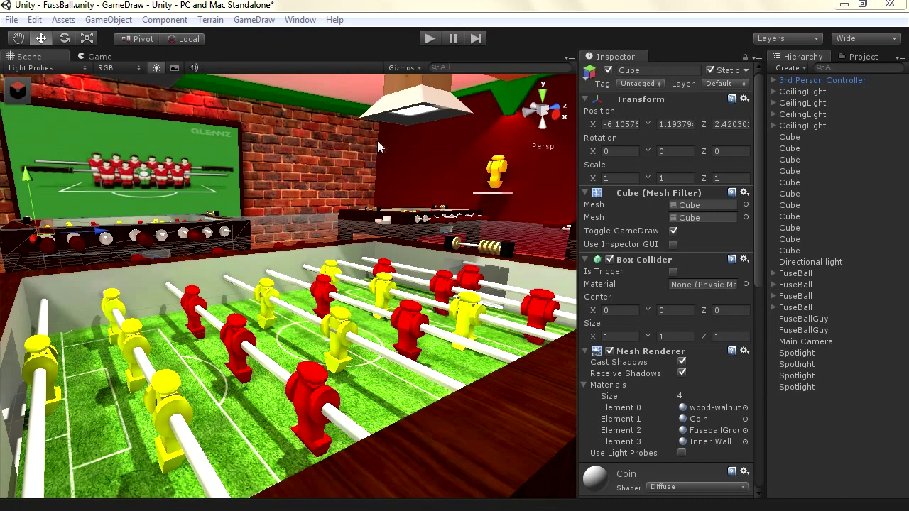
# Maximize the Scene view with Shift+Space and select a red player figure on the second rod
pyautogui.click(383, 151)
pyautogui.hotkey('shift', 'space')
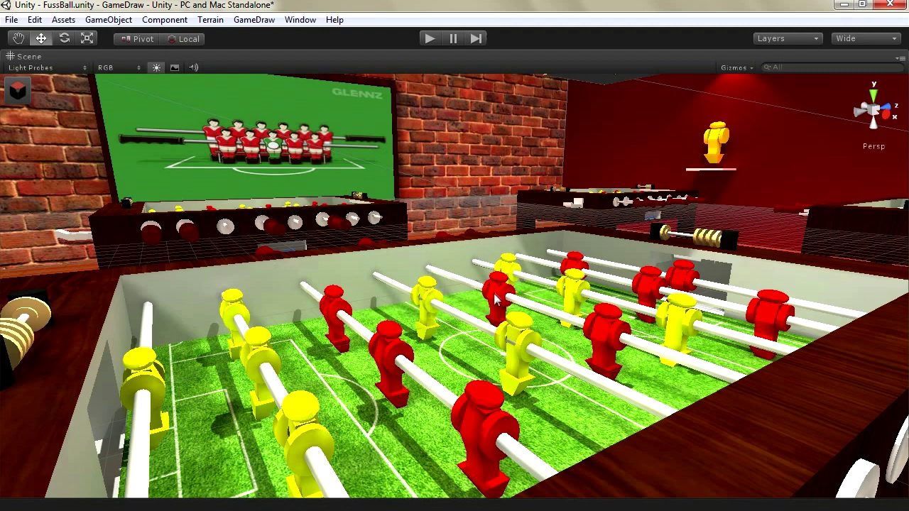
pyautogui.click(391, 356)
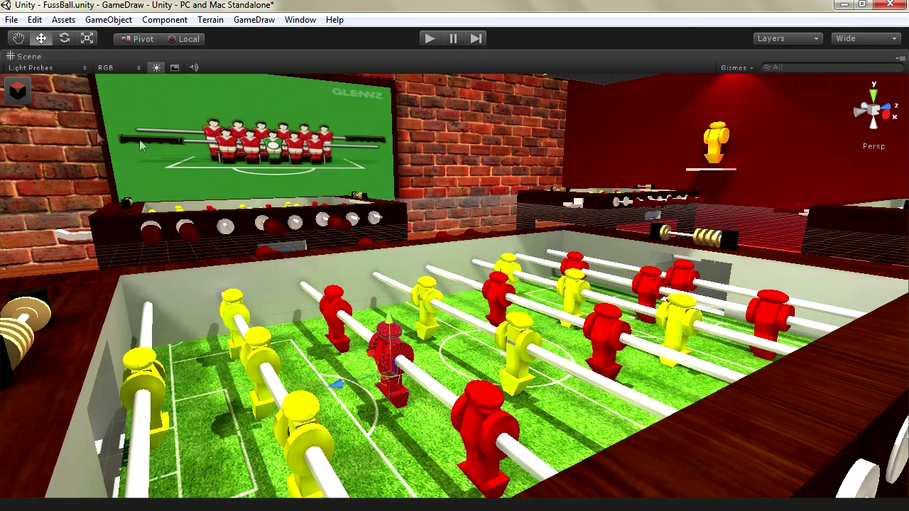
# Show GameDraw's mesh info for the red player and rename its mesh from Combined to 'player'
pyautogui.click(24, 97)
pyautogui.moveTo(102, 156)
pyautogui.mouseDown()
pyautogui.moveTo(462, 189)
pyautogui.moveTo(756, 191)
pyautogui.moveTo(748, 200)
pyautogui.moveTo(218, 178)
pyautogui.moveTo(108, 168)
pyautogui.moveTo(102, 156)
pyautogui.mouseUp()
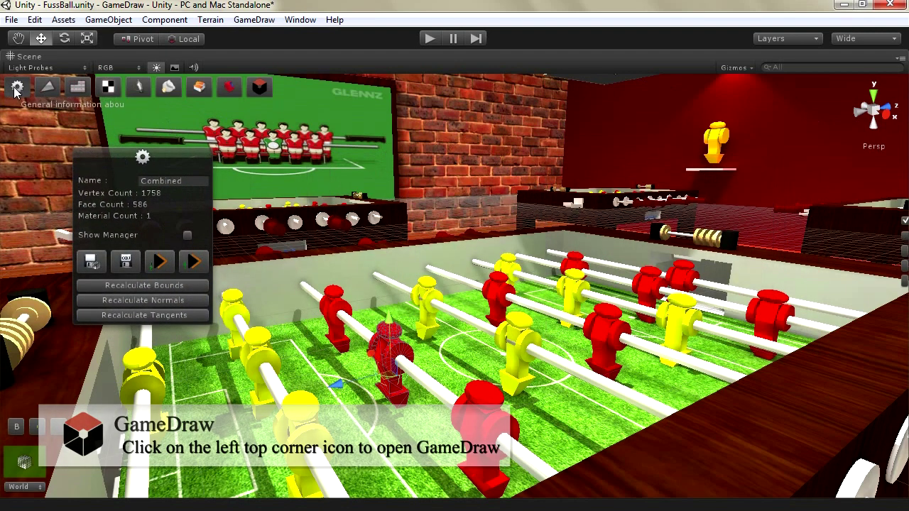
pyautogui.moveTo(122, 163); pyautogui.dragTo(170, 161)
pyautogui.click(204, 180)
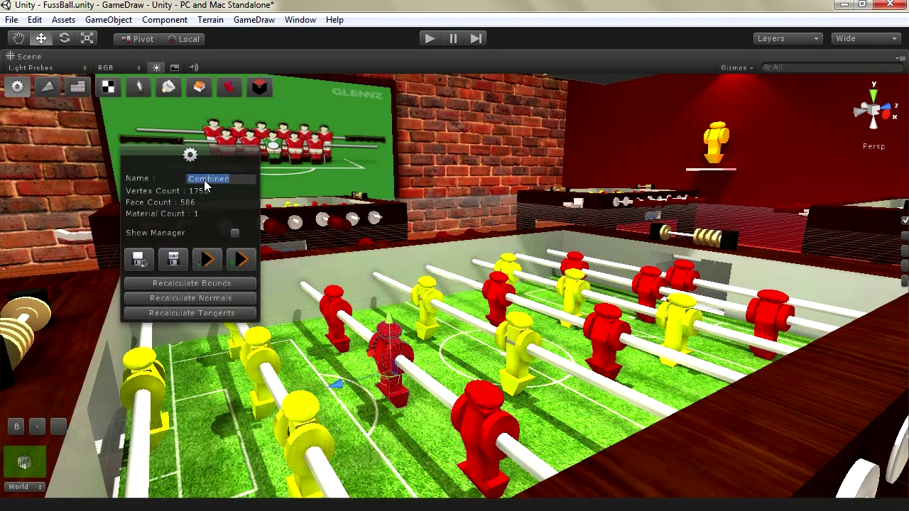
pyautogui.write('player')
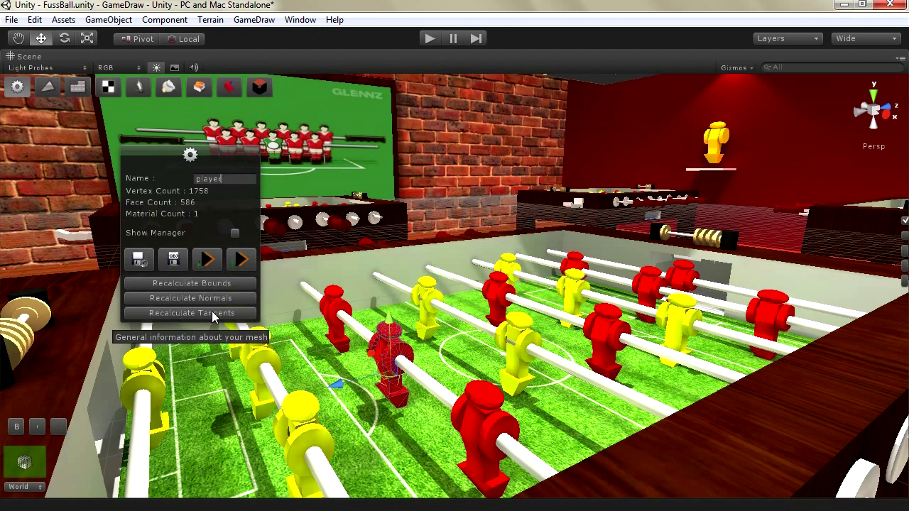
# Store the renamed player mesh as a GameDraw entry
pyautogui.moveTo(183, 160); pyautogui.dragTo(789, 190)
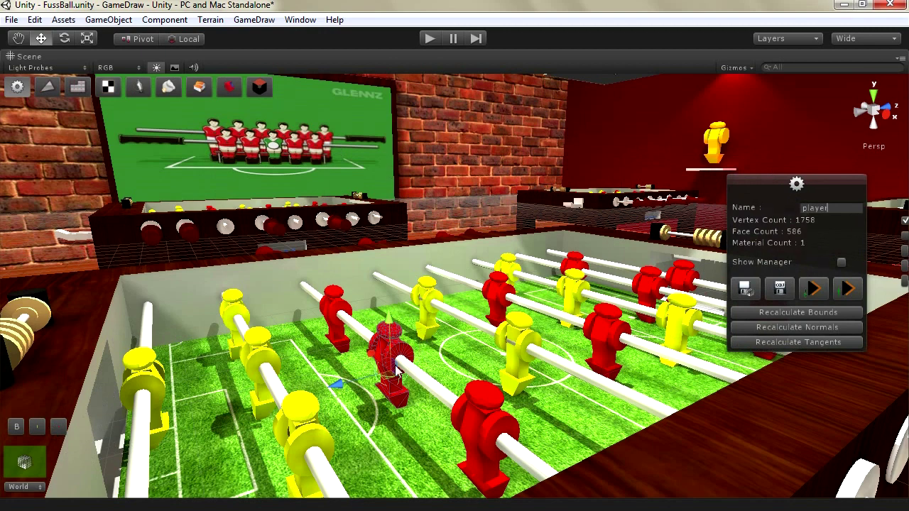
pyautogui.click(25, 461)
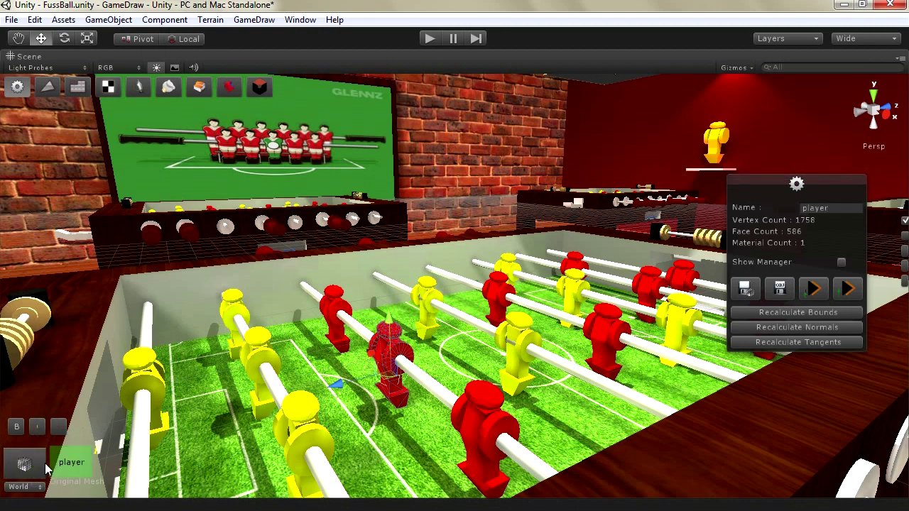
pyautogui.moveTo(781, 184); pyautogui.dragTo(572, 142)
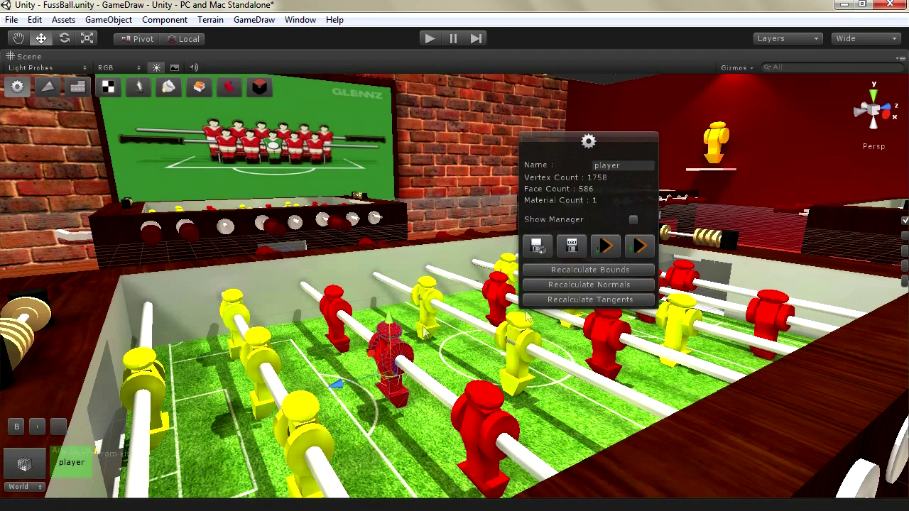
# Rebuild the mesh format so the panel reports 879 edges
pyautogui.moveTo(552, 178); pyautogui.dragTo(291, 285)
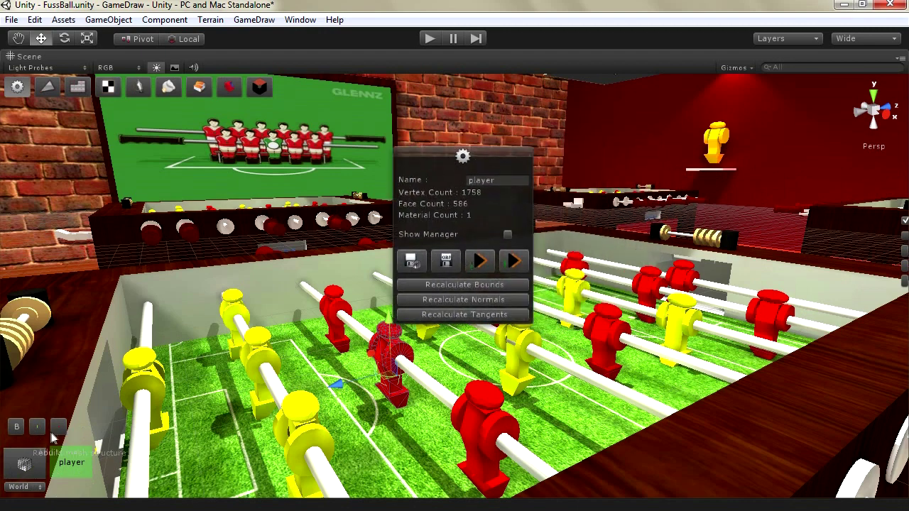
pyautogui.moveTo(437, 176); pyautogui.dragTo(782, 256)
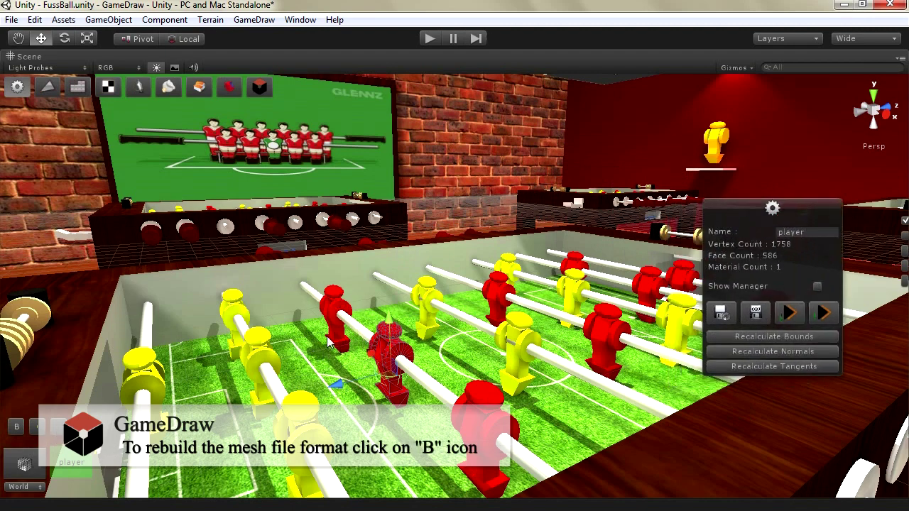
pyautogui.click(16, 427)
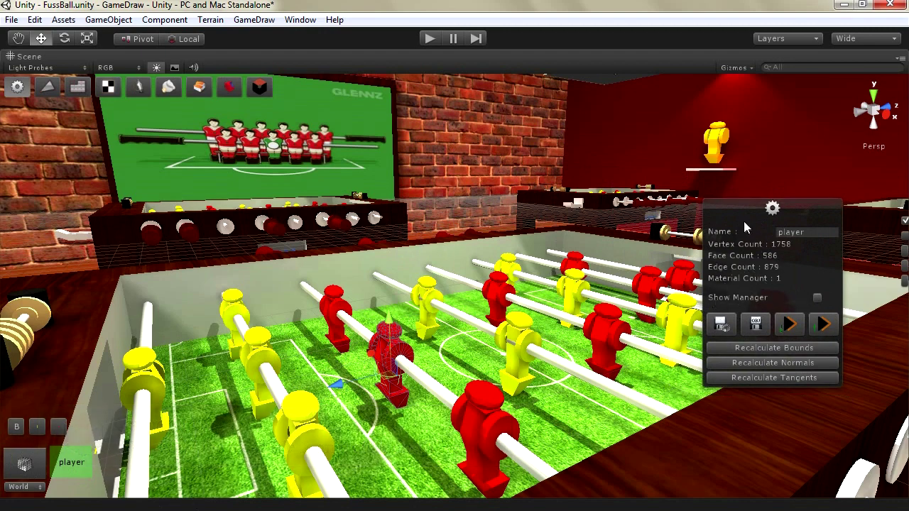
pyautogui.moveTo(739, 205); pyautogui.dragTo(686, 119)
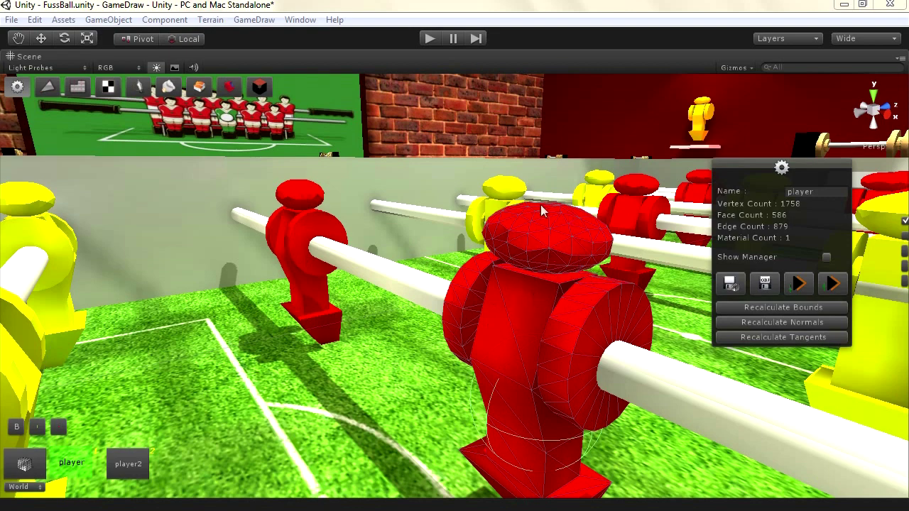
# Open the triangle edit-mesh tool and marquee-select the red player's head vertices
pyautogui.click(47, 88)
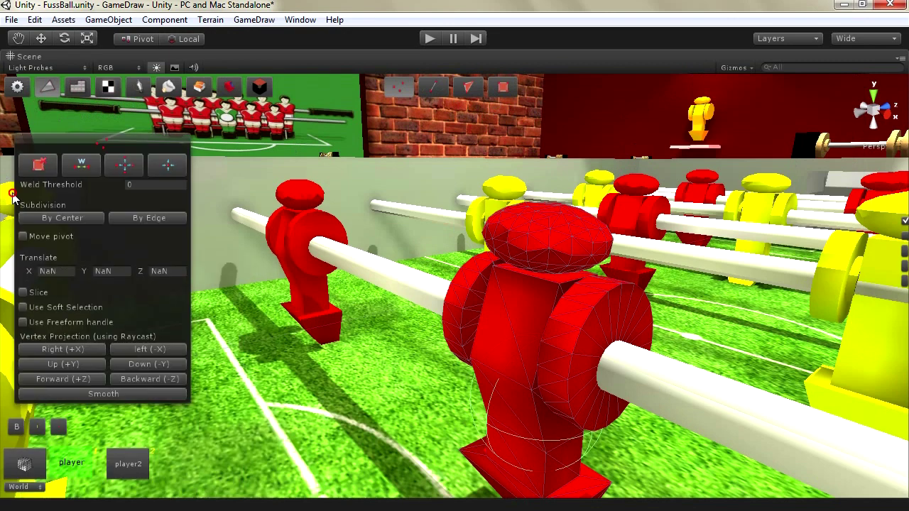
pyautogui.moveTo(129, 142)
pyautogui.mouseDown()
pyautogui.moveTo(98, 186)
pyautogui.moveTo(145, 165)
pyautogui.moveTo(145, 146)
pyautogui.mouseUp()
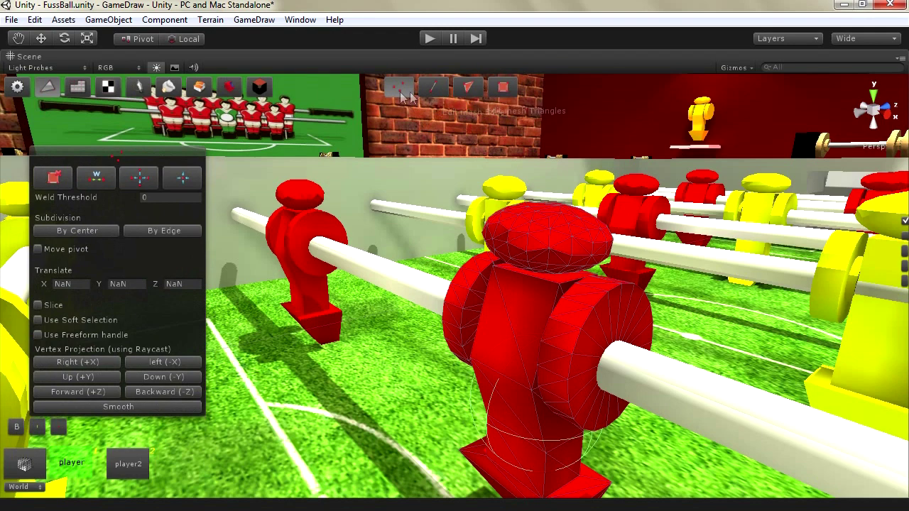
pyautogui.moveTo(454, 174); pyautogui.dragTo(603, 296)
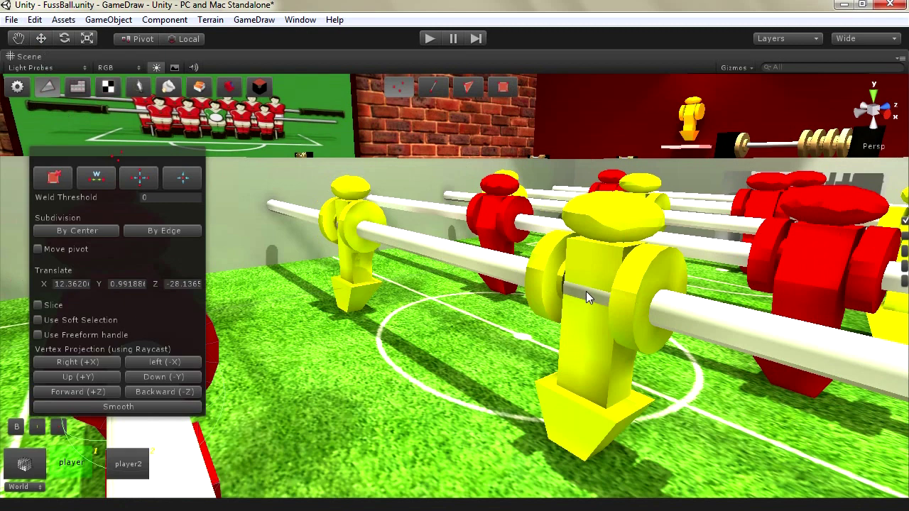
# Leave mesh editing, select the yellow player and show its GameDraw mesh info
pyautogui.click(17, 88)
pyautogui.click(622, 219)
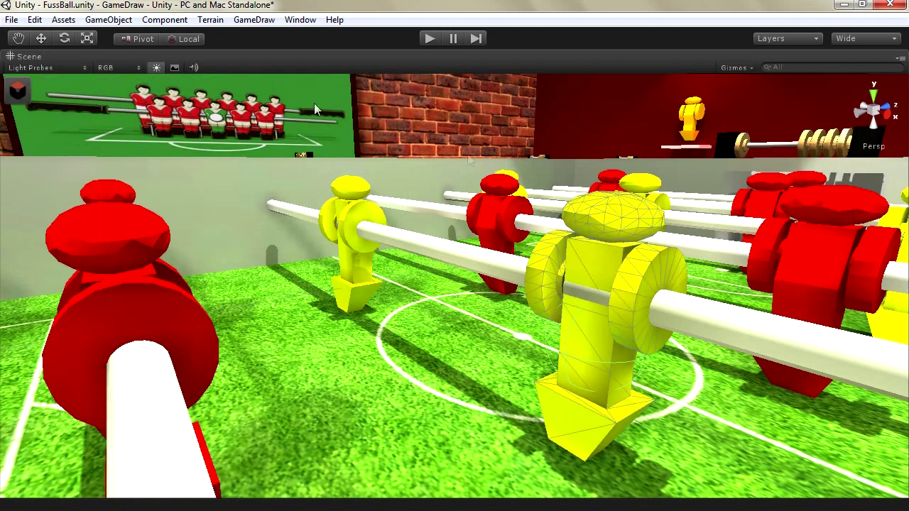
pyautogui.click(17, 92)
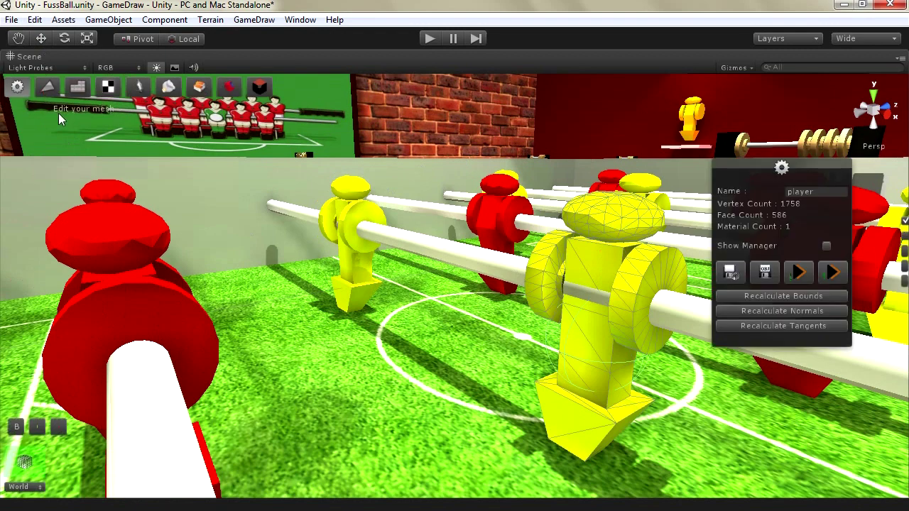
# Edit the yellow player's mesh, marqueeing its head in vertex, edge and face modes
pyautogui.click(47, 88)
pyautogui.moveTo(515, 151); pyautogui.dragTo(685, 224)
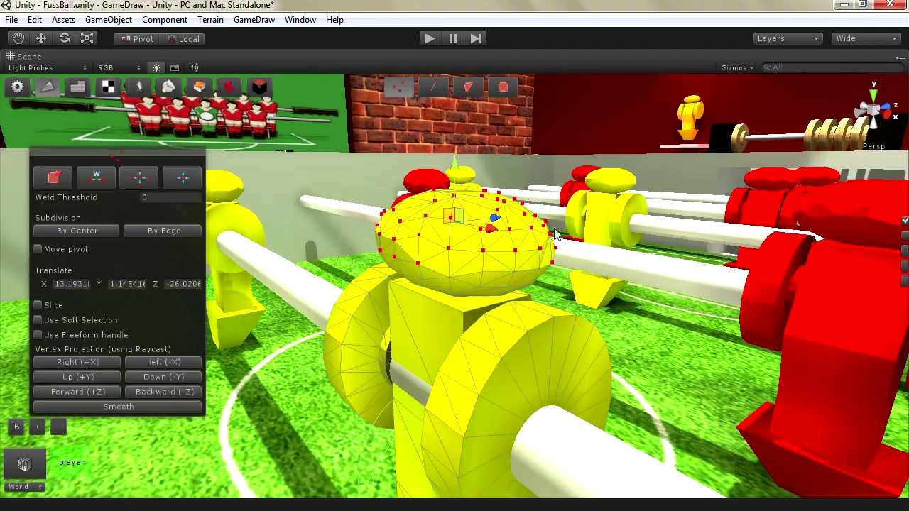
pyautogui.click(432, 85)
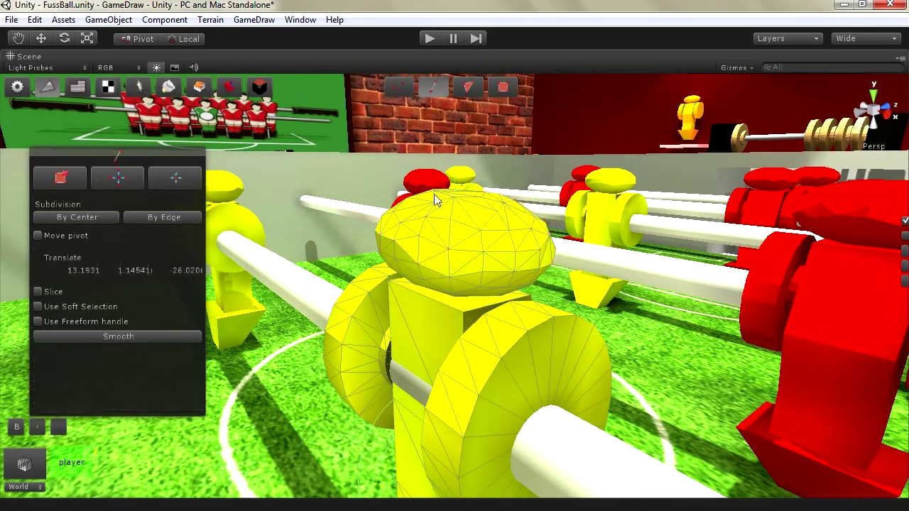
pyautogui.moveTo(366, 168); pyautogui.dragTo(574, 252)
pyautogui.click(467, 87)
pyautogui.moveTo(359, 142); pyautogui.dragTo(565, 262)
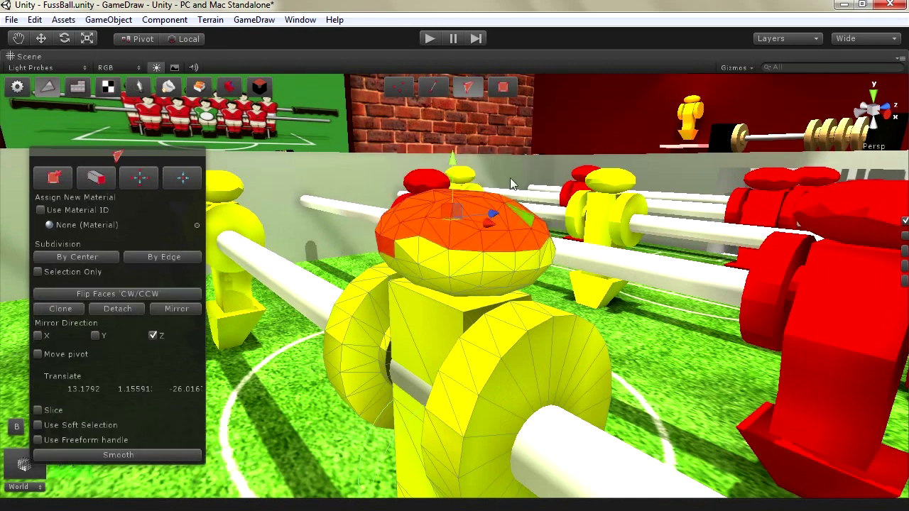
pyautogui.click(503, 86)
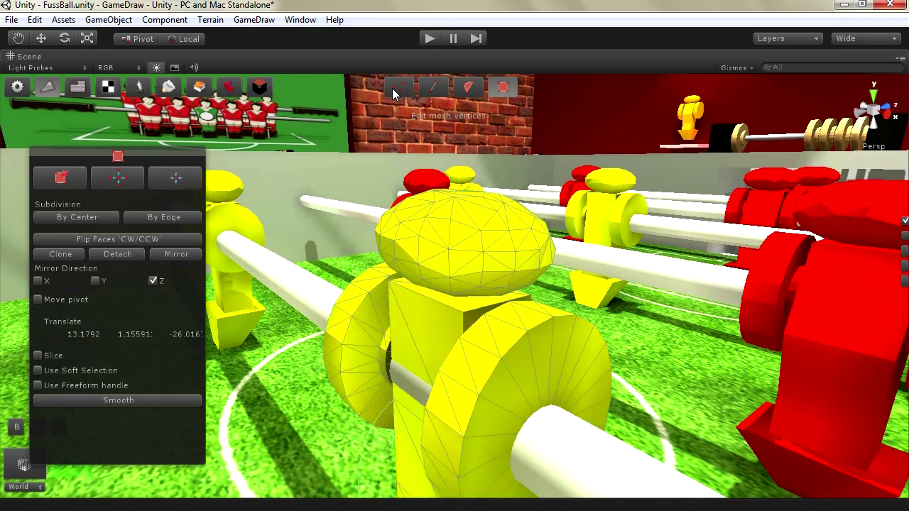
# In vertex mode, try single head vertices, then marquee the whole head and extend toward the body
pyautogui.click(396, 87)
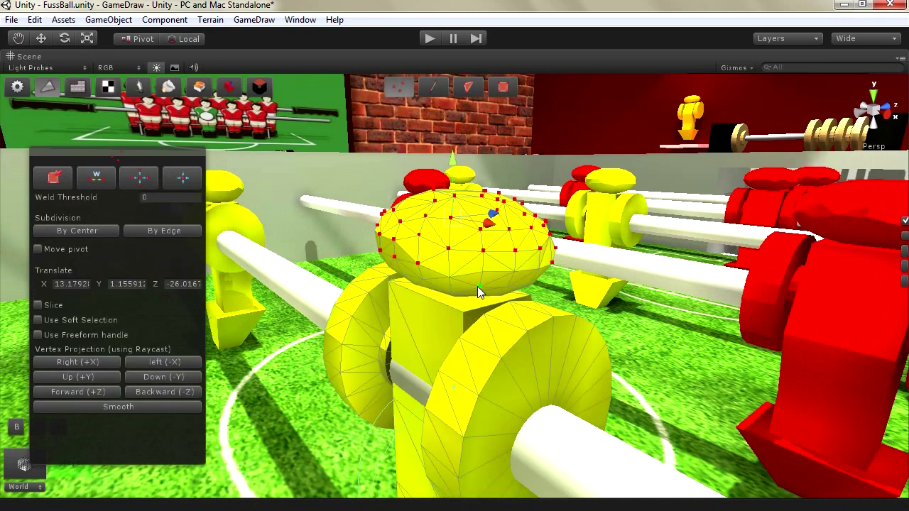
pyautogui.click(453, 276)
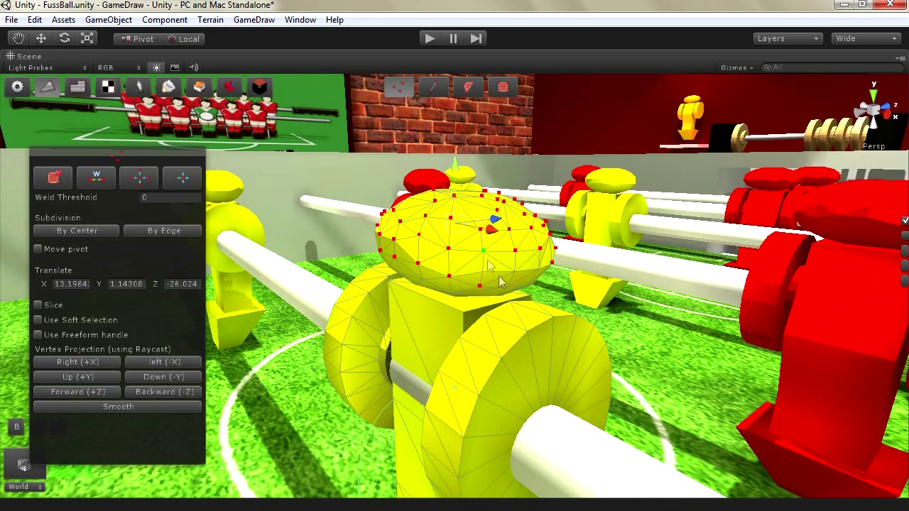
pyautogui.click(457, 255)
pyautogui.click(540, 292)
pyautogui.moveTo(580, 280); pyautogui.dragTo(490, 164)
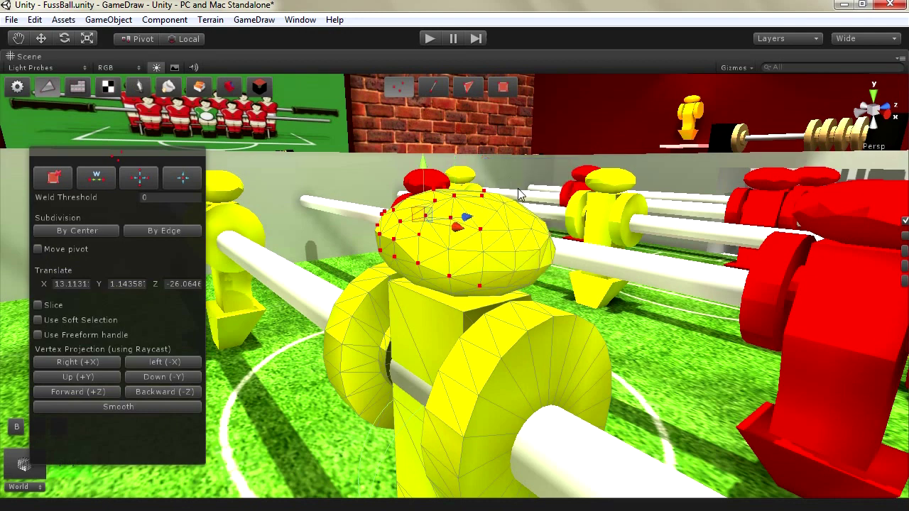
pyautogui.moveTo(562, 170); pyautogui.dragTo(318, 364)
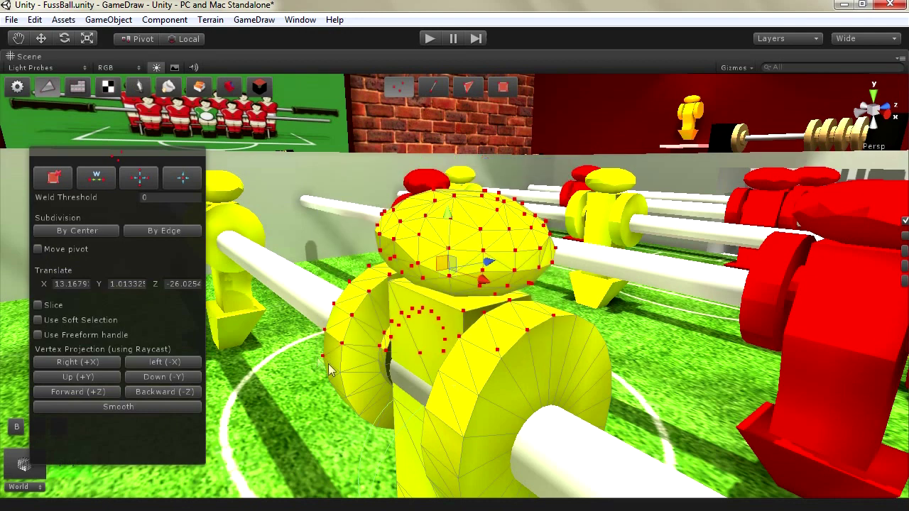
# Cycle edge, face and element selection modes twice, ending back in vertex mode
pyautogui.click(433, 88)
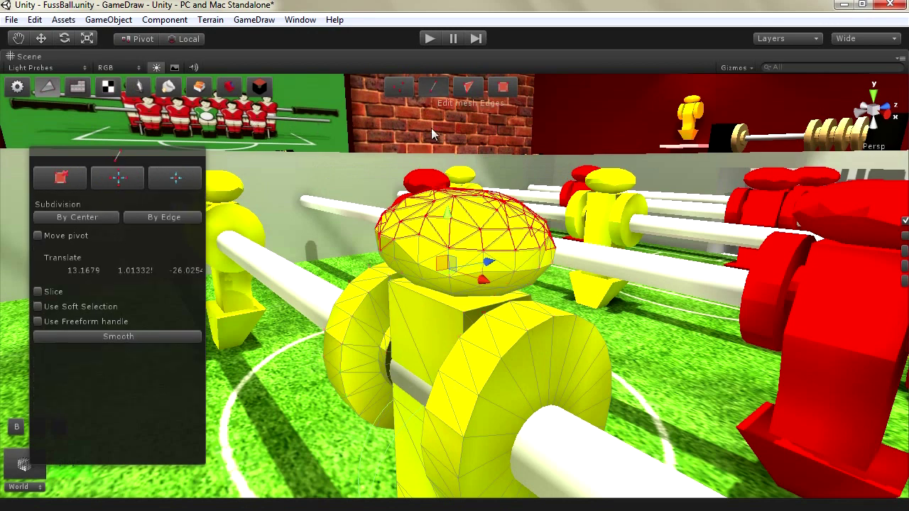
pyautogui.click(469, 87)
pyautogui.click(504, 89)
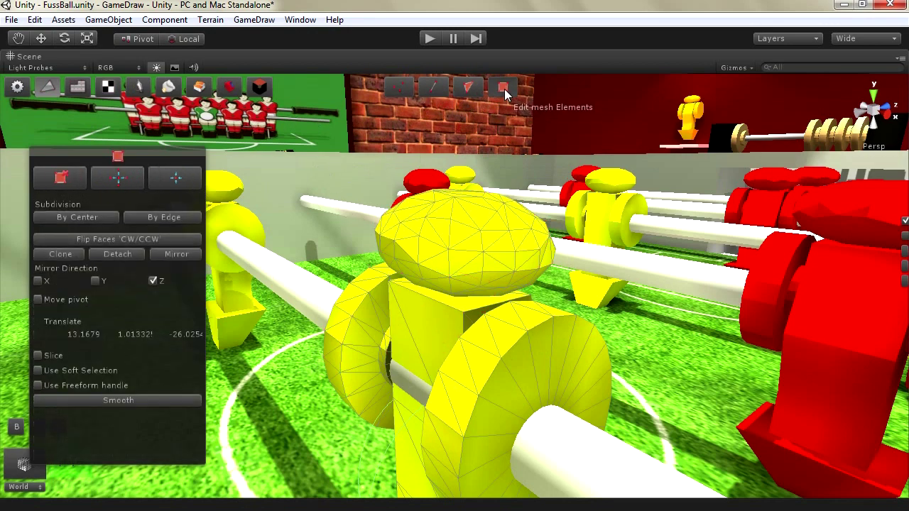
pyautogui.click(399, 87)
pyautogui.click(429, 86)
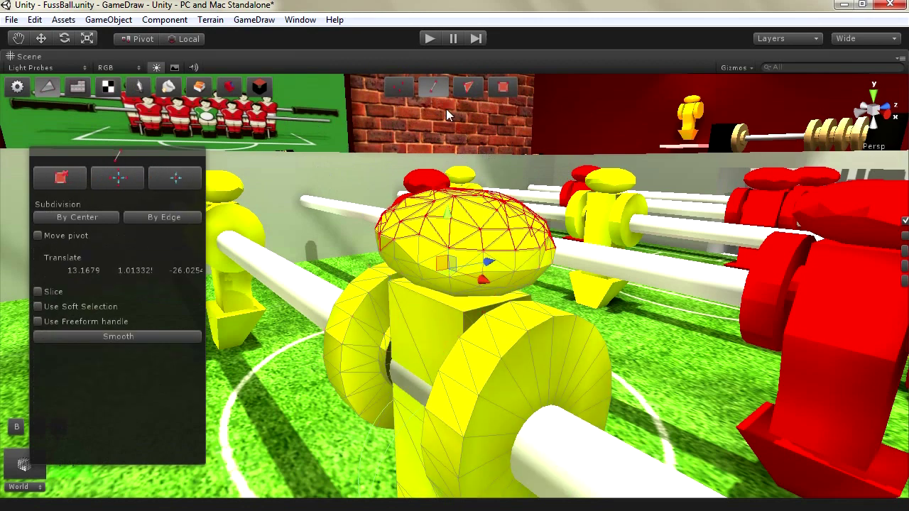
pyautogui.click(466, 86)
pyautogui.click(503, 88)
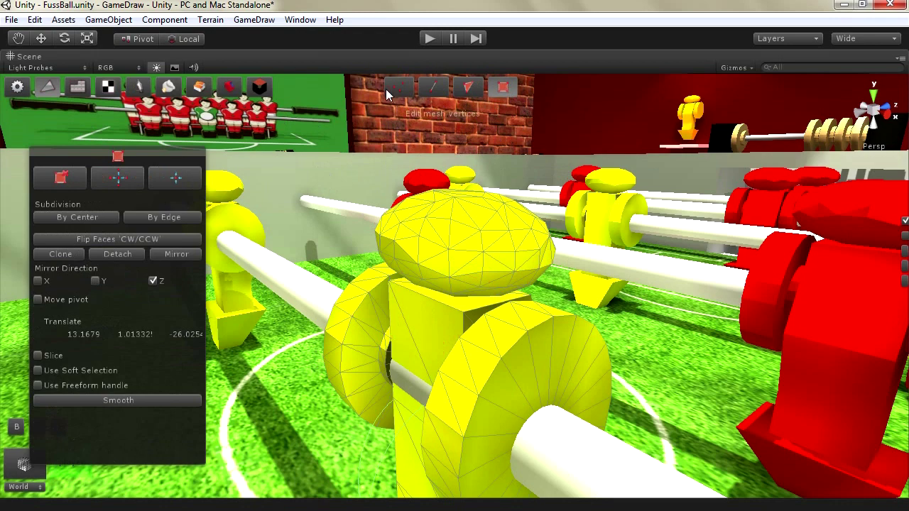
pyautogui.click(391, 88)
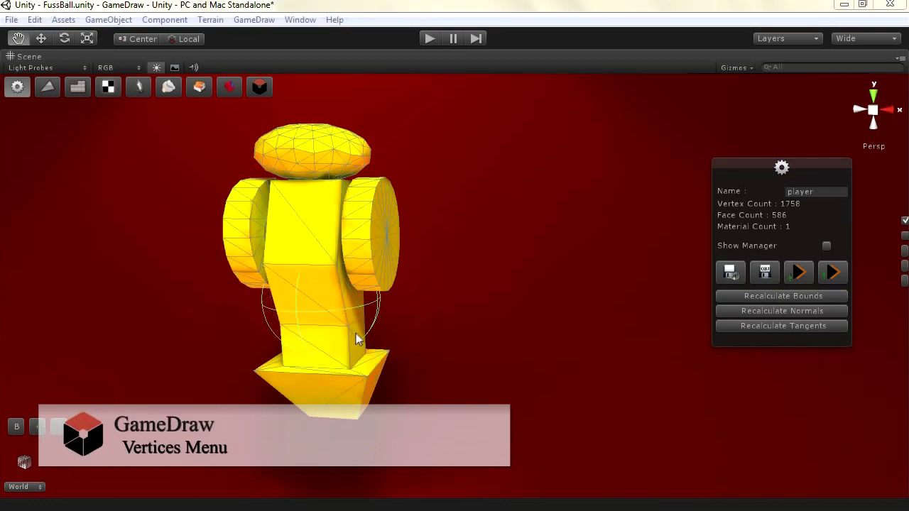
# Show GameDraw's vertex panel with Weld and Vertex Projection options, placed on the right
pyautogui.click(44, 89)
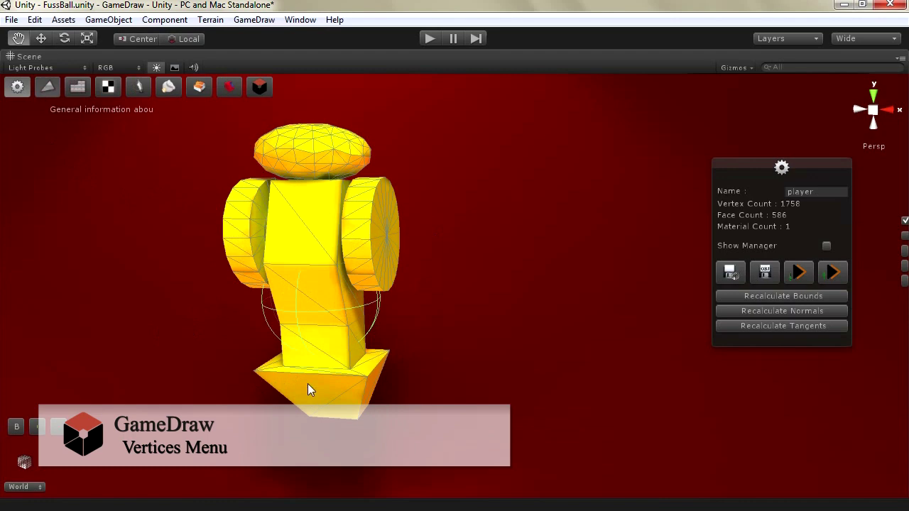
pyautogui.moveTo(295, 174); pyautogui.dragTo(610, 148)
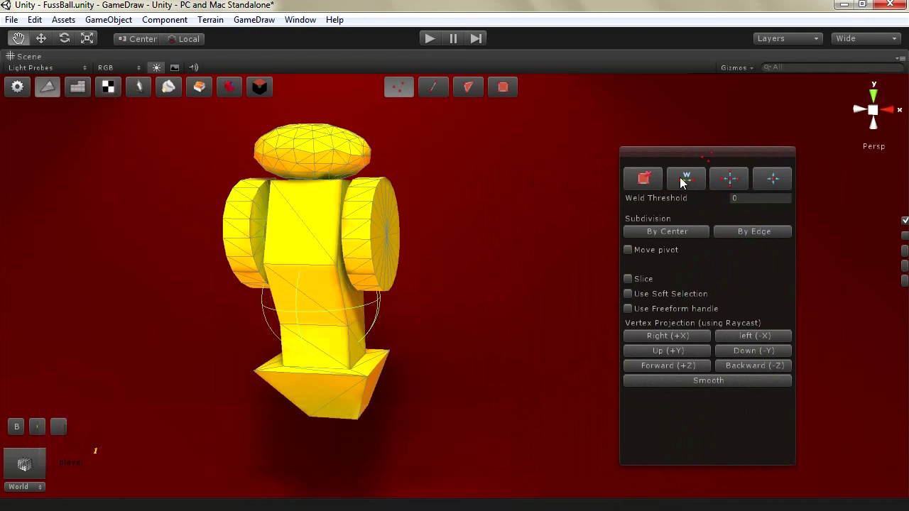
# Select the figure's bottom vertices, pull them downward and scale them to a cone point
pyautogui.moveTo(331, 420); pyautogui.dragTo(393, 256, button='middle')
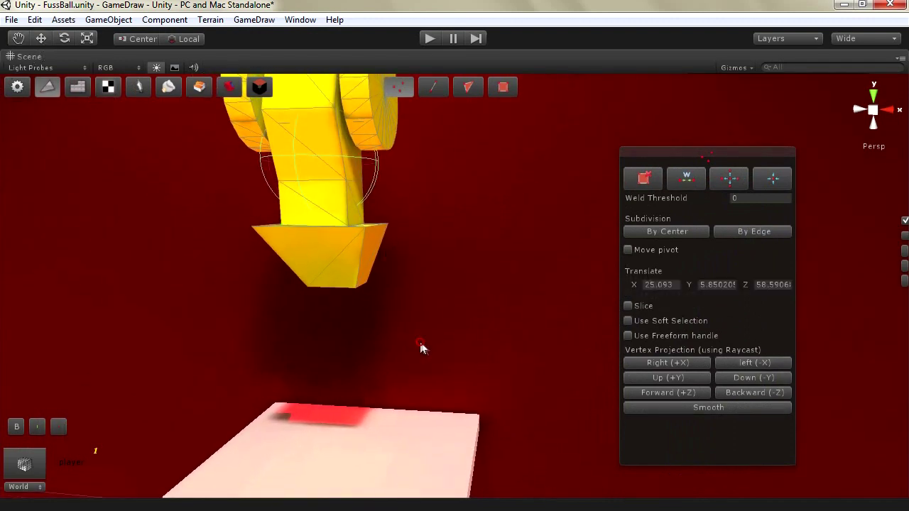
pyautogui.moveTo(422, 341); pyautogui.dragTo(237, 263)
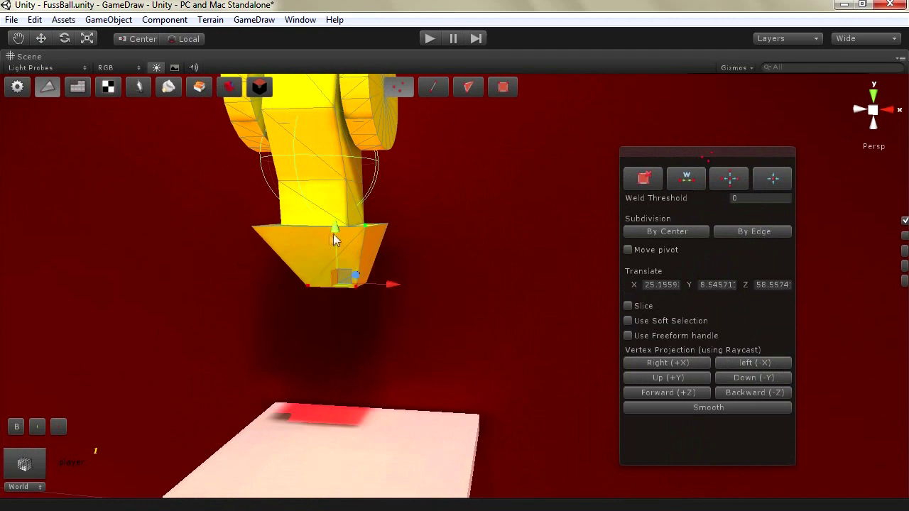
pyautogui.moveTo(333, 235); pyautogui.dragTo(394, 393)
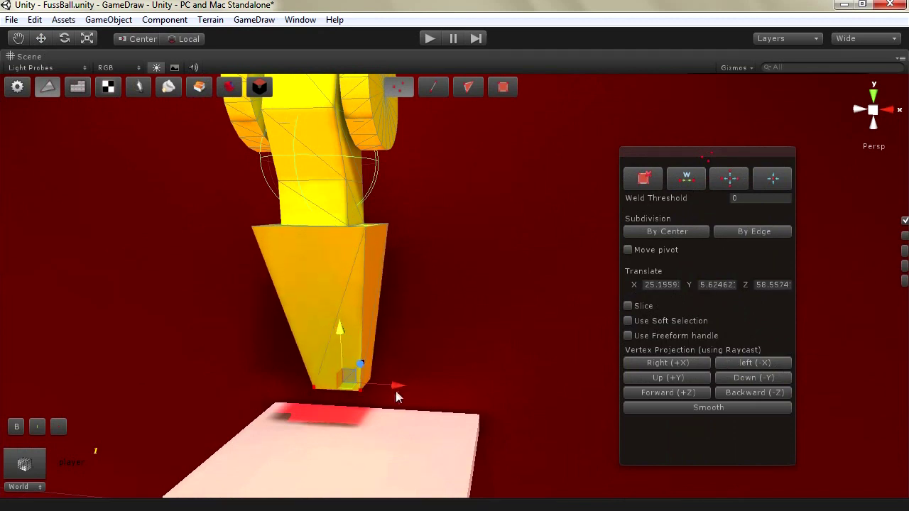
pyautogui.click(87, 39)
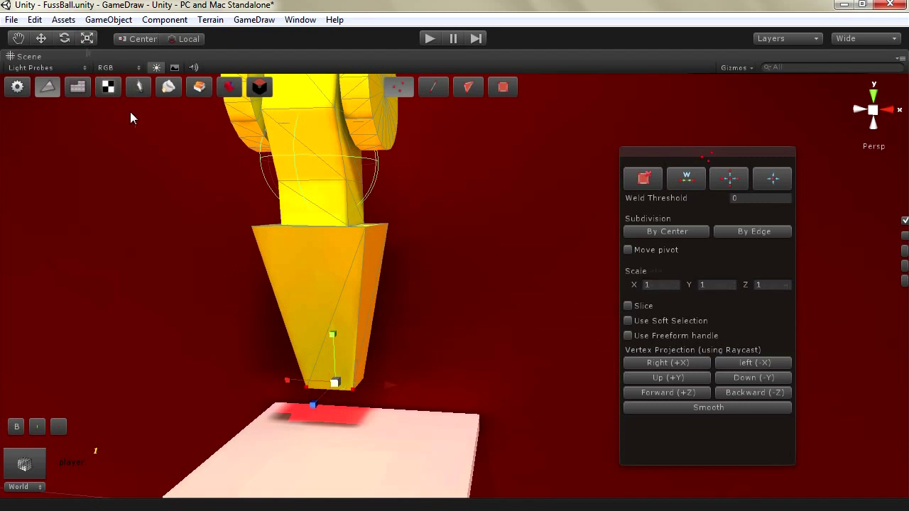
pyautogui.moveTo(334, 384); pyautogui.dragTo(281, 406)
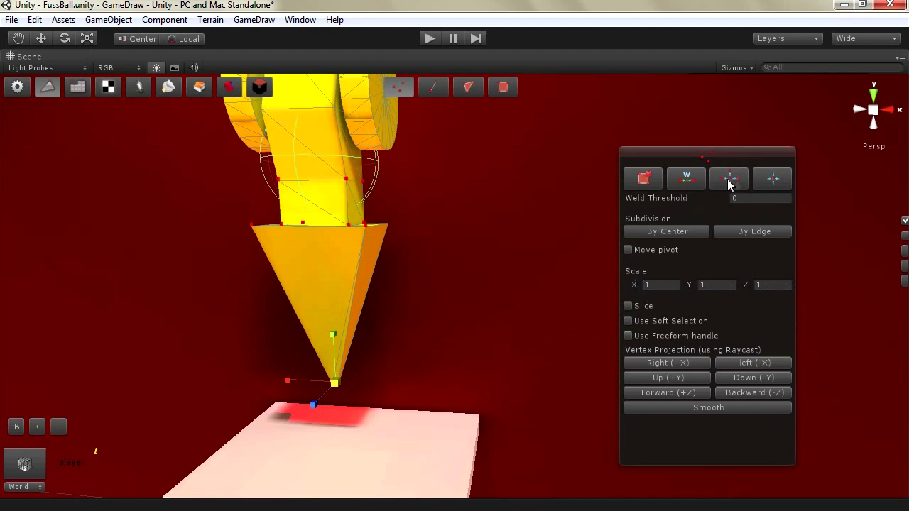
# Weld the cone's overlapping vertices, then select and delete its tip vertex
pyautogui.click(778, 182)
pyautogui.click(687, 179)
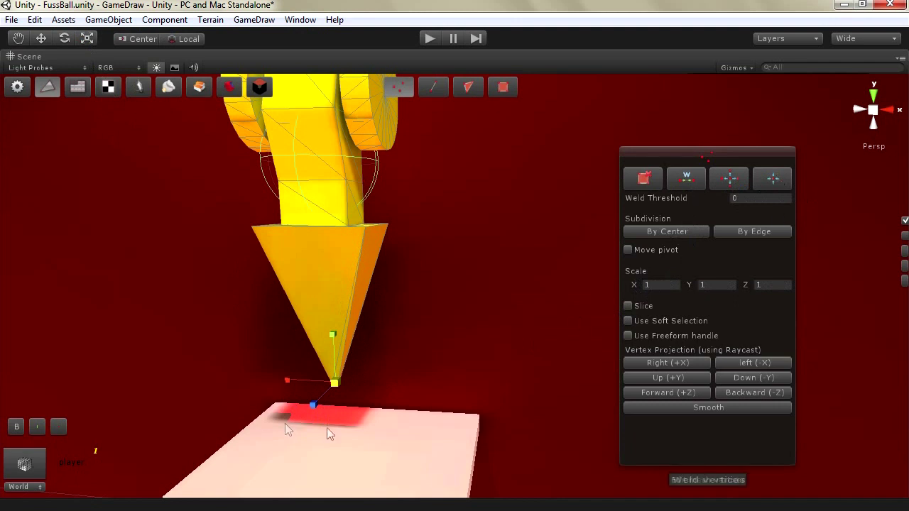
pyautogui.scroll(1, 315, 427)
pyautogui.scroll(2, 317, 424)
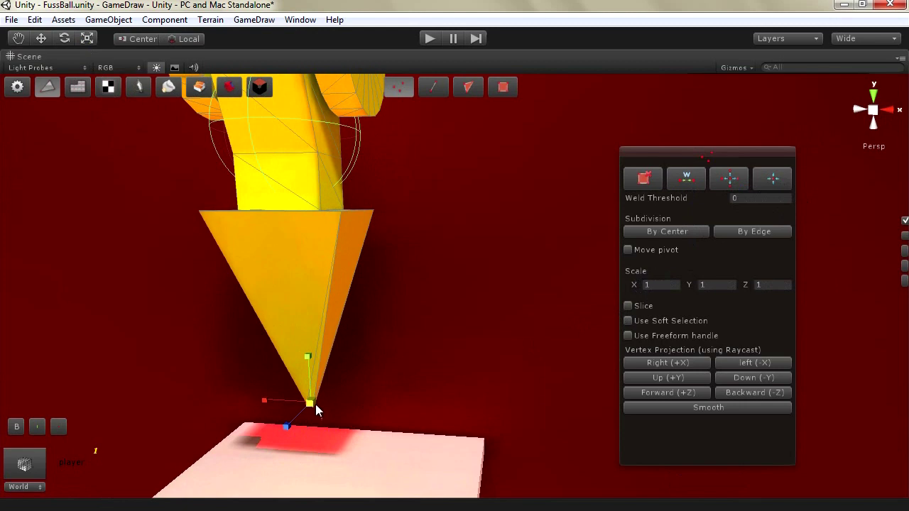
pyautogui.click(685, 181)
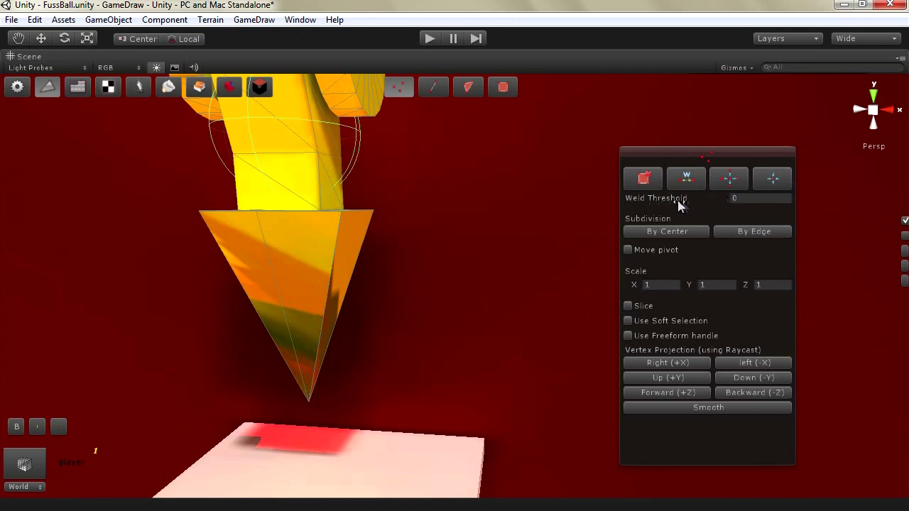
pyautogui.click(756, 200)
pyautogui.moveTo(377, 357); pyautogui.dragTo(275, 426)
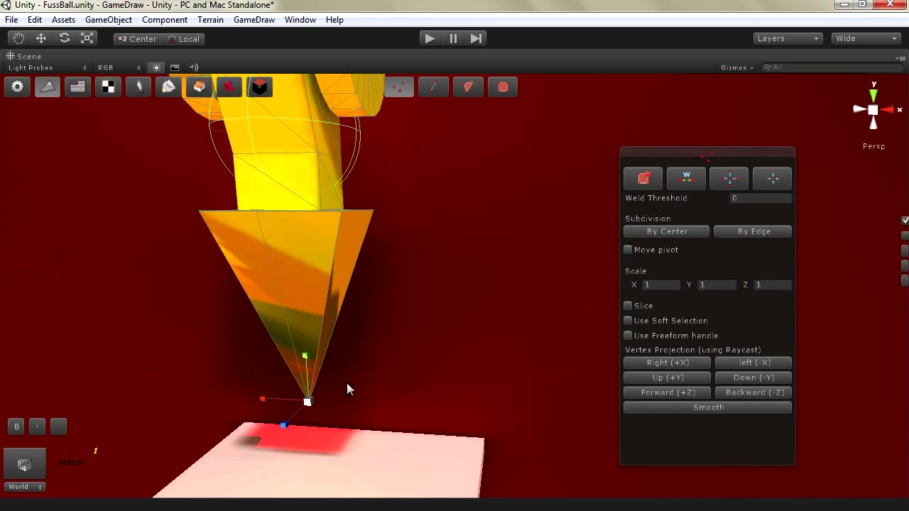
pyautogui.click(635, 180)
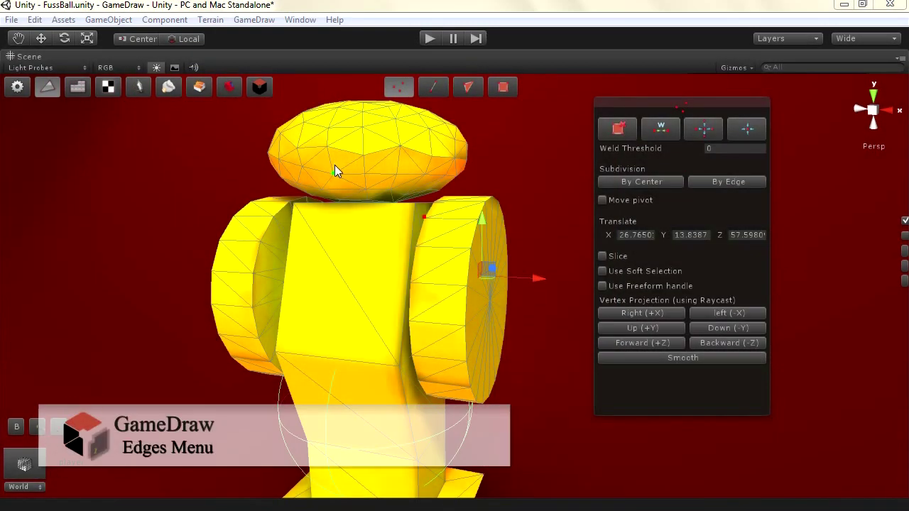
# In edge mode, select and nudge several torso edges, then split the diagonal torso edge
pyautogui.click(431, 88)
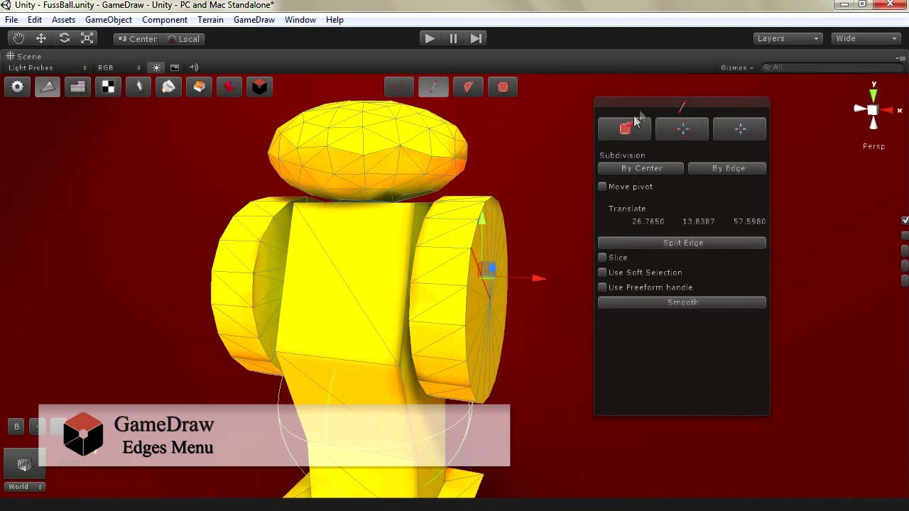
pyautogui.click(348, 277)
pyautogui.moveTo(365, 270)
pyautogui.mouseDown()
pyautogui.moveTo(339, 284)
pyautogui.moveTo(372, 272)
pyautogui.moveTo(361, 271)
pyautogui.mouseUp()
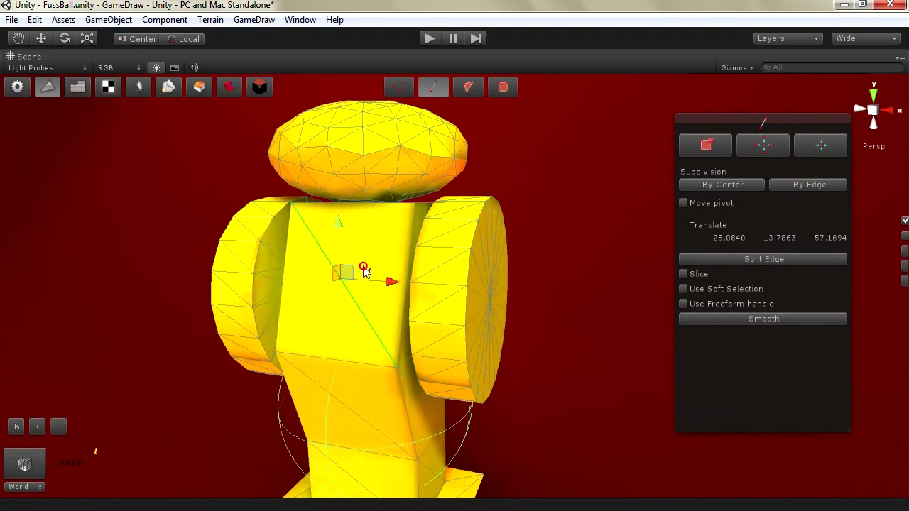
pyautogui.click(415, 241)
pyautogui.keyDown('shift'); pyautogui.click(367, 204); pyautogui.keyUp('shift')
pyautogui.keyDown('shift'); pyautogui.click(288, 288); pyautogui.keyUp('shift')
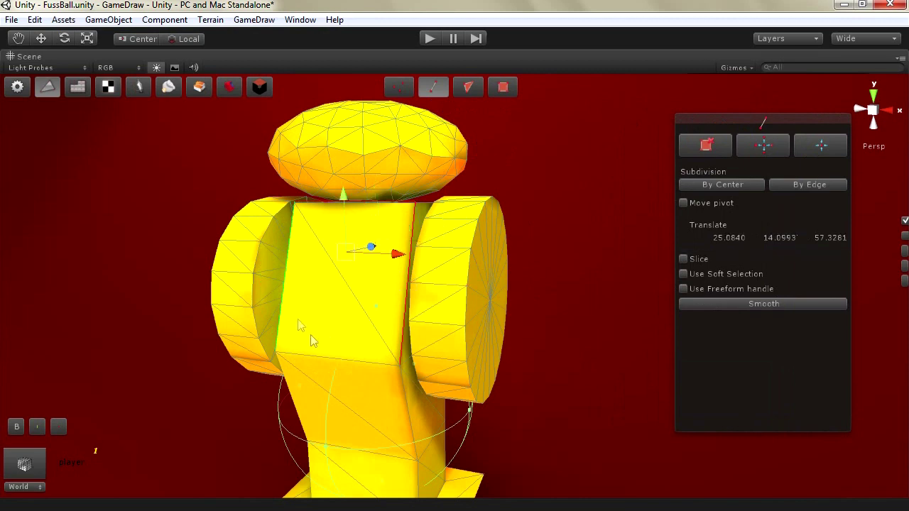
pyautogui.keyDown('shift'); pyautogui.click(343, 352); pyautogui.keyUp('shift')
pyautogui.moveTo(366, 267)
pyautogui.mouseDown()
pyautogui.moveTo(338, 284)
pyautogui.moveTo(369, 280)
pyautogui.mouseUp()
pyautogui.click(320, 245)
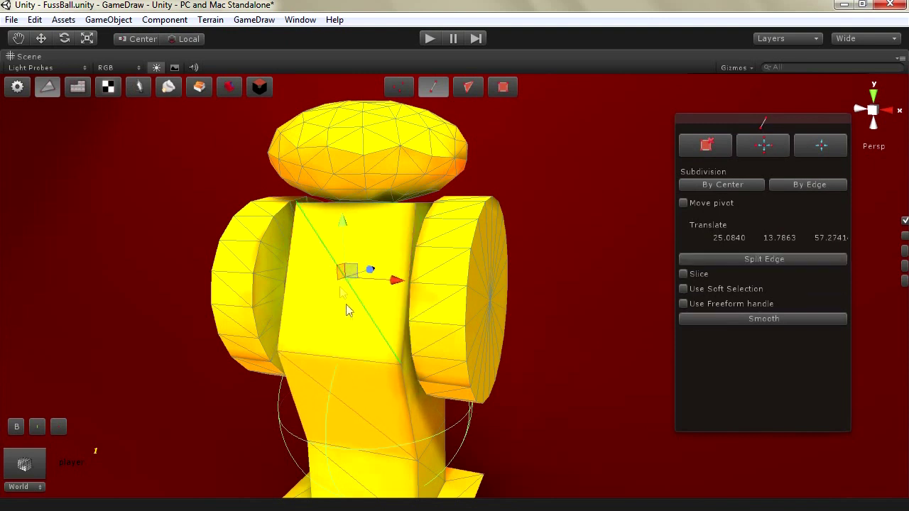
pyautogui.click(723, 259)
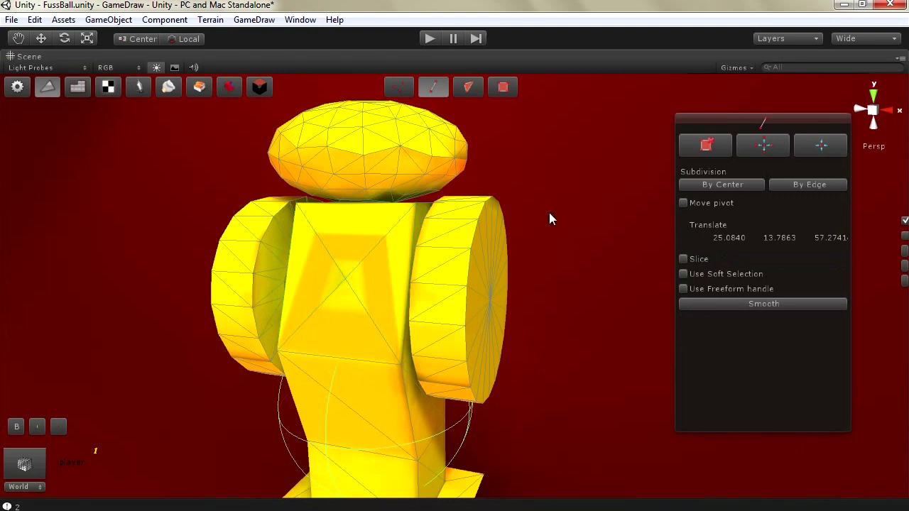
# Move the new torso vertex up and forward, settling at Y 14.367, Z 56.507
pyautogui.click(399, 87)
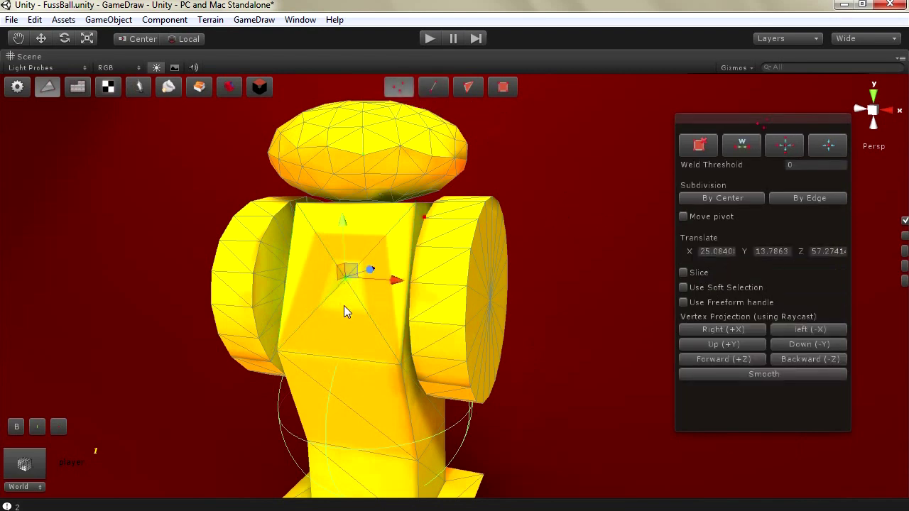
pyautogui.moveTo(363, 276); pyautogui.dragTo(320, 278)
pyautogui.press('w')
pyautogui.keyDown('alt'); pyautogui.moveTo(365, 256); pyautogui.dragTo(273, 321); pyautogui.keyUp('alt')
pyautogui.moveTo(278, 290); pyautogui.dragTo(284, 248)
pyautogui.moveTo(320, 286); pyautogui.dragTo(356, 286)
pyautogui.keyDown('alt'); pyautogui.moveTo(281, 292); pyautogui.dragTo(381, 285); pyautogui.keyUp('alt')
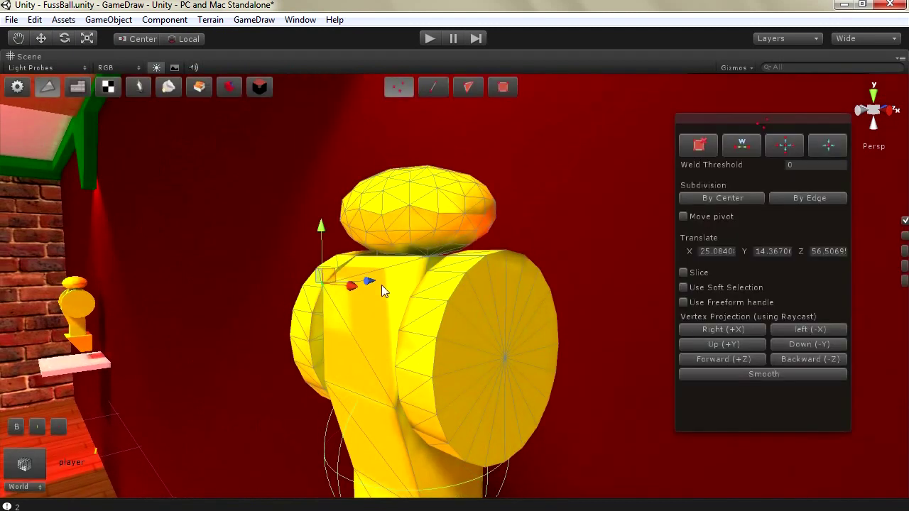
# Select spoke edges on the right side disc and delete them, opening a wedge gap
pyautogui.click(433, 87)
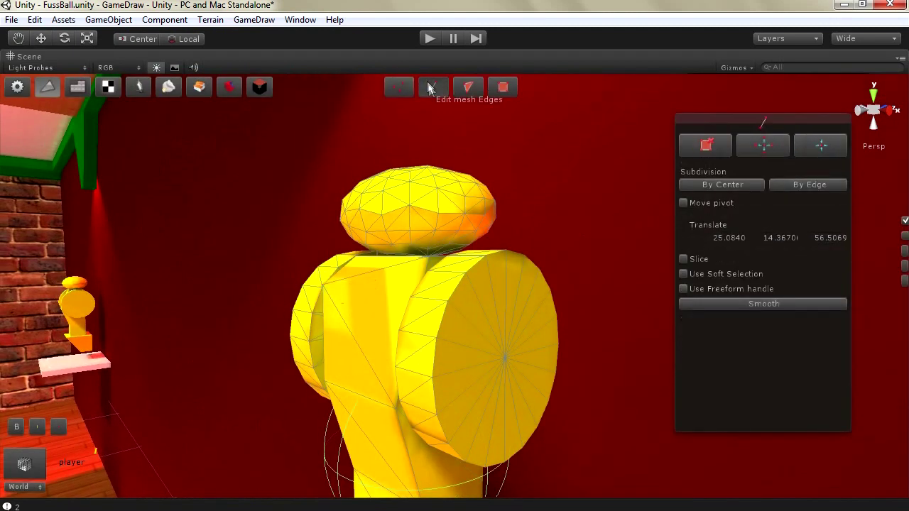
pyautogui.click(484, 336)
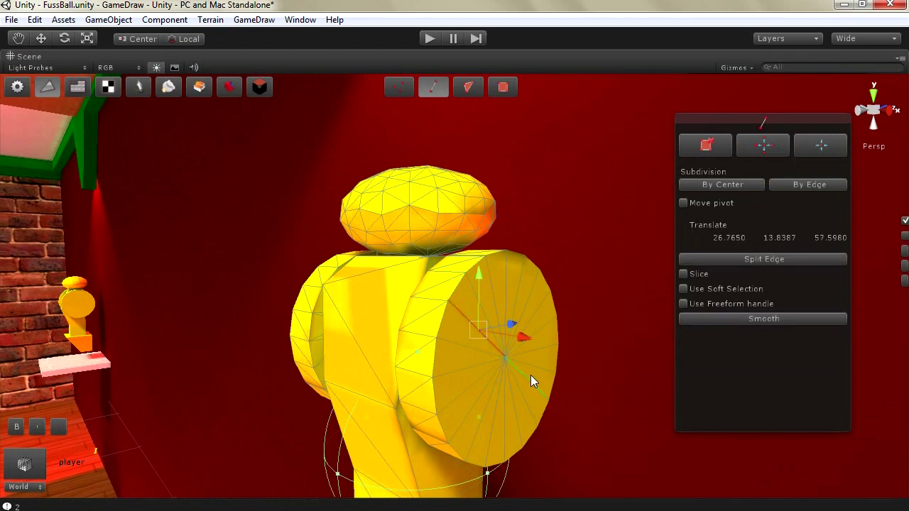
pyautogui.click(530, 376)
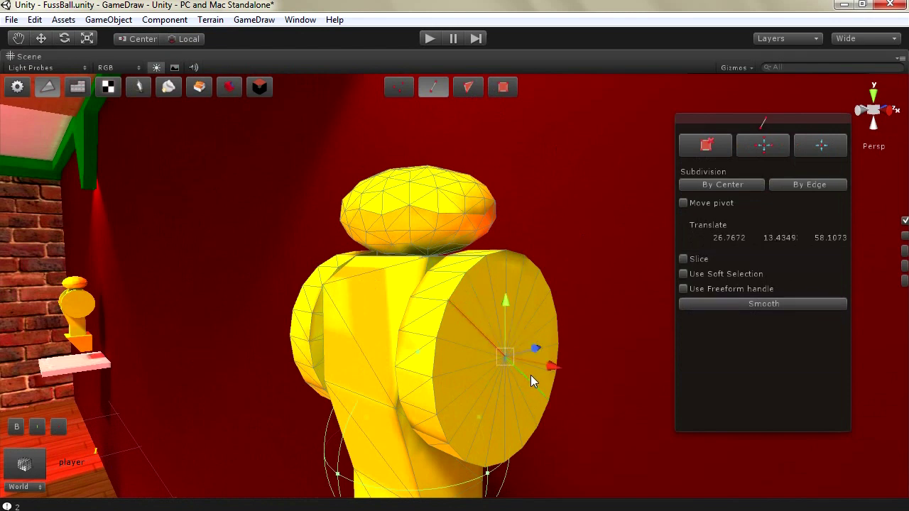
pyautogui.click(705, 145)
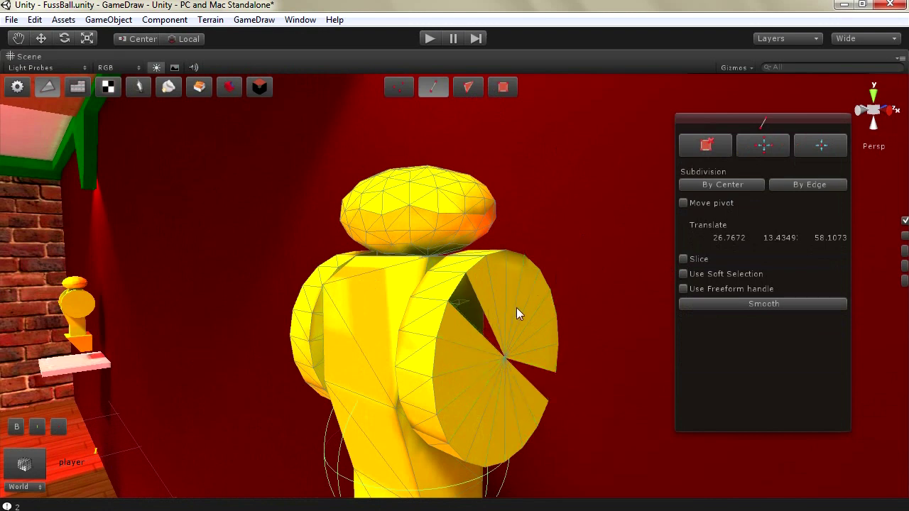
pyautogui.click(483, 402)
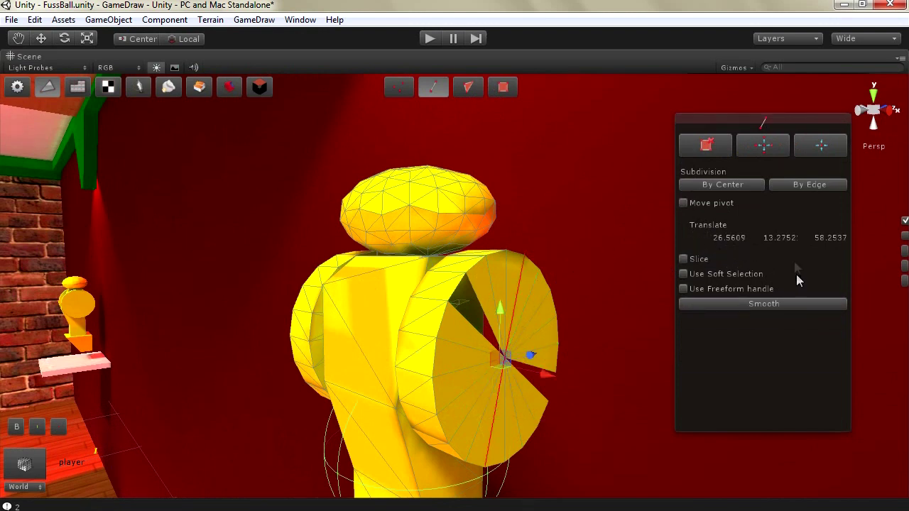
pyautogui.click(705, 147)
# Reframe the figure and fill the missing wedge so the disc is closed again
pyautogui.press('f')
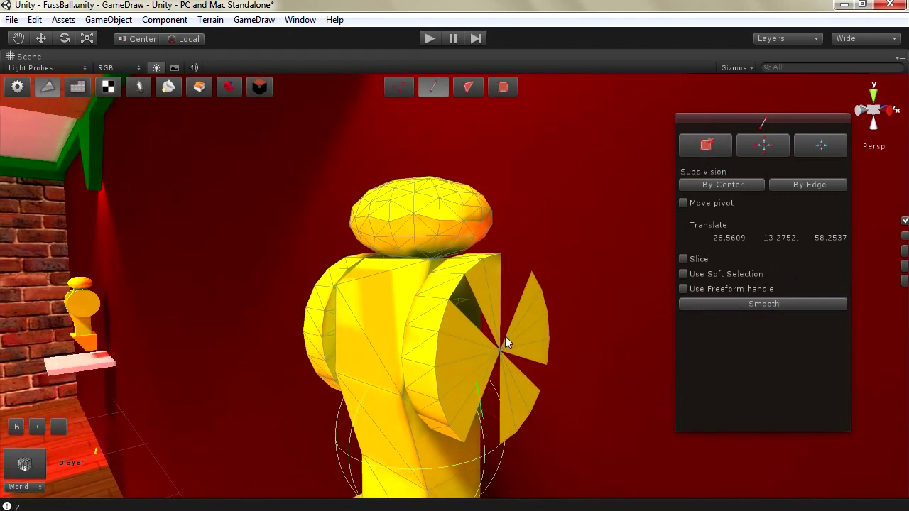
pyautogui.click(734, 183)
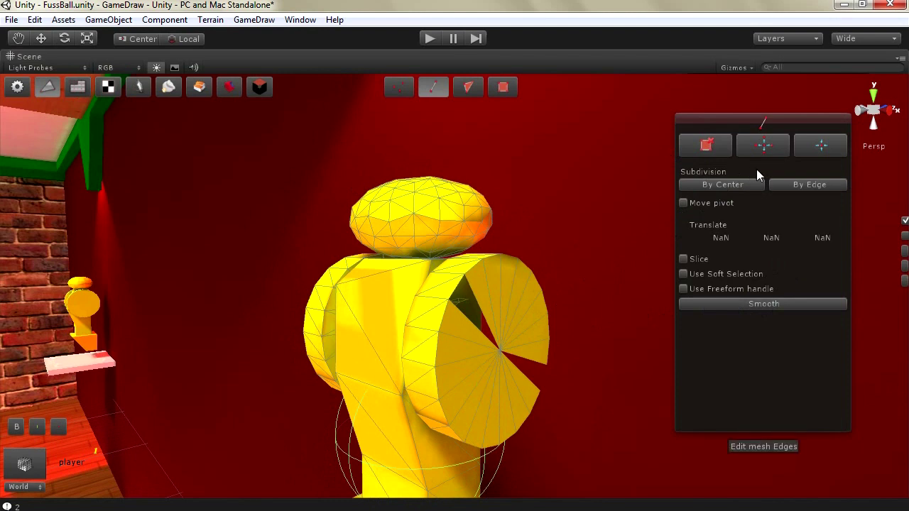
pyautogui.click(517, 300)
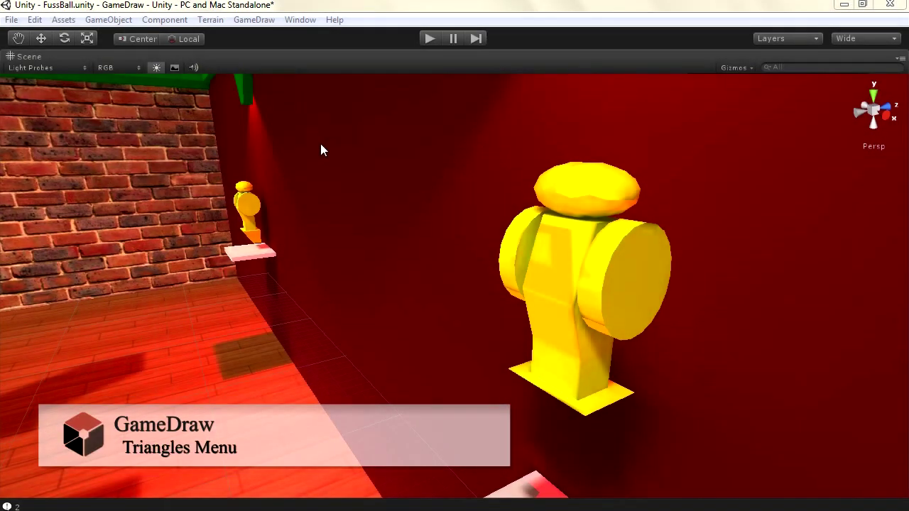
# Add a new Cube and view its GameDraw mesh info: 24 vertices, 12 faces, 18 edges
pyautogui.click(109, 20)
pyautogui.moveTo(138, 53)
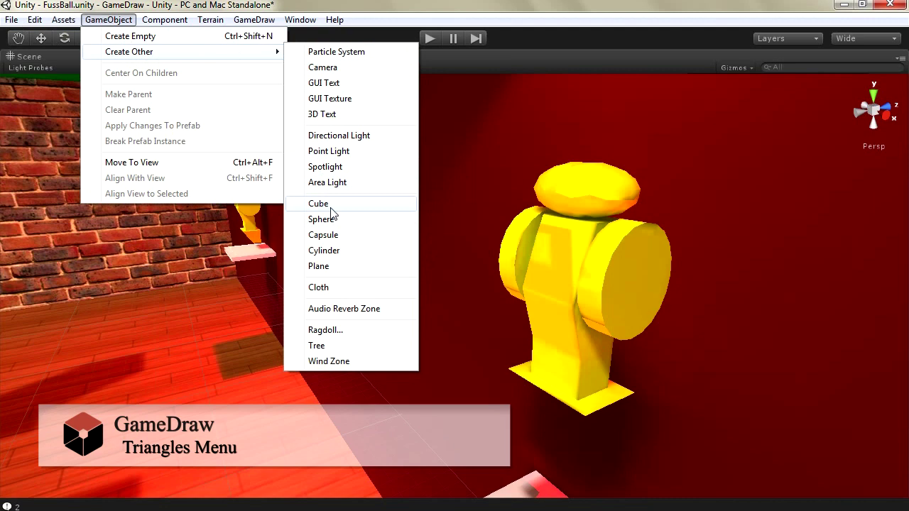
pyautogui.click(318, 204)
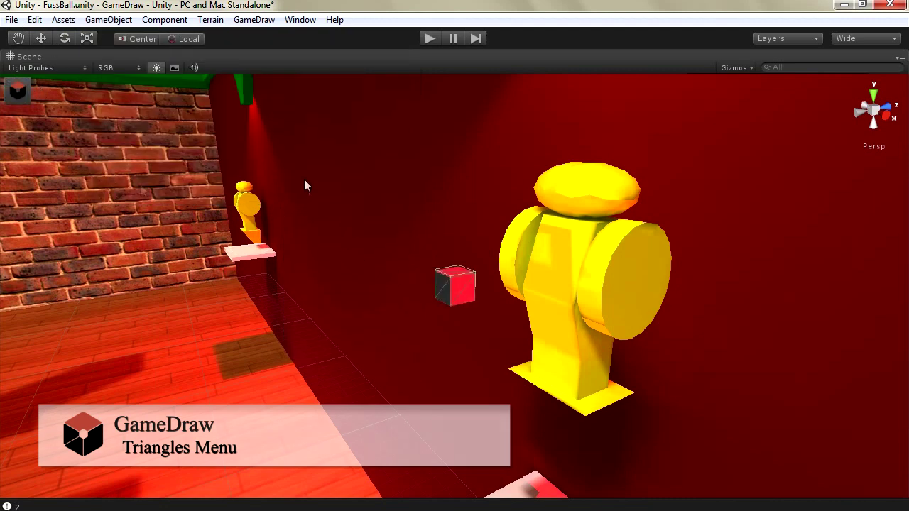
pyautogui.click(17, 91)
pyautogui.click(260, 87)
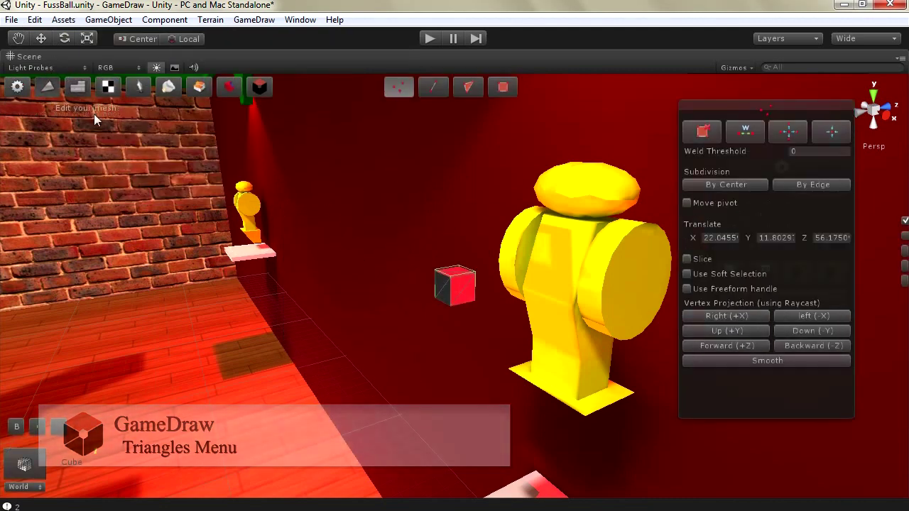
pyautogui.click(471, 88)
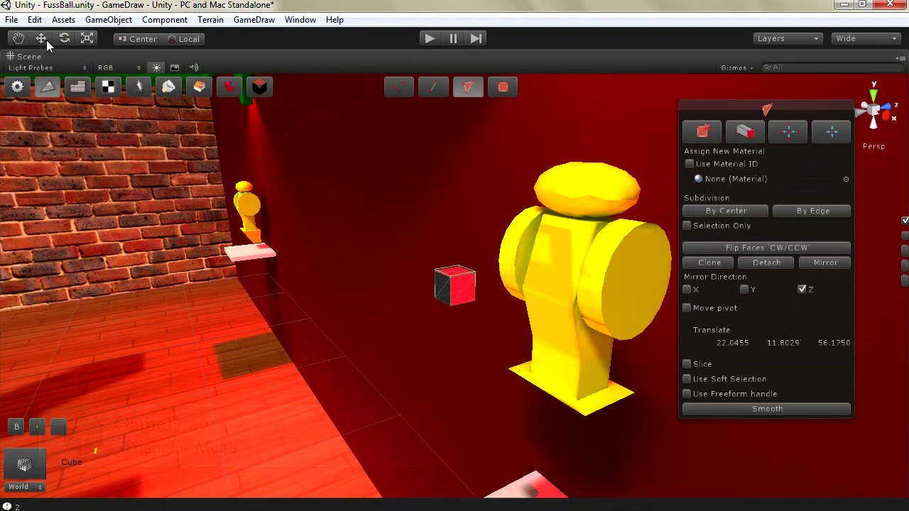
pyautogui.click(17, 88)
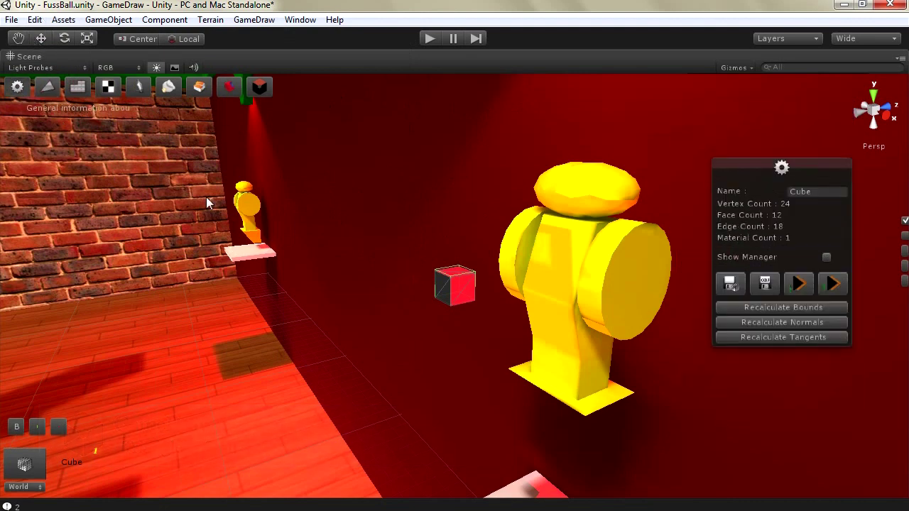
# Drag the cube down and back until it sits against the wall below the statue's shelf
pyautogui.moveTo(481, 288); pyautogui.dragTo(251, 304)
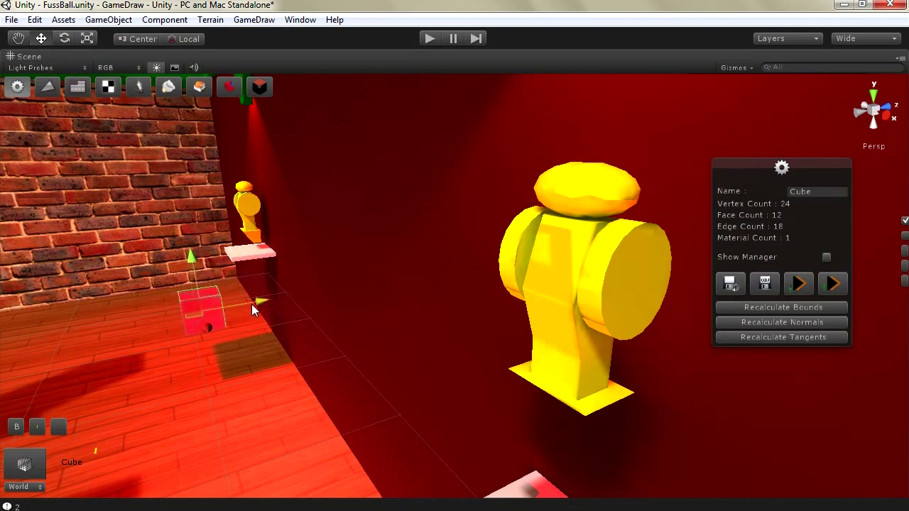
pyautogui.press('f')
pyautogui.moveTo(409, 266); pyautogui.dragTo(406, 387)
pyautogui.moveTo(444, 434); pyautogui.dragTo(336, 364)
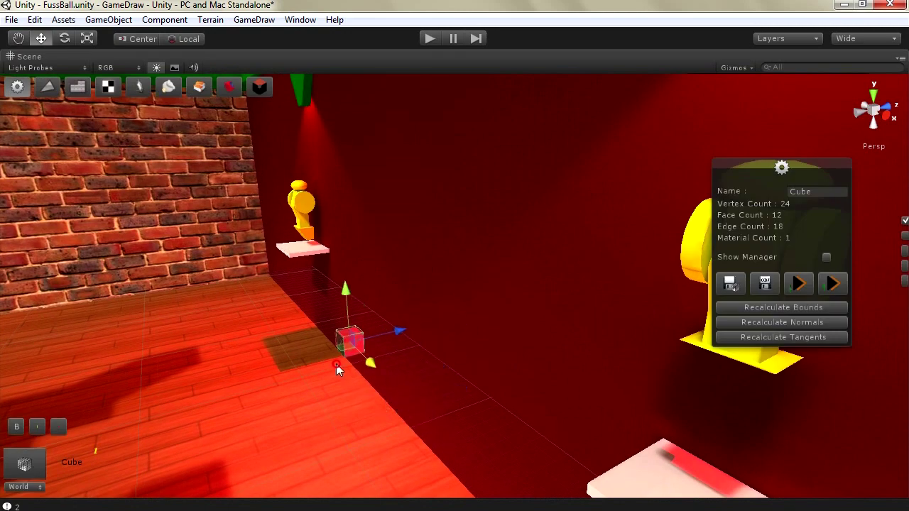
pyautogui.moveTo(390, 330); pyautogui.dragTo(355, 346)
# Select the cube's front face and drag it out to stretch the cube into a long bar
pyautogui.press('f')
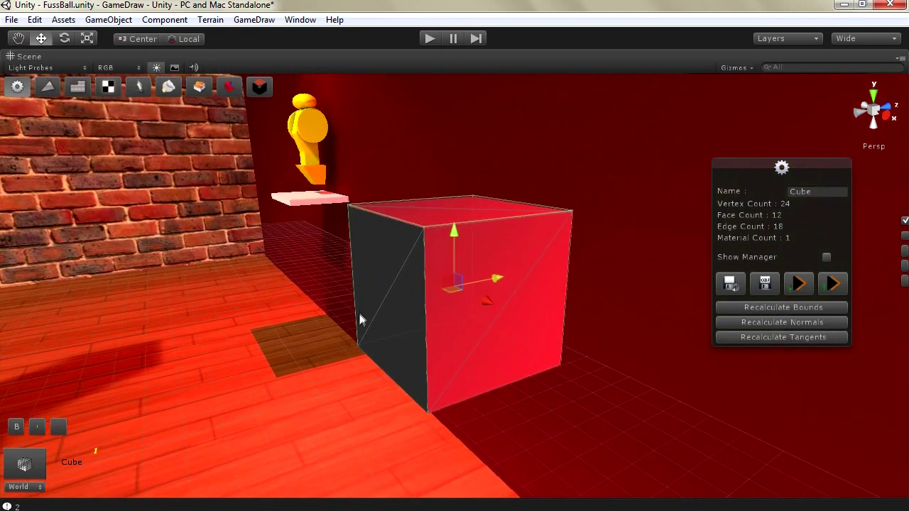
pyautogui.click(47, 86)
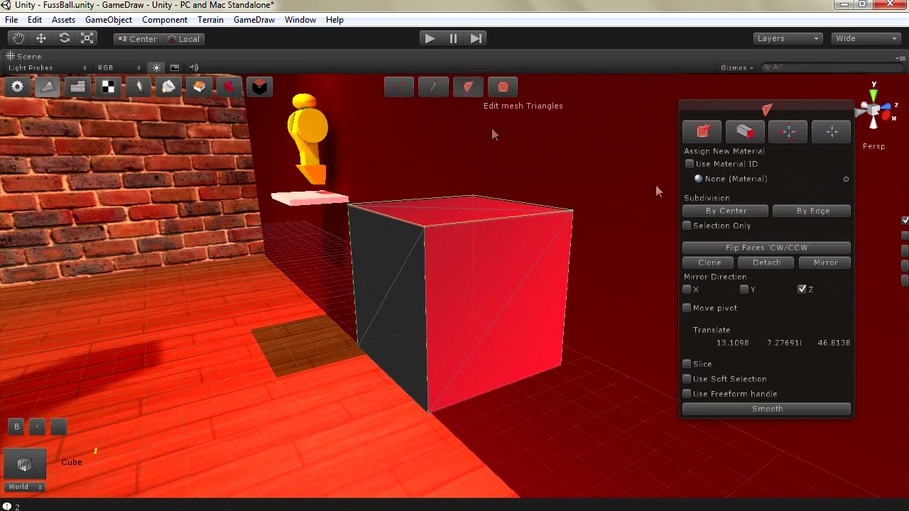
pyautogui.click(506, 297)
pyautogui.keyDown('shift'); pyautogui.click(520, 327); pyautogui.keyUp('shift')
pyautogui.moveTo(545, 326); pyautogui.dragTo(413, 309)
pyautogui.press('f')
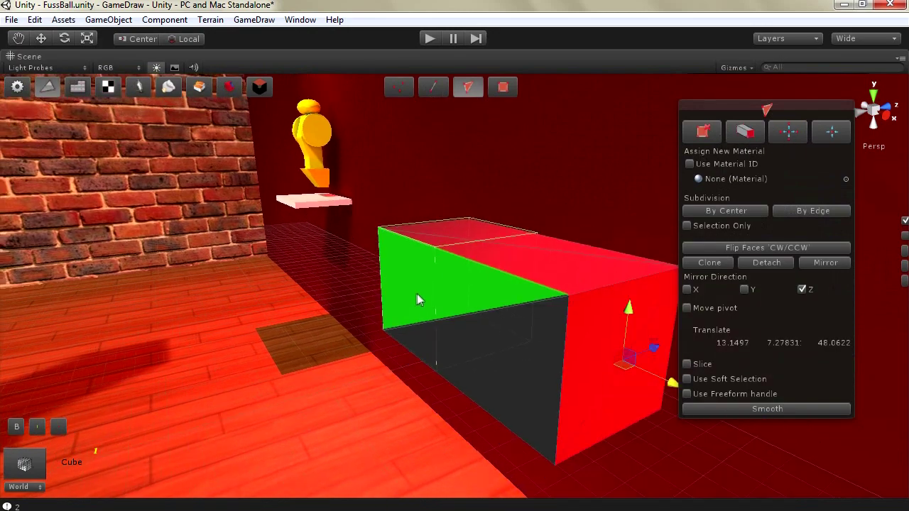
pyautogui.moveTo(572, 340); pyautogui.dragTo(635, 366)
pyautogui.scroll(-4, 422, 291)
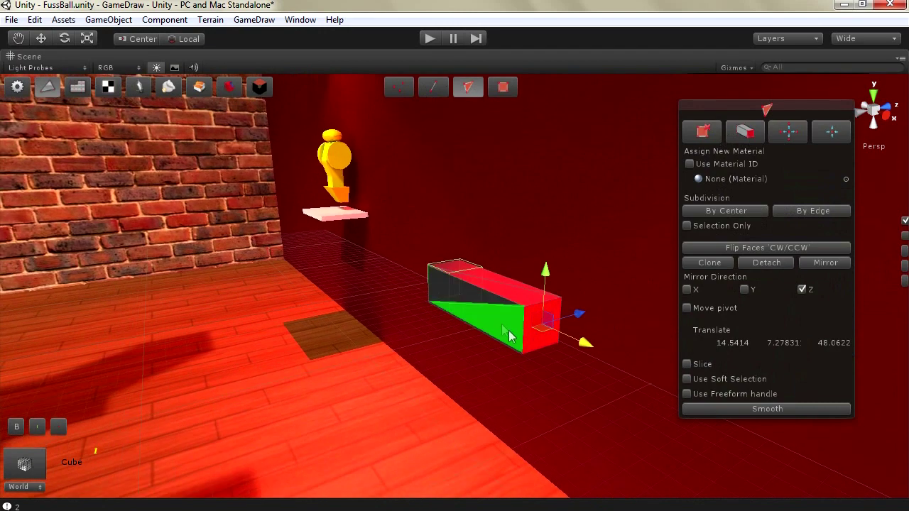
pyautogui.moveTo(553, 337); pyautogui.dragTo(562, 365)
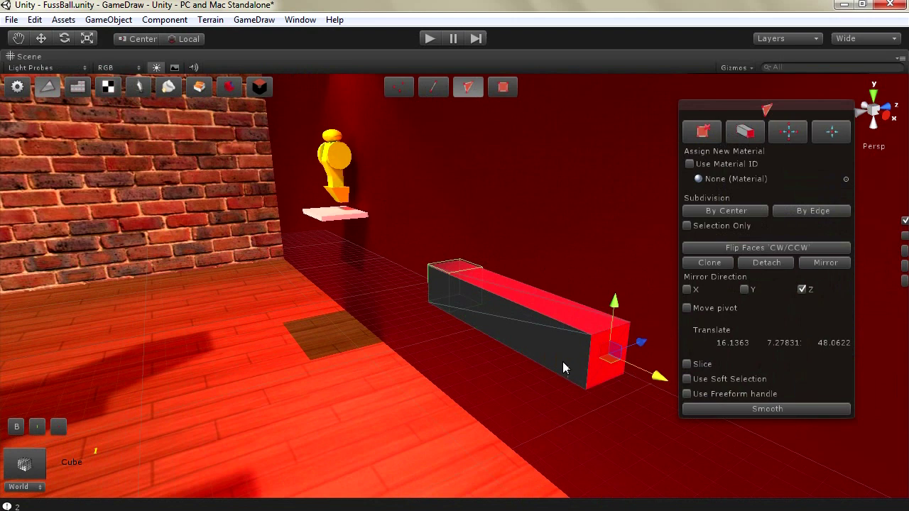
# Extrude the bar's long side face and drag it outward into a wide, flat slab
pyautogui.click(537, 362)
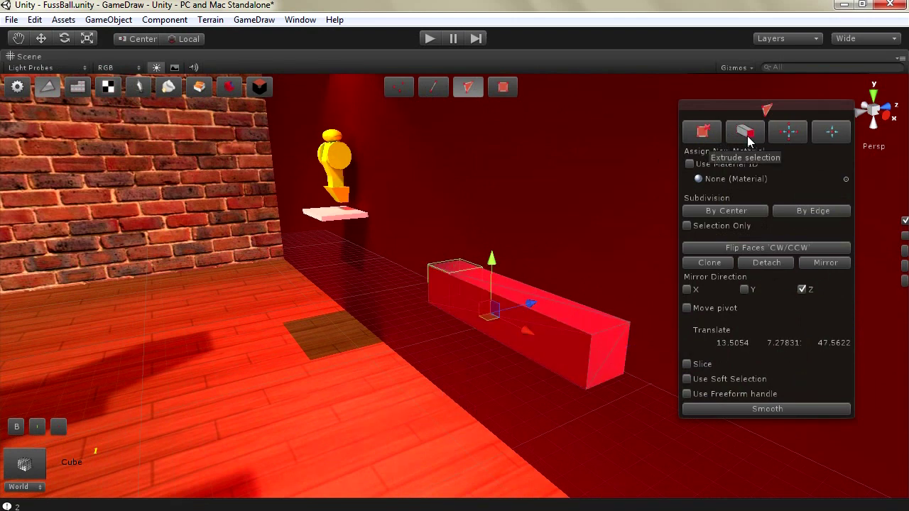
pyautogui.click(746, 135)
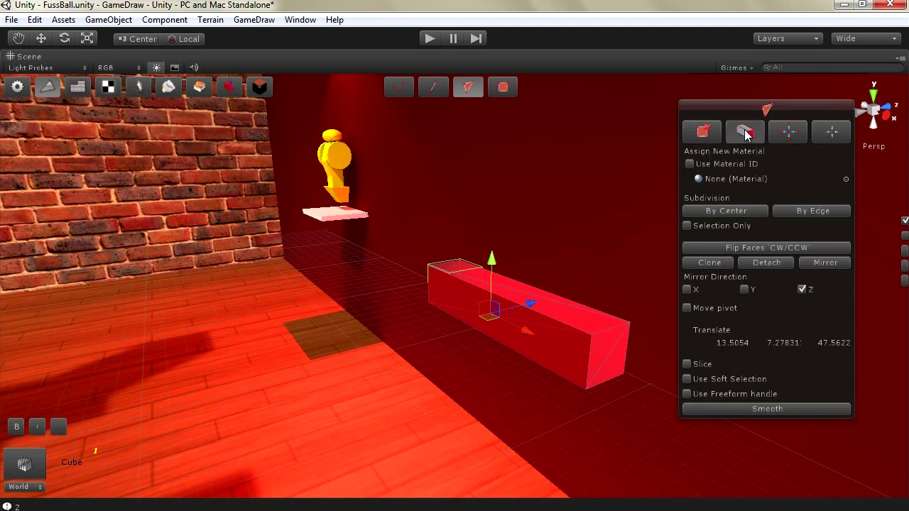
pyautogui.moveTo(531, 304); pyautogui.dragTo(430, 342)
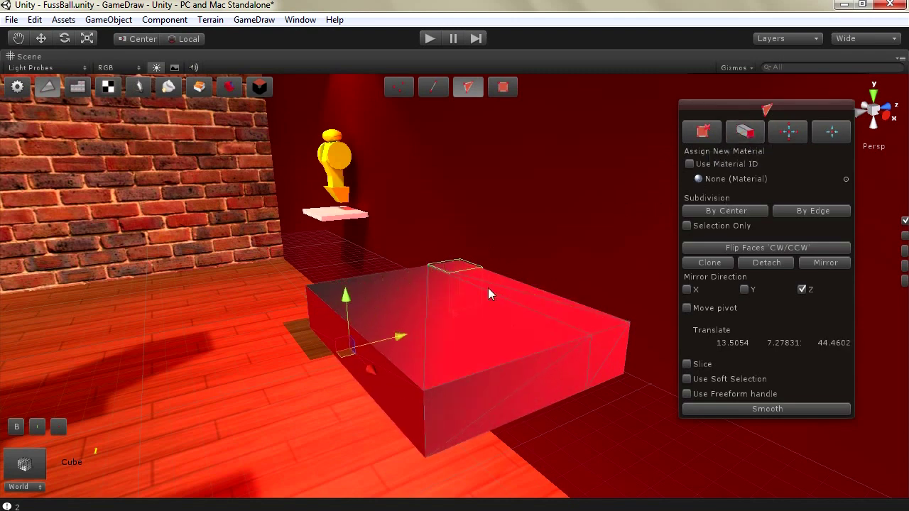
pyautogui.moveTo(386, 343); pyautogui.dragTo(353, 346)
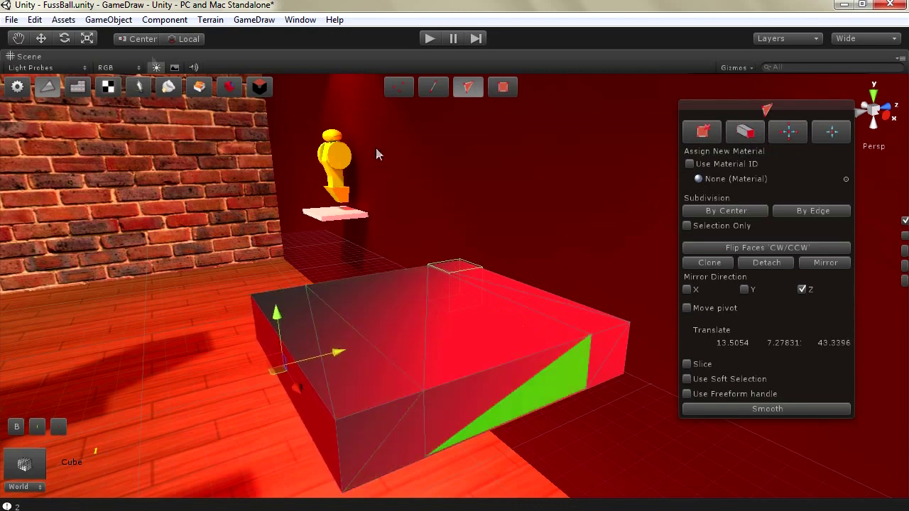
pyautogui.keyDown('alt'); pyautogui.moveTo(438, 329); pyautogui.dragTo(422, 294); pyautogui.keyUp('alt')
# Shrink an underside slab face to about a quarter size and pull it down into a long column
pyautogui.scroll(2, 392, 255)
pyautogui.scroll(1, 392, 256)
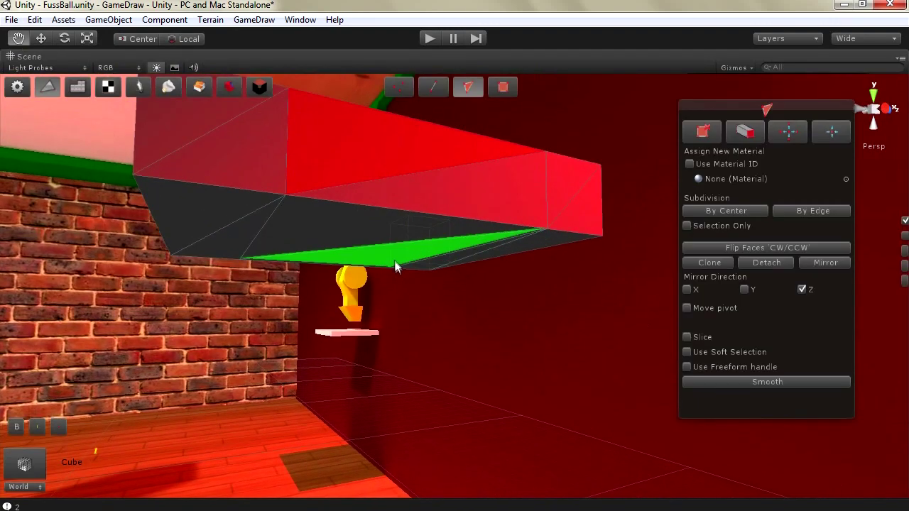
pyautogui.click(364, 228)
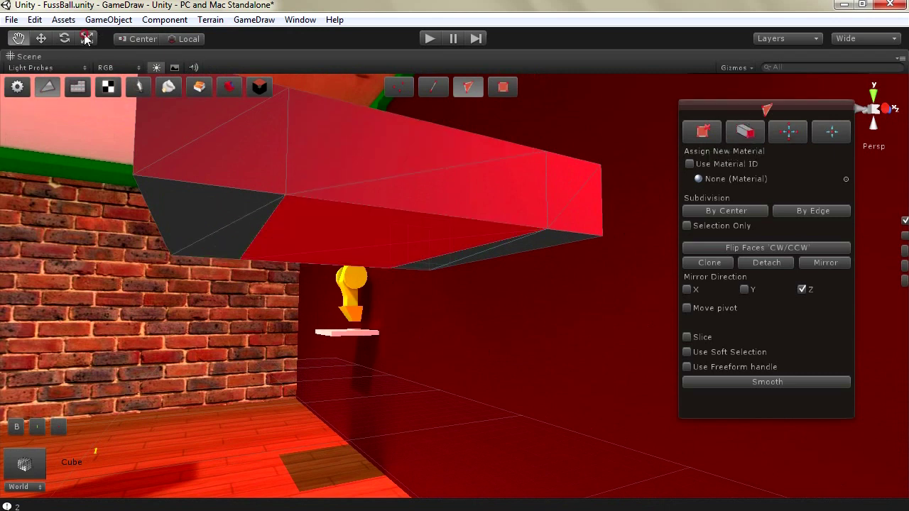
pyautogui.click(745, 130)
pyautogui.moveTo(357, 254); pyautogui.dragTo(343, 306)
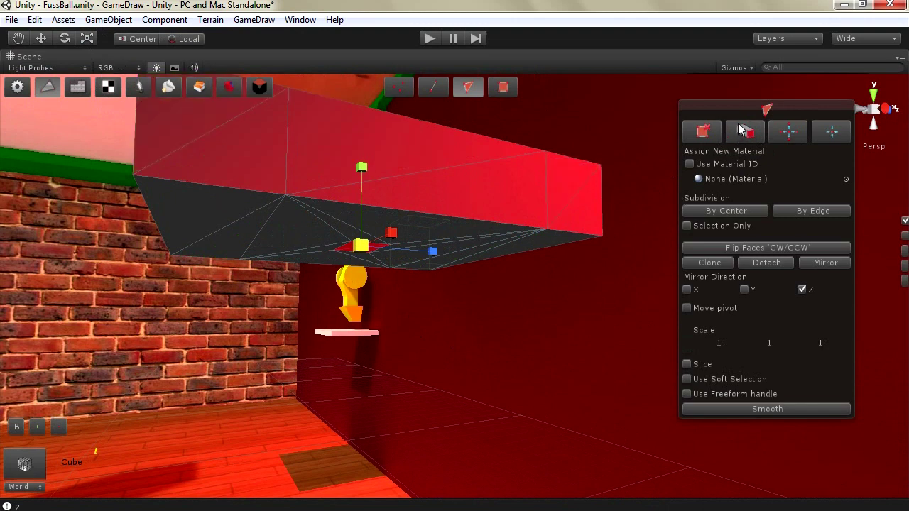
pyautogui.click(40, 39)
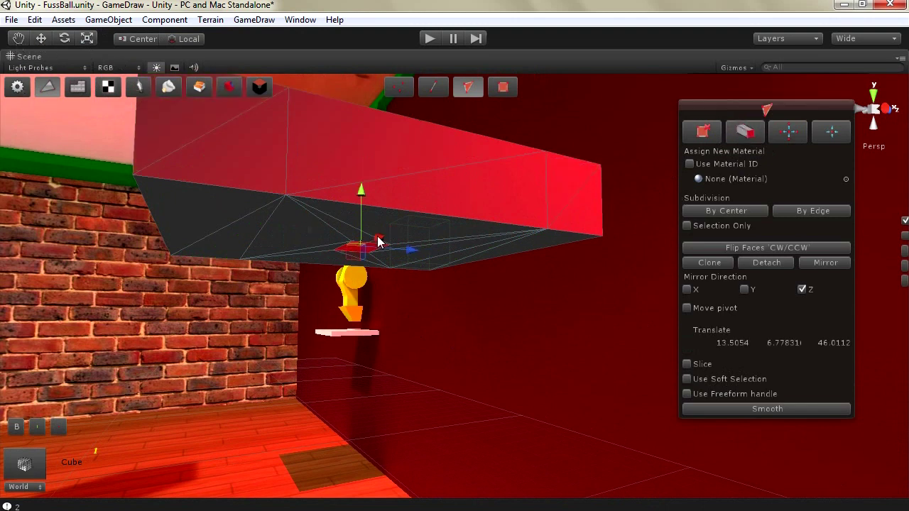
pyautogui.click(362, 196)
pyautogui.moveTo(363, 197); pyautogui.dragTo(364, 476)
pyautogui.scroll(-6, 335, 385)
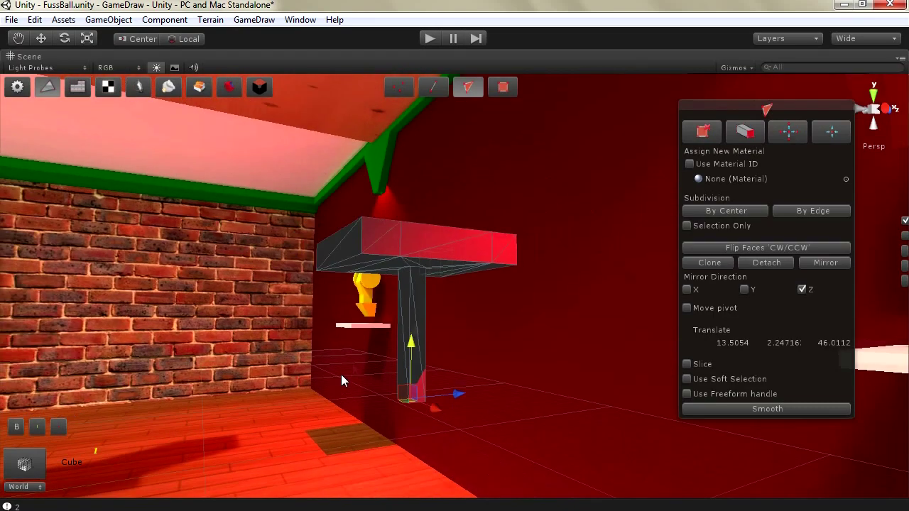
# Scale the column's bottom face up into a wide square foot and lower it slightly
pyautogui.moveTo(336, 379); pyautogui.dragTo(405, 362, button='right')
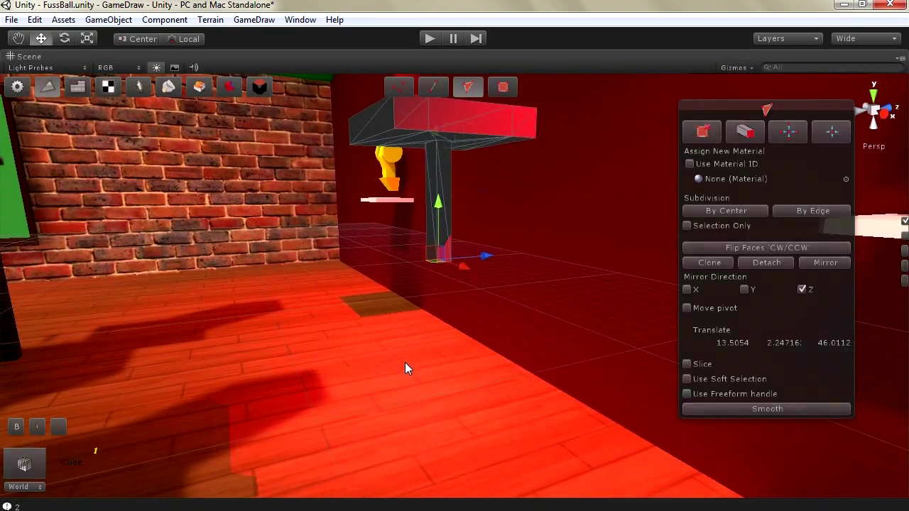
pyautogui.scroll(4, 403, 353)
pyautogui.moveTo(426, 321); pyautogui.dragTo(426, 323, button='right')
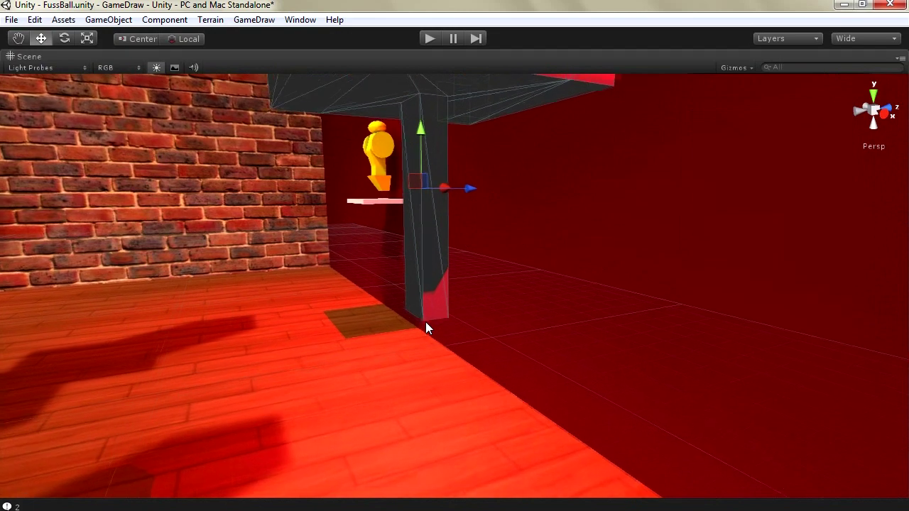
pyautogui.click(439, 346)
pyautogui.click(412, 392)
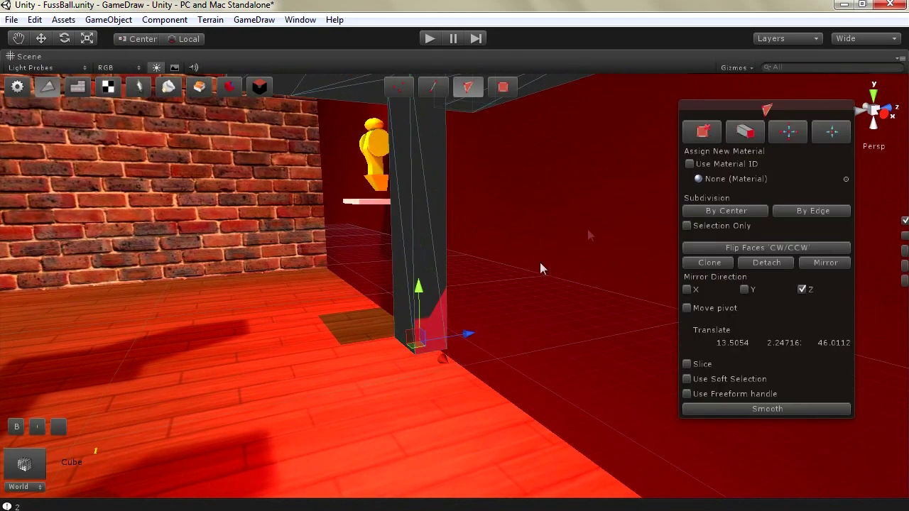
pyautogui.click(86, 39)
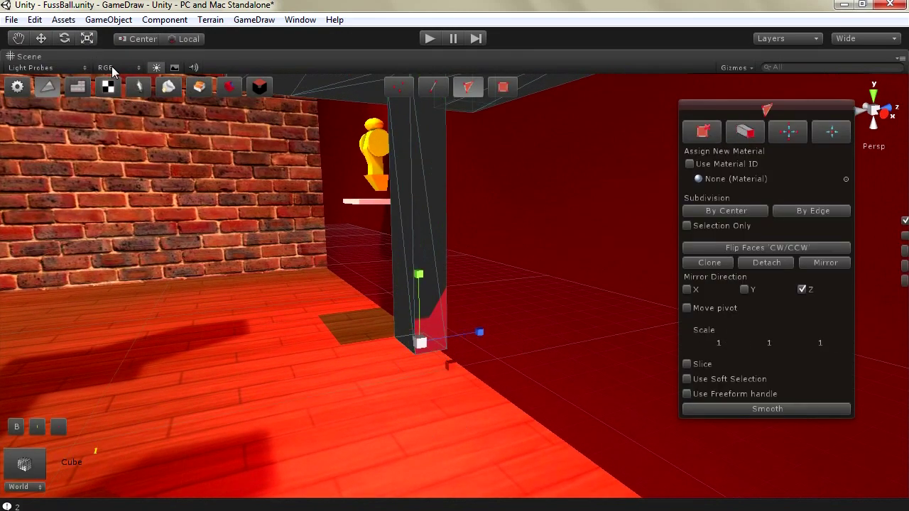
pyautogui.moveTo(425, 340); pyautogui.dragTo(511, 244)
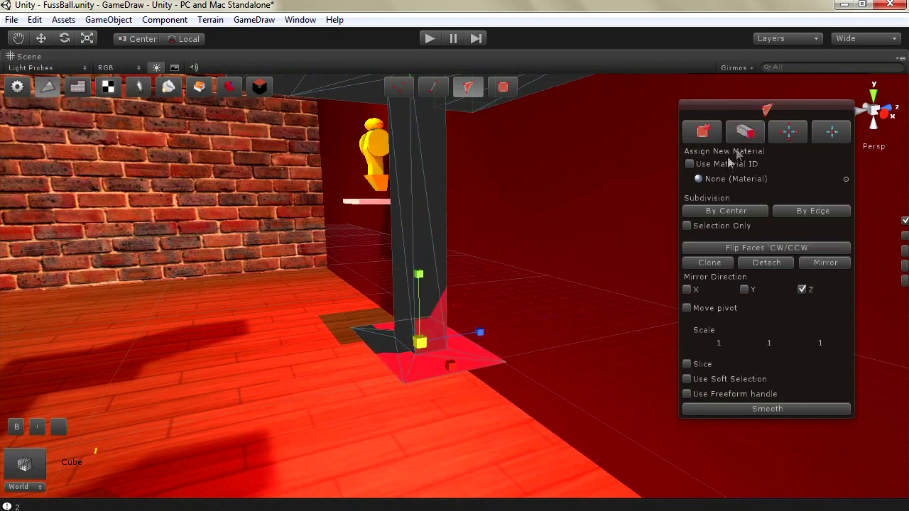
pyautogui.click(41, 38)
pyautogui.click(418, 325)
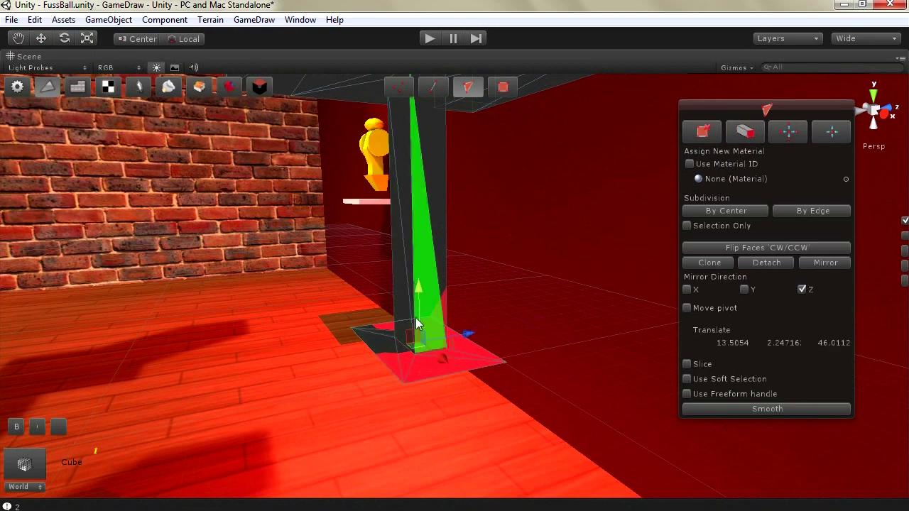
pyautogui.moveTo(417, 294); pyautogui.dragTo(418, 302)
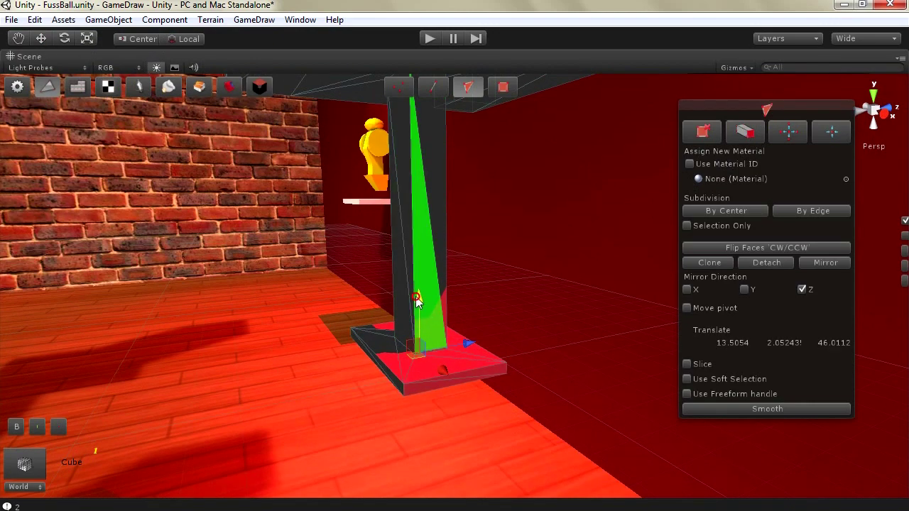
pyautogui.scroll(-8, 417, 302)
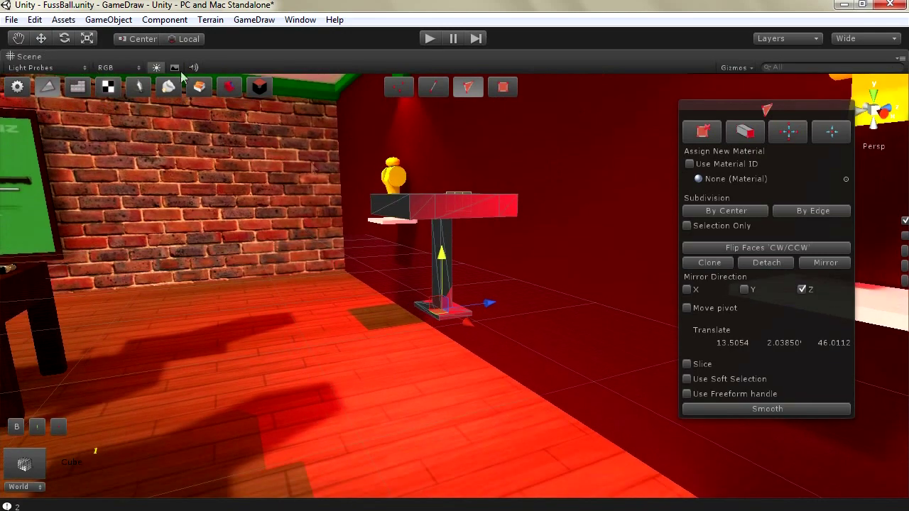
# Move the whole table object down and back until it rests on the floor
pyautogui.click(17, 86)
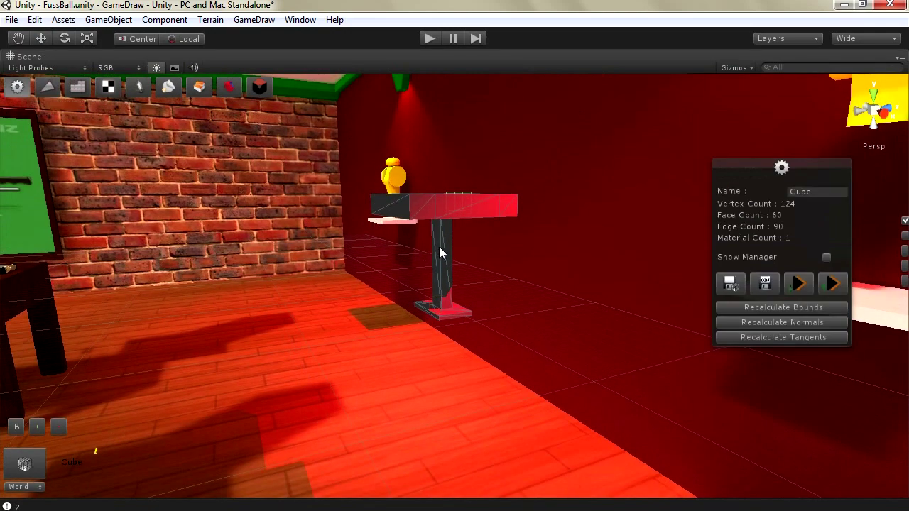
pyautogui.click(41, 38)
pyautogui.moveTo(442, 206); pyautogui.dragTo(441, 394)
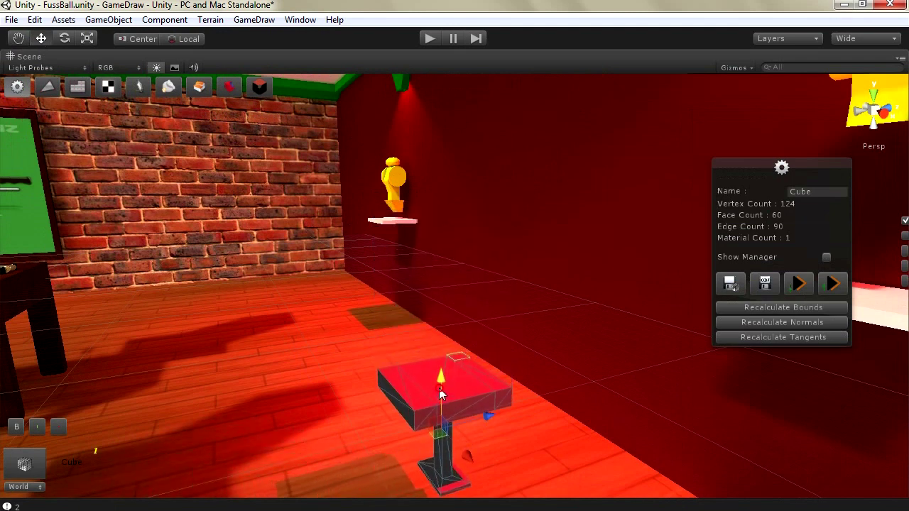
pyautogui.moveTo(487, 420); pyautogui.dragTo(534, 355)
pyautogui.moveTo(496, 310); pyautogui.dragTo(498, 343)
# Frame the table in view and reopen GameDraw's triangle editing for it
pyautogui.press('f')
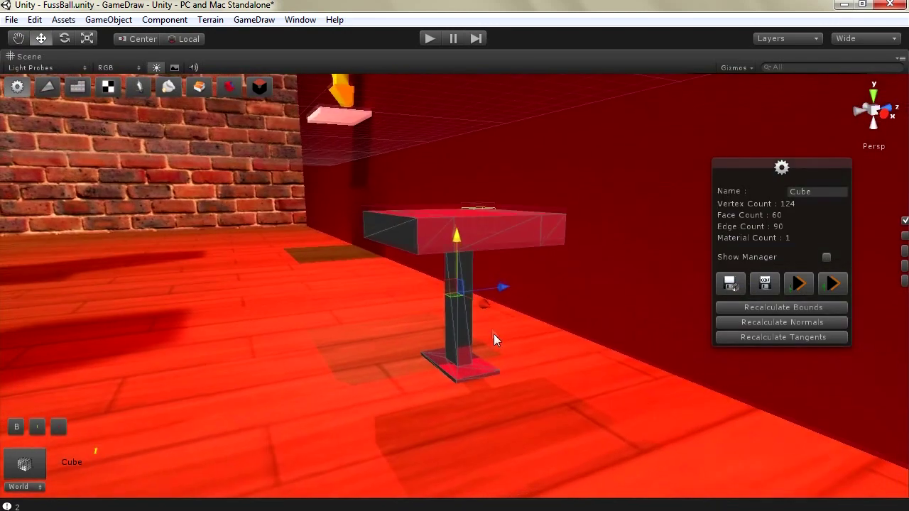
pyautogui.scroll(3, 484, 321)
pyautogui.moveTo(353, 268); pyautogui.dragTo(347, 261, button='right')
pyautogui.moveTo(376, 182); pyautogui.dragTo(426, 174, button='right')
pyautogui.click(48, 86)
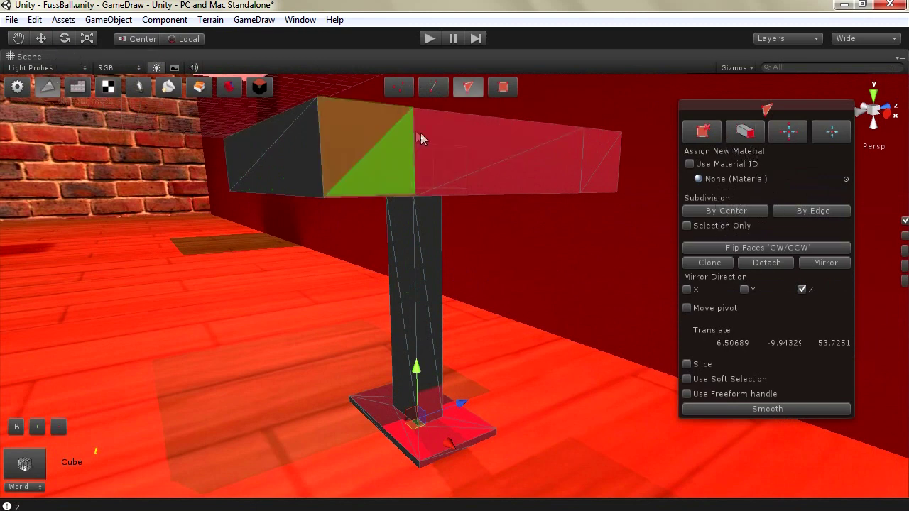
# Subdivide the selected tabletop faces, first by edge, then around their centres
pyautogui.click(463, 138)
pyautogui.click(532, 176)
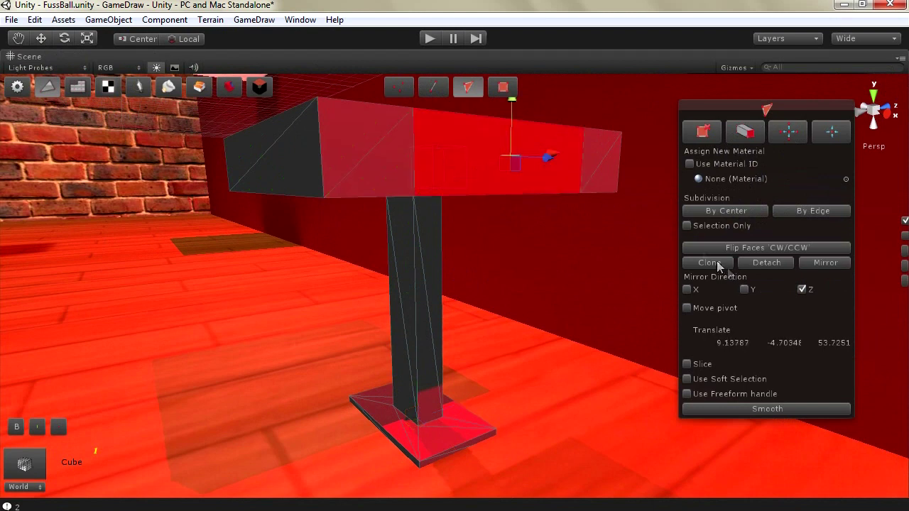
pyautogui.click(723, 226)
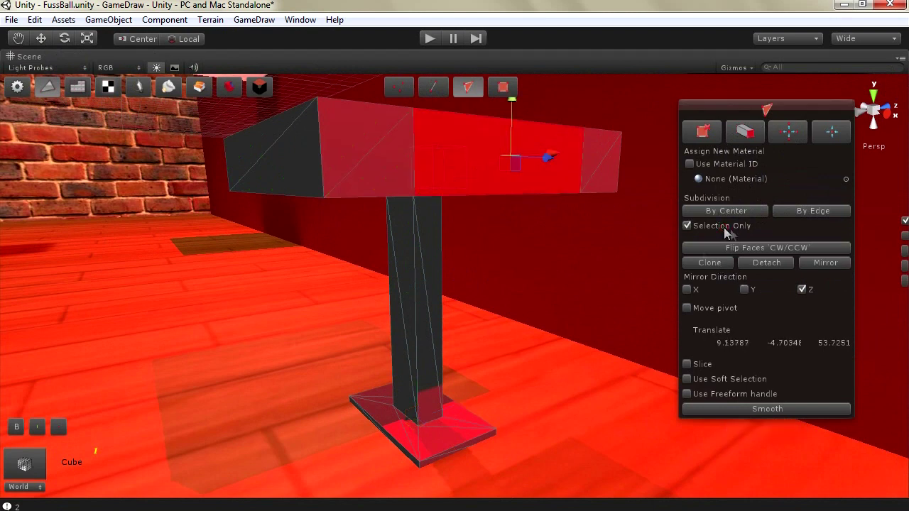
pyautogui.click(794, 211)
pyautogui.click(492, 141)
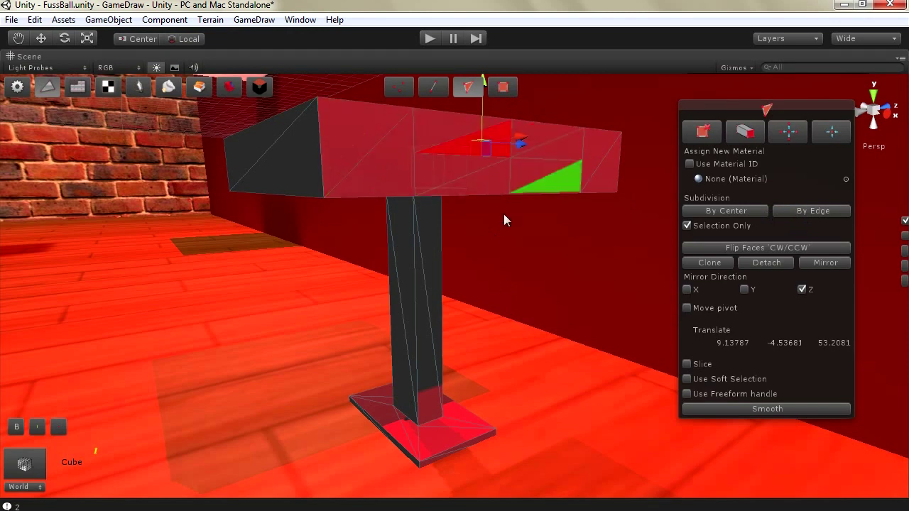
pyautogui.click(367, 166)
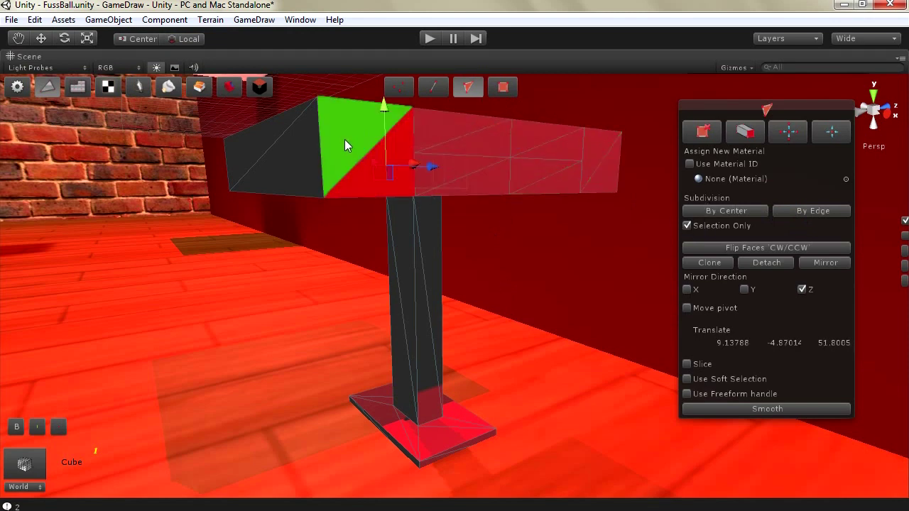
pyautogui.click(603, 179)
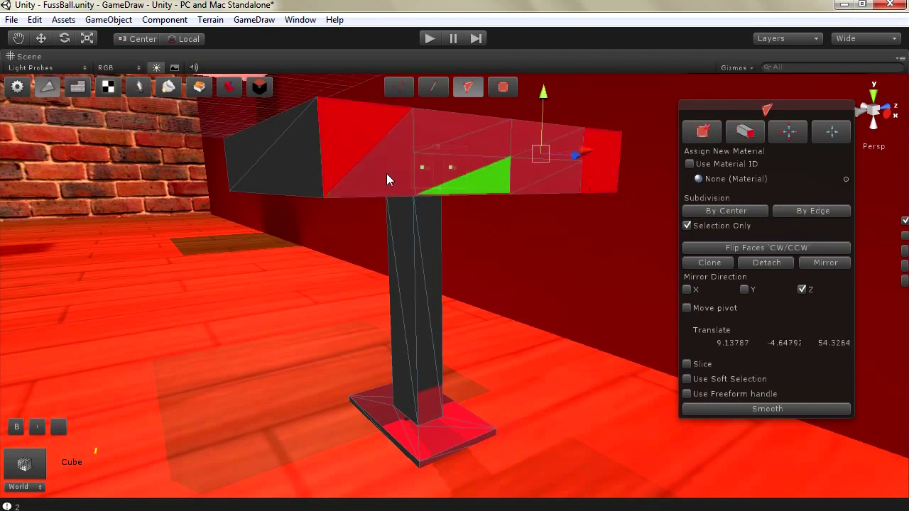
pyautogui.keyDown('shift'); pyautogui.click(411, 189); pyautogui.keyUp('shift')
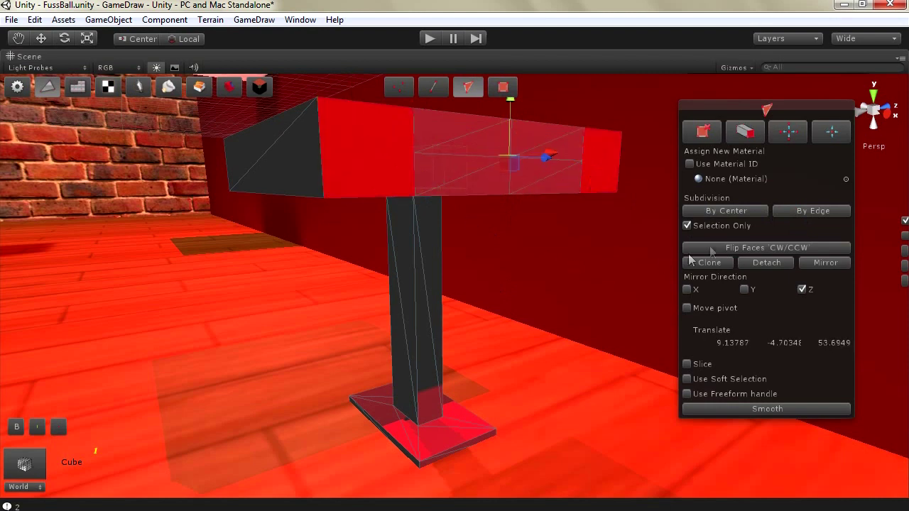
pyautogui.click(723, 212)
# Select several tabletop triangles at the front and move them outward along Z
pyautogui.click(368, 151)
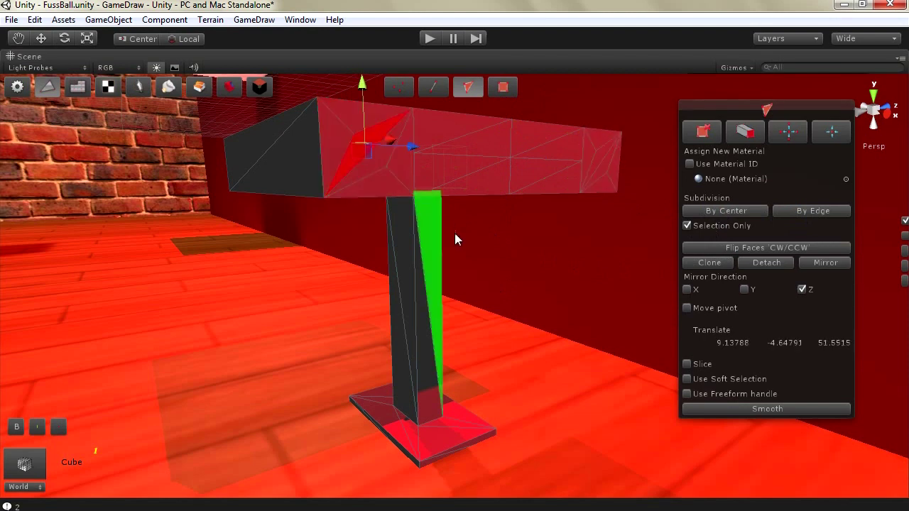
pyautogui.click(496, 148)
pyautogui.keyDown('shift'); pyautogui.click(446, 121); pyautogui.keyUp('shift')
pyautogui.moveTo(514, 244); pyautogui.dragTo(363, 163, button='right')
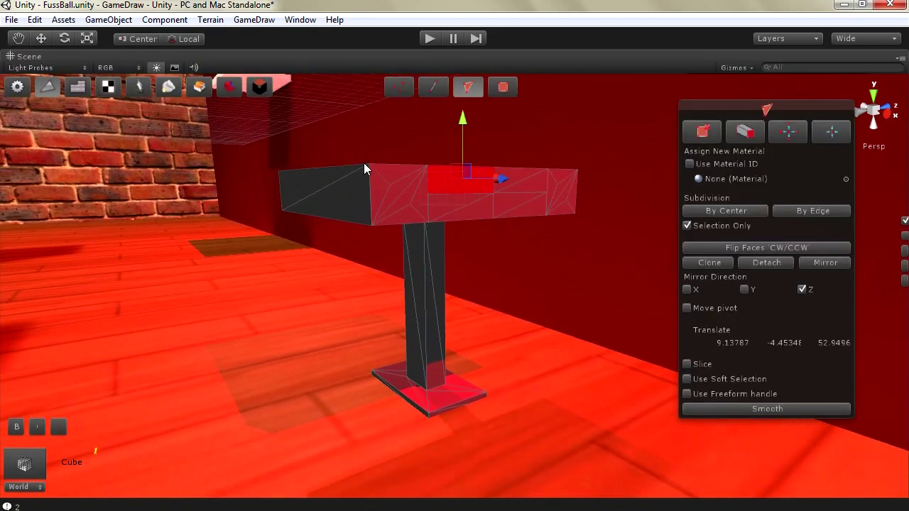
pyautogui.keyDown('shift'); pyautogui.click(510, 174); pyautogui.keyUp('shift')
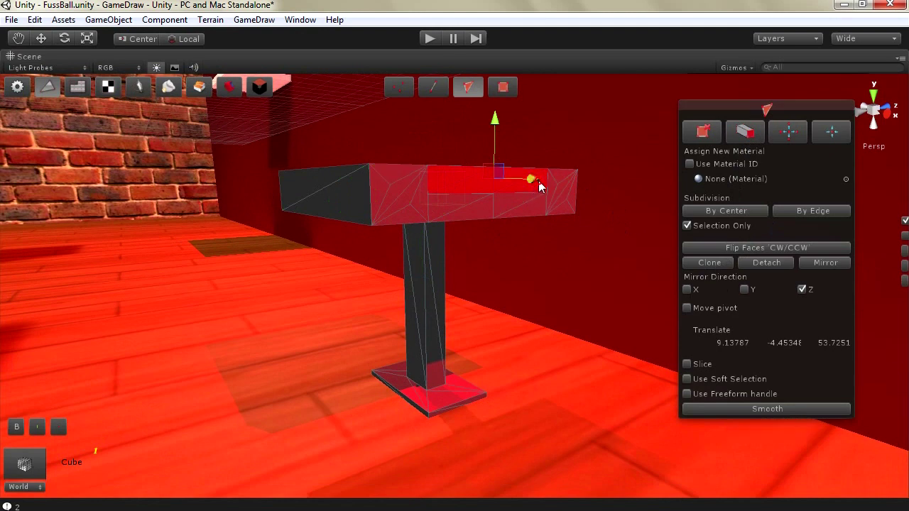
pyautogui.moveTo(536, 181)
pyautogui.mouseDown()
pyautogui.moveTo(601, 182)
pyautogui.moveTo(537, 194)
pyautogui.mouseUp()
pyautogui.scroll(5, 495, 182)
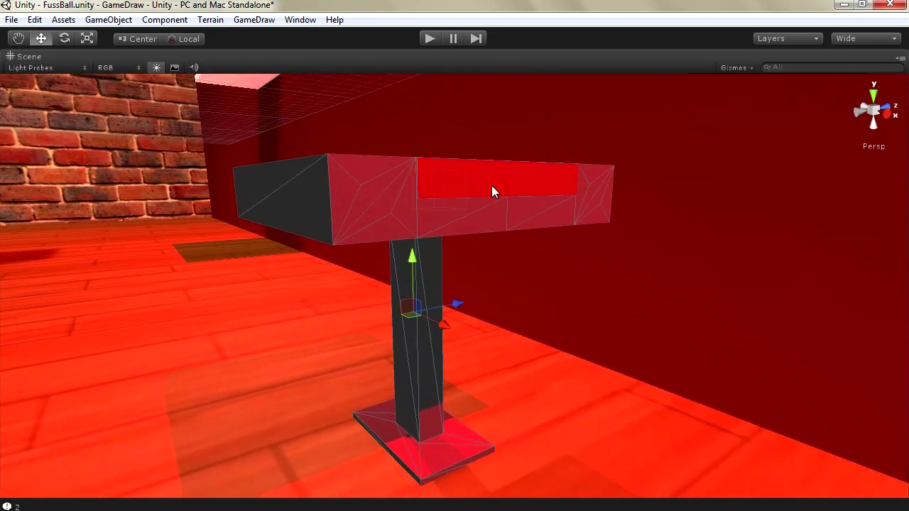
# Drag the selected end faces along X to 15.2236, extending the tabletop into a long arm
pyautogui.keyDown('alt'); pyautogui.moveTo(497, 211); pyautogui.dragTo(618, 178); pyautogui.keyUp('alt')
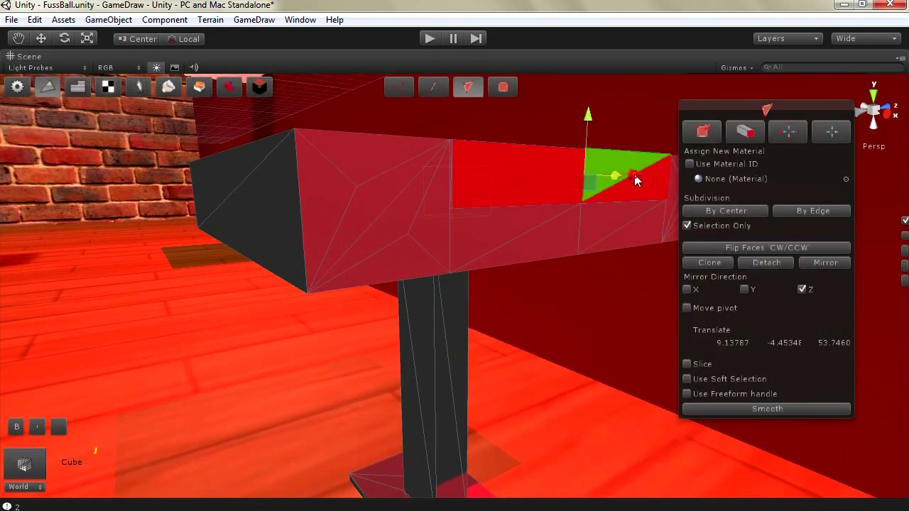
pyautogui.moveTo(679, 179); pyautogui.dragTo(700, 178)
pyautogui.keyDown('alt'); pyautogui.moveTo(569, 180); pyautogui.dragTo(566, 313); pyautogui.keyUp('alt')
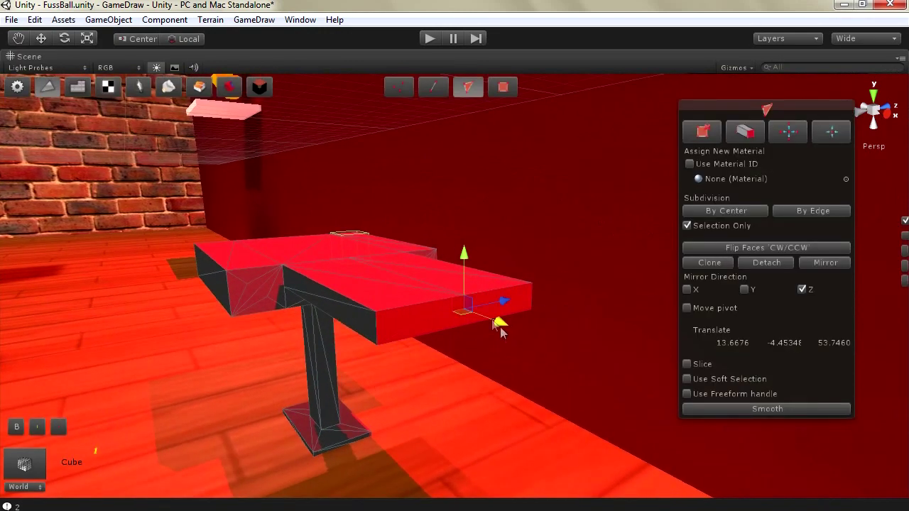
pyautogui.moveTo(500, 329); pyautogui.dragTo(568, 348)
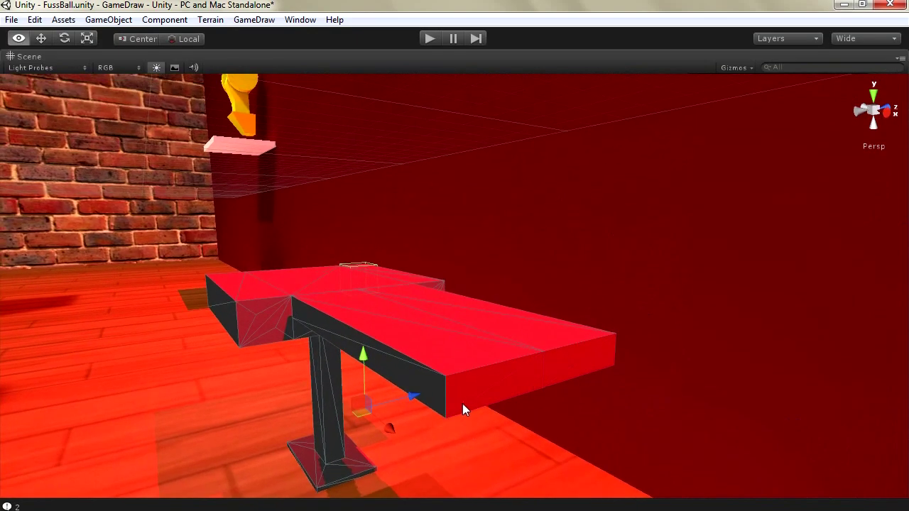
pyautogui.click(461, 403)
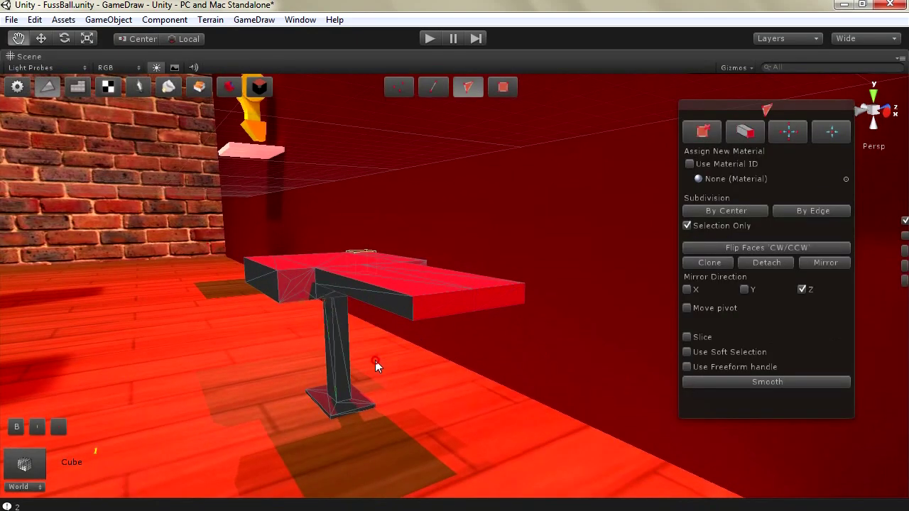
pyautogui.moveTo(375, 360); pyautogui.dragTo(363, 307, button='right')
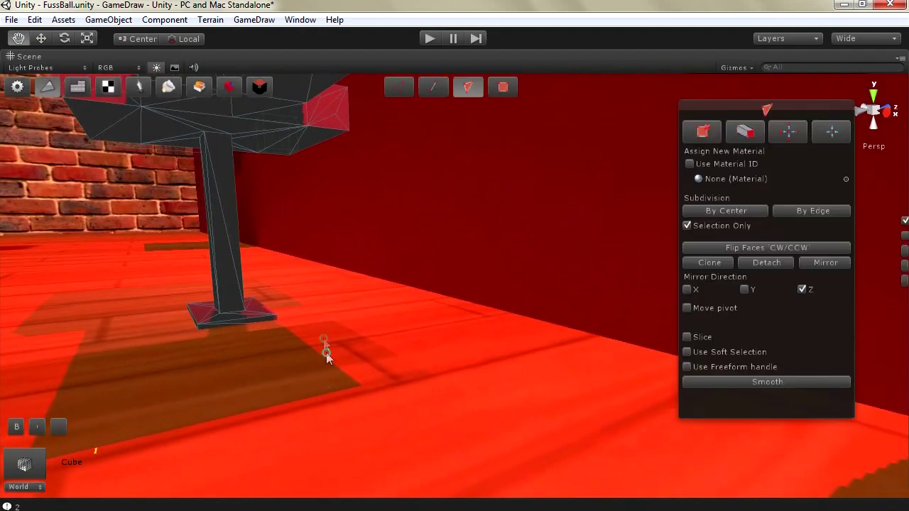
# Select faces under the tabletop's arm and scale them down to about 0.79
pyautogui.moveTo(325, 346); pyautogui.dragTo(331, 227, button='right')
pyautogui.click(257, 326)
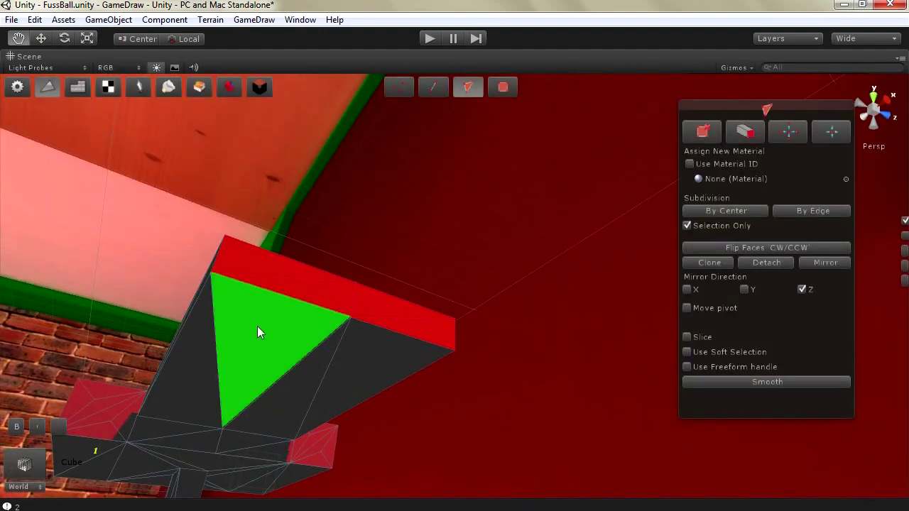
pyautogui.click(263, 355)
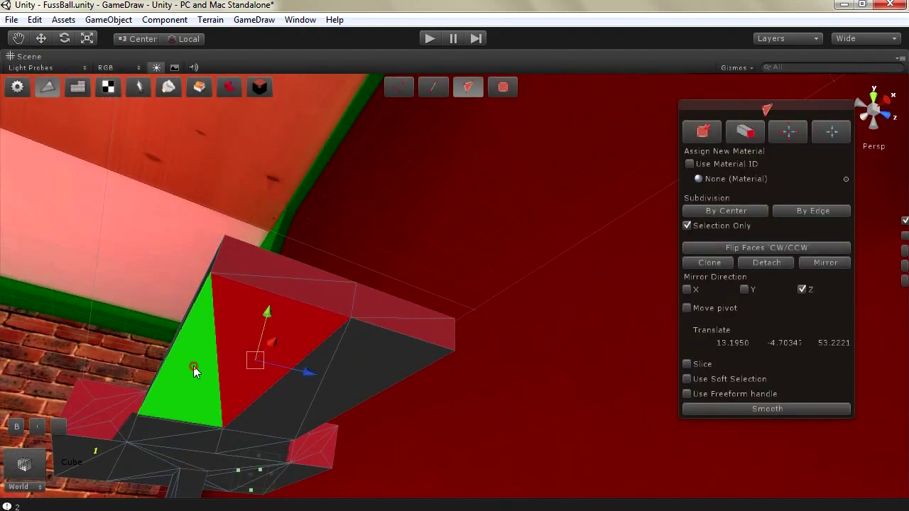
pyautogui.click(274, 430)
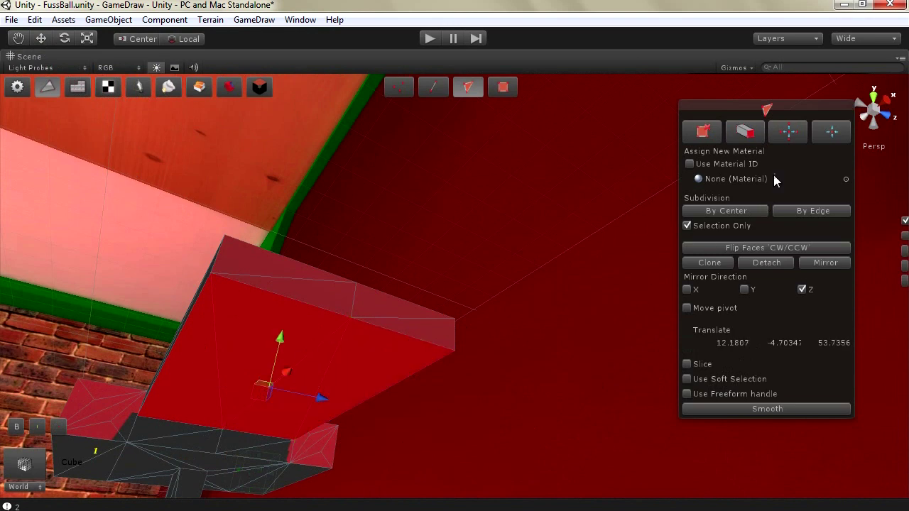
pyautogui.click(87, 39)
pyautogui.moveTo(270, 397)
pyautogui.mouseDown()
pyautogui.moveTo(269, 409)
pyautogui.moveTo(270, 398)
pyautogui.mouseUp()
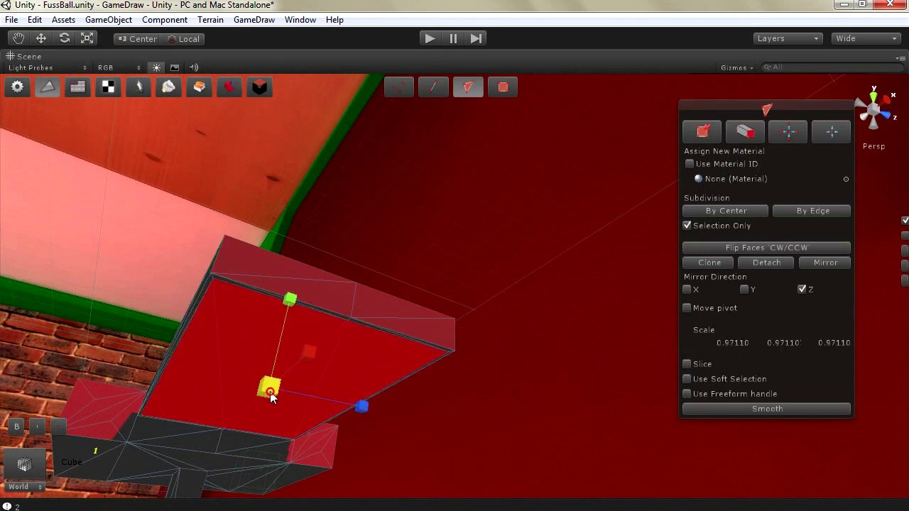
# Select a single underside triangle and shrink it to about 0.74
pyautogui.click(240, 343)
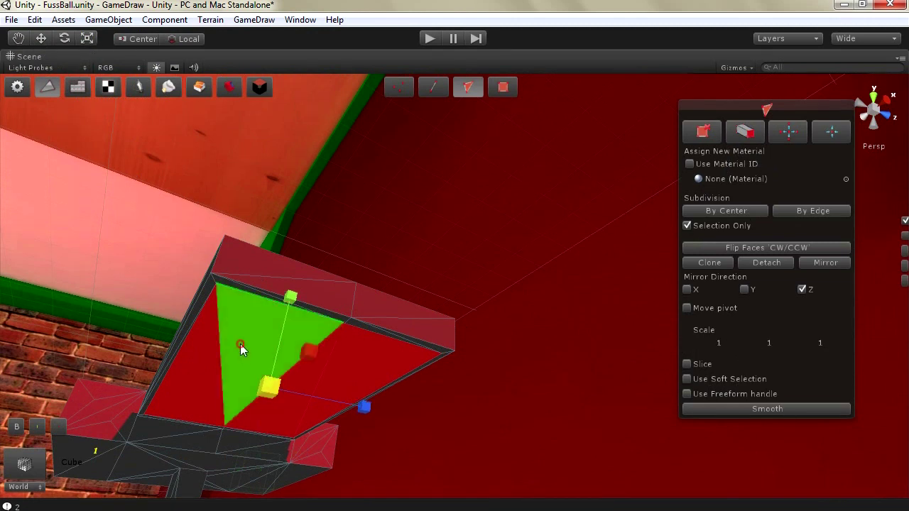
pyautogui.click(204, 397)
pyautogui.click(220, 389)
pyautogui.click(212, 375)
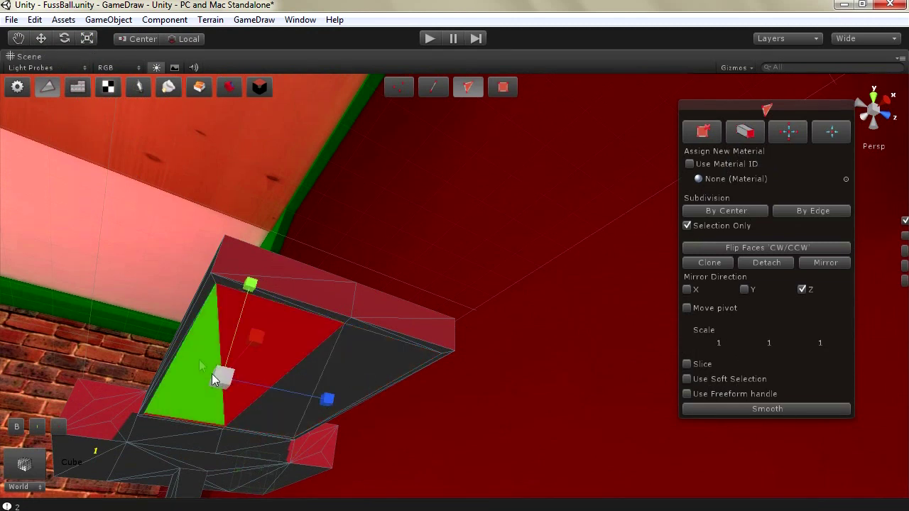
pyautogui.moveTo(220, 380); pyautogui.dragTo(221, 388)
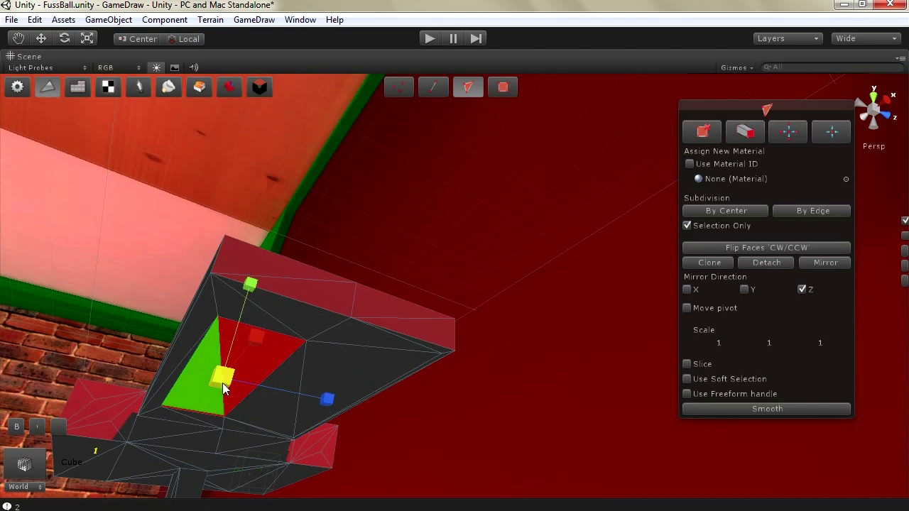
# Reselect an underside face and inset it by scaling it to 0.84671
pyautogui.click(319, 339)
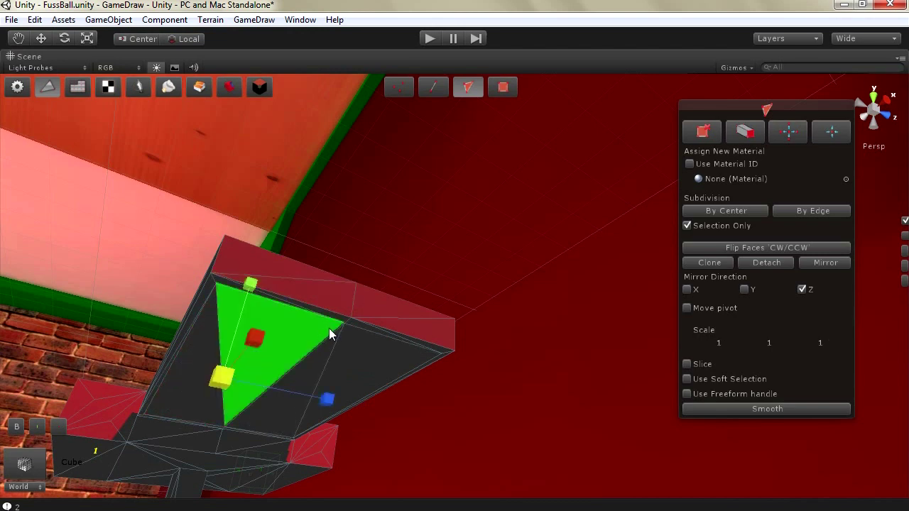
pyautogui.click(352, 311)
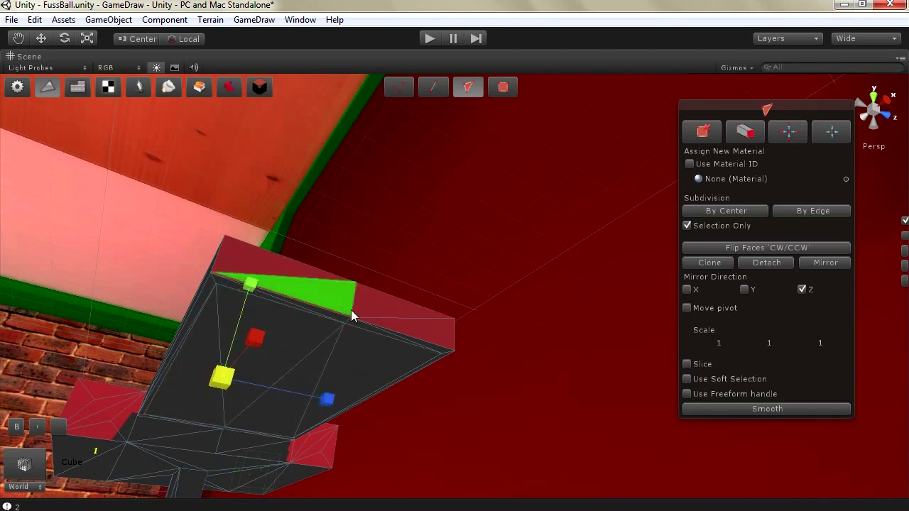
pyautogui.click(302, 353)
pyautogui.click(305, 345)
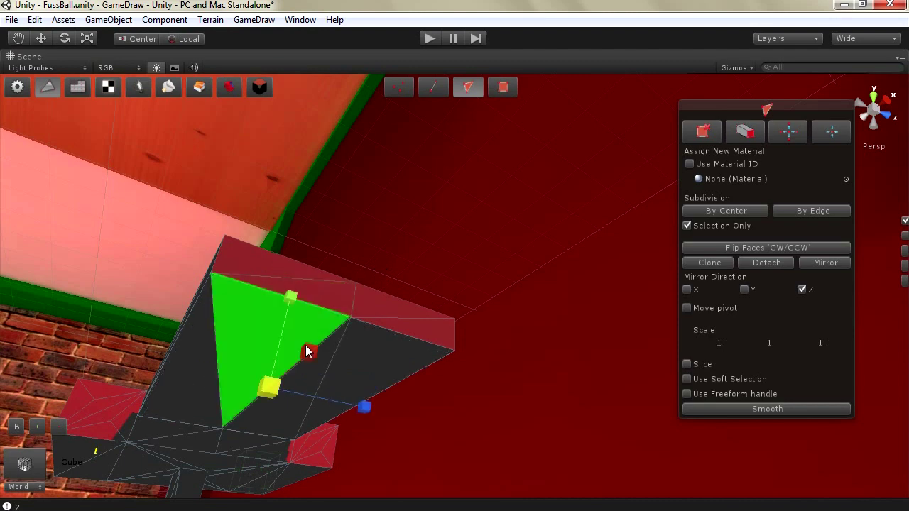
pyautogui.moveTo(308, 350); pyautogui.dragTo(308, 350)
pyautogui.click(360, 353)
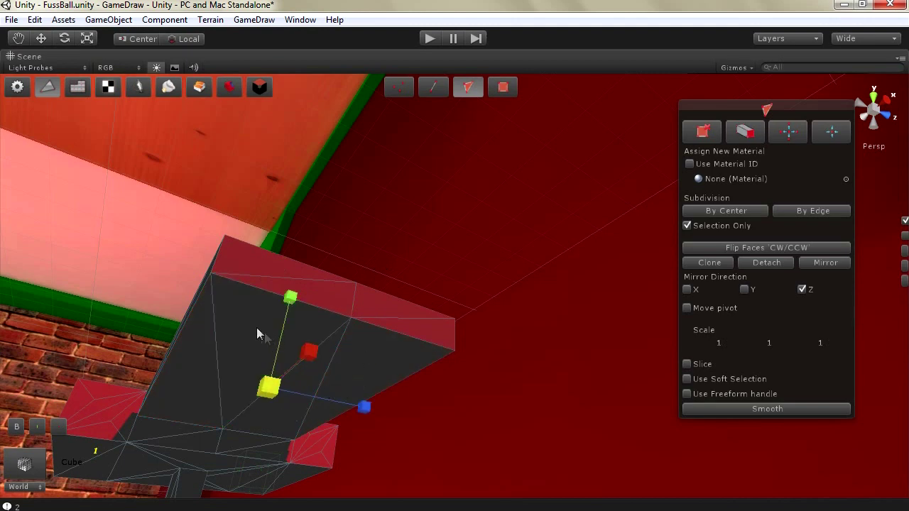
pyautogui.click(235, 376)
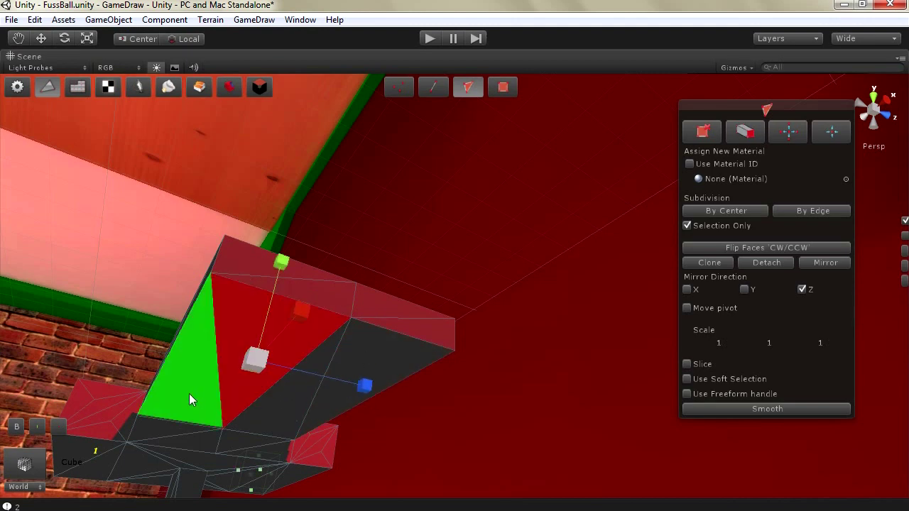
pyautogui.click(189, 394)
pyautogui.click(131, 209)
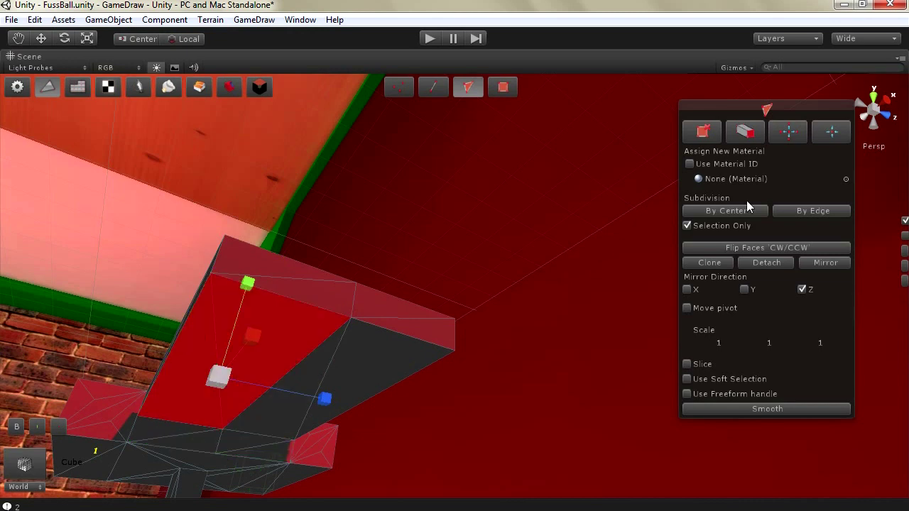
pyautogui.moveTo(217, 376); pyautogui.dragTo(200, 424)
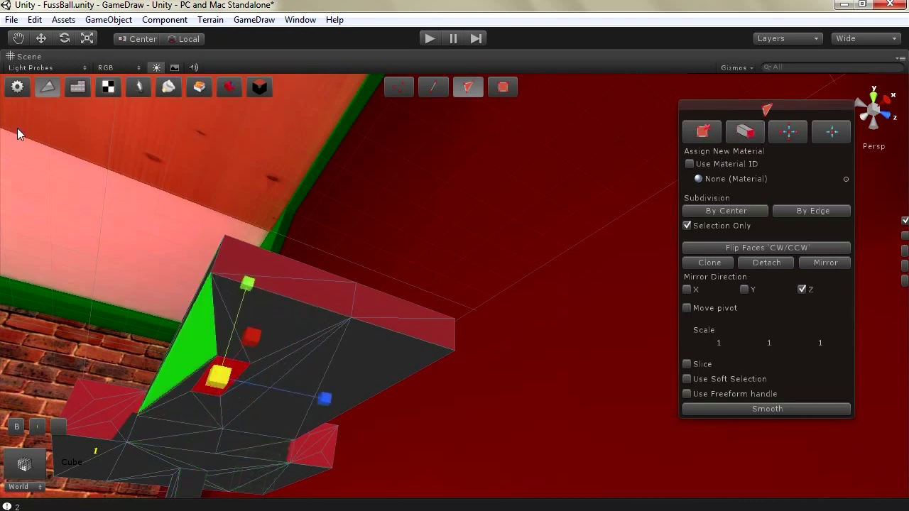
# Reposition the face, narrow it to half along X, then pull it down to Y -8.582 as a leg
pyautogui.press('w')
pyautogui.click(238, 363)
pyautogui.moveTo(234, 365); pyautogui.dragTo(253, 333)
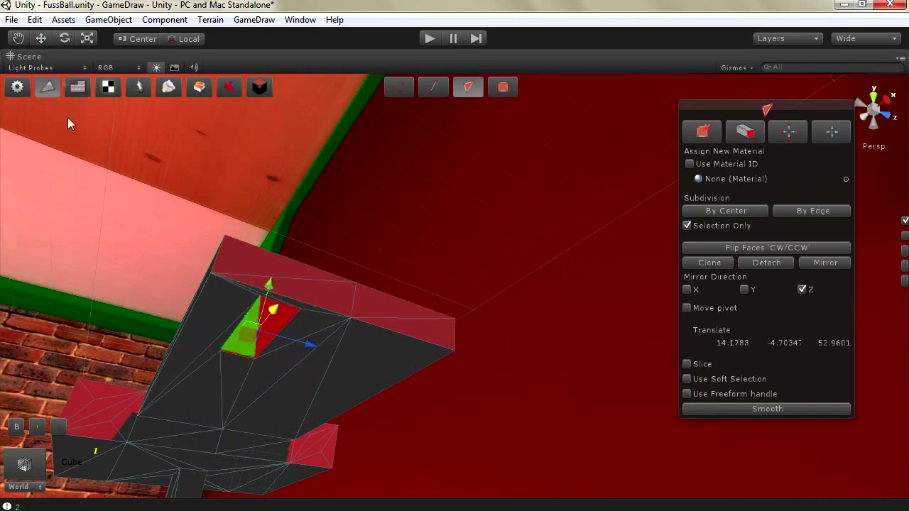
pyautogui.click(86, 39)
pyautogui.moveTo(310, 260); pyautogui.dragTo(297, 300)
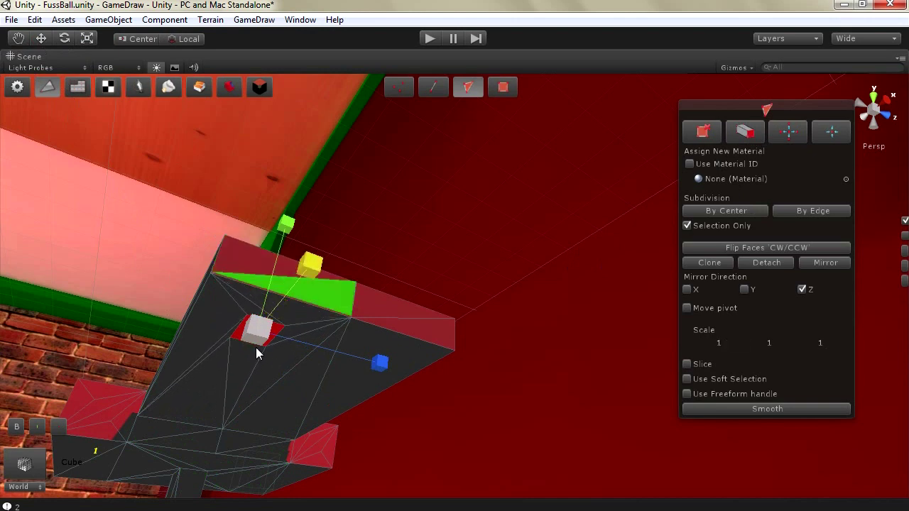
pyautogui.scroll(-5, 217, 260)
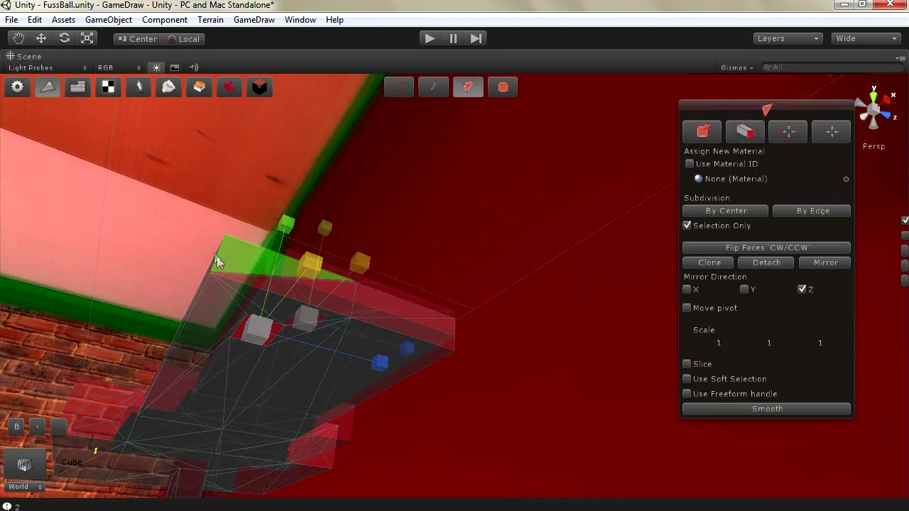
pyautogui.click(40, 40)
pyautogui.moveTo(357, 267); pyautogui.dragTo(52, 49)
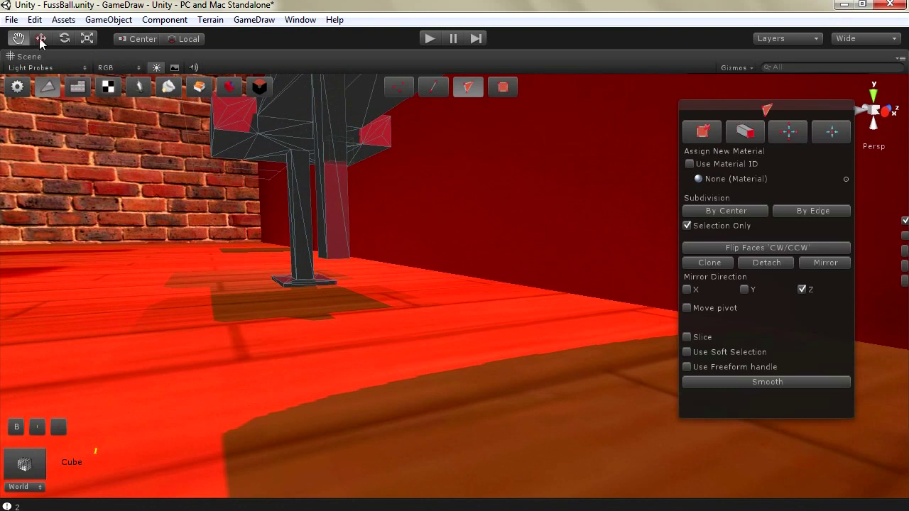
# Enlarge the new leg's foot about 1.97 times and lower it toward the floor
pyautogui.click(40, 39)
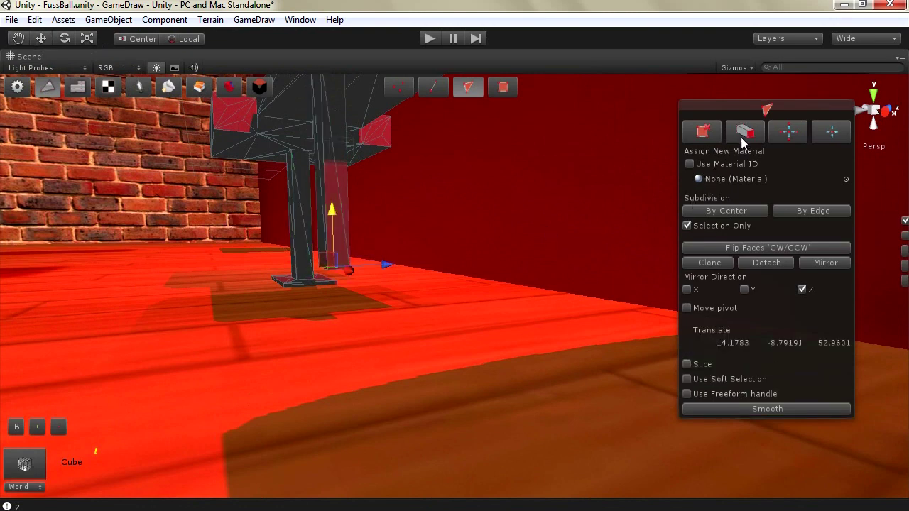
pyautogui.click(88, 38)
pyautogui.moveTo(334, 267); pyautogui.dragTo(419, 107)
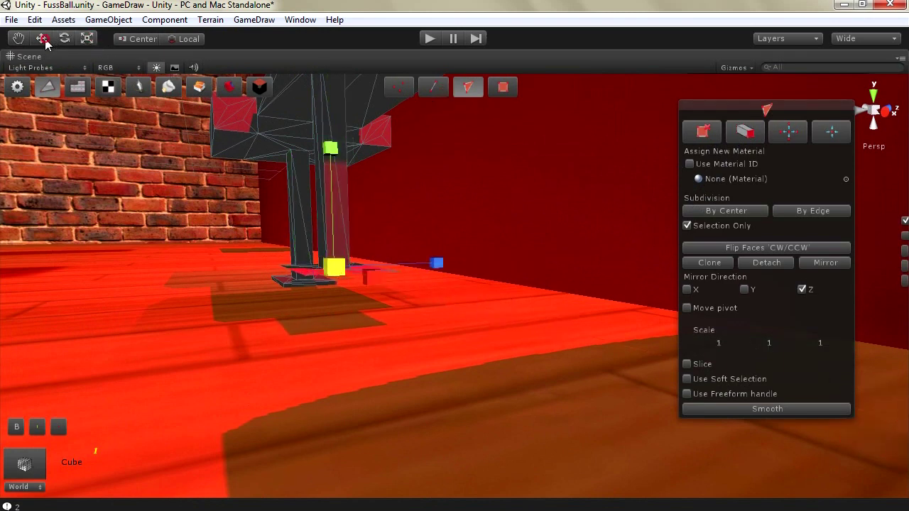
pyautogui.click(40, 39)
pyautogui.moveTo(334, 229); pyautogui.dragTo(336, 258)
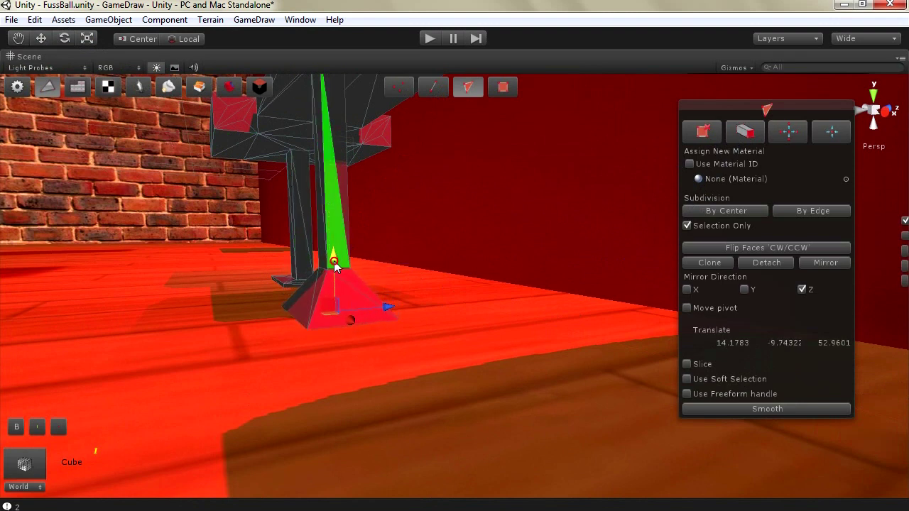
pyautogui.moveTo(334, 263); pyautogui.dragTo(334, 262)
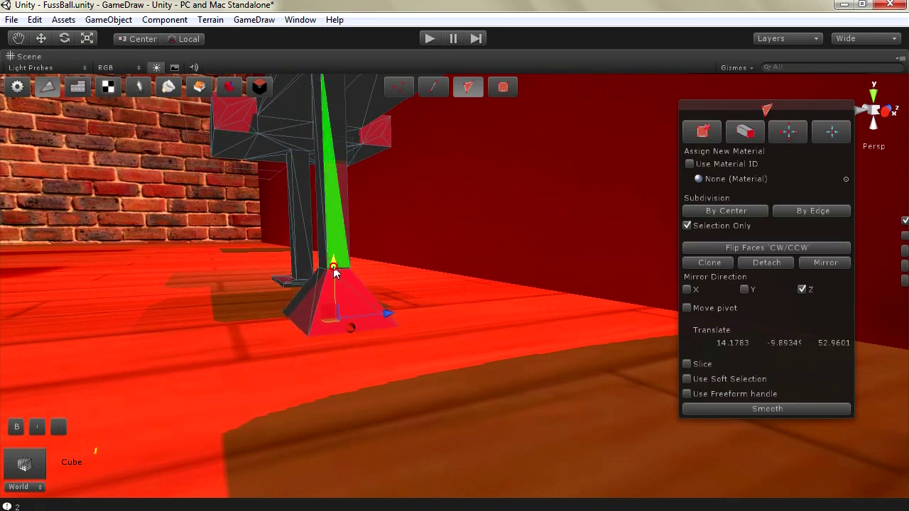
# Select a small face on the pillar top and shrink it
pyautogui.scroll(3, 396, 252)
pyautogui.keyDown('alt'); pyautogui.moveTo(367, 207); pyautogui.dragTo(391, 164); pyautogui.keyUp('alt')
pyautogui.click(333, 176)
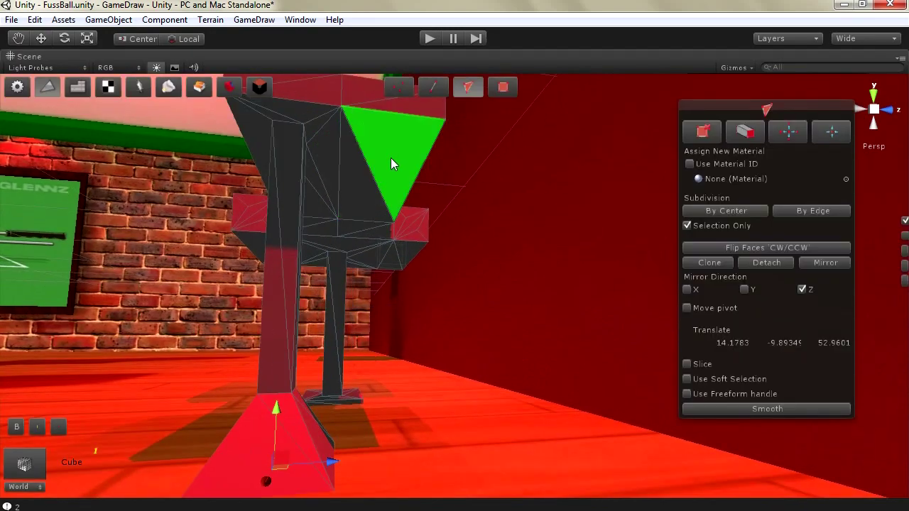
pyautogui.click(358, 210)
pyautogui.keyDown('alt'); pyautogui.moveTo(432, 257); pyautogui.dragTo(364, 216); pyautogui.keyUp('alt')
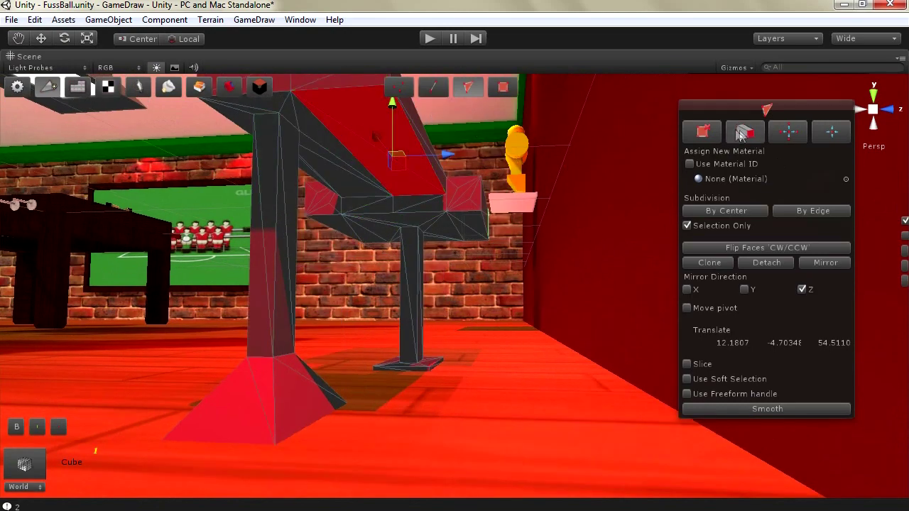
pyautogui.click(87, 38)
pyautogui.moveTo(393, 167); pyautogui.dragTo(205, 105)
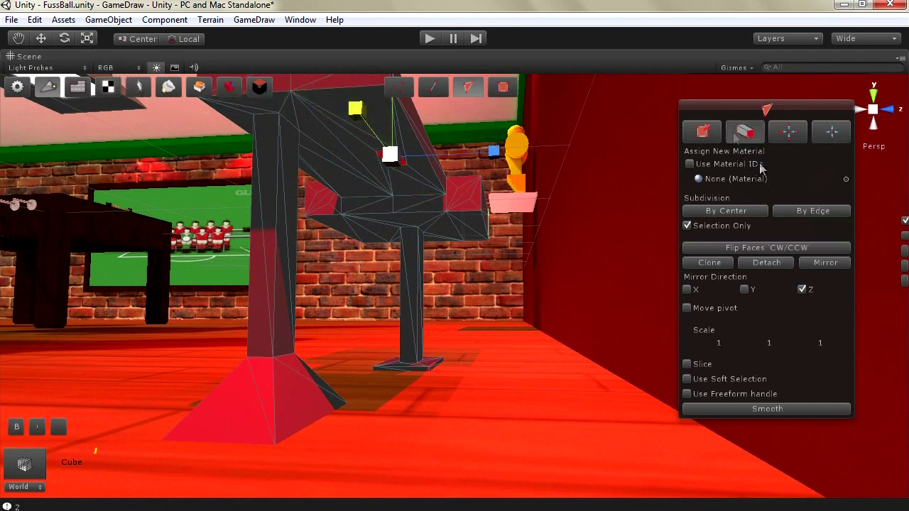
# Lower that face to the floor and scale it up into a wide flared foot
pyautogui.click(40, 39)
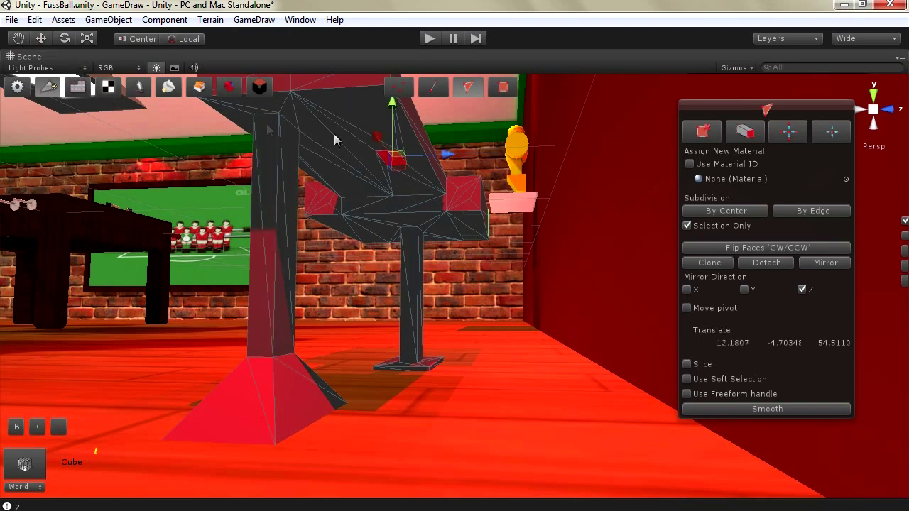
pyautogui.click(390, 148)
pyautogui.moveTo(390, 148); pyautogui.dragTo(384, 273)
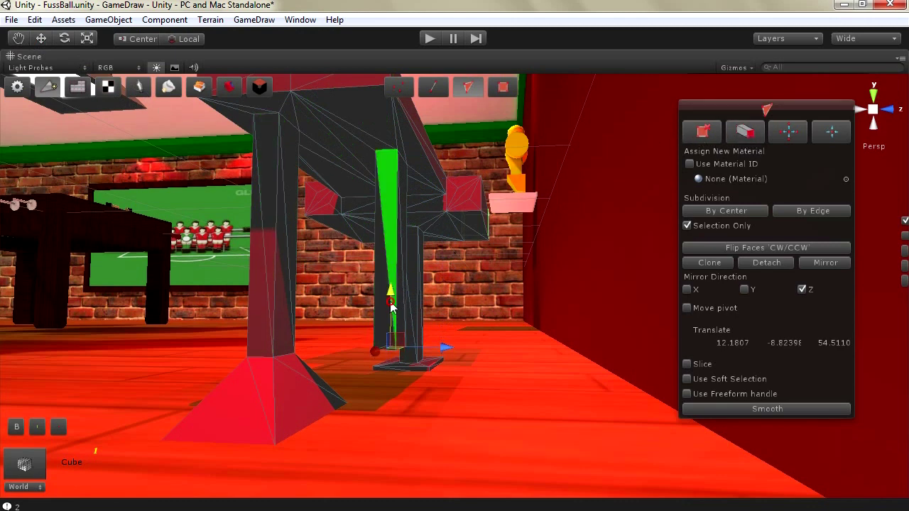
pyautogui.moveTo(391, 304); pyautogui.dragTo(390, 325)
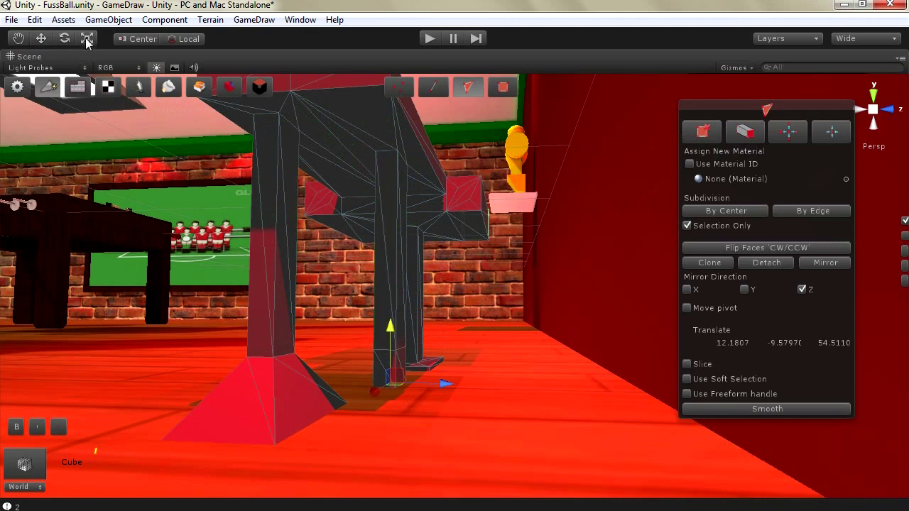
pyautogui.press('r')
pyautogui.moveTo(393, 383); pyautogui.dragTo(424, 285)
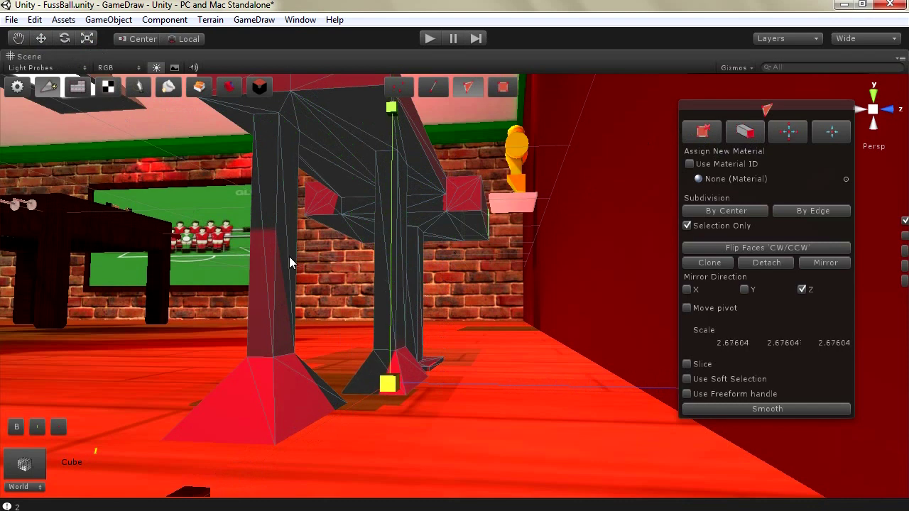
pyautogui.click(41, 39)
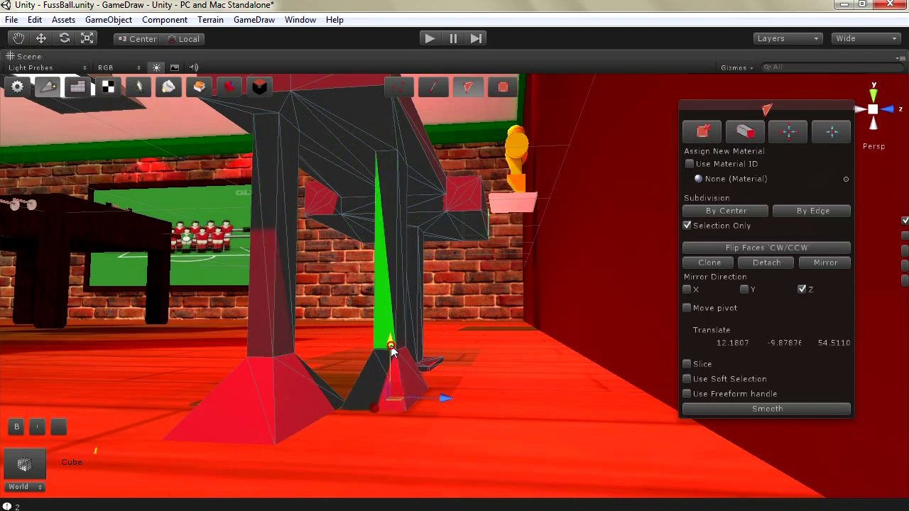
# Orbit and fly the view around the two-legged table to inspect it
pyautogui.moveTo(107, 314); pyautogui.dragTo(190, 314, button='right')
pyautogui.moveTo(150, 288); pyautogui.dragTo(308, 280, button='right')
pyautogui.scroll(-2, 308, 280)
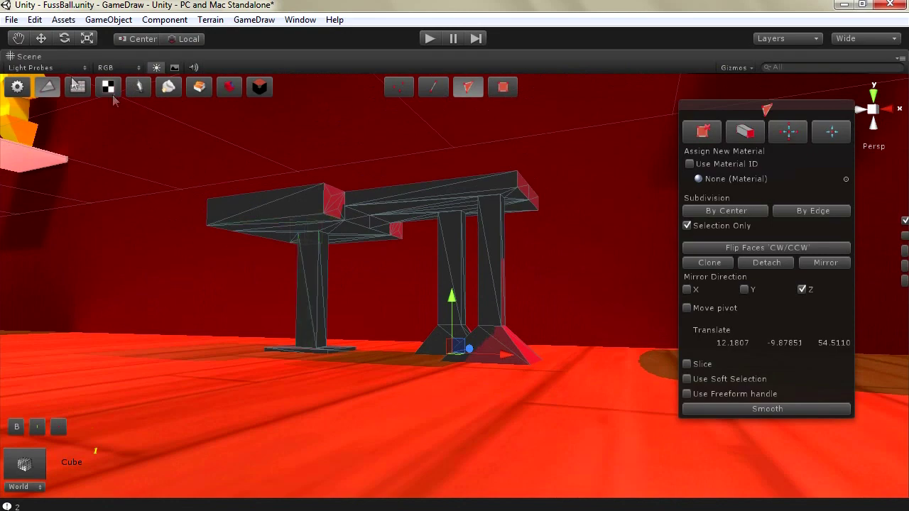
pyautogui.moveTo(368, 301); pyautogui.dragTo(357, 375, button='right')
pyautogui.moveTo(369, 464); pyautogui.dragTo(370, 466, button='right')
pyautogui.moveTo(218, 271); pyautogui.dragTo(206, 257, button='right')
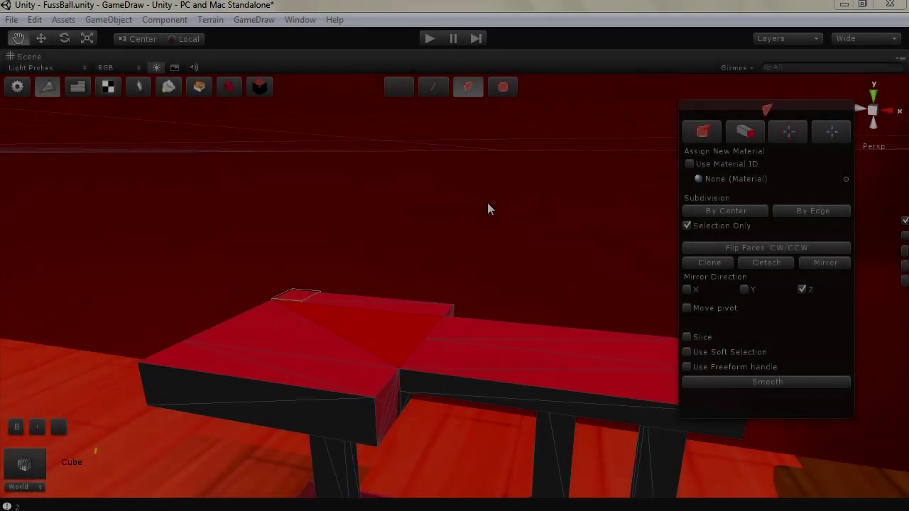
# Extrude a table-top triangle, shrink it to 0.84, and sink it down into a recessed pocket
pyautogui.click(283, 333)
pyautogui.keyDown('alt'); pyautogui.moveTo(324, 372); pyautogui.dragTo(318, 360); pyautogui.keyUp('alt')
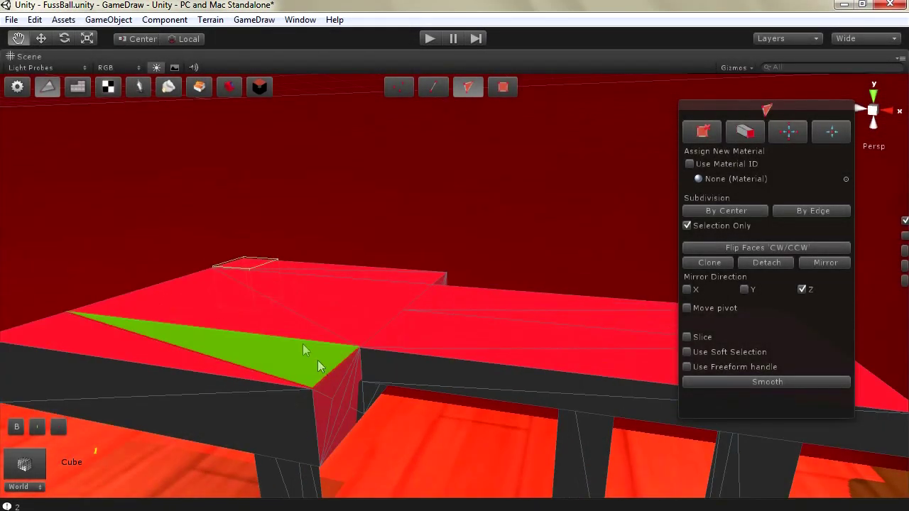
pyautogui.keyDown('alt'); pyautogui.moveTo(249, 338); pyautogui.dragTo(144, 353); pyautogui.keyUp('alt')
pyautogui.keyDown('alt'); pyautogui.moveTo(284, 340); pyautogui.dragTo(265, 317); pyautogui.keyUp('alt')
pyautogui.scroll(3, 265, 317)
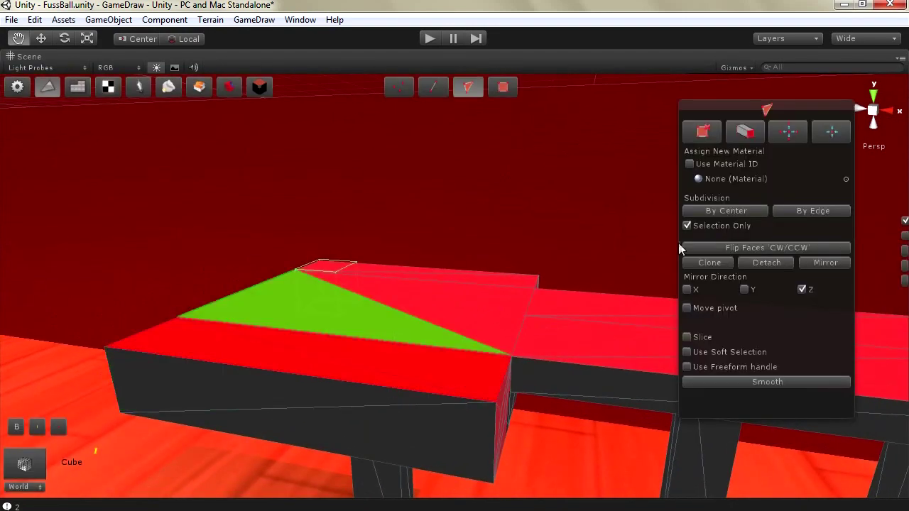
pyautogui.click(743, 137)
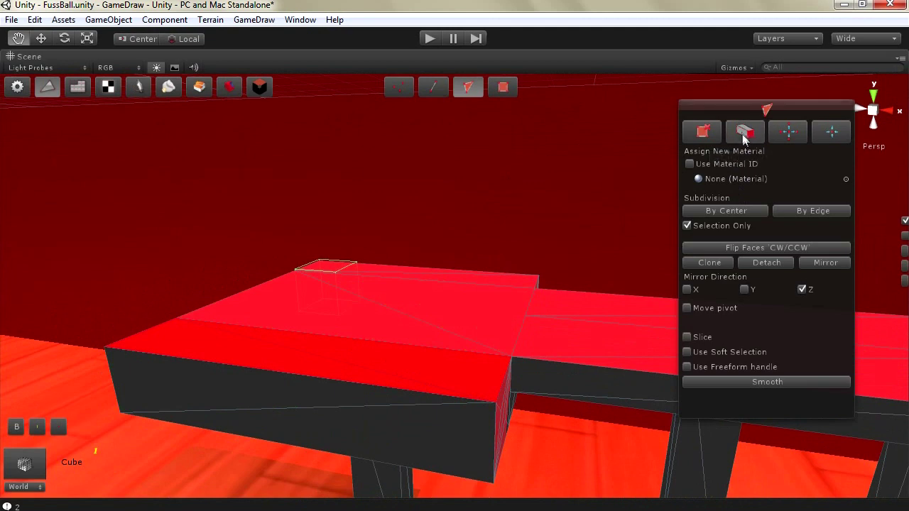
pyautogui.press('r')
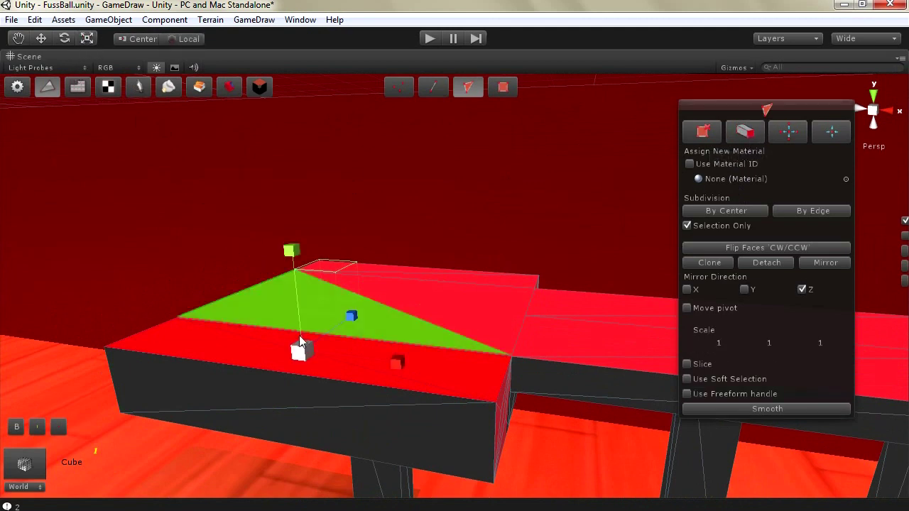
pyautogui.moveTo(300, 351); pyautogui.dragTo(296, 362)
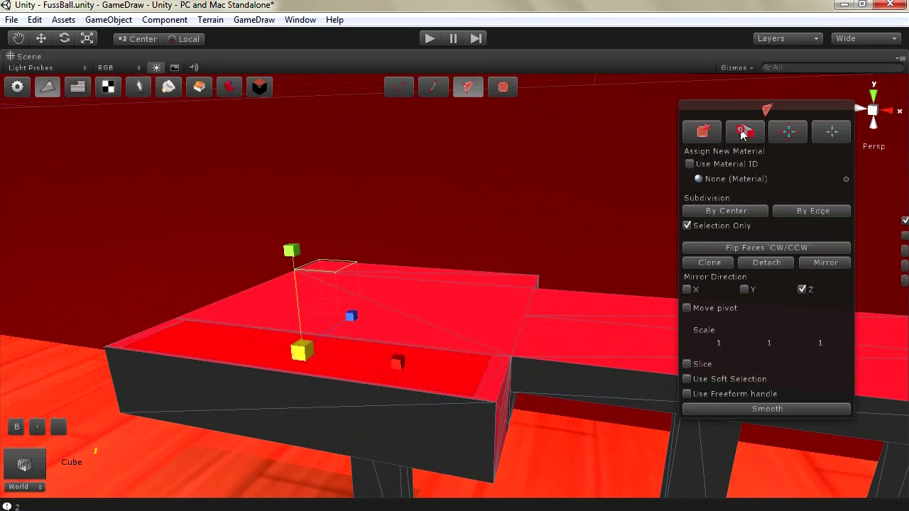
pyautogui.click(40, 38)
pyautogui.moveTo(296, 311); pyautogui.dragTo(290, 286)
pyautogui.keyDown('alt'); pyautogui.moveTo(311, 209); pyautogui.dragTo(557, 363); pyautogui.keyUp('alt')
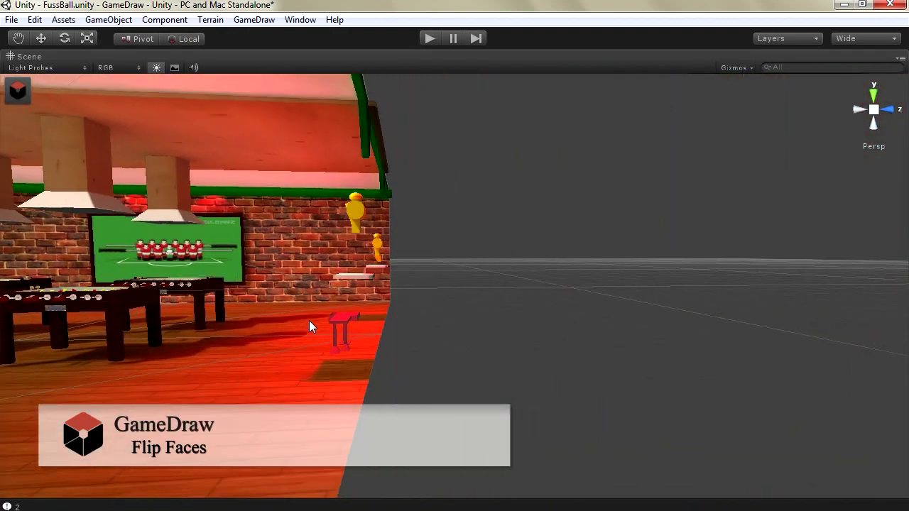
# Add a cube to the scene and resize it to a medium size
pyautogui.click(108, 19)
pyautogui.moveTo(142, 51)
pyautogui.click(319, 203)
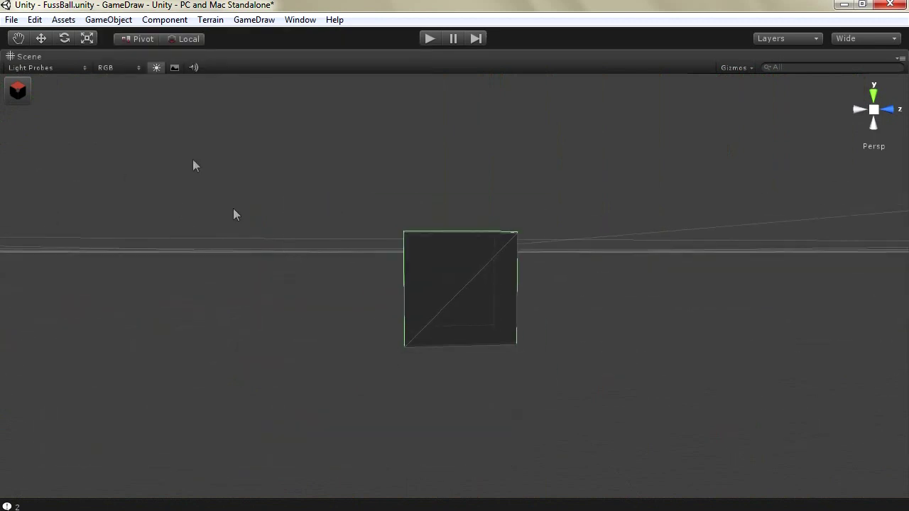
pyautogui.moveTo(455, 290); pyautogui.dragTo(341, 241)
# In GameDraw triangle editing, select the cube's front face and stretch the box along X
pyautogui.click(18, 90)
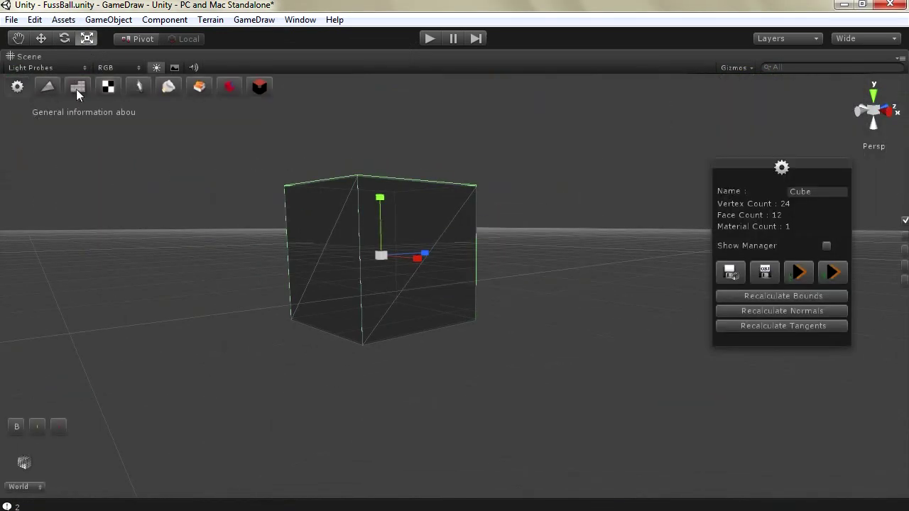
pyautogui.click(47, 86)
pyautogui.click(471, 88)
pyautogui.click(391, 216)
pyautogui.keyDown('shift'); pyautogui.click(444, 284); pyautogui.keyUp('shift')
pyautogui.click(35, 40)
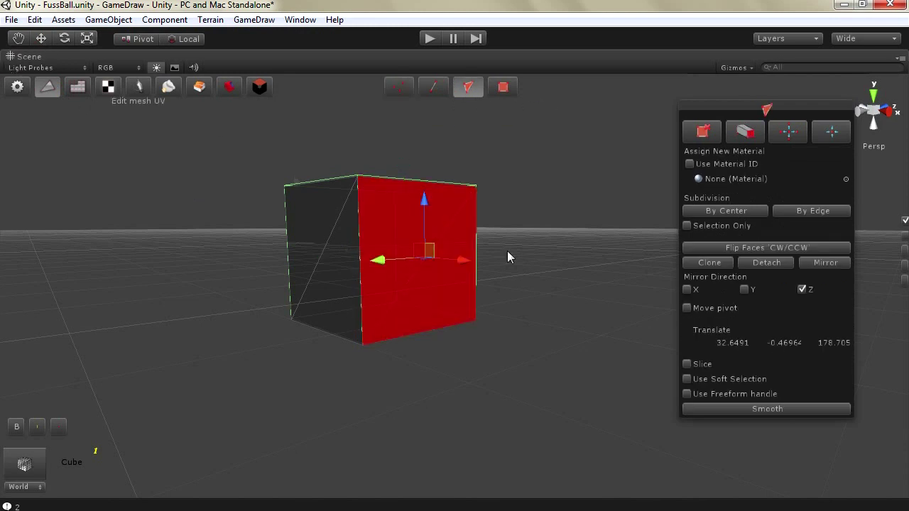
pyautogui.moveTo(462, 264); pyautogui.dragTo(603, 281)
pyautogui.scroll(-5, 502, 285)
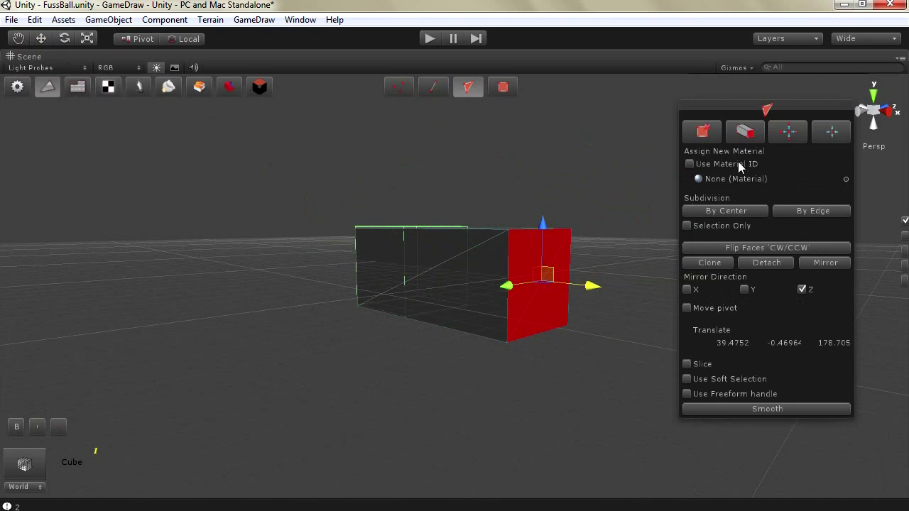
pyautogui.moveTo(595, 293); pyautogui.dragTo(650, 301)
# Move the end face along Z, extrude it, and push faces out to lengthen the box
pyautogui.keyDown('shift'); pyautogui.click(542, 288); pyautogui.keyUp('shift')
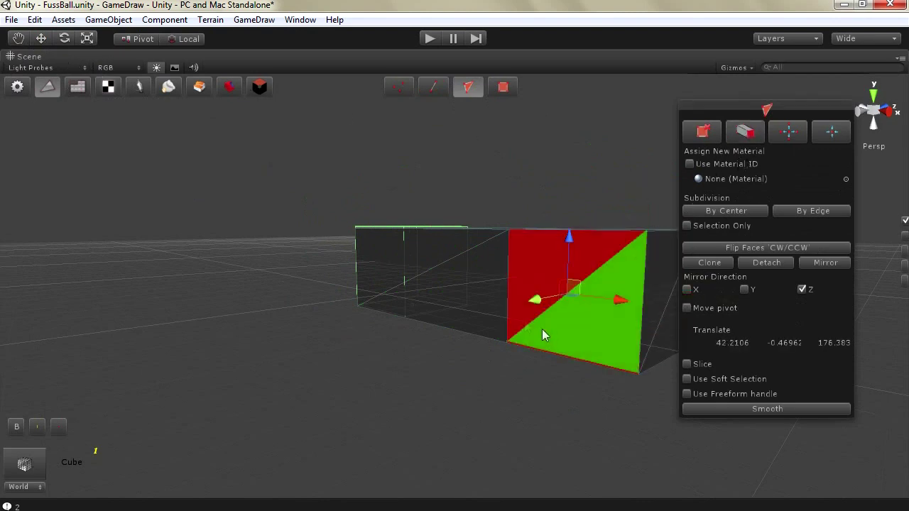
pyautogui.moveTo(524, 304); pyautogui.dragTo(422, 379)
pyautogui.scroll(-3, 422, 379)
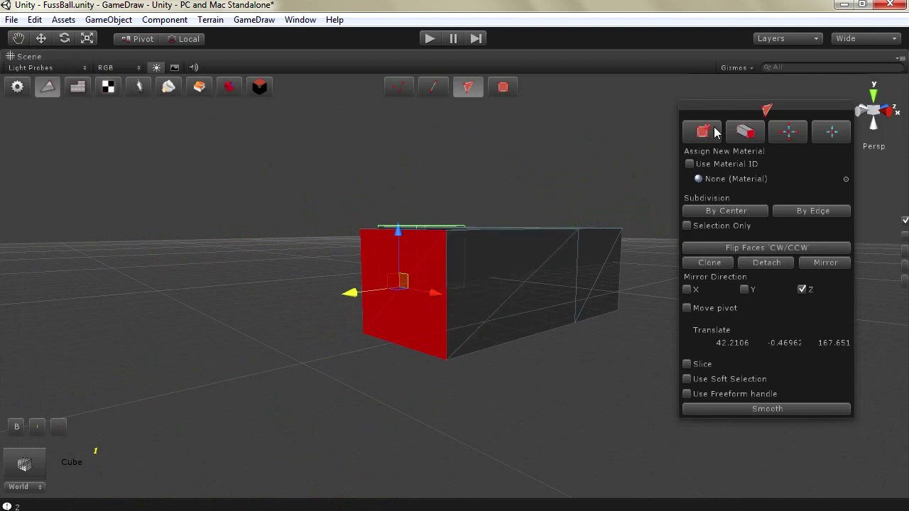
pyautogui.click(743, 133)
pyautogui.moveTo(345, 299); pyautogui.dragTo(250, 327)
pyautogui.click(360, 294)
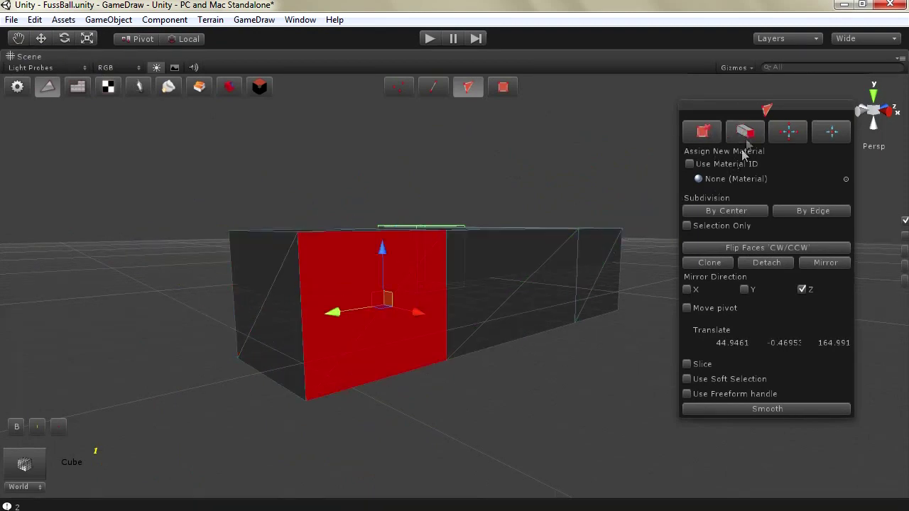
pyautogui.moveTo(417, 317); pyautogui.dragTo(399, 267)
pyautogui.scroll(-3, 402, 266)
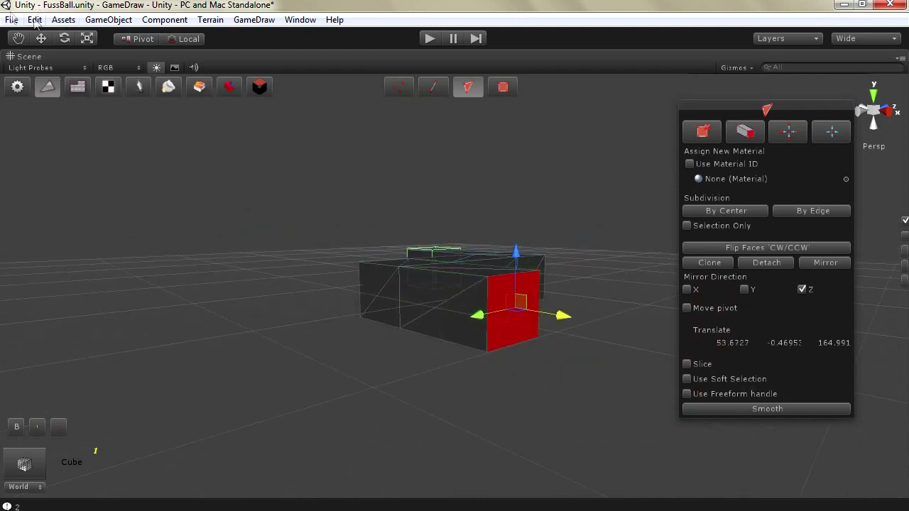
# Select every face of the mesh and flip them all to point inward
pyautogui.moveTo(645, 209); pyautogui.dragTo(309, 396)
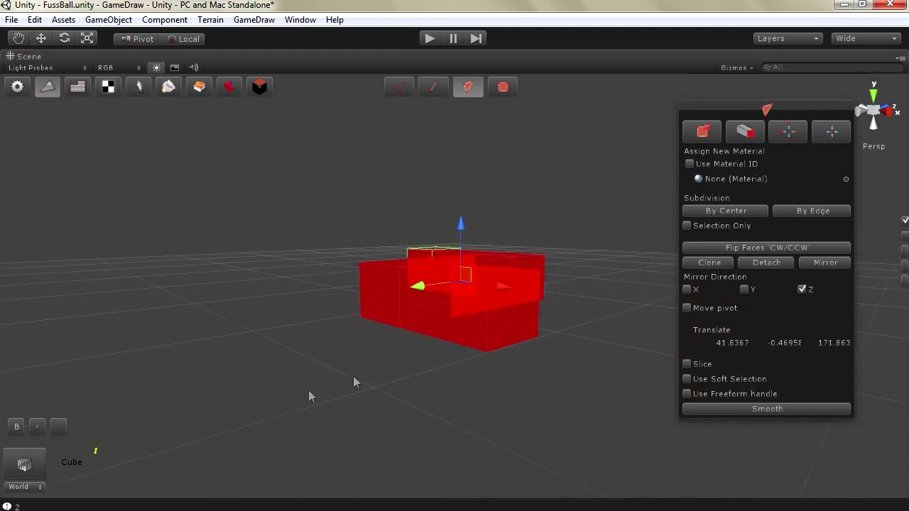
pyautogui.click(753, 250)
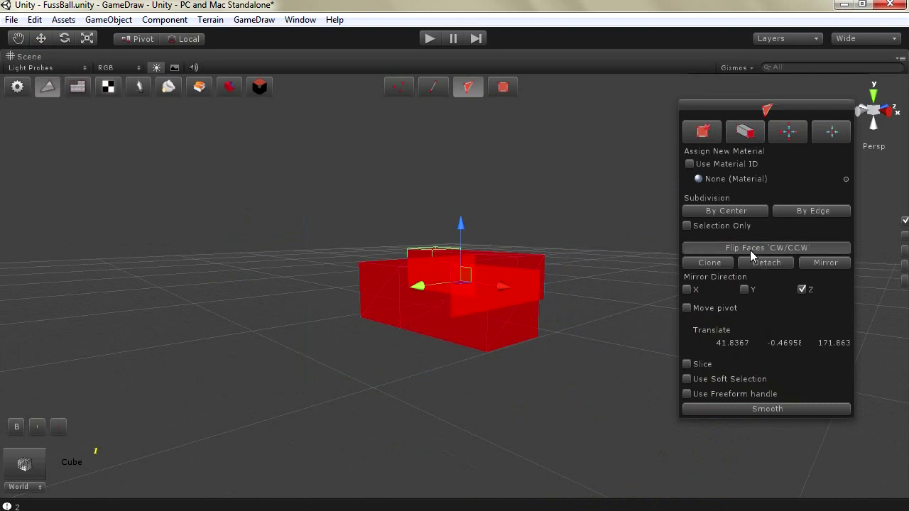
pyautogui.scroll(5, 430, 354)
# Leave mesh editing and add a point light to the scene
pyautogui.press('w')
pyautogui.scroll(-6, 430, 353)
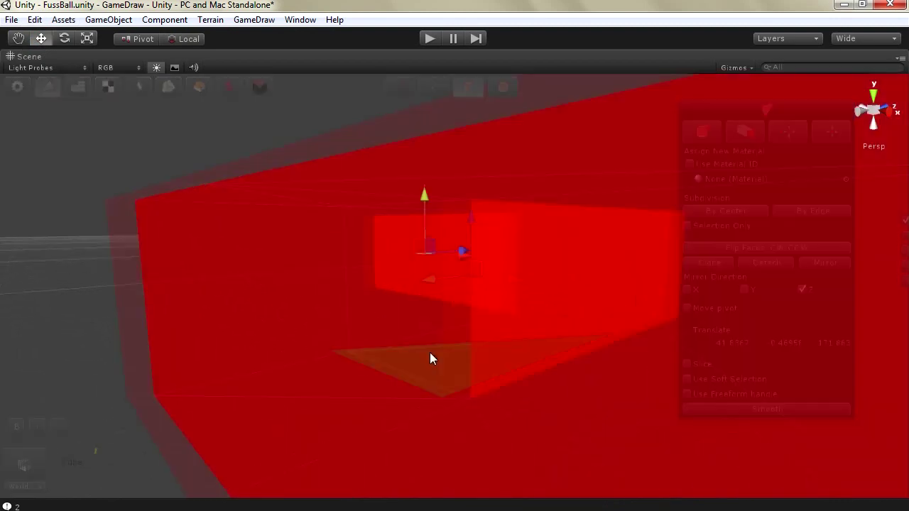
pyautogui.scroll(8, 432, 354)
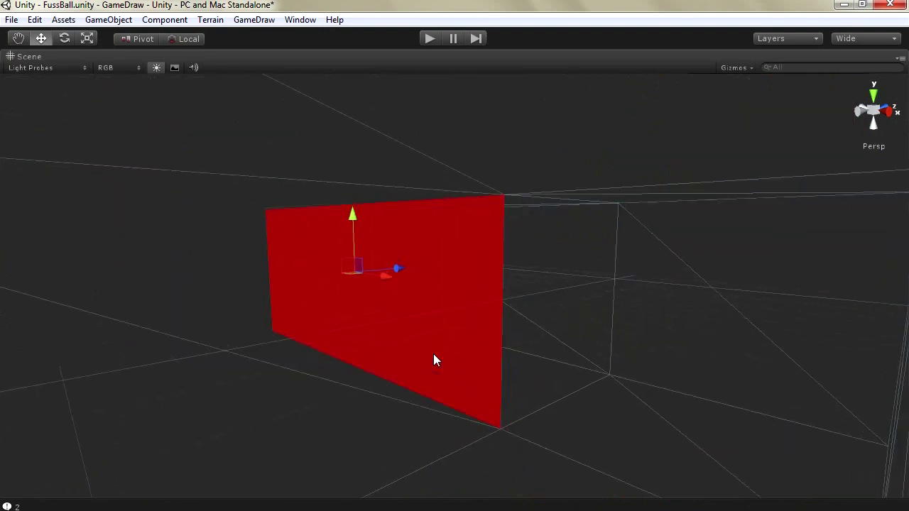
pyautogui.scroll(-8, 398, 366)
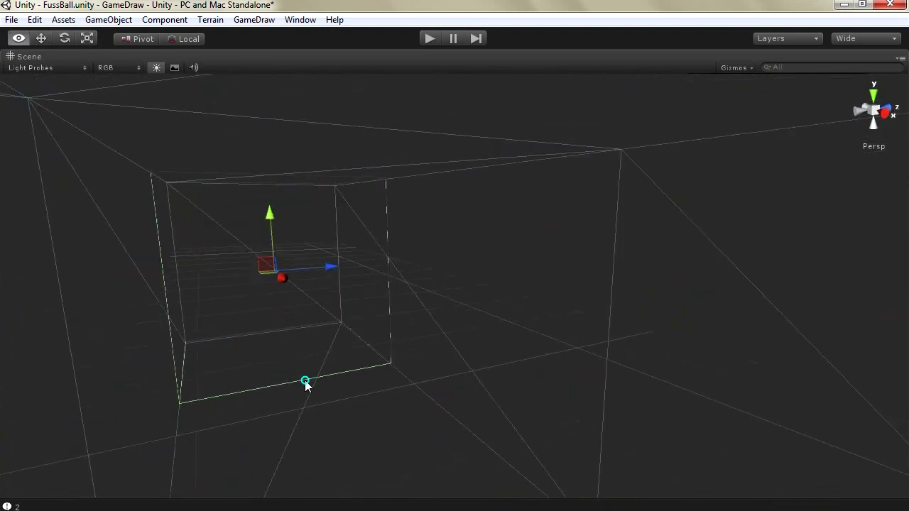
pyautogui.click(108, 19)
pyautogui.moveTo(272, 52)
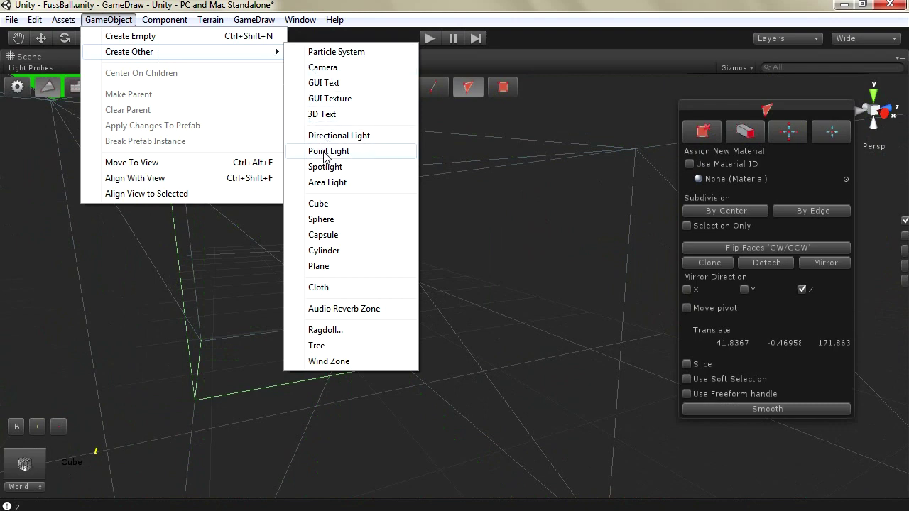
pyautogui.click(325, 151)
# Position the point light inside the box to light its walls and floor, then restore the full layout
pyautogui.press('w')
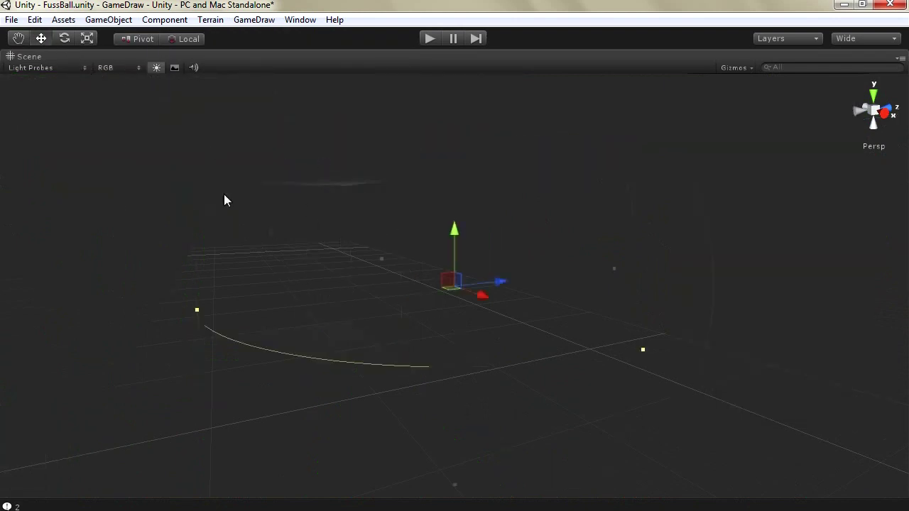
pyautogui.moveTo(476, 282); pyautogui.dragTo(367, 304)
pyautogui.moveTo(305, 314); pyautogui.dragTo(354, 368)
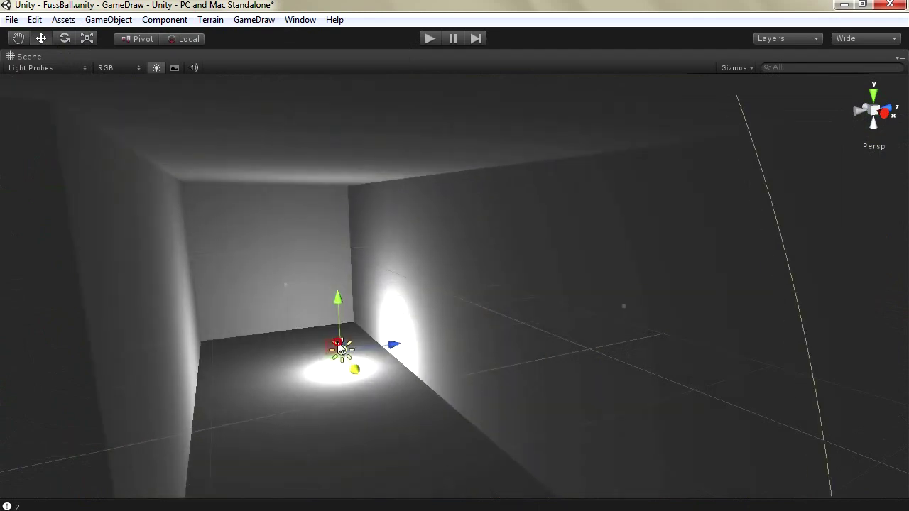
pyautogui.moveTo(339, 303); pyautogui.dragTo(338, 185)
pyautogui.moveTo(395, 240); pyautogui.dragTo(349, 250)
pyautogui.moveTo(281, 245); pyautogui.dragTo(334, 277)
pyautogui.moveTo(345, 213); pyautogui.dragTo(388, 225)
pyautogui.hotkey('shift', 'space')
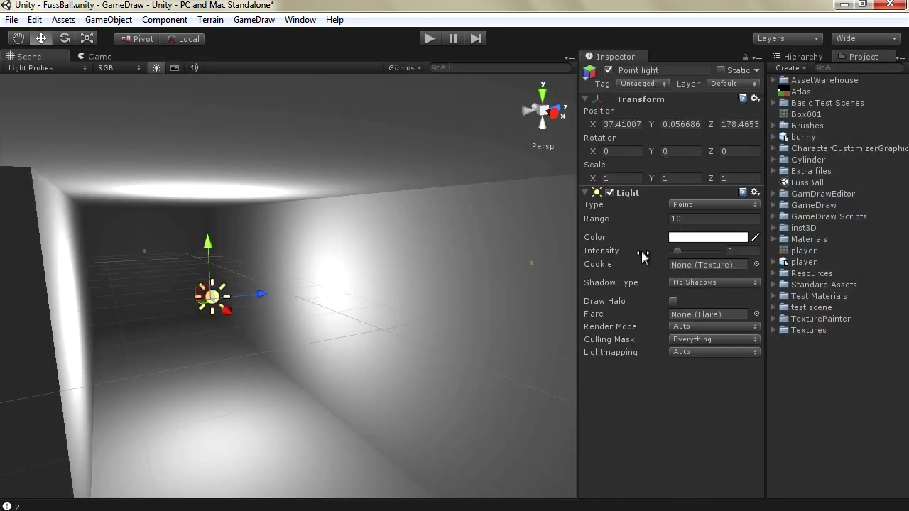
# Set the light's intensity to 0.8 and range to 7.79, then place a duplicate further along X
pyautogui.moveTo(678, 257); pyautogui.dragTo(676, 253)
pyautogui.moveTo(662, 222); pyautogui.dragTo(608, 224)
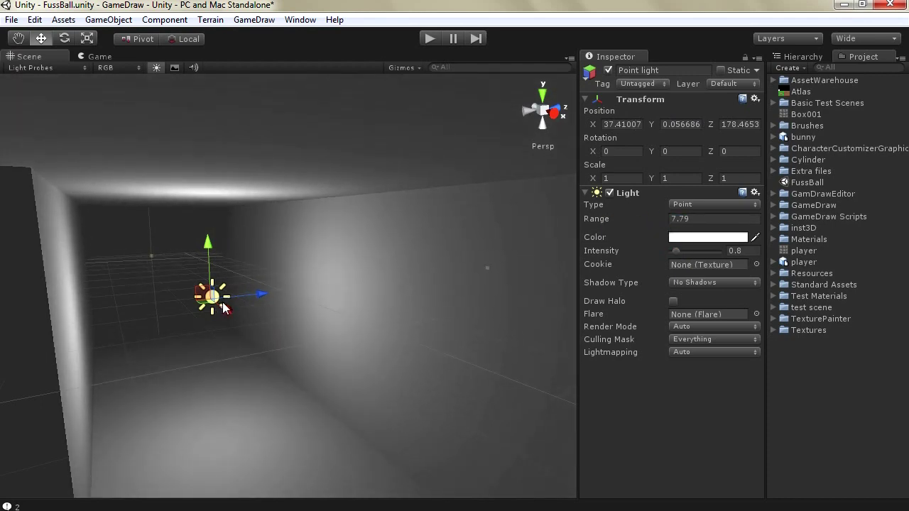
pyautogui.moveTo(233, 317)
pyautogui.mouseDown()
pyautogui.moveTo(283, 347)
pyautogui.moveTo(186, 294)
pyautogui.moveTo(236, 328)
pyautogui.mouseUp()
pyautogui.hotkey('ctrl', 'd')
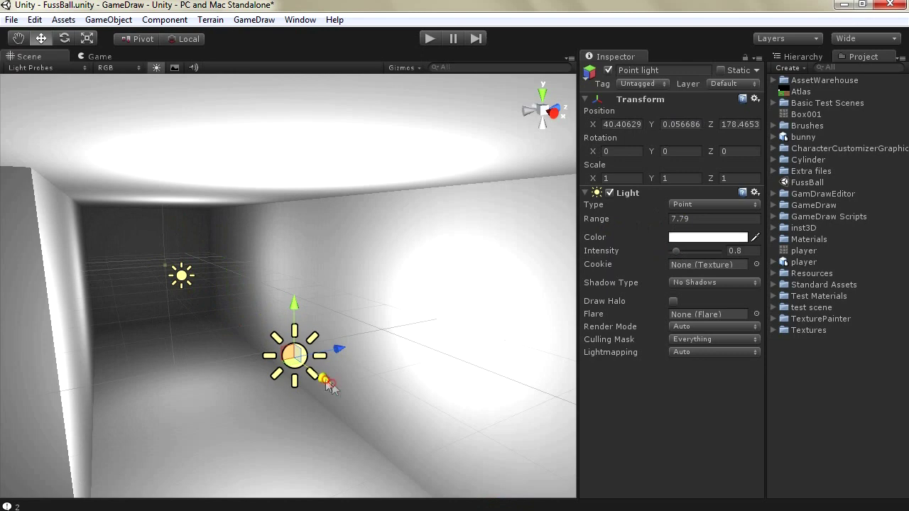
pyautogui.moveTo(332, 387); pyautogui.dragTo(403, 422)
pyautogui.scroll(-5, 249, 322)
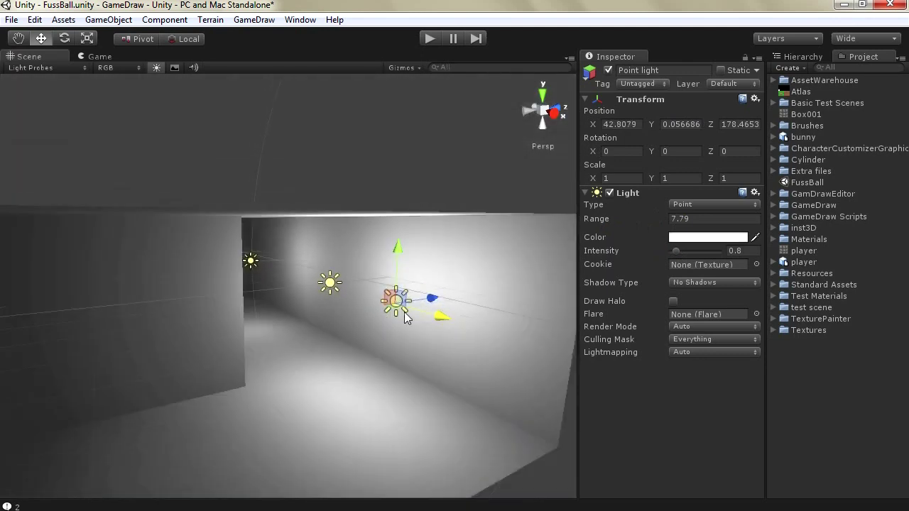
pyautogui.moveTo(404, 311); pyautogui.dragTo(262, 375)
# Duplicate another point light and spread the copies along the corridor's X and Z axes
pyautogui.hotkey('ctrl', 'd')
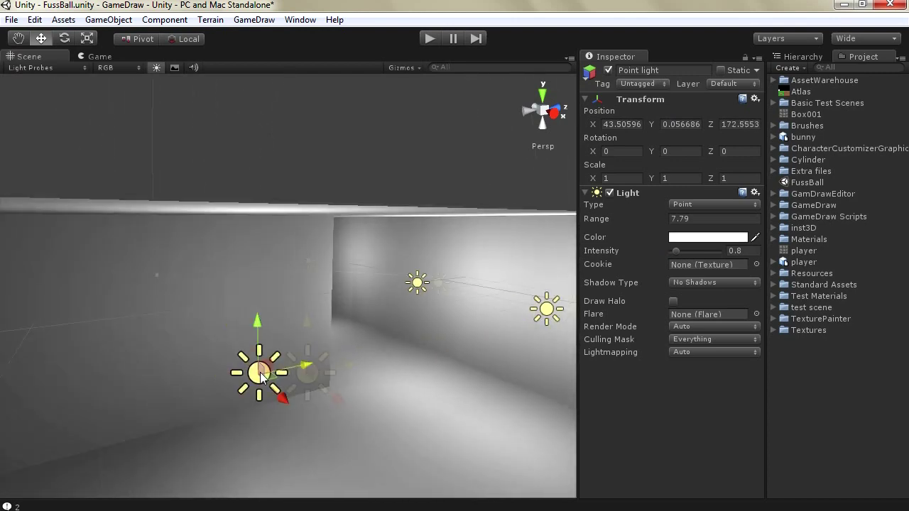
pyautogui.scroll(6, 309, 338)
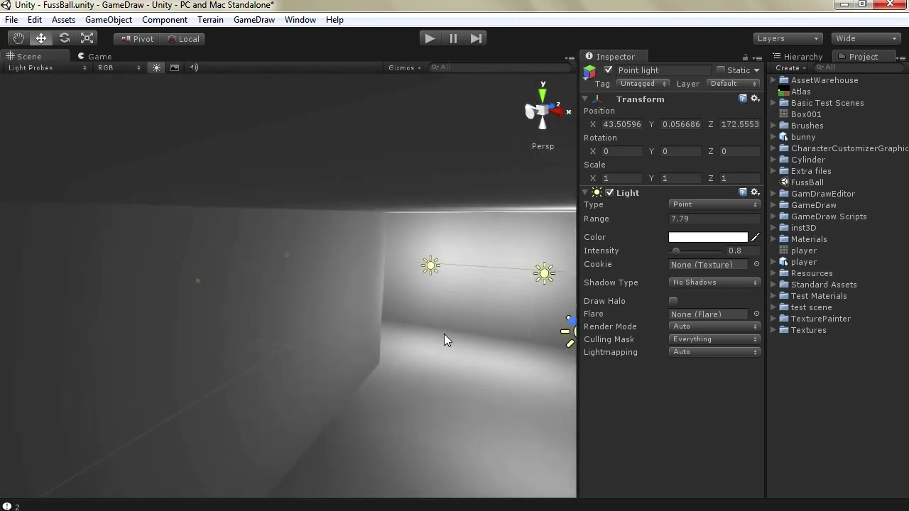
pyautogui.scroll(-5, 444, 340)
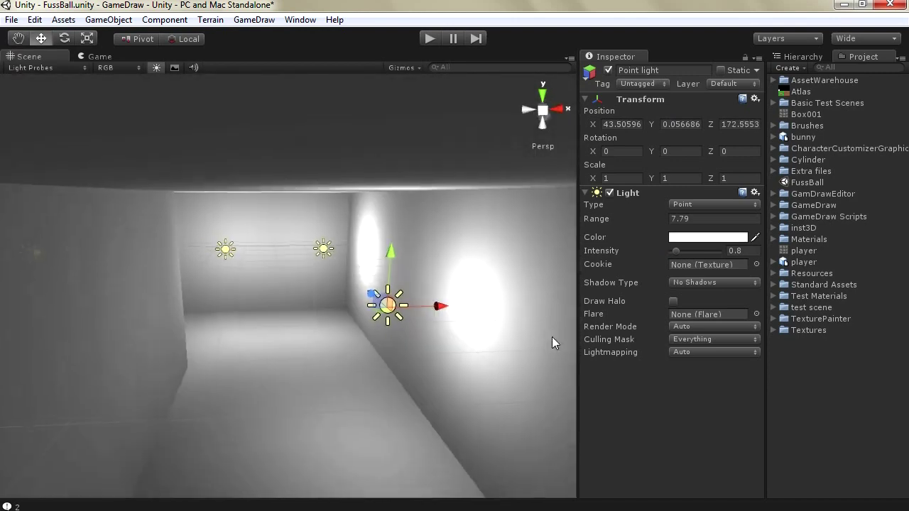
pyautogui.moveTo(426, 319); pyautogui.dragTo(314, 288)
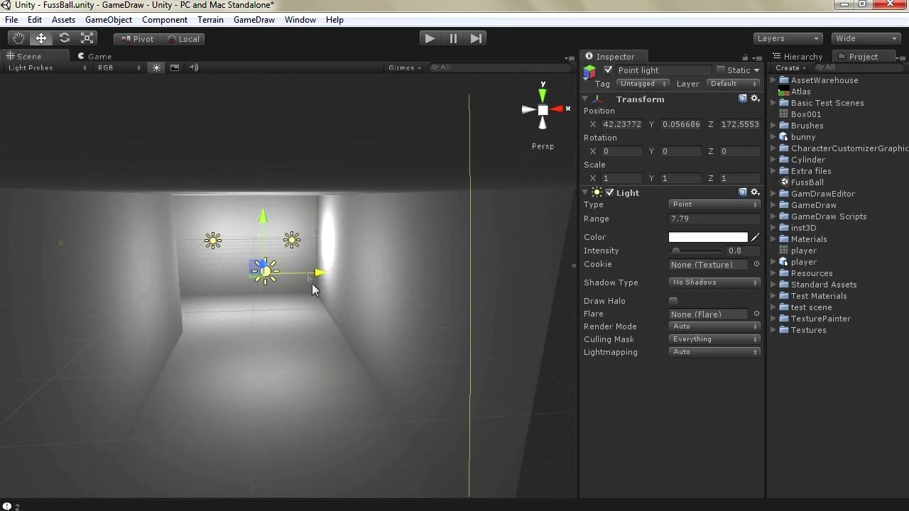
pyautogui.click(291, 245)
pyautogui.moveTo(288, 242); pyautogui.dragTo(262, 282)
pyautogui.moveTo(232, 325); pyautogui.dragTo(129, 289, button='right')
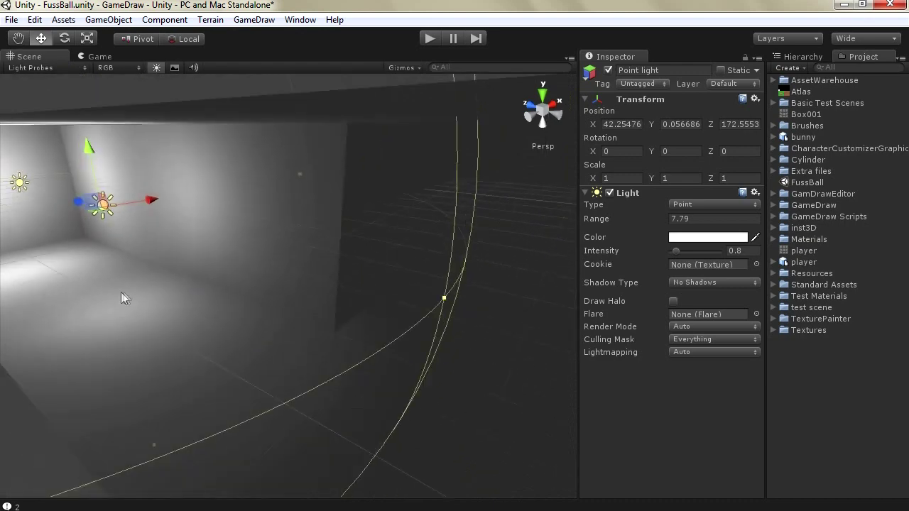
pyautogui.moveTo(76, 203); pyautogui.dragTo(226, 244)
pyautogui.press('f')
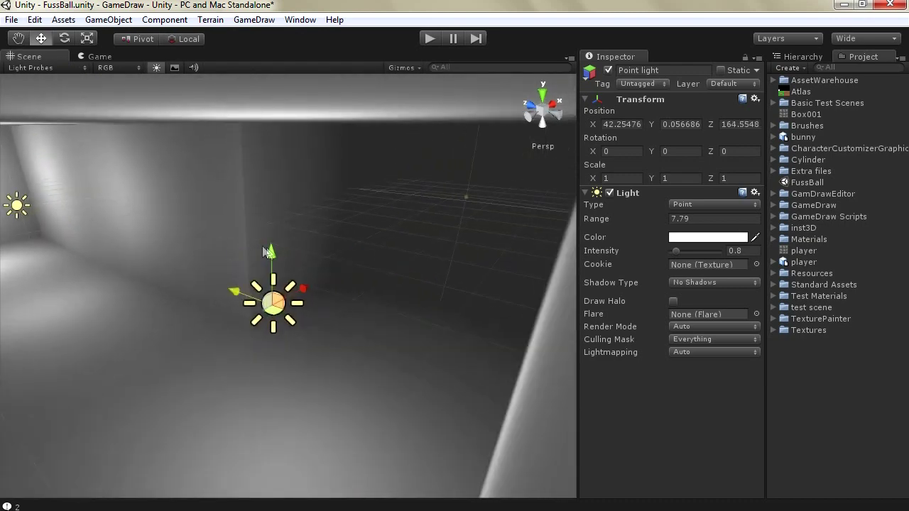
# Add one more light copy further up the corridor and fine-tune a distant light's position
pyautogui.hotkey('ctrl', 'd')
pyautogui.moveTo(302, 287); pyautogui.dragTo(565, 91)
pyautogui.moveTo(565, 91); pyautogui.dragTo(262, 285, button='right')
pyautogui.click(297, 270)
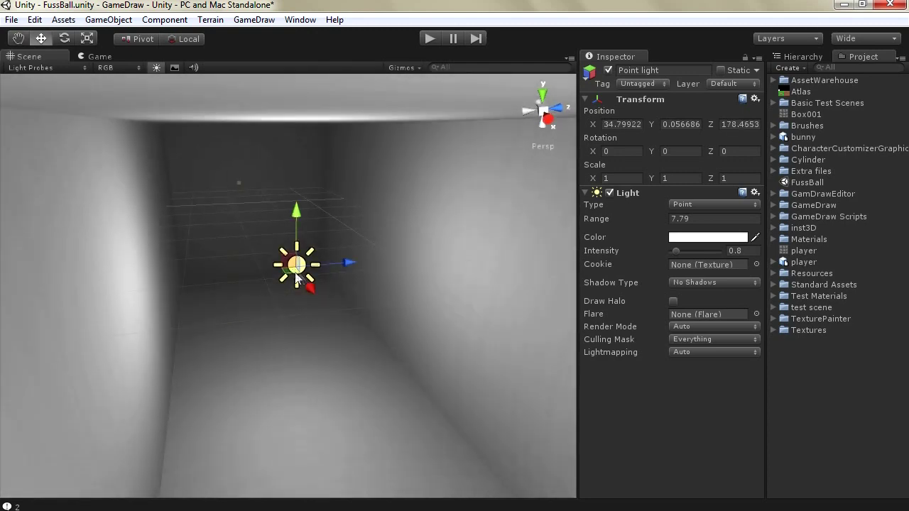
pyautogui.moveTo(311, 287); pyautogui.dragTo(288, 260)
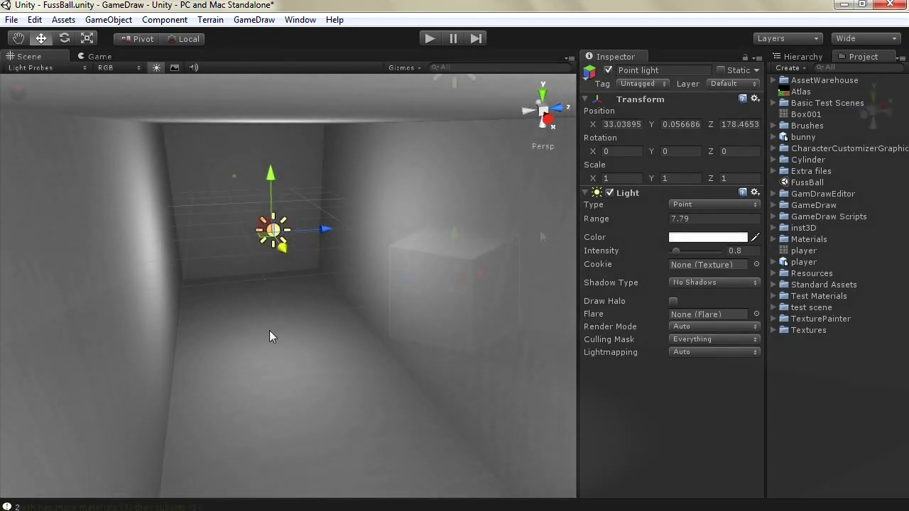
# Open GameDraw mesh editing on the cube, dock the panel right, and enable Slice in vertex mode
pyautogui.moveTo(270, 334); pyautogui.dragTo(540, 236, button='right')
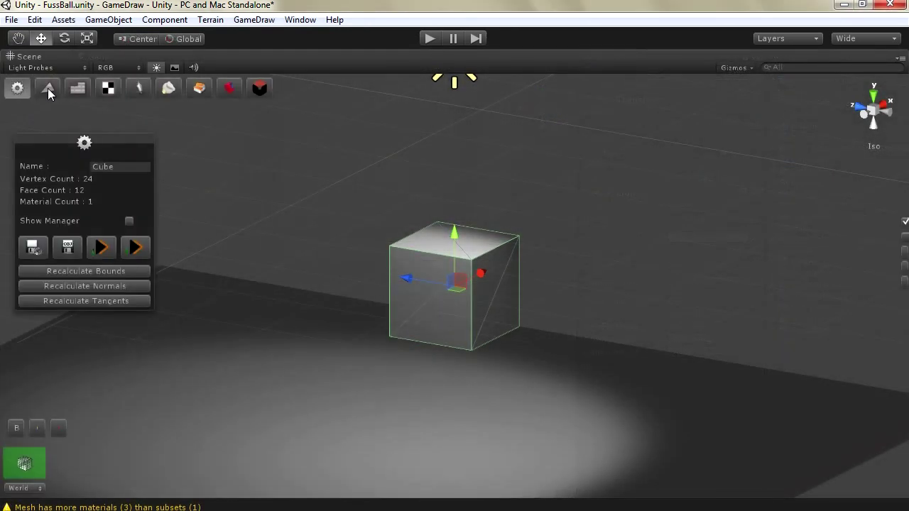
pyautogui.click(48, 88)
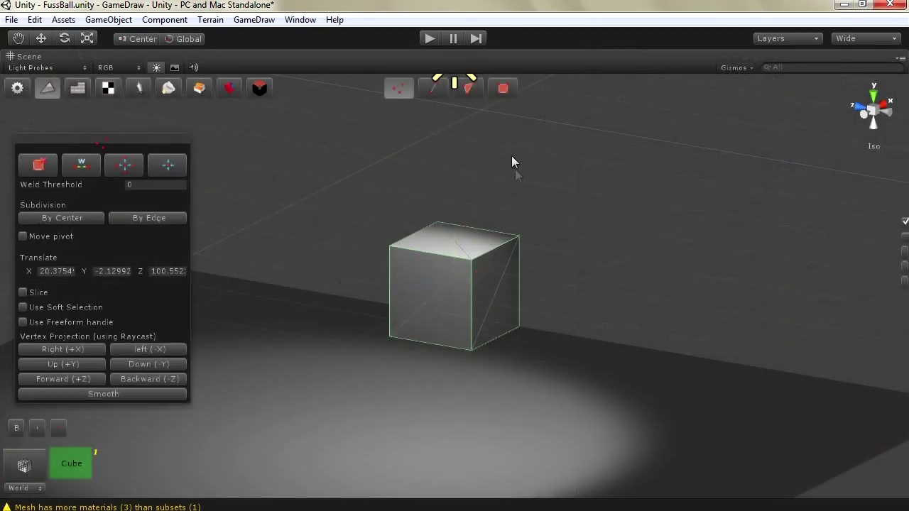
pyautogui.moveTo(103, 147); pyautogui.dragTo(746, 182)
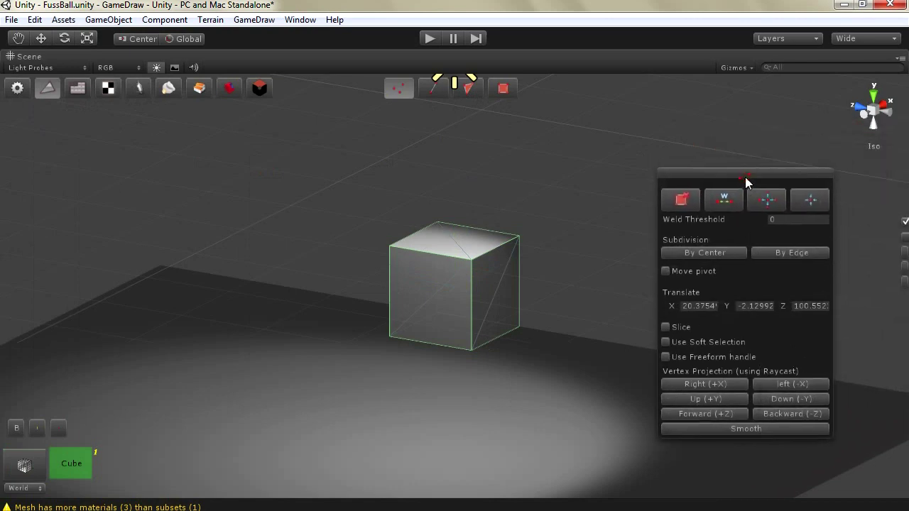
pyautogui.click(666, 327)
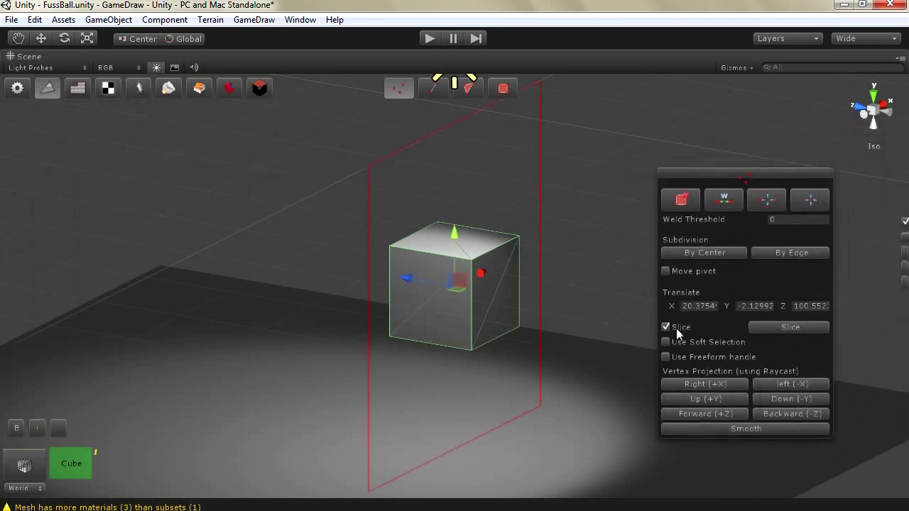
pyautogui.click(434, 88)
pyautogui.click(469, 89)
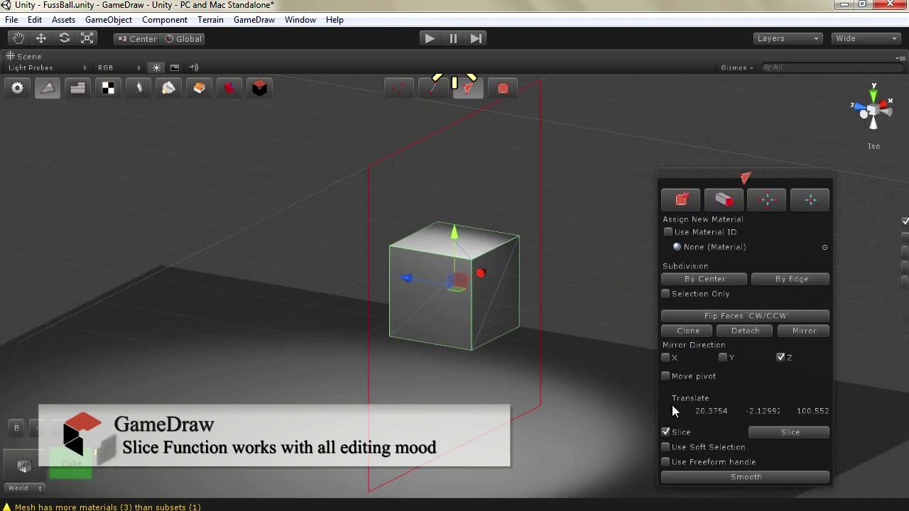
pyautogui.click(398, 91)
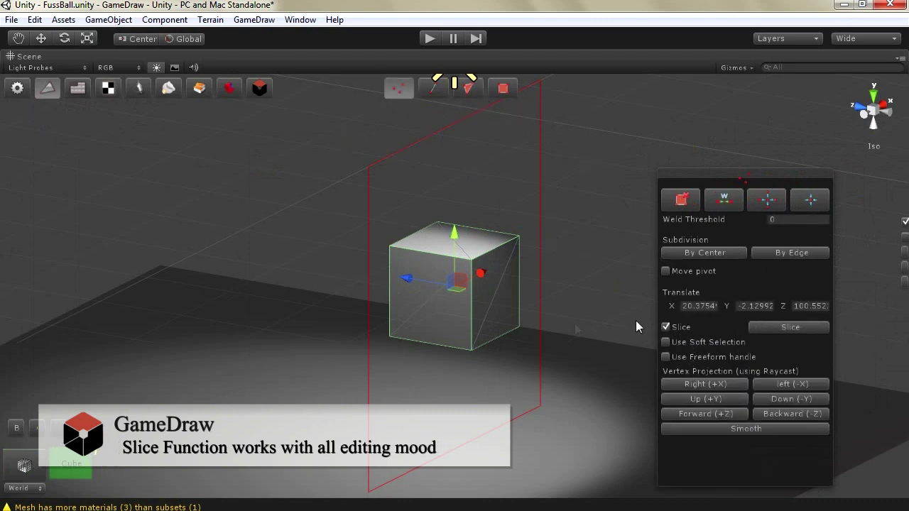
# From the Left view, rotate the slice plane horizontal, slice the cube, and turn Slice off
pyautogui.click(864, 116)
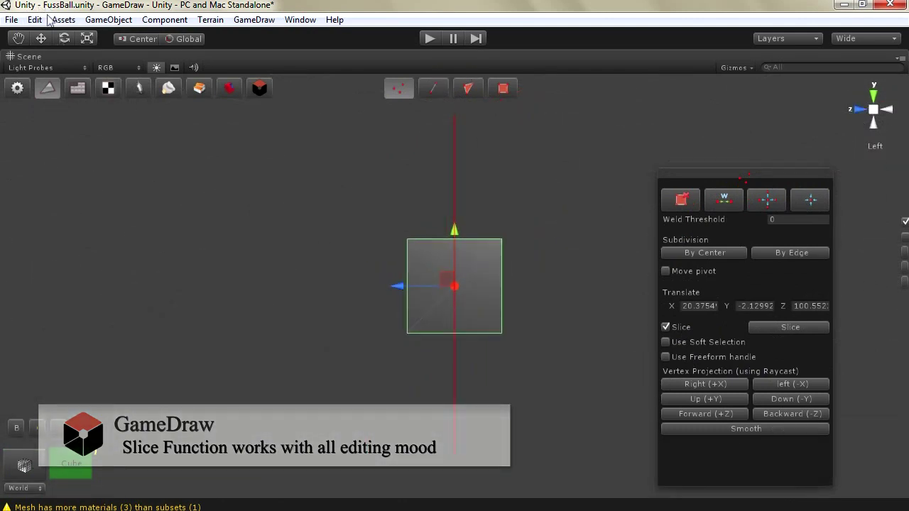
pyautogui.moveTo(420, 246); pyautogui.dragTo(625, 223)
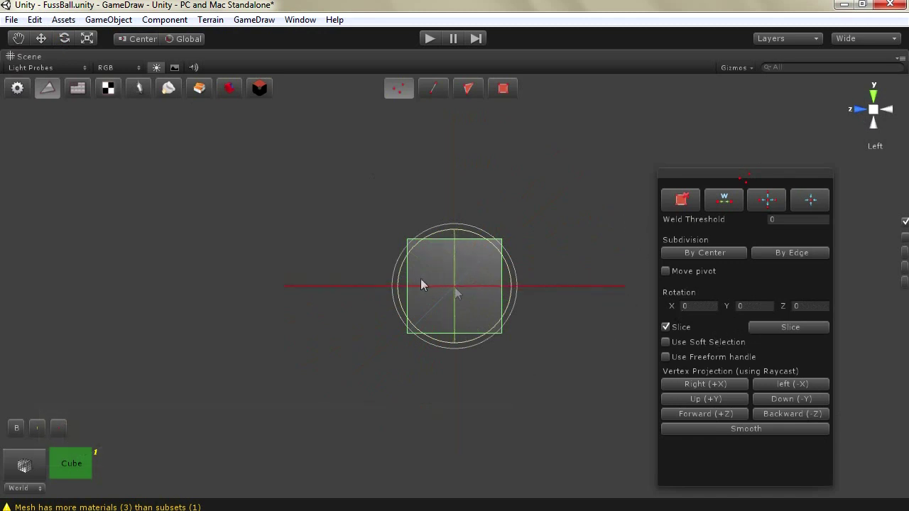
pyautogui.click(773, 330)
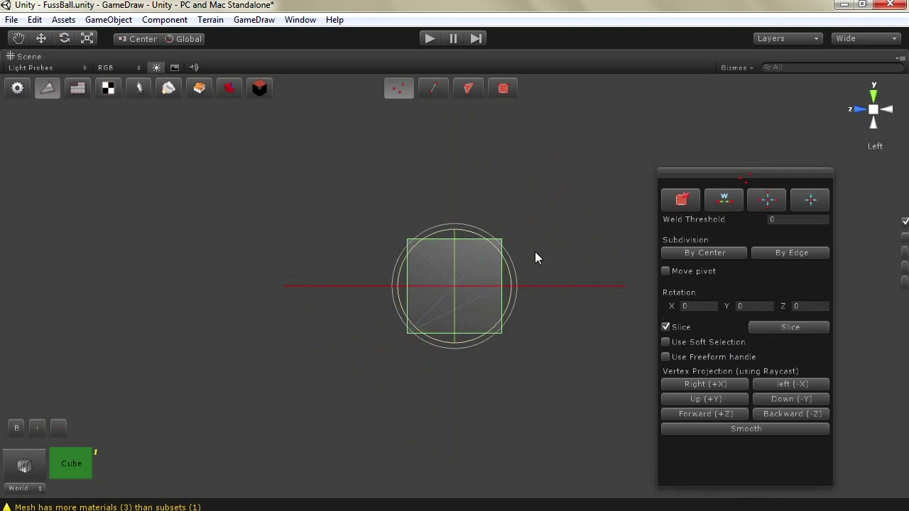
pyautogui.click(680, 330)
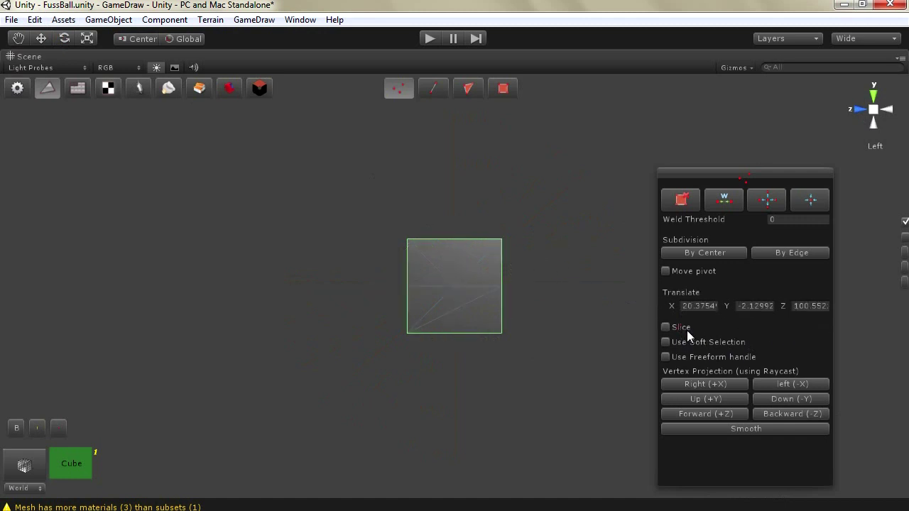
pyautogui.click(459, 85)
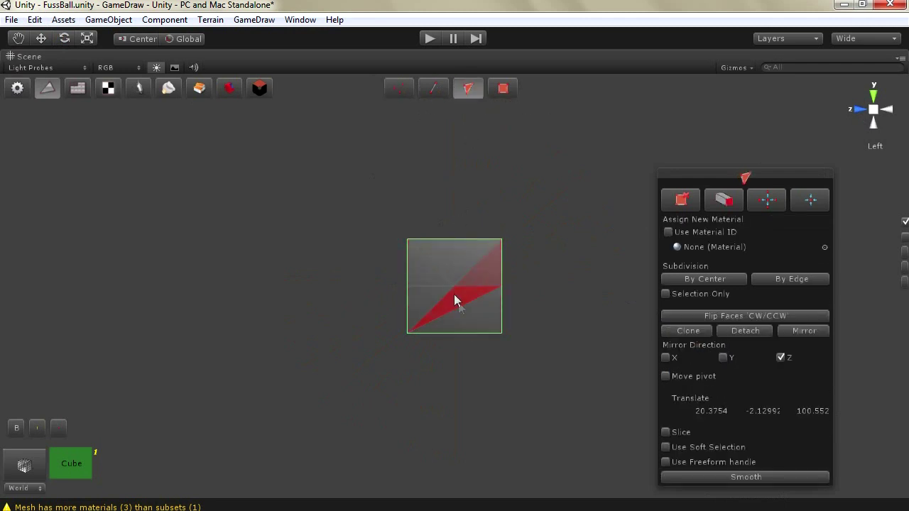
pyautogui.keyDown('alt'); pyautogui.moveTo(436, 242); pyautogui.dragTo(256, 283); pyautogui.keyUp('alt')
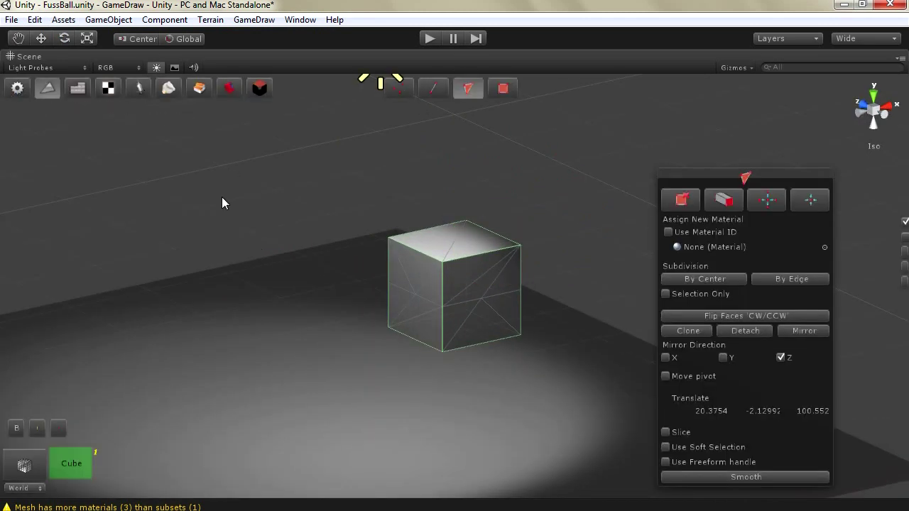
pyautogui.click(17, 90)
# Delete the sliced cube and add a fresh cube to the scene
pyautogui.press('Delete')
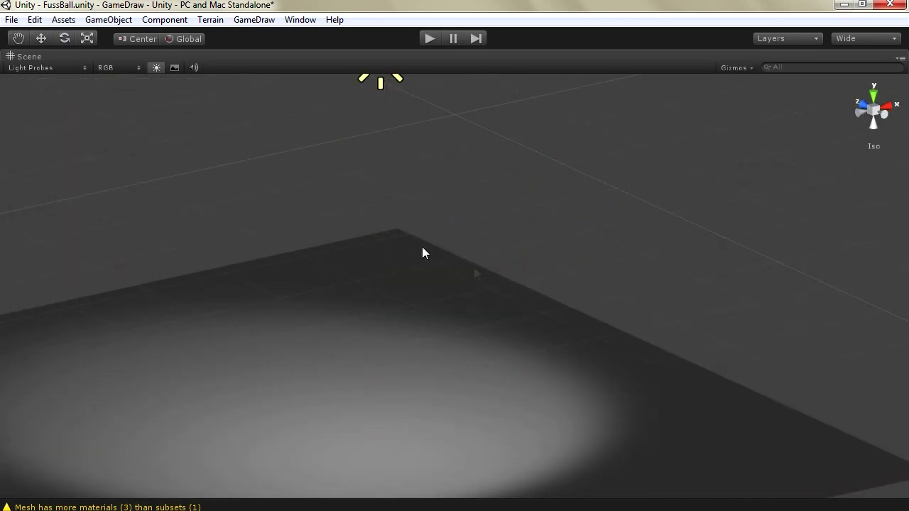
pyautogui.click(108, 19)
pyautogui.moveTo(137, 52)
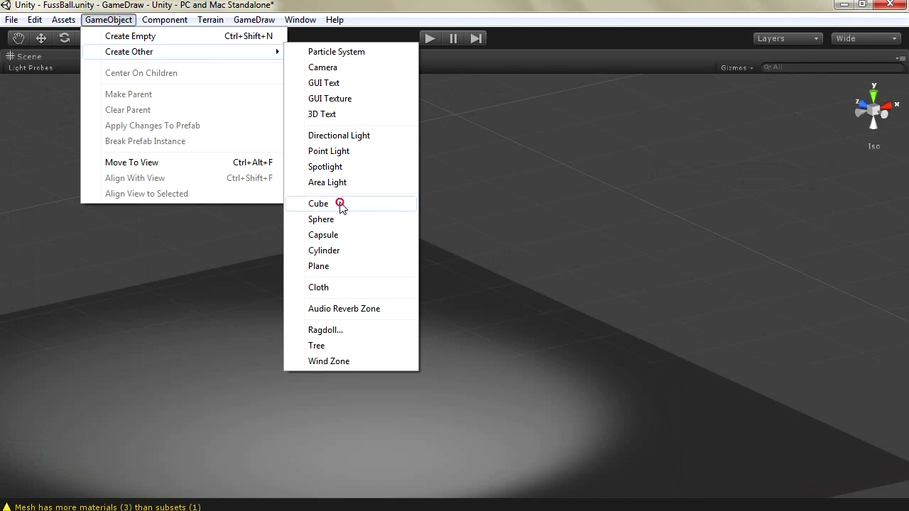
pyautogui.click(344, 205)
# Select the new cube's top face in GameDraw and pull it up into a tall, slightly leaning column
pyautogui.click(18, 91)
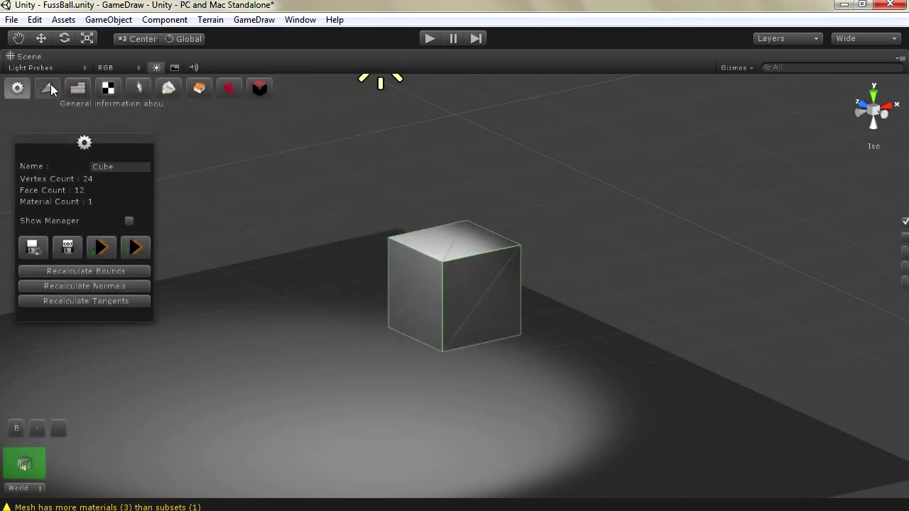
pyautogui.click(47, 88)
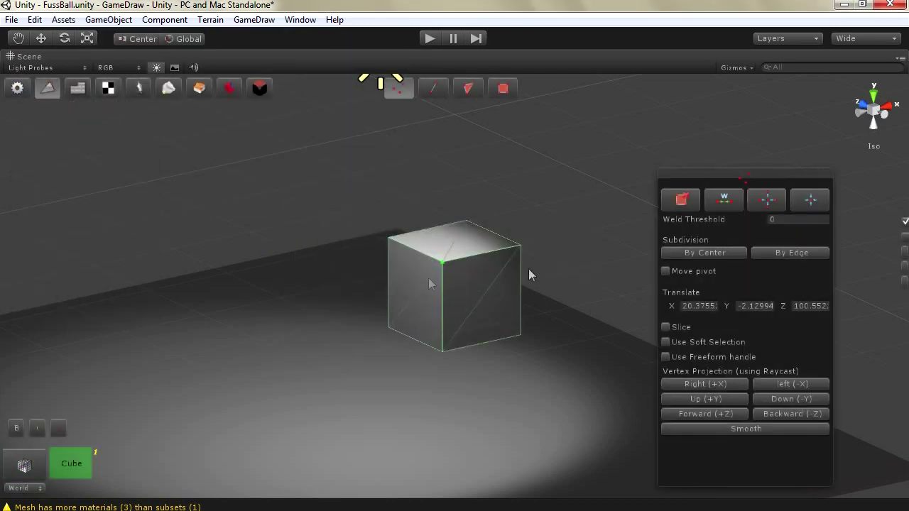
pyautogui.click(468, 88)
pyautogui.click(471, 237)
pyautogui.click(470, 234)
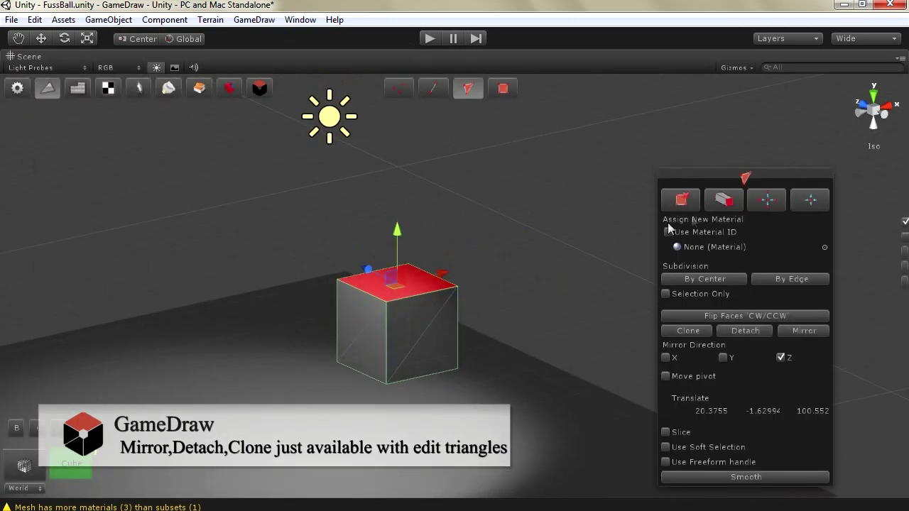
pyautogui.moveTo(400, 239); pyautogui.dragTo(402, 146)
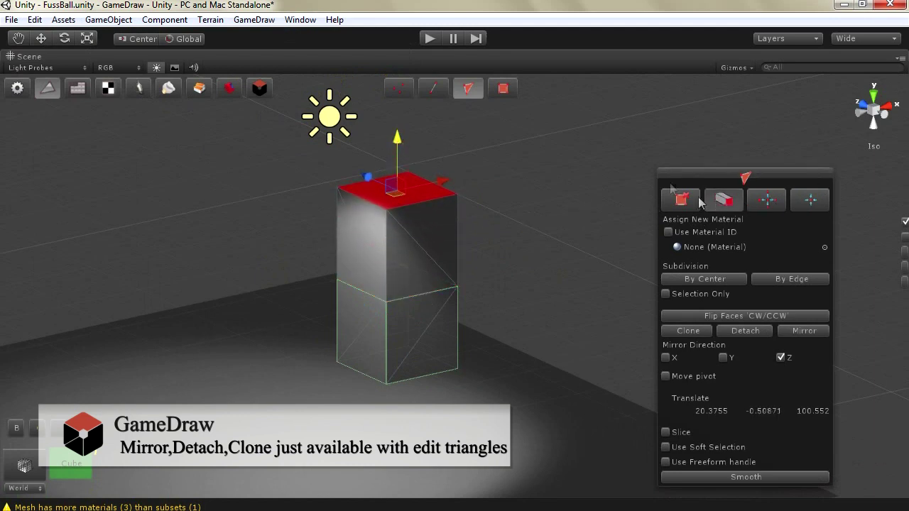
pyautogui.moveTo(469, 177); pyautogui.dragTo(443, 19)
pyautogui.moveTo(481, 319); pyautogui.dragTo(390, 200, button='right')
pyautogui.scroll(-3, 389, 193)
pyautogui.keyDown('alt'); pyautogui.moveTo(389, 194); pyautogui.dragTo(488, 167); pyautogui.keyUp('alt')
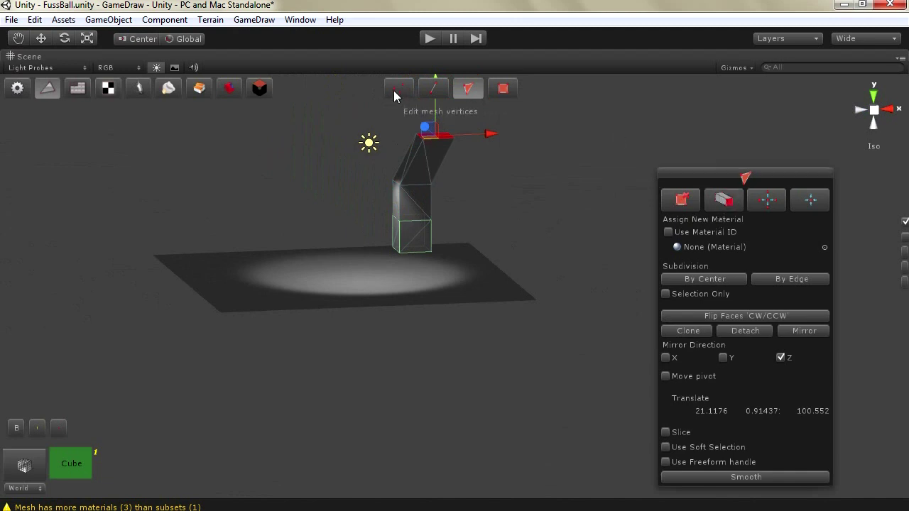
pyautogui.moveTo(434, 108); pyautogui.dragTo(438, 55)
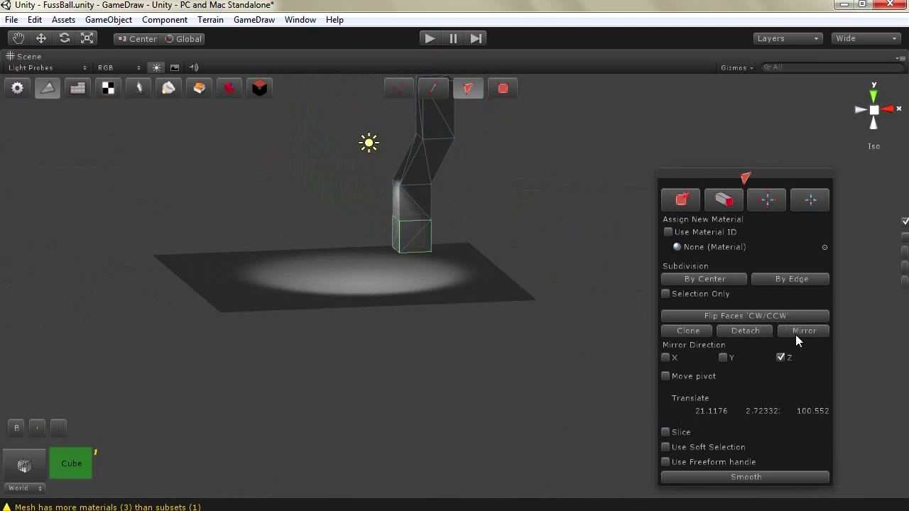
# Mirror the column along X and shift the mirrored piece left so the two form a Y
pyautogui.click(781, 358)
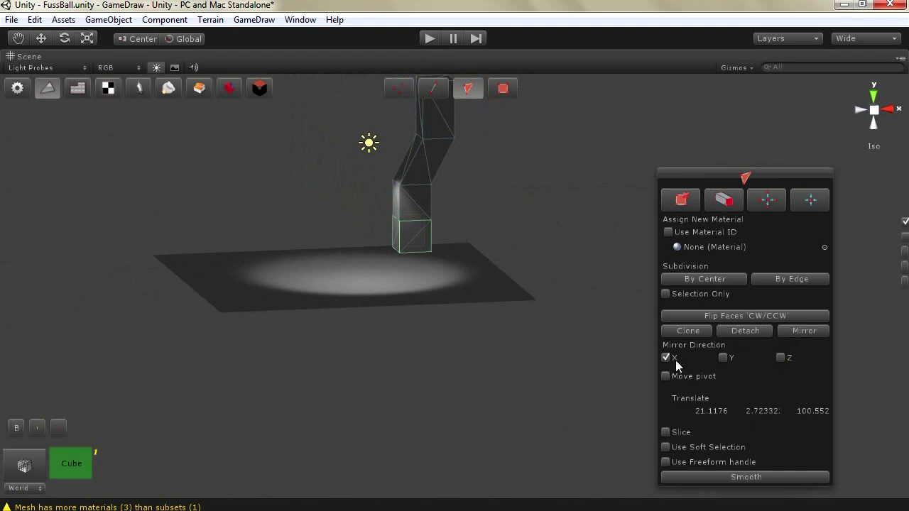
pyautogui.click(792, 329)
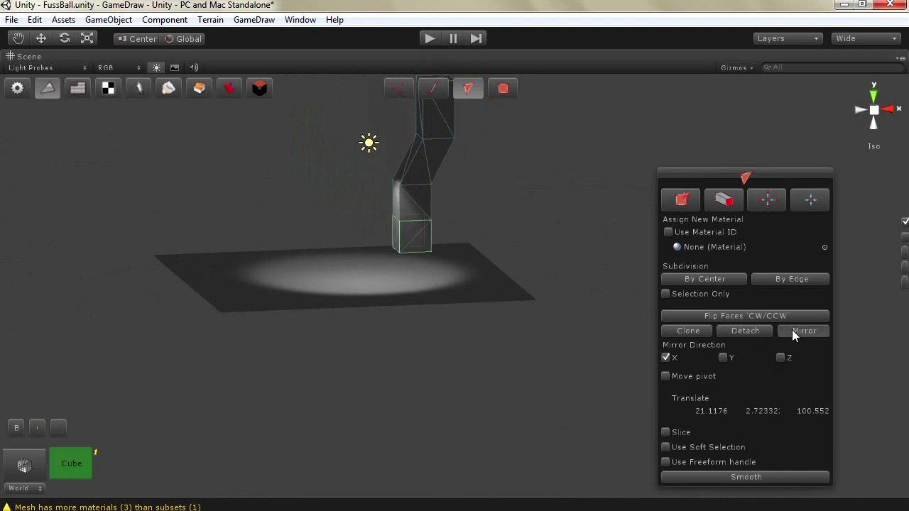
pyautogui.click(259, 89)
pyautogui.click(41, 38)
pyautogui.click(400, 139)
pyautogui.moveTo(451, 162); pyautogui.dragTo(414, 173)
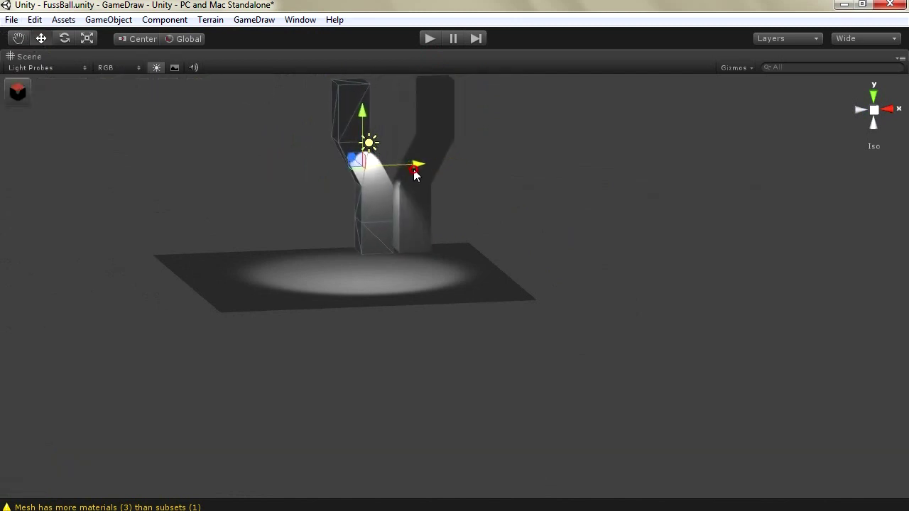
pyautogui.click(18, 91)
pyautogui.click(40, 92)
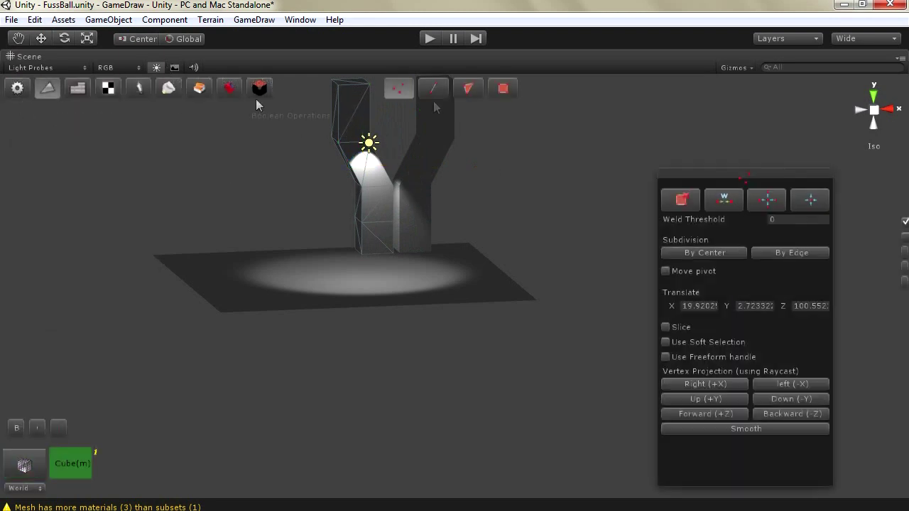
# Detach the left column's top faces into a separate piece and move it to the left
pyautogui.click(467, 89)
pyautogui.click(331, 88)
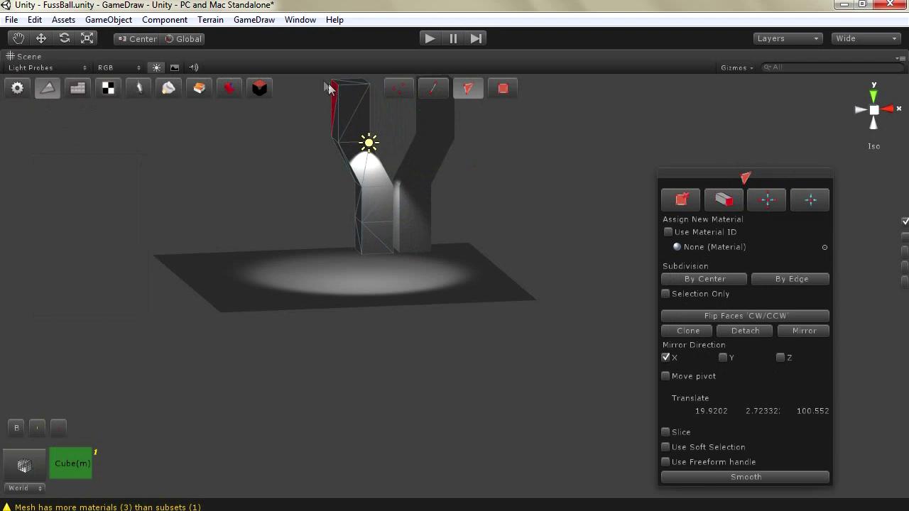
pyautogui.moveTo(319, 85); pyautogui.dragTo(390, 154)
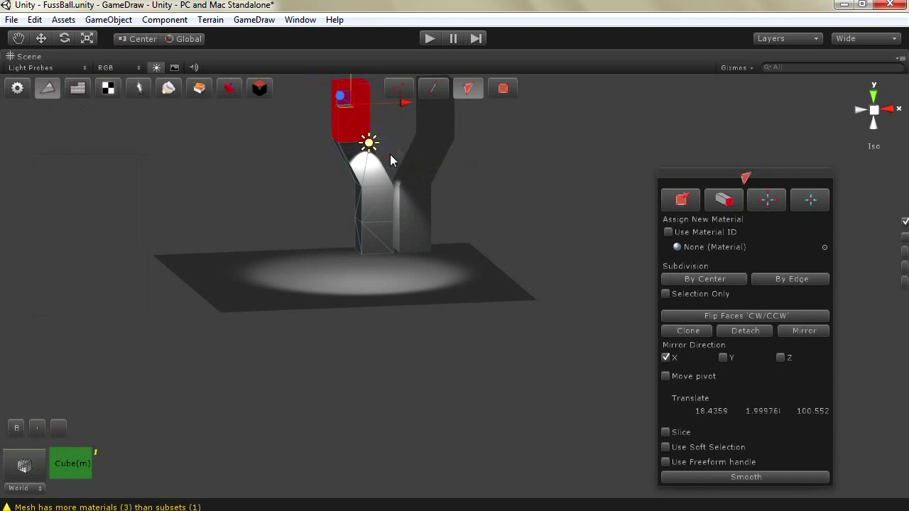
pyautogui.click(741, 329)
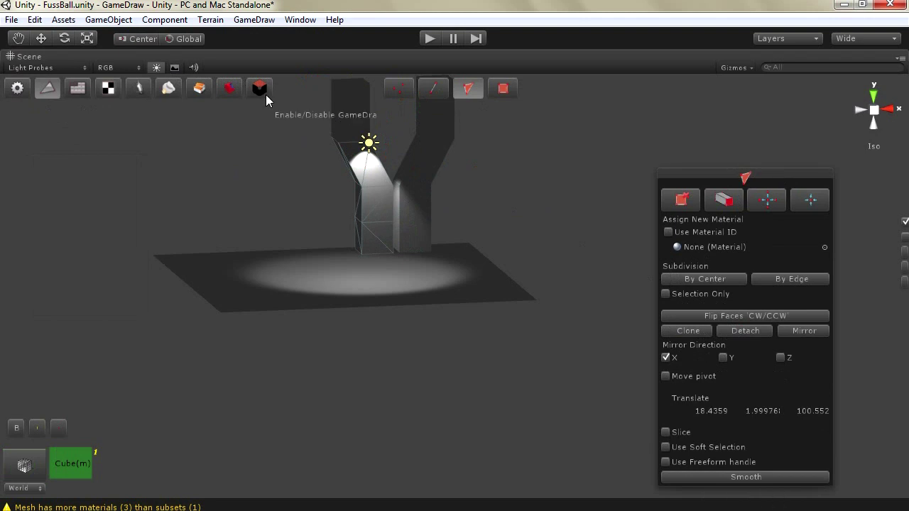
pyautogui.click(260, 89)
pyautogui.click(342, 104)
pyautogui.click(41, 39)
pyautogui.moveTo(405, 109); pyautogui.dragTo(340, 114)
# Clone the right column's lower block faces and move the copy to the right of the pillar
pyautogui.click(435, 115)
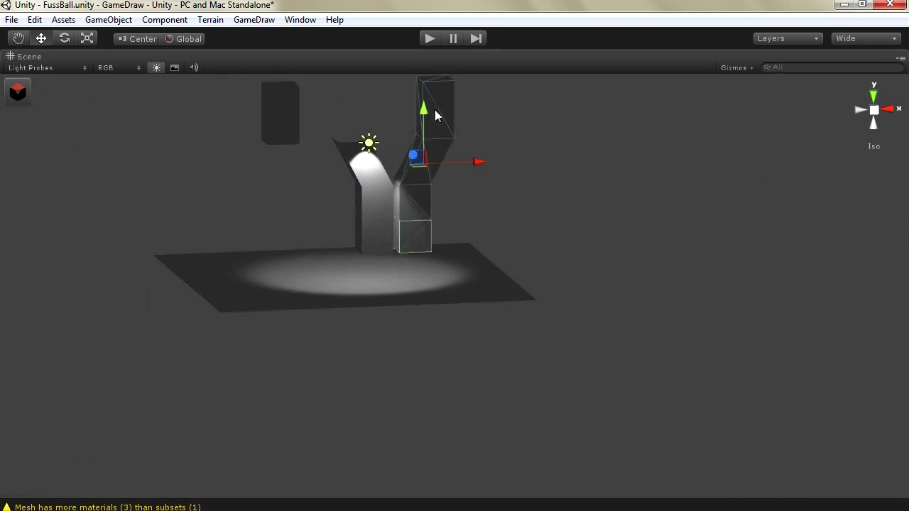
pyautogui.click(17, 92)
pyautogui.click(47, 88)
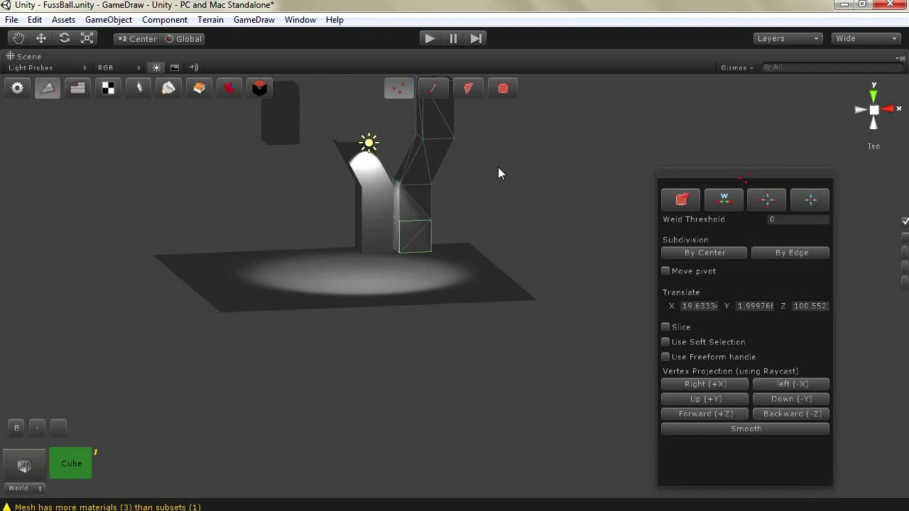
pyautogui.click(468, 90)
pyautogui.moveTo(350, 257); pyautogui.dragTo(357, 262)
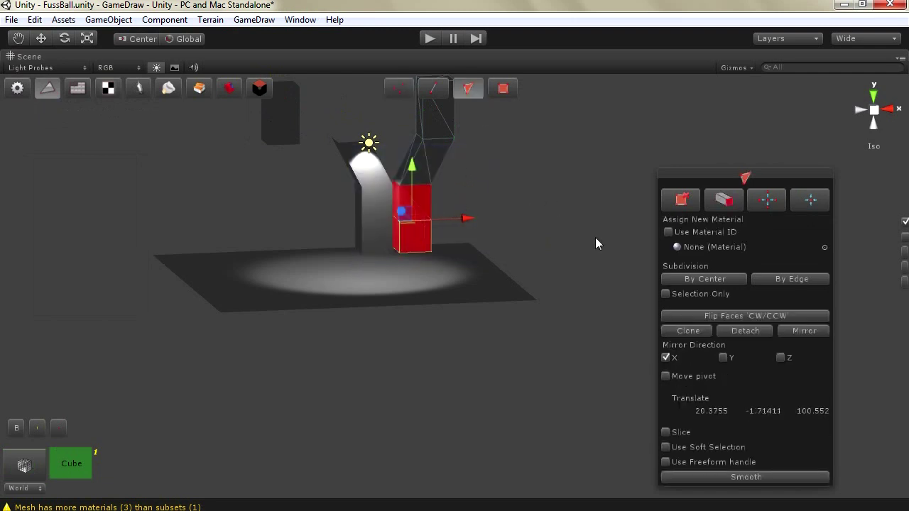
pyautogui.click(677, 332)
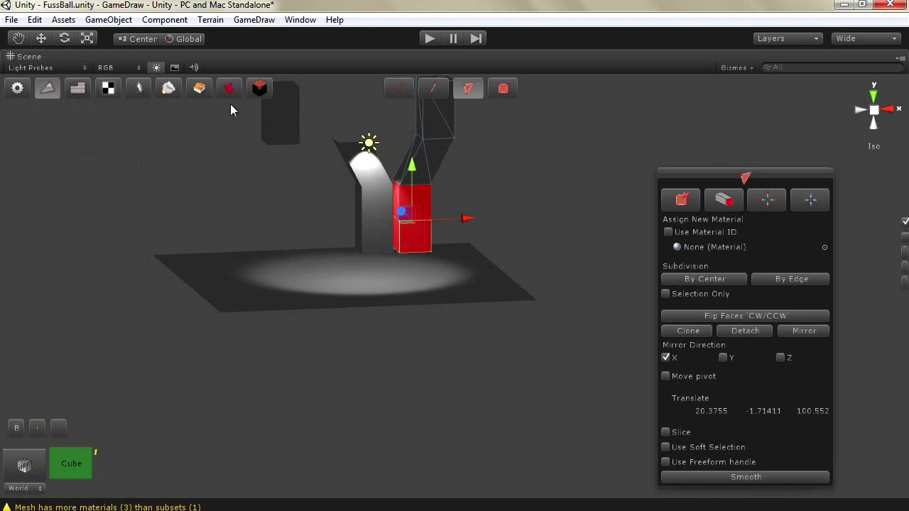
pyautogui.click(258, 88)
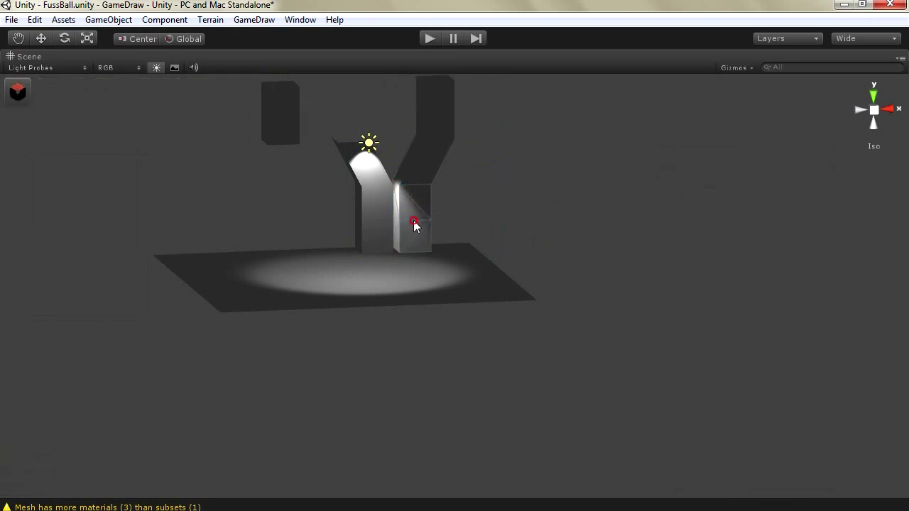
pyautogui.click(41, 38)
pyautogui.moveTo(449, 223); pyautogui.dragTo(567, 221)
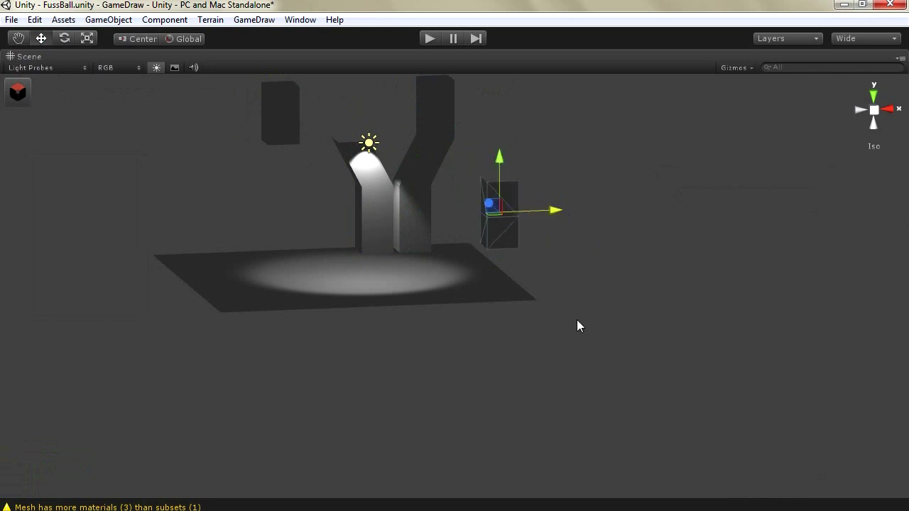
pyautogui.click(409, 214)
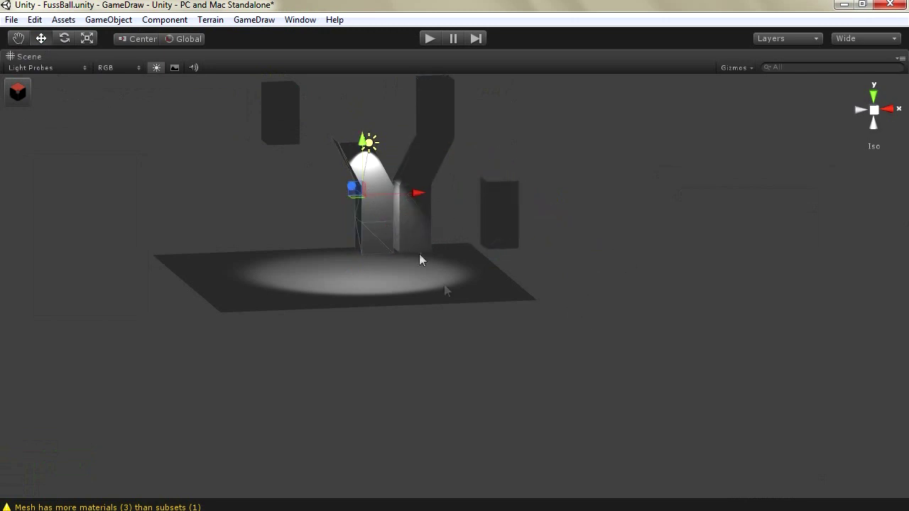
pyautogui.click(336, 269)
# Inspect the ground Plane in GameDraw's vertex and face modes, then close mesh editing
pyautogui.click(17, 91)
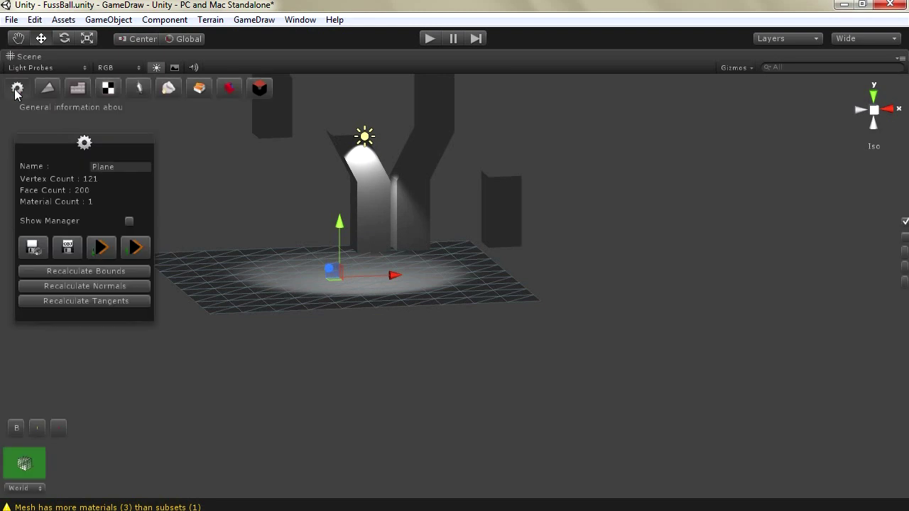
pyautogui.click(48, 88)
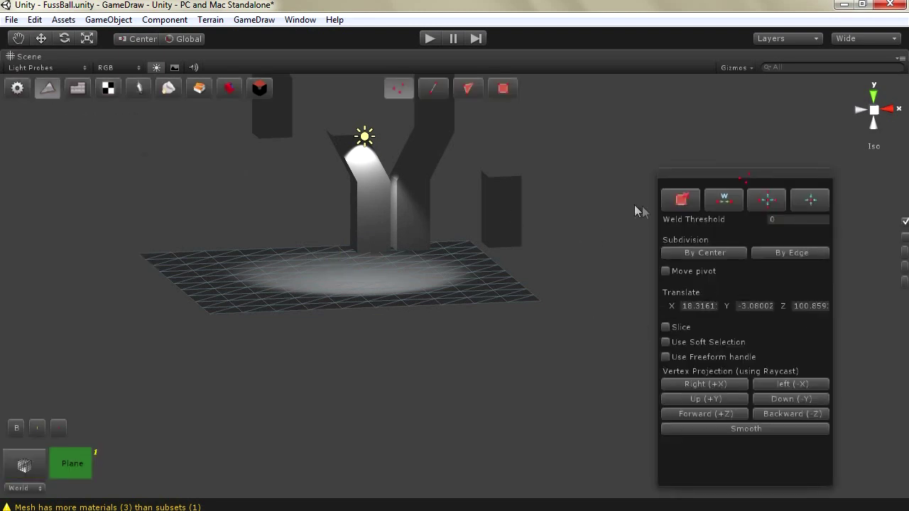
pyautogui.click(468, 88)
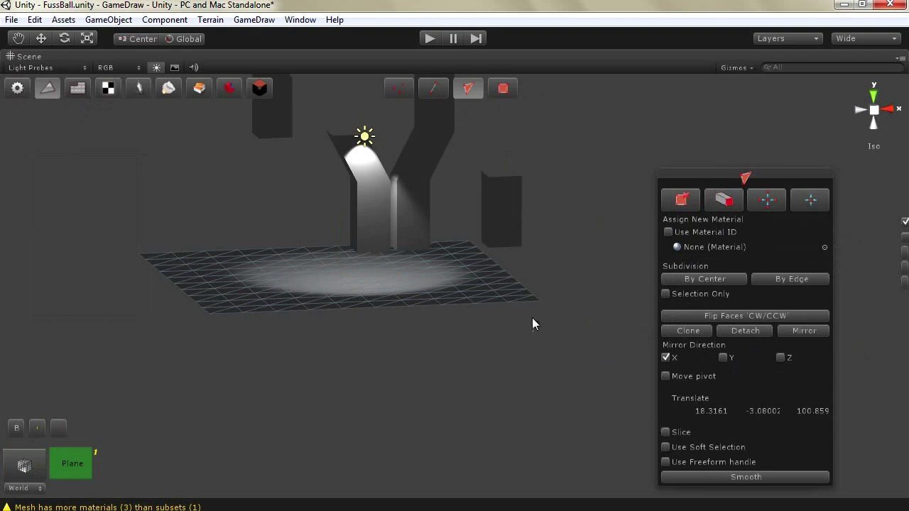
pyautogui.keyDown('alt'); pyautogui.moveTo(482, 324); pyautogui.dragTo(400, 240); pyautogui.keyUp('alt')
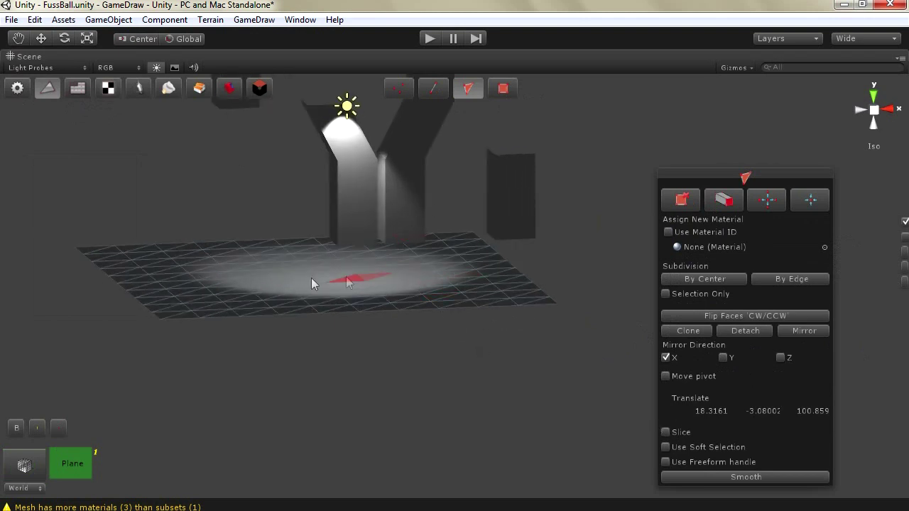
pyautogui.click(257, 91)
# Undo away the pillar and block objects and reselect the ground plane
pyautogui.keyDown('alt'); pyautogui.moveTo(379, 238); pyautogui.dragTo(339, 228); pyautogui.keyUp('alt')
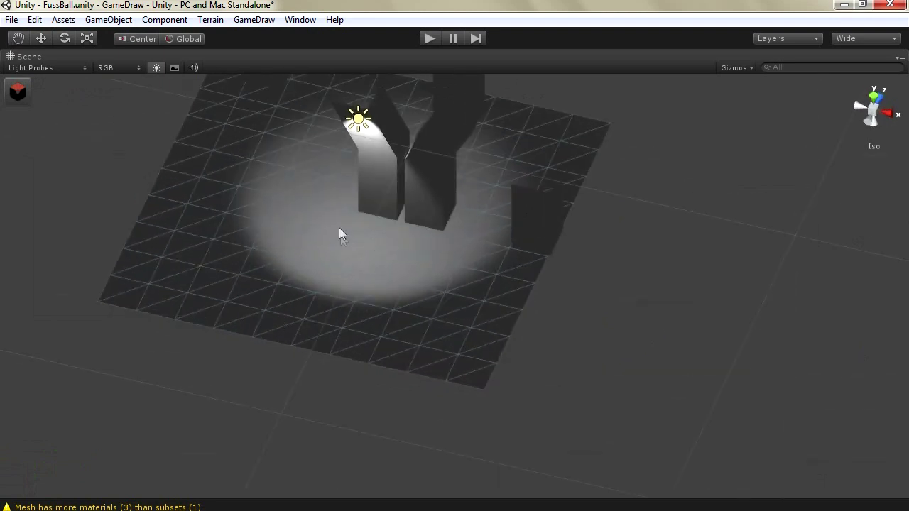
pyautogui.hotkey('ctrl', 'z')
pyautogui.hotkey('ctrl', 'z')
pyautogui.hotkey('ctrl', 'z')
pyautogui.hotkey('ctrl', 'z')
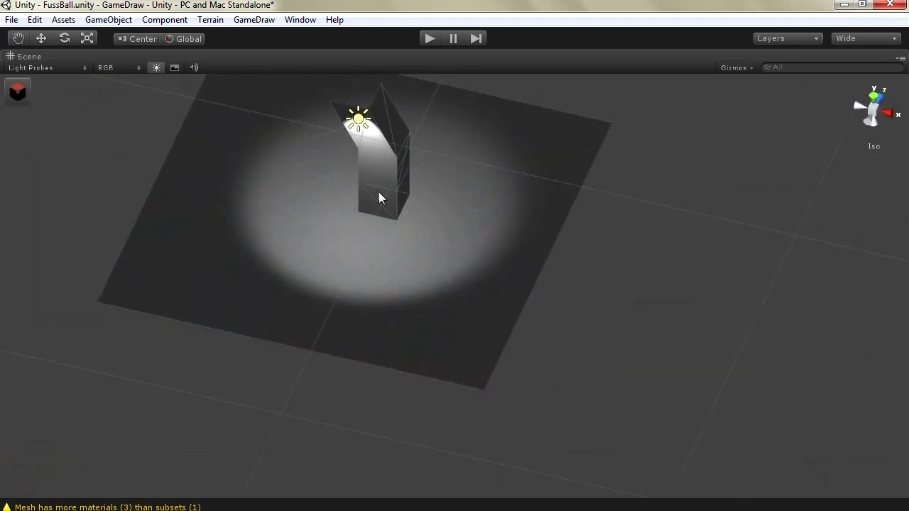
pyautogui.keyDown('alt'); pyautogui.moveTo(410, 221); pyautogui.dragTo(362, 189); pyautogui.keyUp('alt')
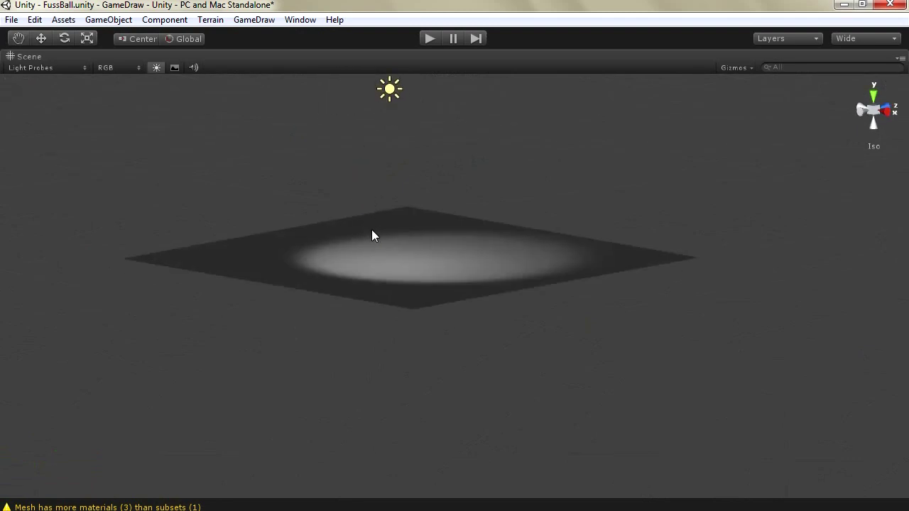
pyautogui.click(388, 249)
pyautogui.keyDown('alt'); pyautogui.moveTo(387, 249); pyautogui.dragTo(206, 214); pyautogui.keyUp('alt')
# Select a vertex near the Plane's centre, enable and show soft selection, and nudge it vertically
pyautogui.click(17, 91)
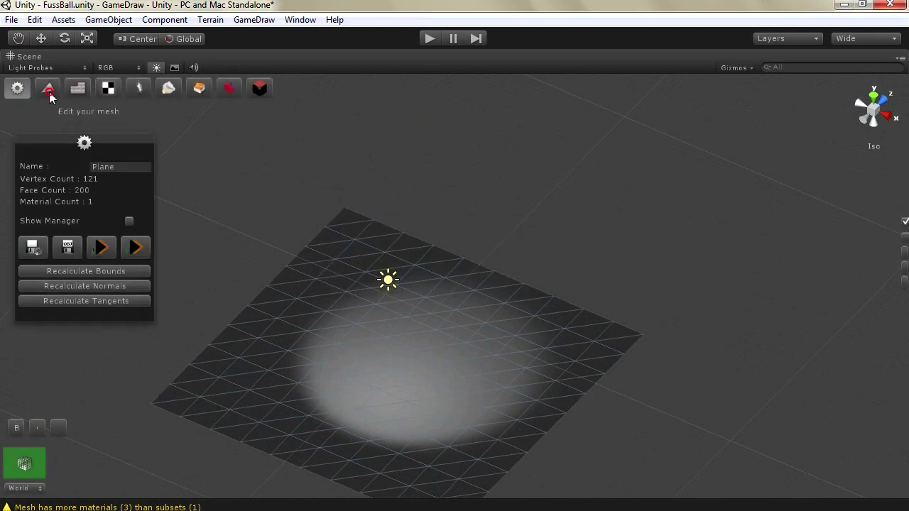
pyautogui.click(399, 88)
pyautogui.click(366, 356)
pyautogui.click(402, 351)
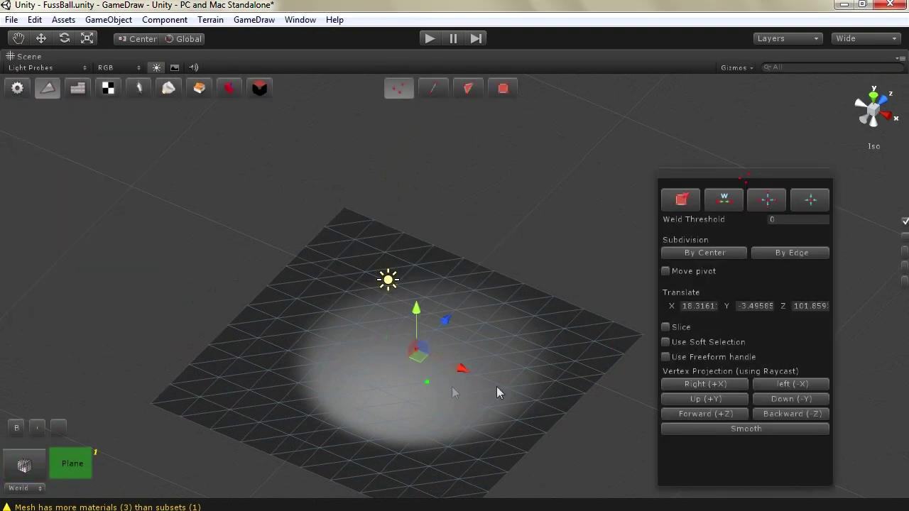
pyautogui.click(667, 343)
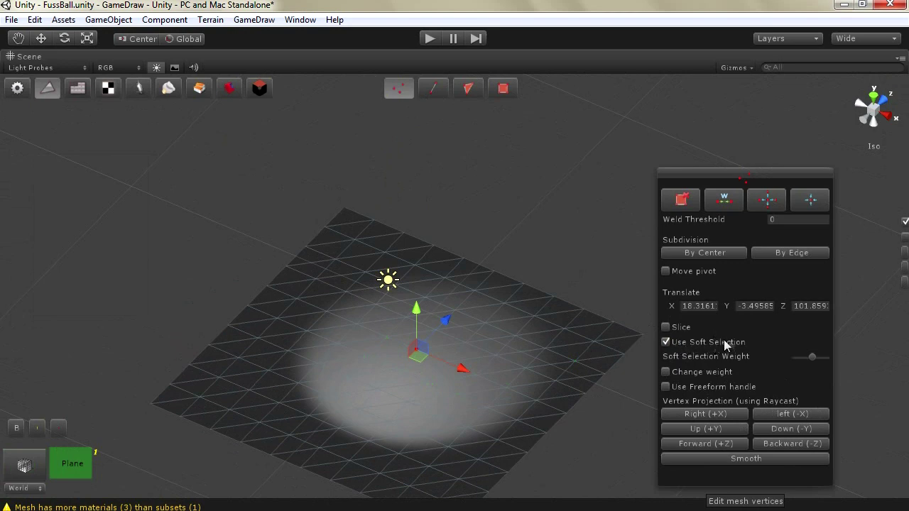
pyautogui.click(767, 201)
pyautogui.click(767, 201)
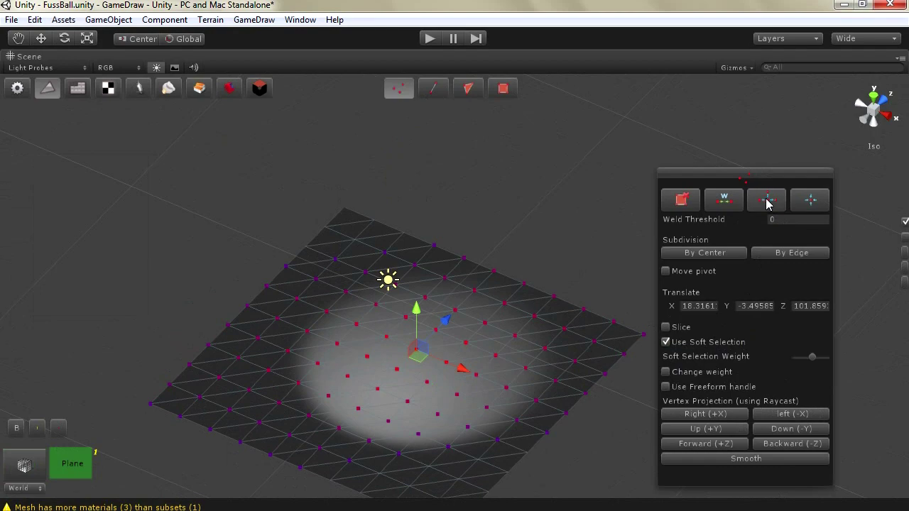
pyautogui.moveTo(420, 313)
pyautogui.mouseDown()
pyautogui.moveTo(419, 259)
pyautogui.moveTo(409, 338)
pyautogui.moveTo(416, 248)
pyautogui.moveTo(415, 397)
pyautogui.moveTo(416, 302)
pyautogui.mouseUp()
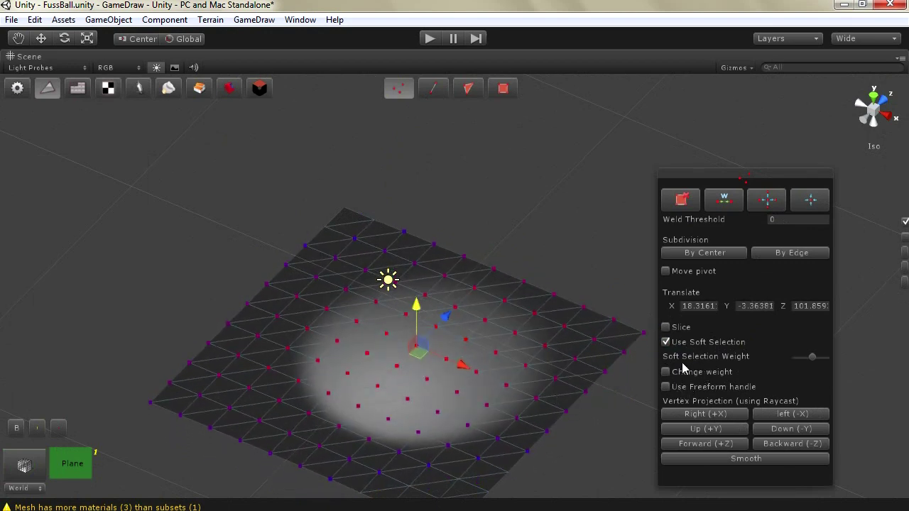
# Turn off soft selection, enable the freeform handle, and drag a bump up near the plane's far edge
pyautogui.click(666, 342)
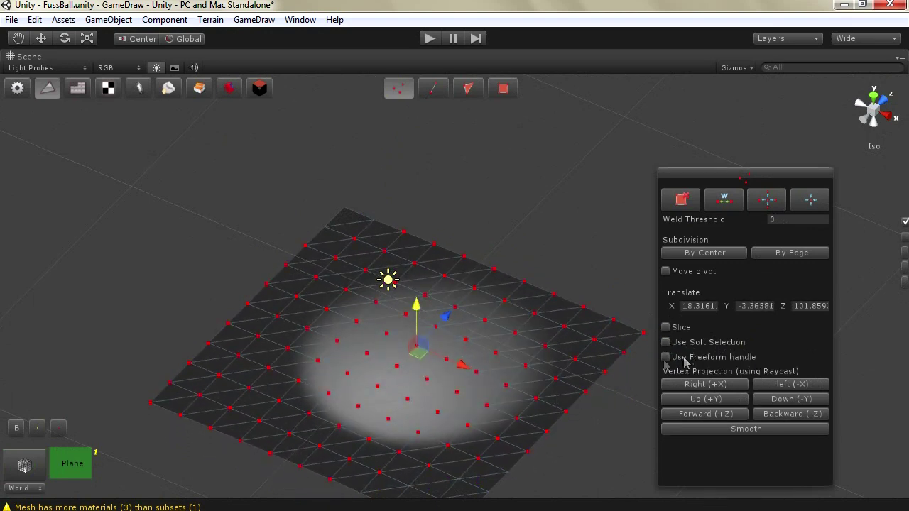
pyautogui.click(666, 358)
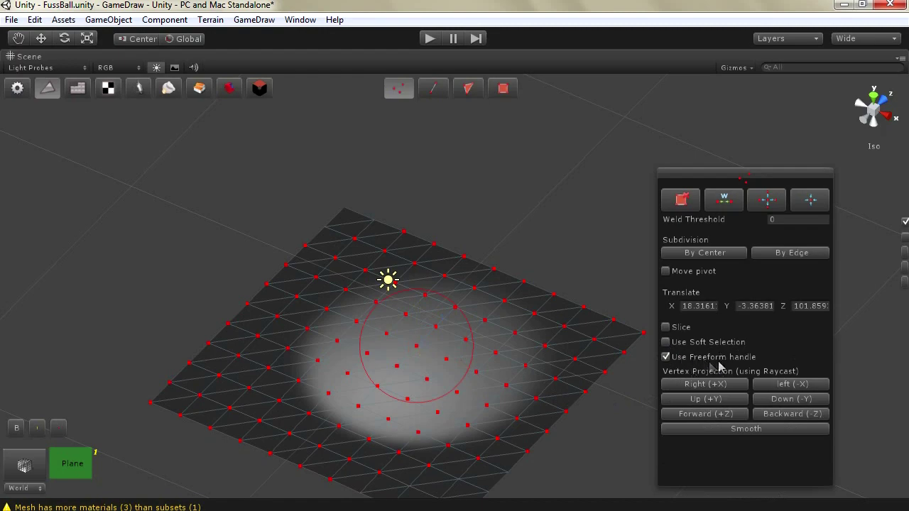
pyautogui.moveTo(412, 349)
pyautogui.mouseDown()
pyautogui.moveTo(369, 361)
pyautogui.moveTo(471, 376)
pyautogui.moveTo(348, 368)
pyautogui.moveTo(427, 363)
pyautogui.moveTo(441, 377)
pyautogui.moveTo(481, 362)
pyautogui.moveTo(471, 320)
pyautogui.moveTo(404, 345)
pyautogui.moveTo(443, 339)
pyautogui.moveTo(371, 381)
pyautogui.moveTo(447, 358)
pyautogui.moveTo(379, 369)
pyautogui.moveTo(459, 341)
pyautogui.moveTo(378, 342)
pyautogui.moveTo(431, 373)
pyautogui.moveTo(405, 357)
pyautogui.moveTo(412, 367)
pyautogui.moveTo(408, 357)
pyautogui.moveTo(416, 358)
pyautogui.mouseUp()
# Deselect the vertices, exit mesh editing, and bring up GameObject's list of objects to create
pyautogui.click(140, 162)
pyautogui.click(48, 88)
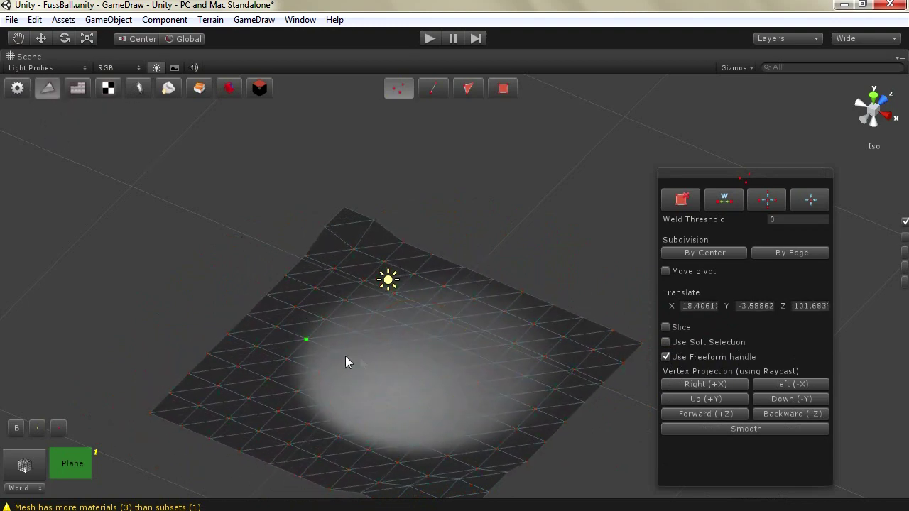
pyautogui.scroll(-3, 404, 367)
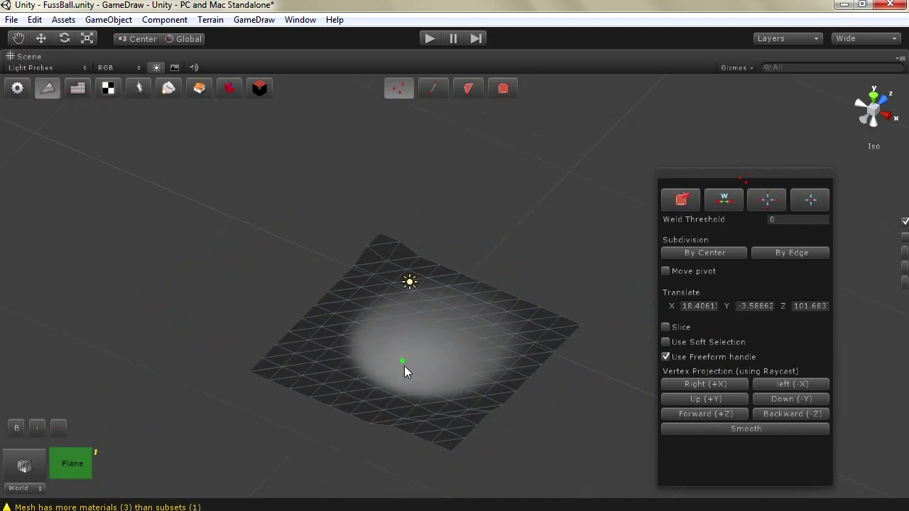
pyautogui.scroll(5, 405, 365)
pyautogui.press('w')
pyautogui.keyDown('alt'); pyautogui.moveTo(407, 368); pyautogui.dragTo(467, 248); pyautogui.keyUp('alt')
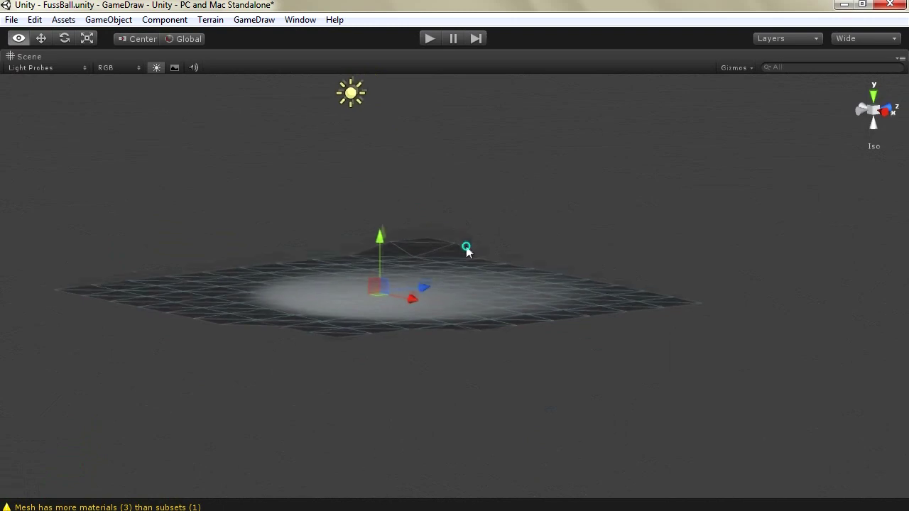
pyautogui.click(108, 19)
# Create a sphere, then move it left and raise it above the plane
pyautogui.moveTo(129, 53)
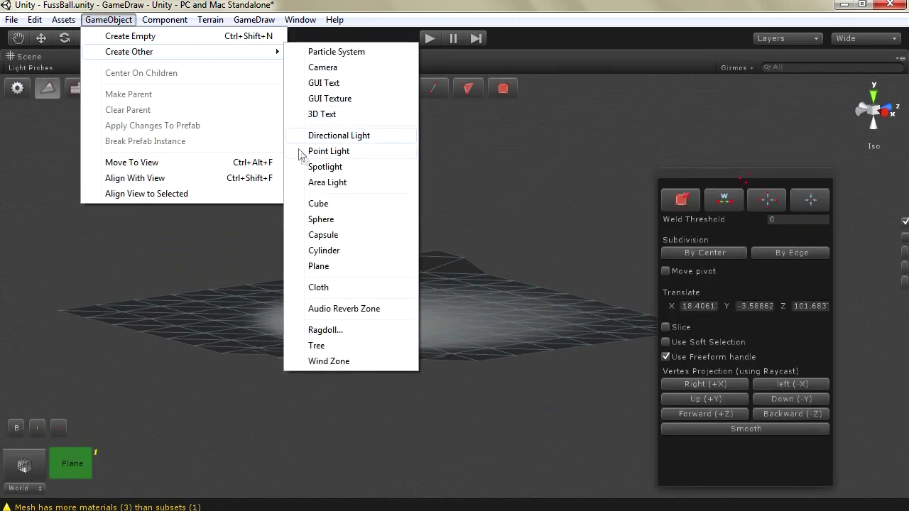
pyautogui.click(321, 220)
pyautogui.click(42, 39)
pyautogui.moveTo(488, 292); pyautogui.dragTo(446, 305)
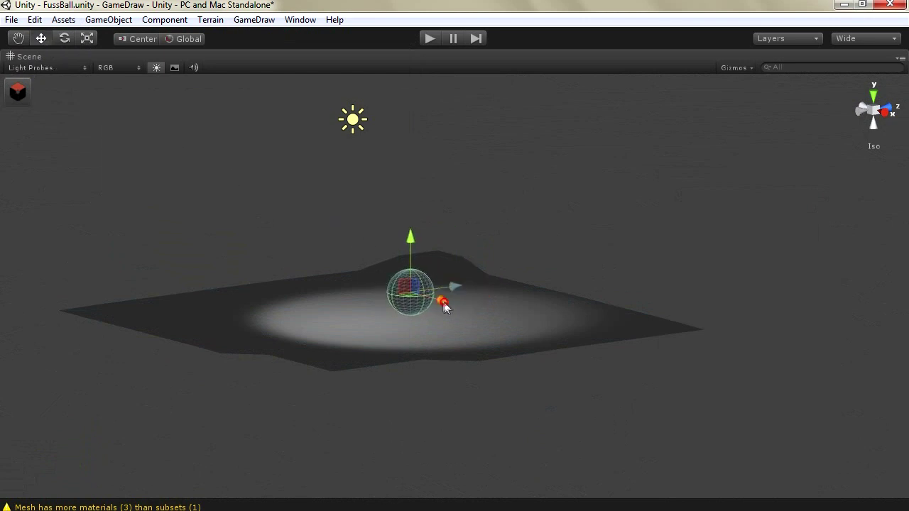
pyautogui.moveTo(412, 263); pyautogui.dragTo(414, 140)
# Enlarge the sphere uniformly, then lift it higher and shift it left over the plane
pyautogui.click(86, 39)
pyautogui.moveTo(412, 173); pyautogui.dragTo(410, 84)
pyautogui.moveTo(459, 182)
pyautogui.mouseDown()
pyautogui.moveTo(511, 121)
pyautogui.moveTo(455, 184)
pyautogui.mouseUp()
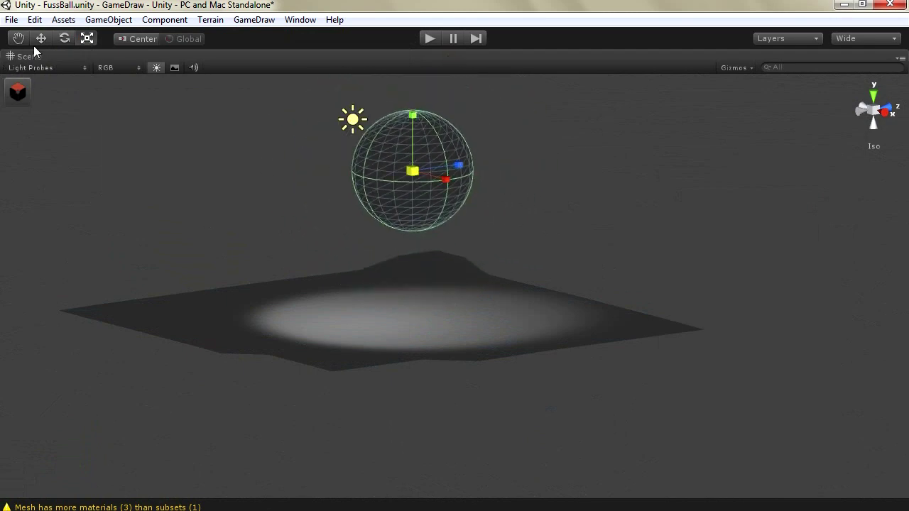
pyautogui.click(40, 40)
pyautogui.moveTo(413, 122); pyautogui.dragTo(406, 75)
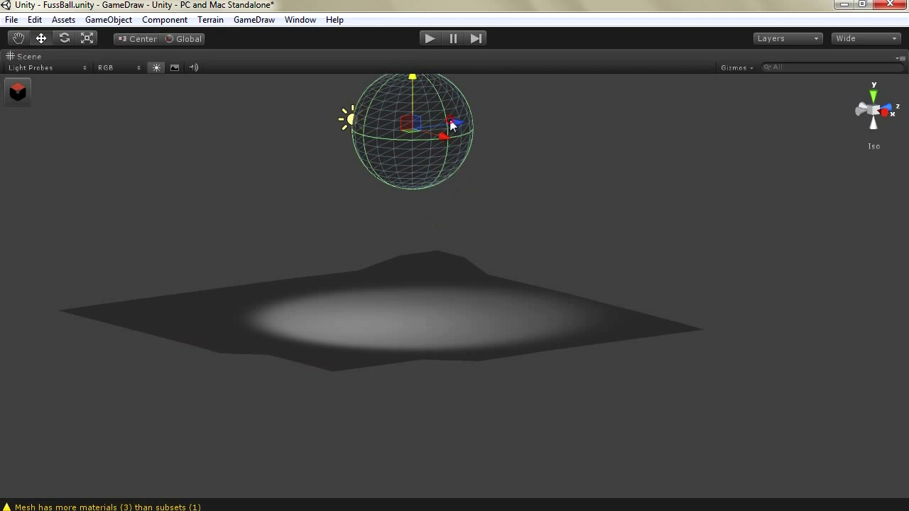
pyautogui.moveTo(455, 128); pyautogui.dragTo(410, 146)
# Reselect the plane, open GameDraw vertex editing, and box-select its vertices
pyautogui.click(351, 301)
pyautogui.click(17, 91)
pyautogui.click(48, 88)
pyautogui.moveTo(557, 240); pyautogui.dragTo(253, 429)
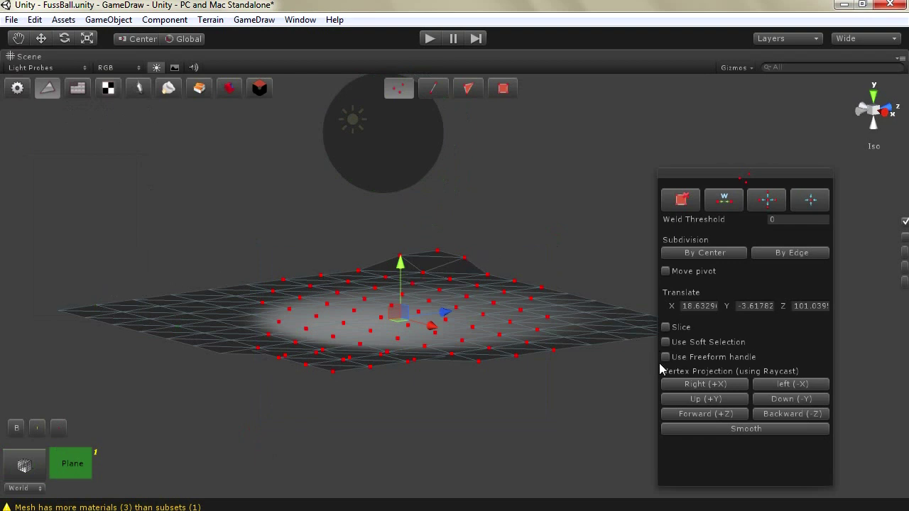
# Project the selected vertices Up (+Y) into a tall cone-shaped peak and inspect it
pyautogui.click(692, 399)
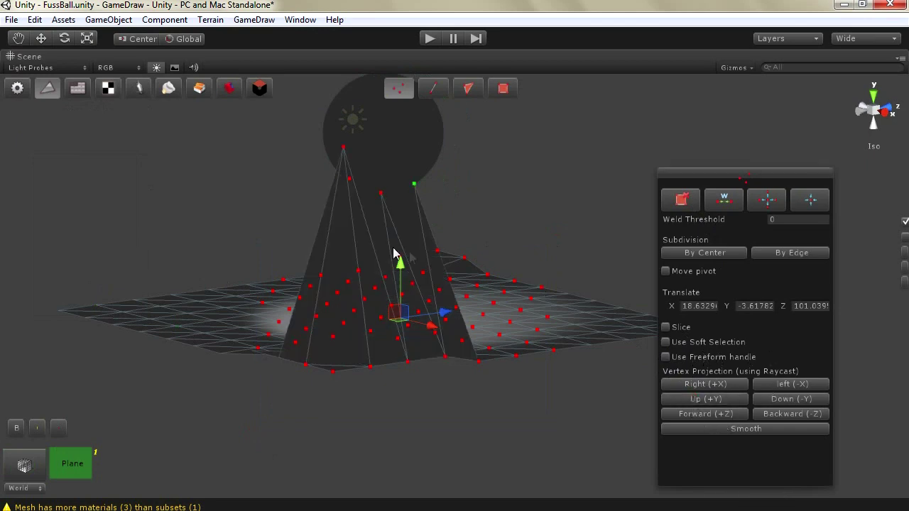
pyautogui.moveTo(376, 159); pyautogui.dragTo(218, 260, button='right')
pyautogui.moveTo(485, 182); pyautogui.dragTo(662, 170, button='right')
pyautogui.moveTo(237, 215); pyautogui.dragTo(110, 38, button='right')
# Deselect the vertices, leave mesh editing, select the sphere, and switch to Top view
pyautogui.click(339, 101)
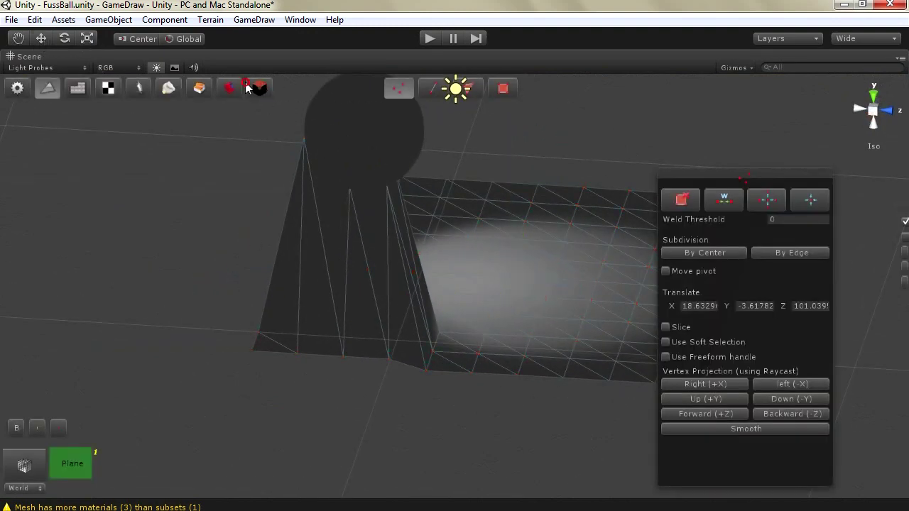
pyautogui.click(247, 86)
pyautogui.click(345, 128)
pyautogui.click(874, 91)
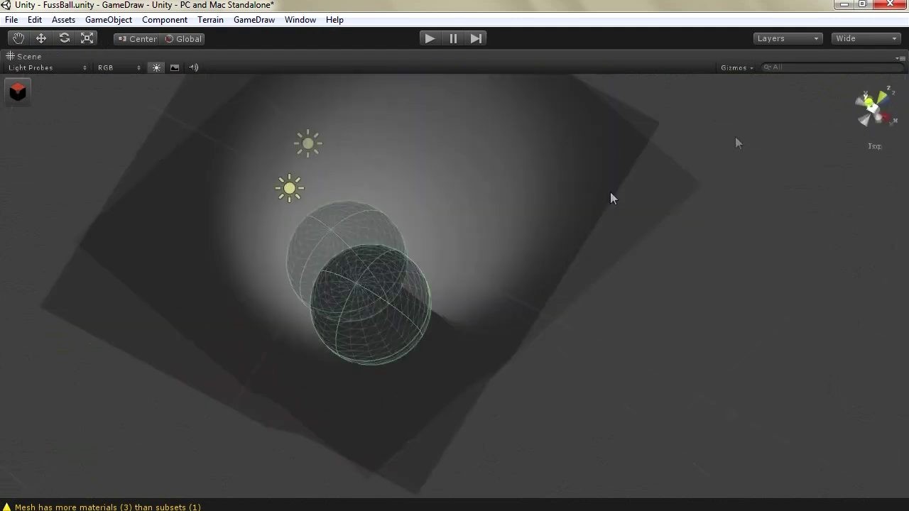
# Slide the sphere along Z and X until it sits centred above the plane
pyautogui.click(41, 39)
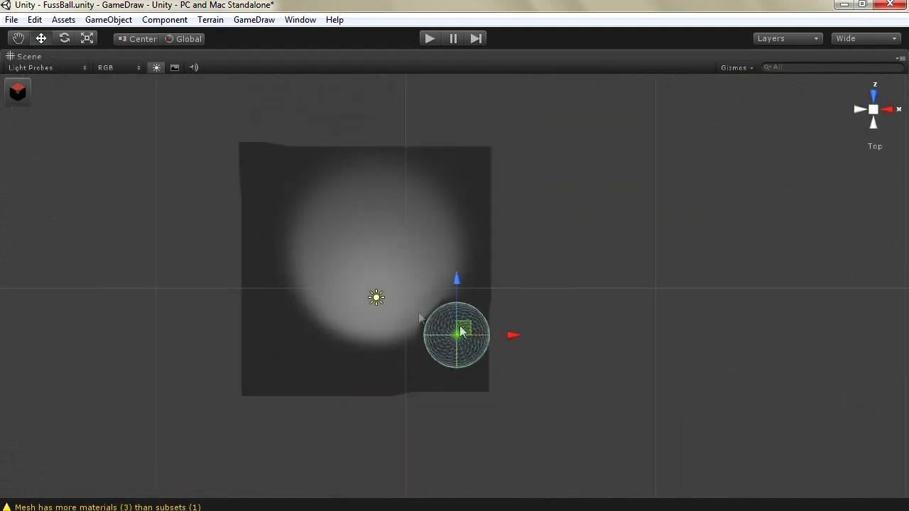
pyautogui.moveTo(455, 283); pyautogui.dragTo(455, 193)
pyautogui.moveTo(512, 251); pyautogui.dragTo(437, 149)
pyautogui.press('r')
pyautogui.keyDown('alt'); pyautogui.moveTo(502, 230); pyautogui.dragTo(495, 304); pyautogui.keyUp('alt')
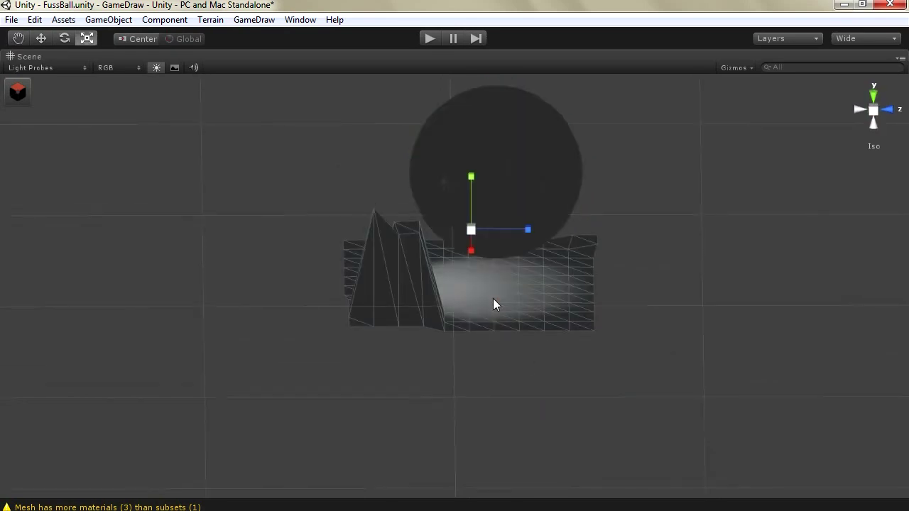
# Reopen GameDraw vertex editing on the plane
pyautogui.click(40, 39)
pyautogui.keyDown('alt'); pyautogui.moveTo(554, 376); pyautogui.dragTo(429, 345); pyautogui.keyUp('alt')
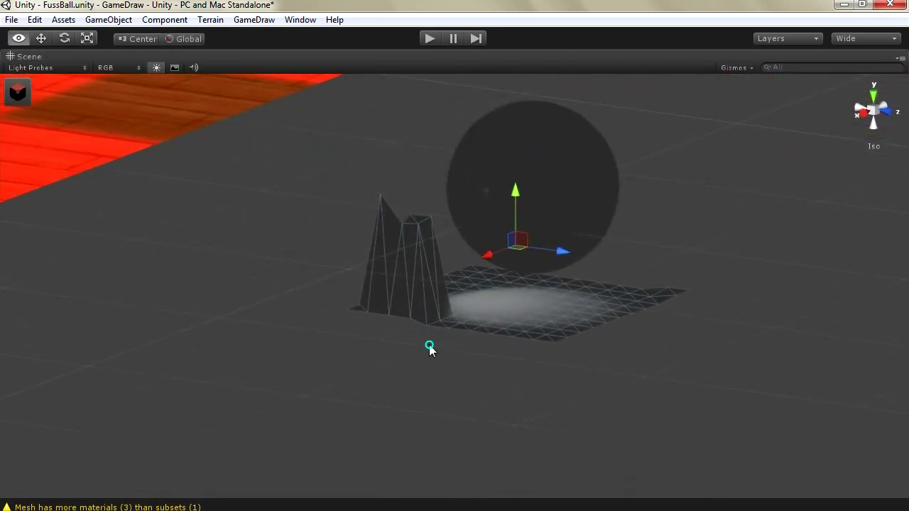
pyautogui.click(18, 93)
pyautogui.click(46, 88)
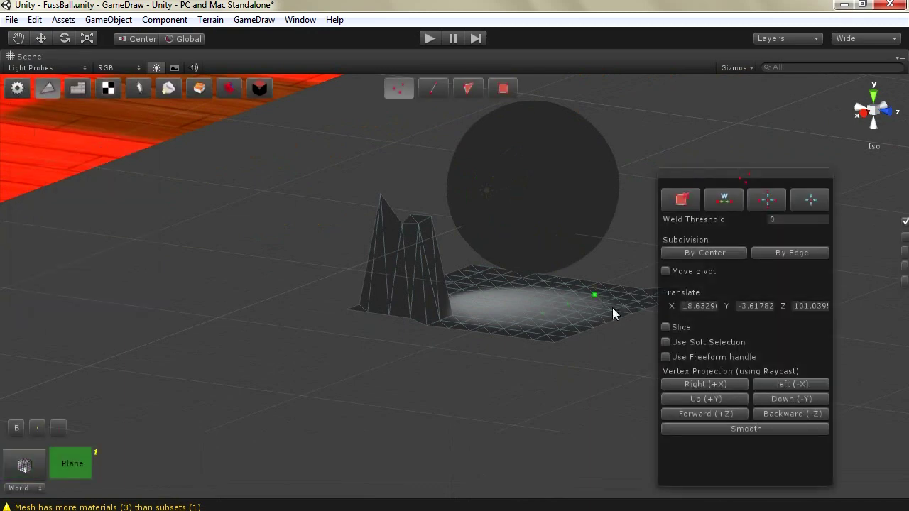
# Project the vertices beneath the sphere Up (+Y) into spikes hugging it, then close mesh editing
pyautogui.moveTo(634, 220); pyautogui.dragTo(459, 404)
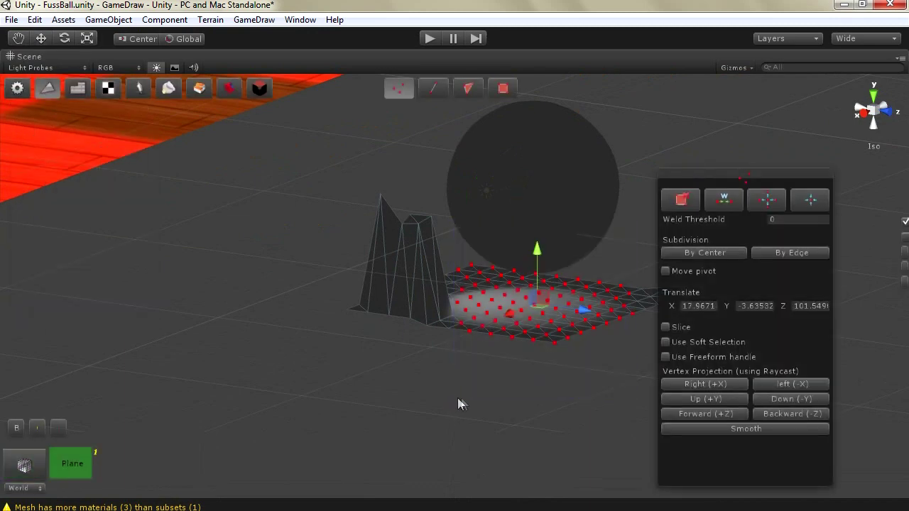
pyautogui.click(722, 399)
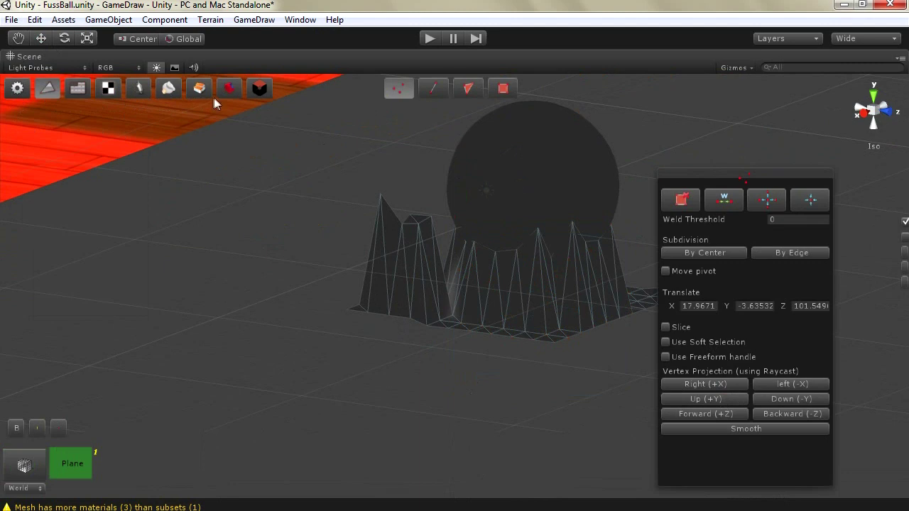
pyautogui.click(259, 88)
pyautogui.click(527, 184)
pyautogui.keyDown('alt'); pyautogui.moveTo(153, 111); pyautogui.dragTo(382, 323); pyautogui.keyUp('alt')
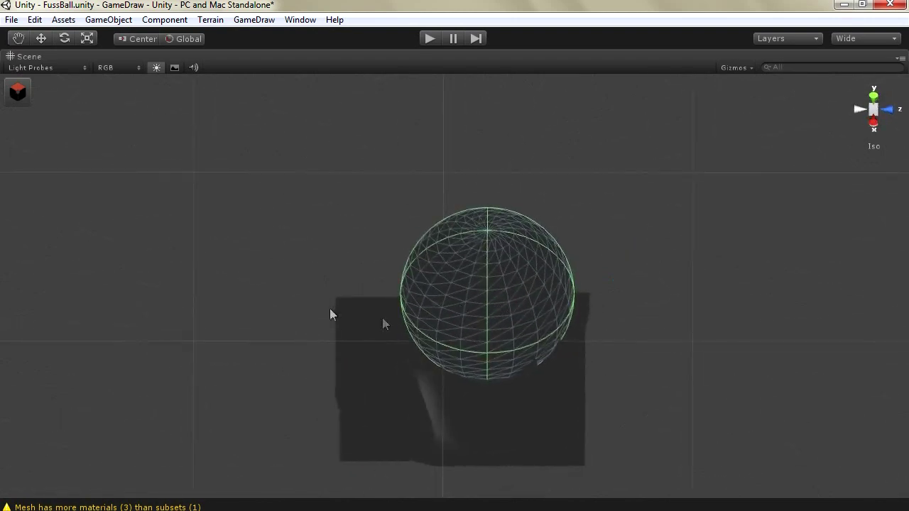
# Select the spiked plane and move it to the left with the Move tool
pyautogui.click(418, 395)
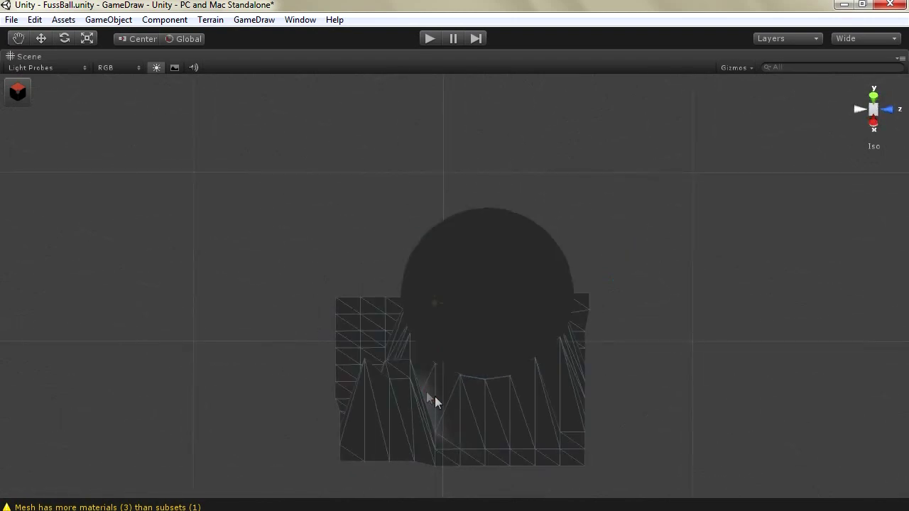
pyautogui.moveTo(435, 402); pyautogui.dragTo(361, 420)
pyautogui.click(431, 393)
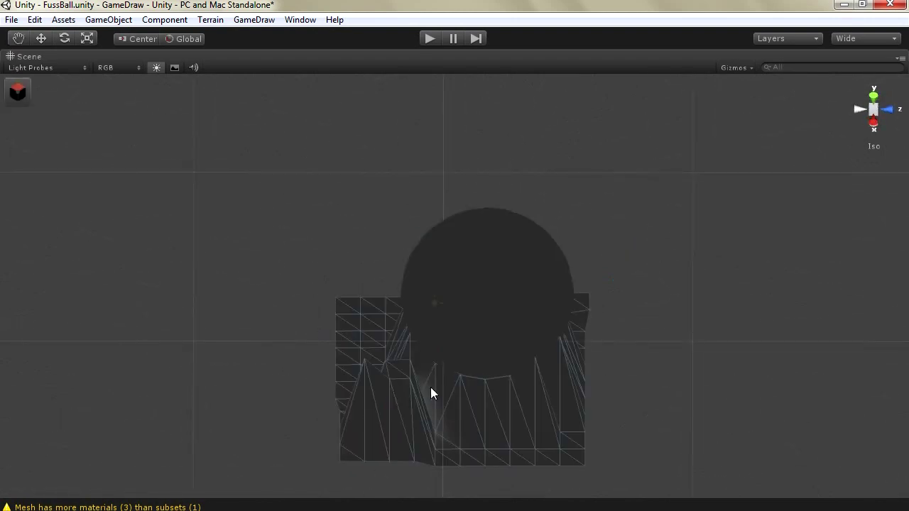
pyautogui.click(42, 38)
pyautogui.moveTo(492, 339); pyautogui.dragTo(145, 347)
pyautogui.keyDown('alt'); pyautogui.moveTo(278, 335); pyautogui.dragTo(80, 316); pyautogui.keyUp('alt')
# Delete the sphere and the leftover object, then zoom onto the plane's sphere-shaped hollow
pyautogui.click(469, 318)
pyautogui.press('Delete')
pyautogui.click(462, 308)
pyautogui.press('Delete')
pyautogui.click(288, 242)
pyautogui.keyDown('alt'); pyautogui.moveTo(288, 242); pyautogui.dragTo(370, 263); pyautogui.keyUp('alt')
pyautogui.scroll(3, 336, 318)
pyautogui.scroll(2, 337, 317)
# Apply Subdivision By Edge to the plane, then Smooth it twice
pyautogui.click(18, 91)
pyautogui.click(47, 87)
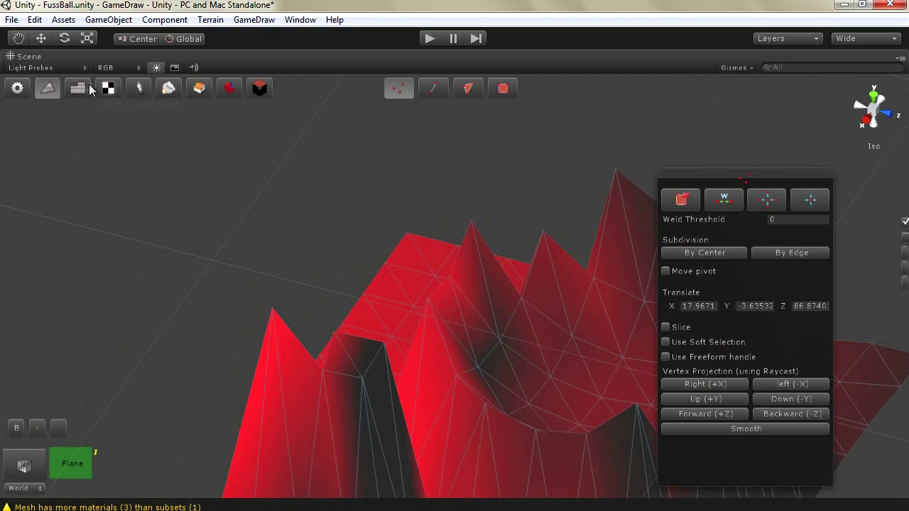
pyautogui.moveTo(744, 179); pyautogui.dragTo(248, 164)
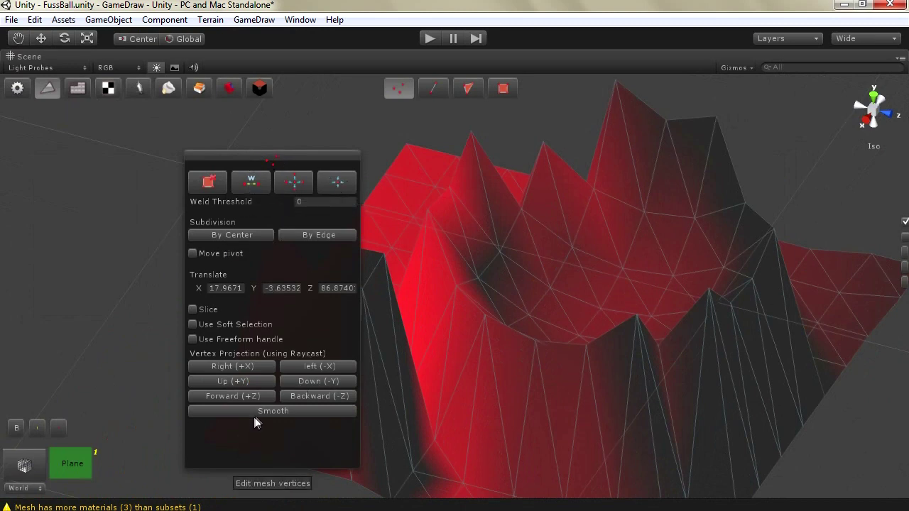
pyautogui.click(292, 237)
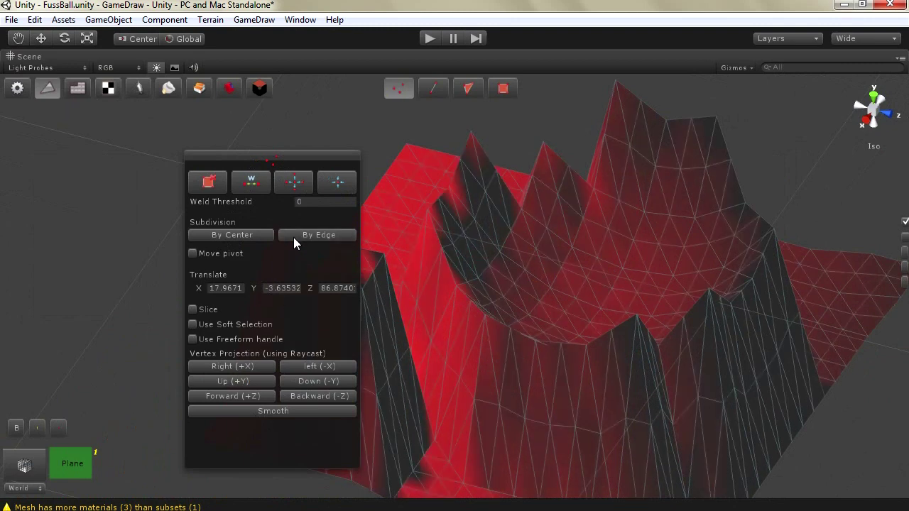
pyautogui.click(254, 411)
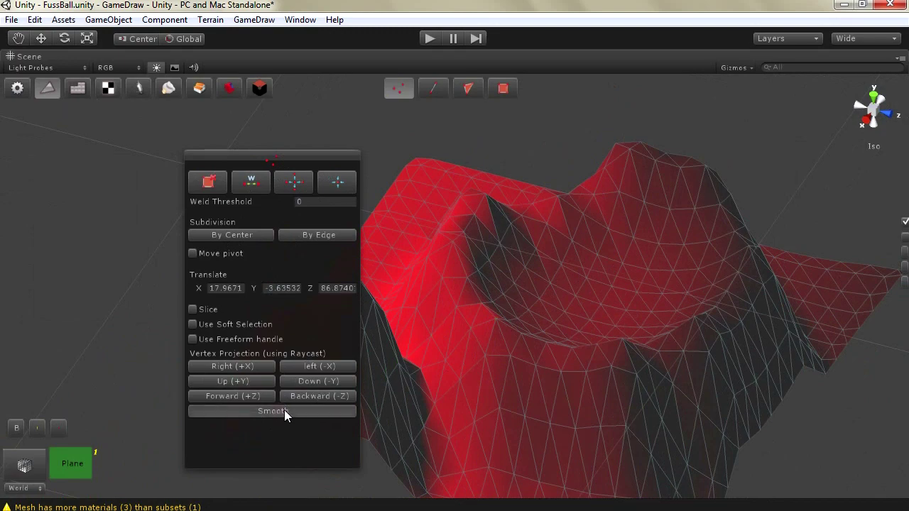
pyautogui.click(284, 409)
# Inspect the smoothed mesh, then switch to edge and then face selection modes
pyautogui.keyDown('alt'); pyautogui.moveTo(599, 308); pyautogui.dragTo(418, 191); pyautogui.keyUp('alt')
pyautogui.moveTo(268, 165); pyautogui.dragTo(309, 148)
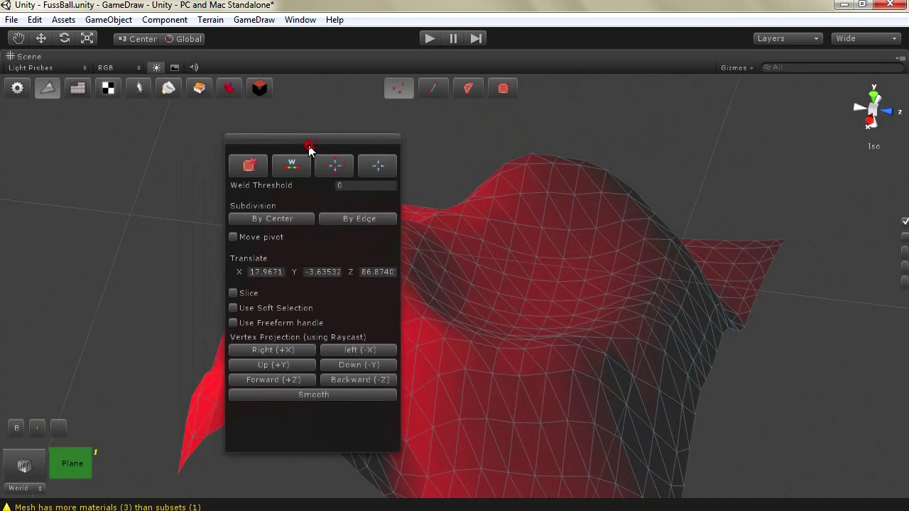
pyautogui.click(434, 88)
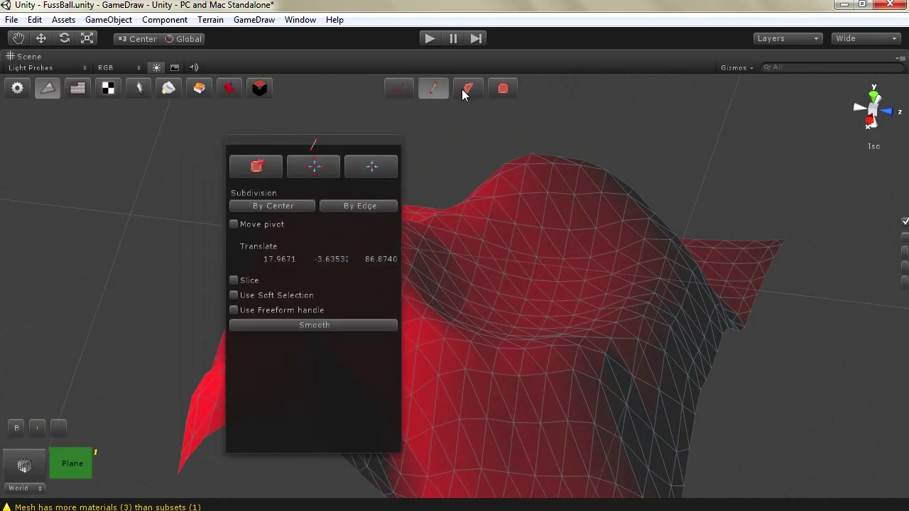
pyautogui.click(465, 89)
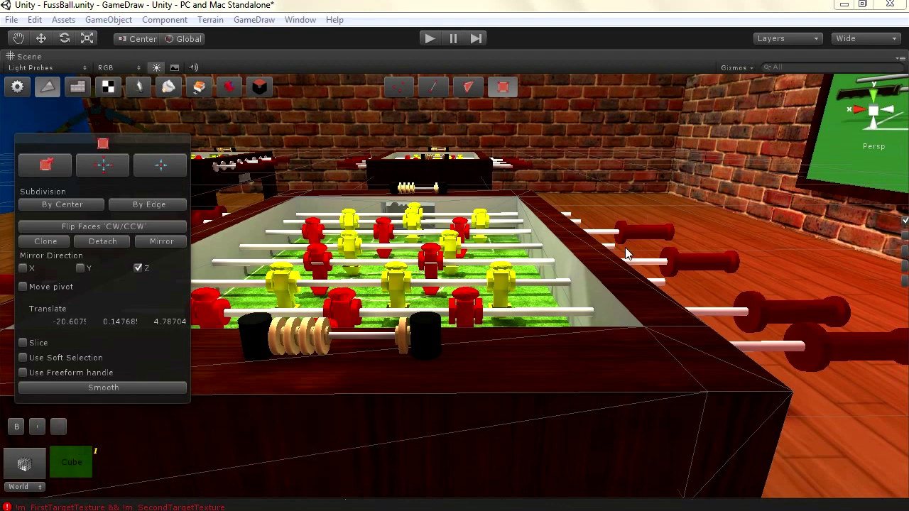
pyautogui.click(622, 299)
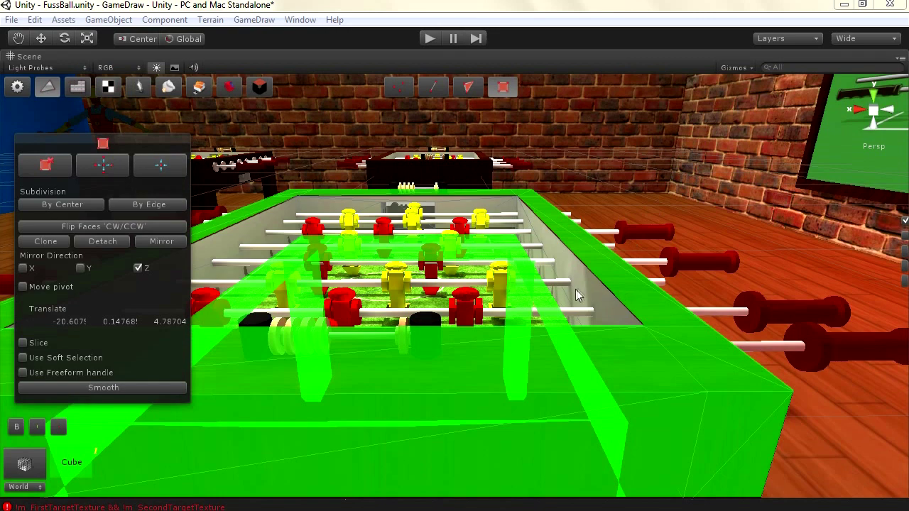
pyautogui.click(568, 288)
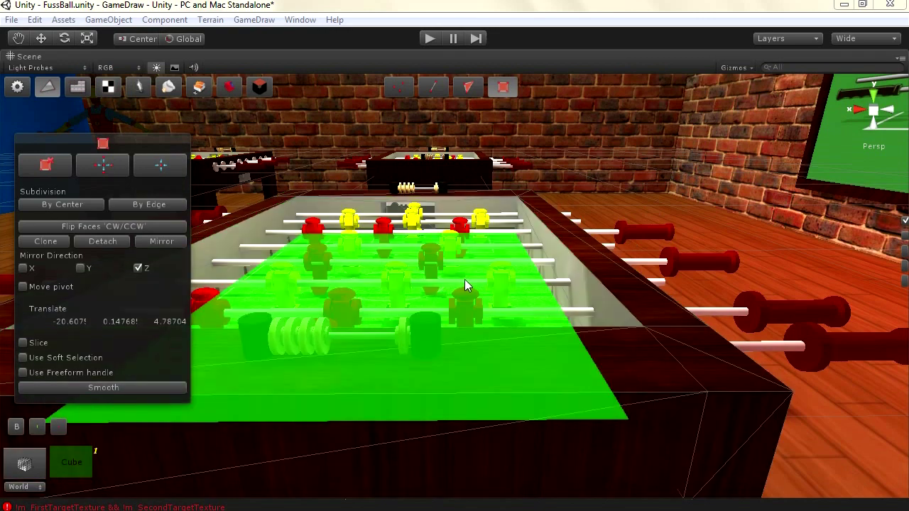
pyautogui.click(454, 195)
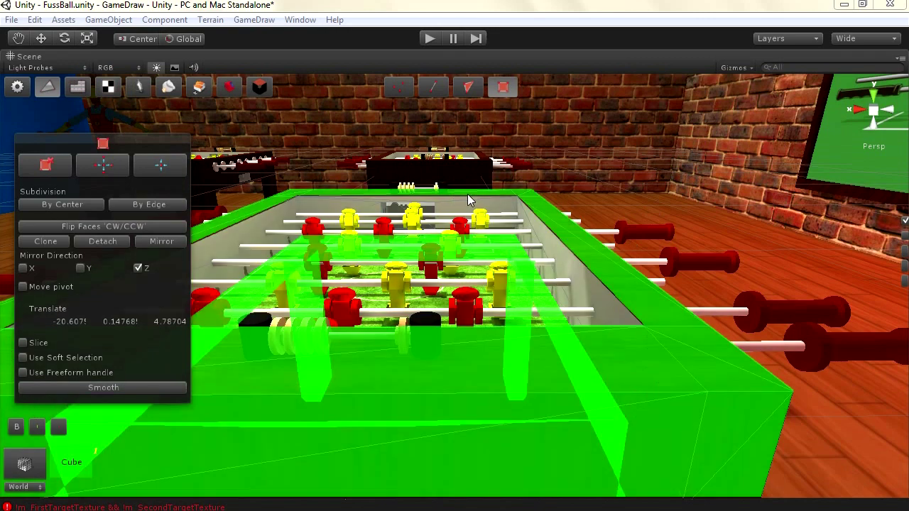
pyautogui.click(561, 299)
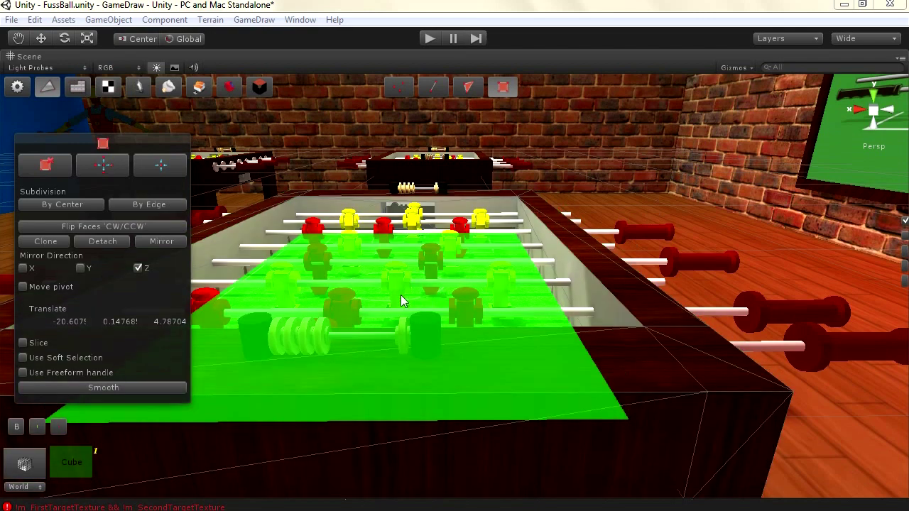
pyautogui.click(187, 261)
pyautogui.click(463, 341)
pyautogui.click(463, 340)
pyautogui.click(490, 299)
pyautogui.click(497, 267)
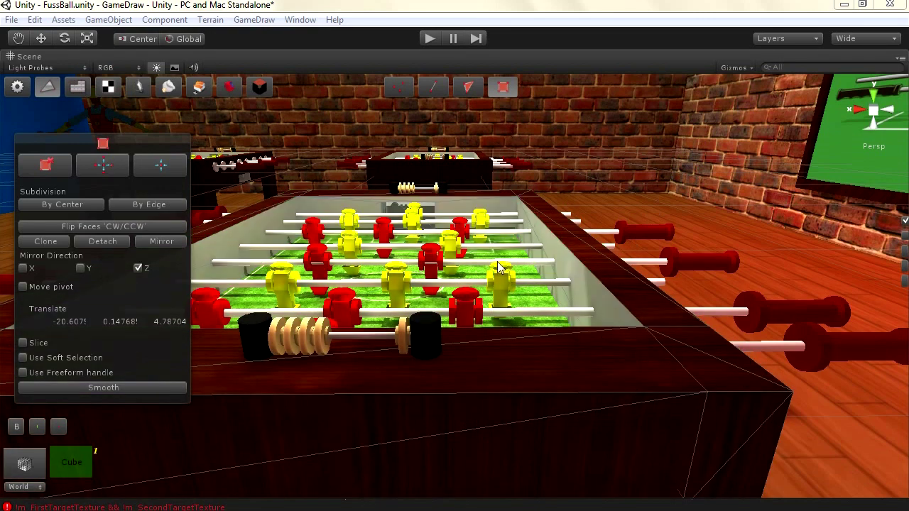
pyautogui.click(497, 267)
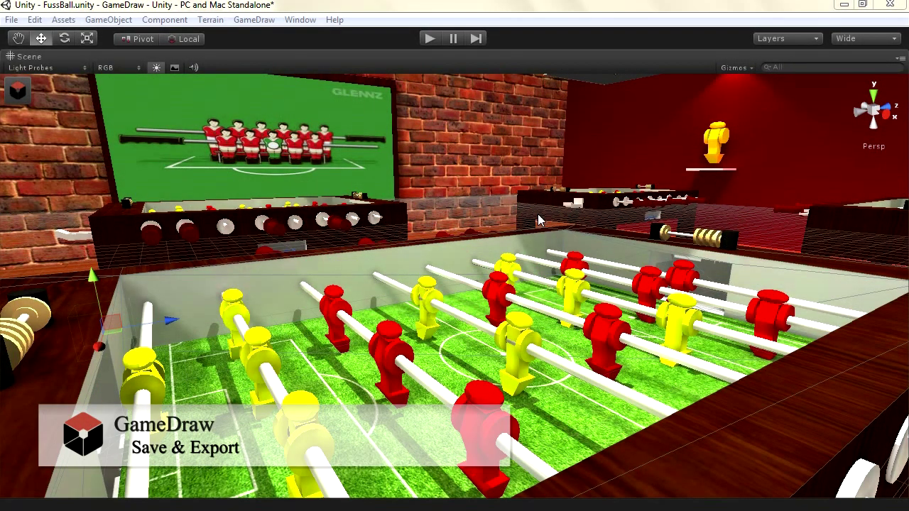
# Select the red foosball player and save its mesh as player.asset in Assets
pyautogui.click(392, 335)
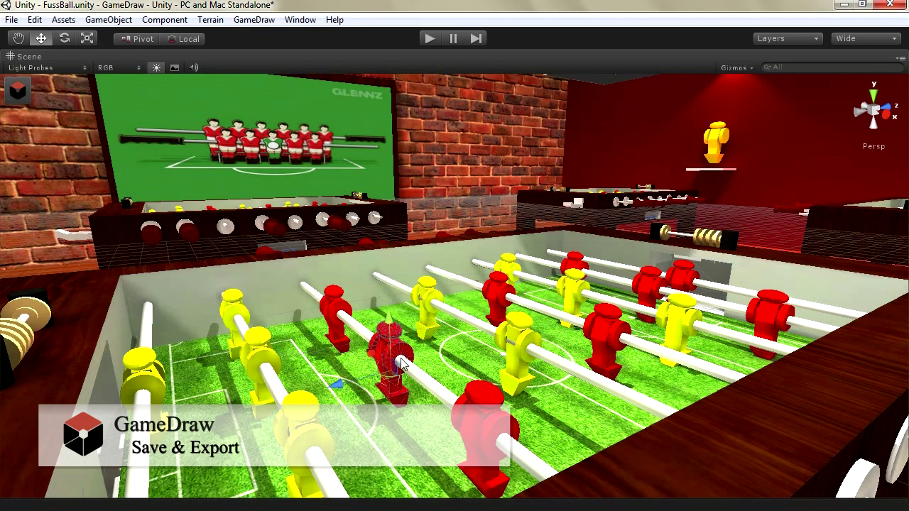
pyautogui.click(16, 91)
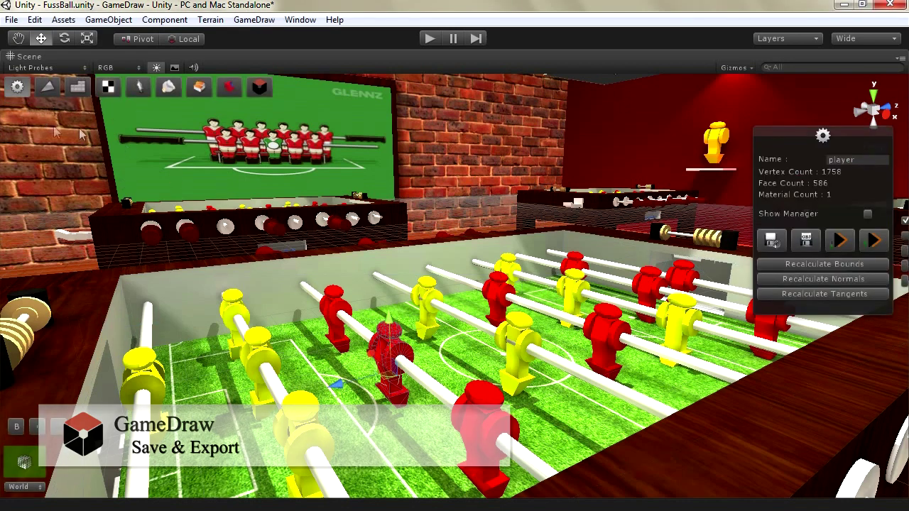
pyautogui.moveTo(798, 141); pyautogui.dragTo(657, 151)
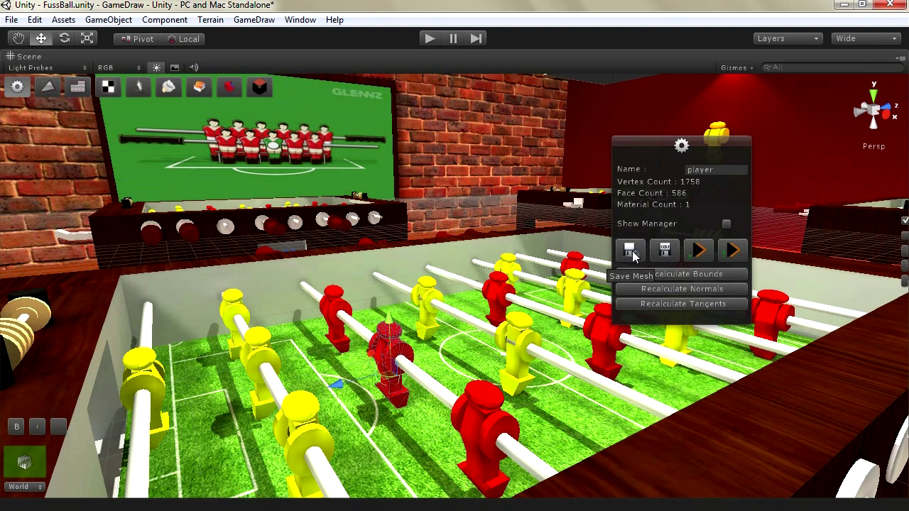
pyautogui.click(633, 257)
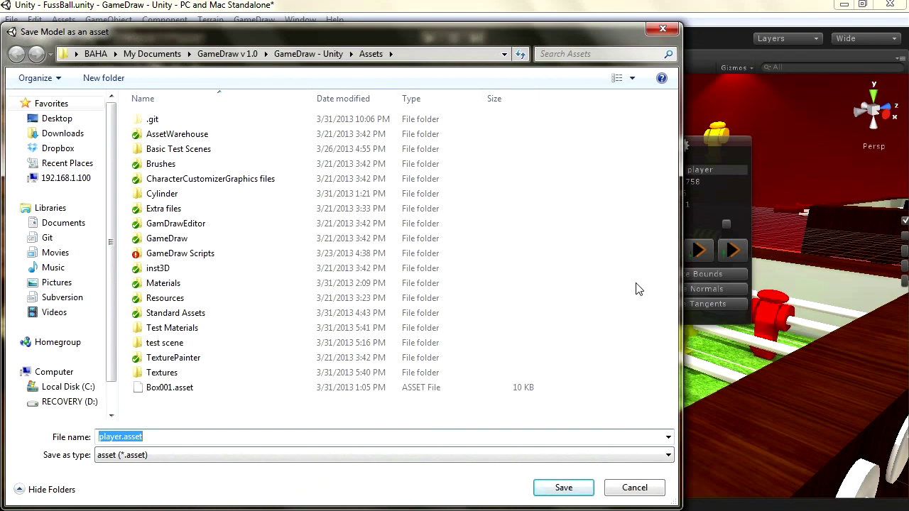
pyautogui.click(562, 488)
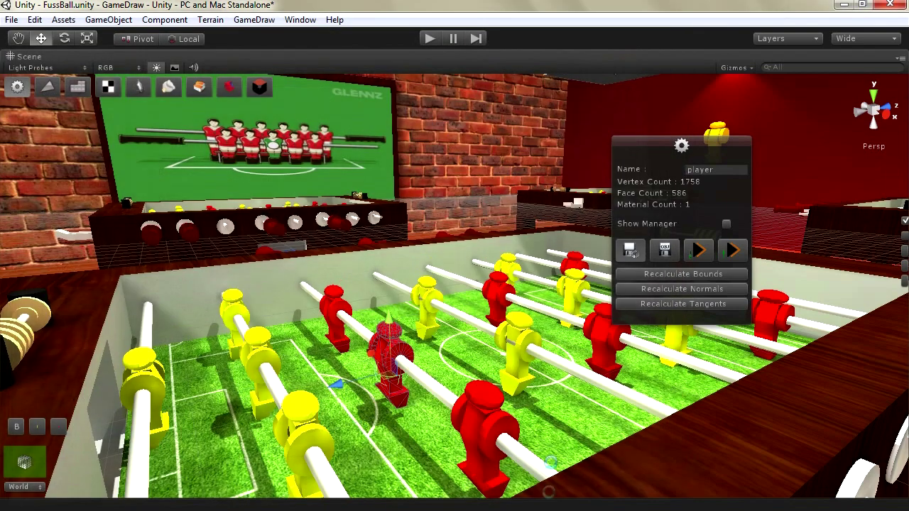
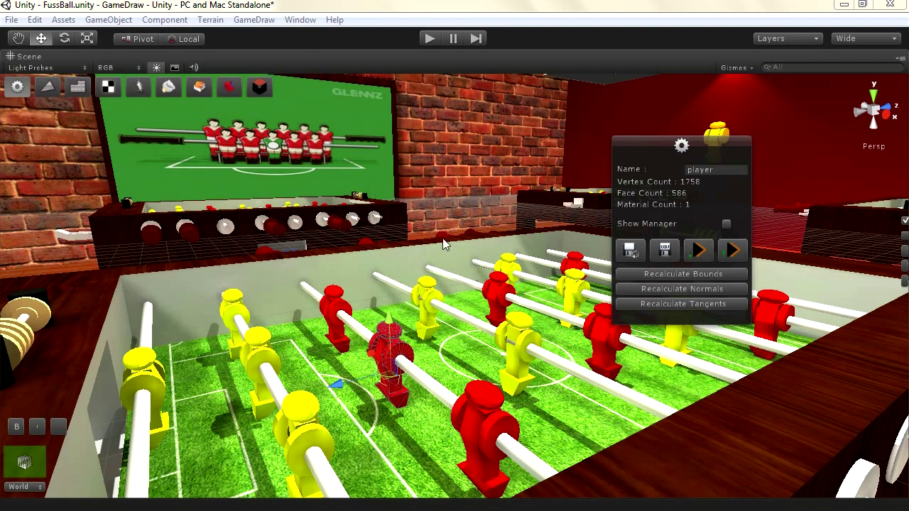
# Open the OBJ export dialog for the player mesh, with player.obj as the file name in Assets
pyautogui.moveTo(653, 149)
pyautogui.mouseDown()
pyautogui.moveTo(637, 161)
pyautogui.moveTo(641, 152)
pyautogui.mouseUp()
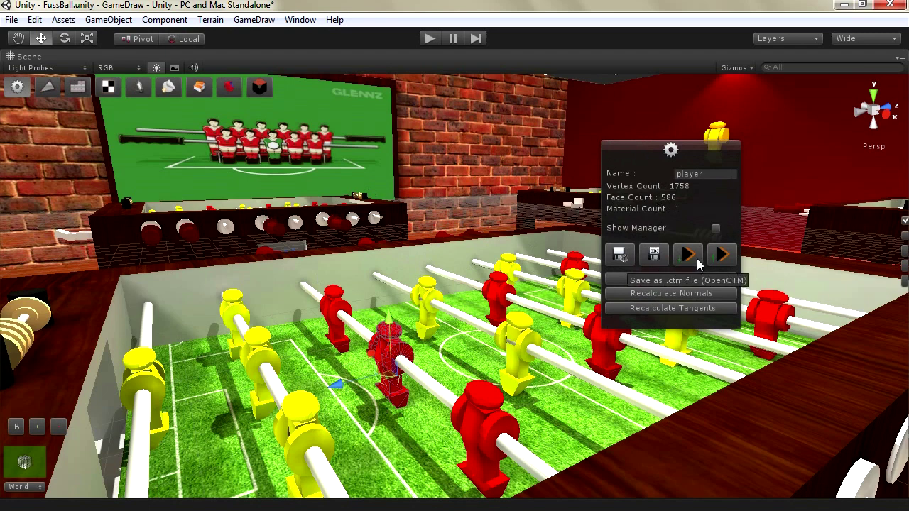
pyautogui.click(654, 258)
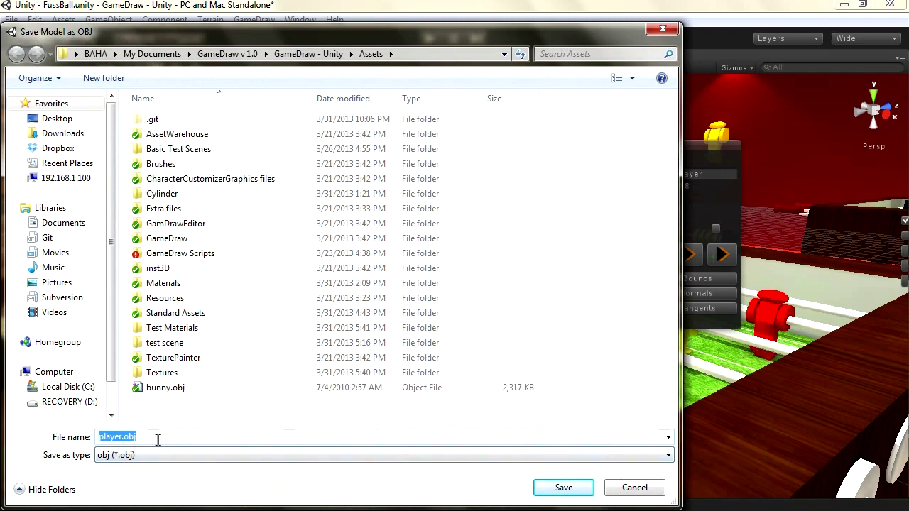
# Save the mesh as player.obj, then reveal the project folder in Windows Explorer
pyautogui.click(563, 489)
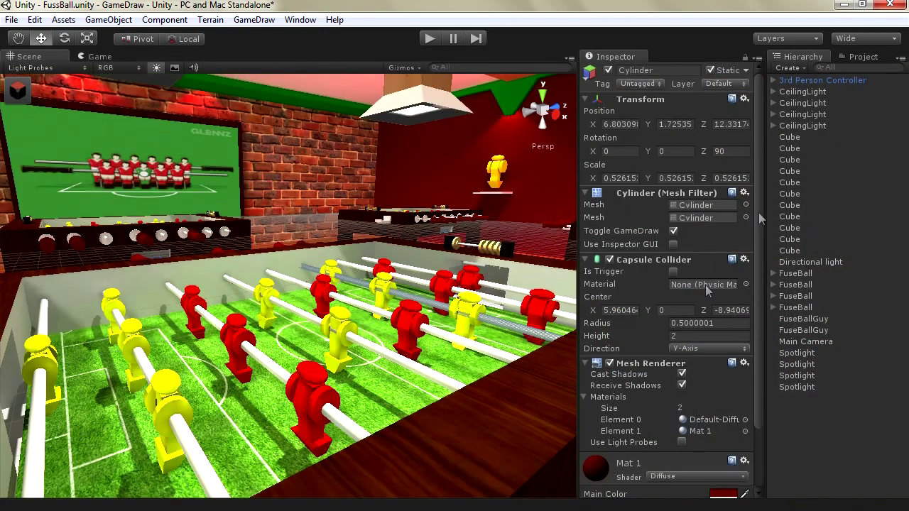
pyautogui.click(856, 57)
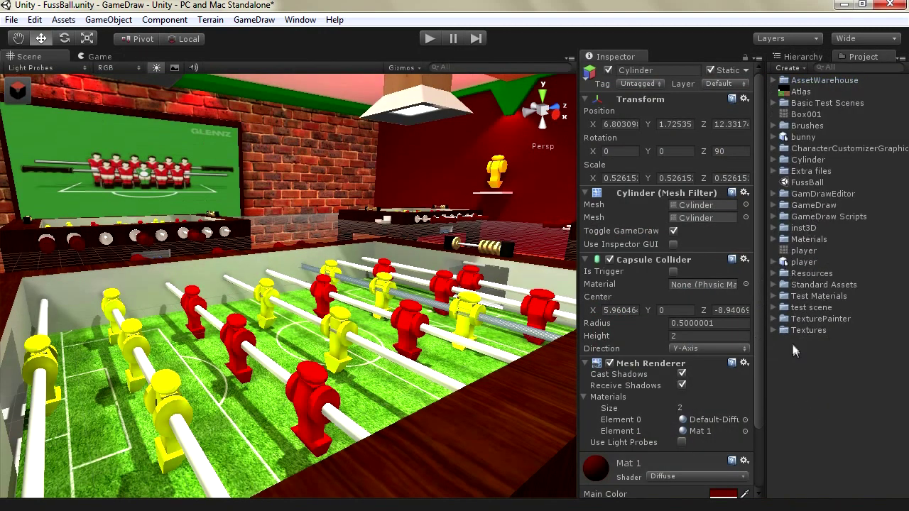
pyautogui.rightClick(793, 348)
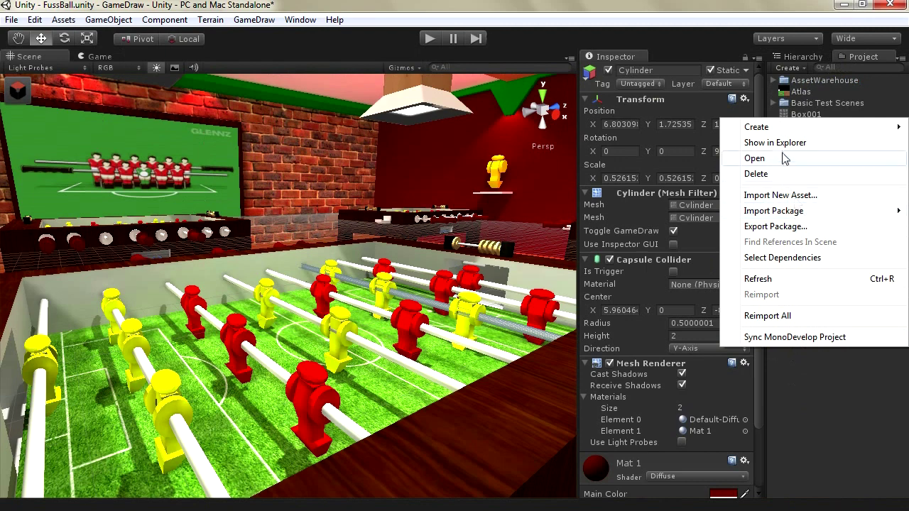
pyautogui.click(775, 143)
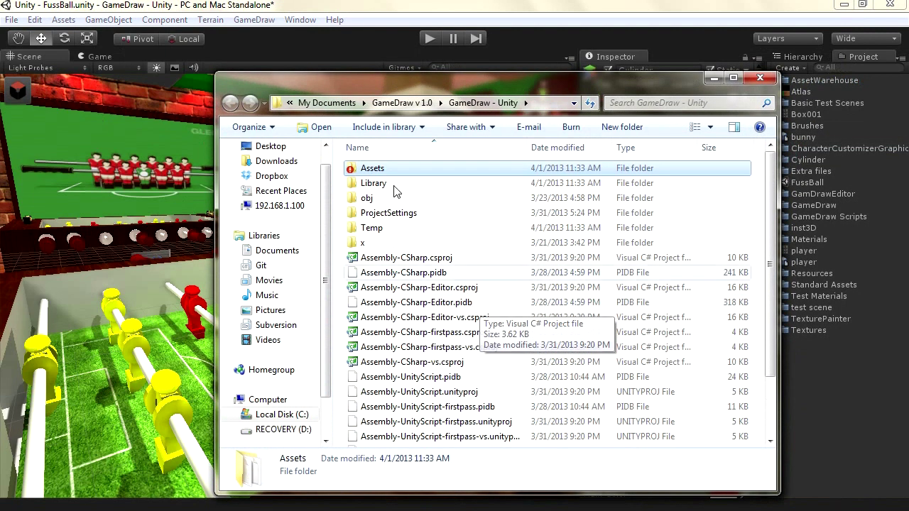
# Open the Assets folder in Explorer and select the exported player.obj file
pyautogui.doubleClick(369, 170)
pyautogui.scroll(-2, 434, 249)
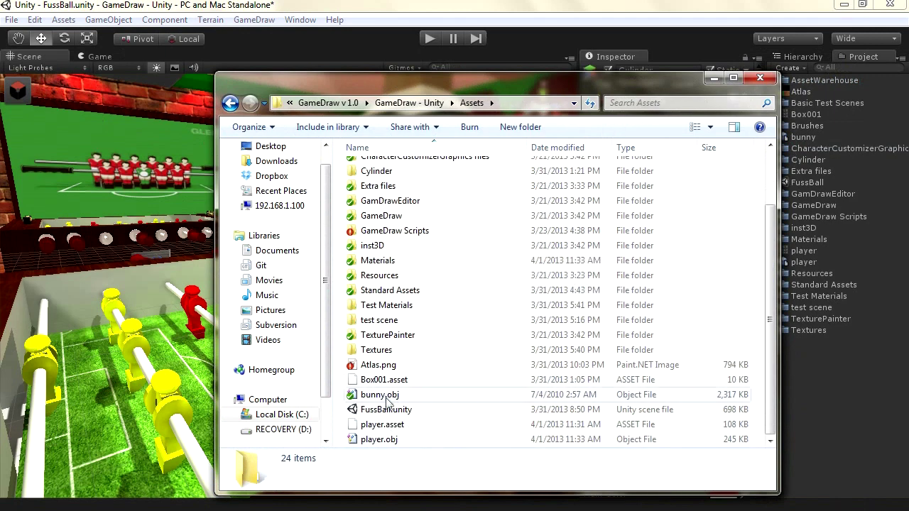
pyautogui.click(379, 439)
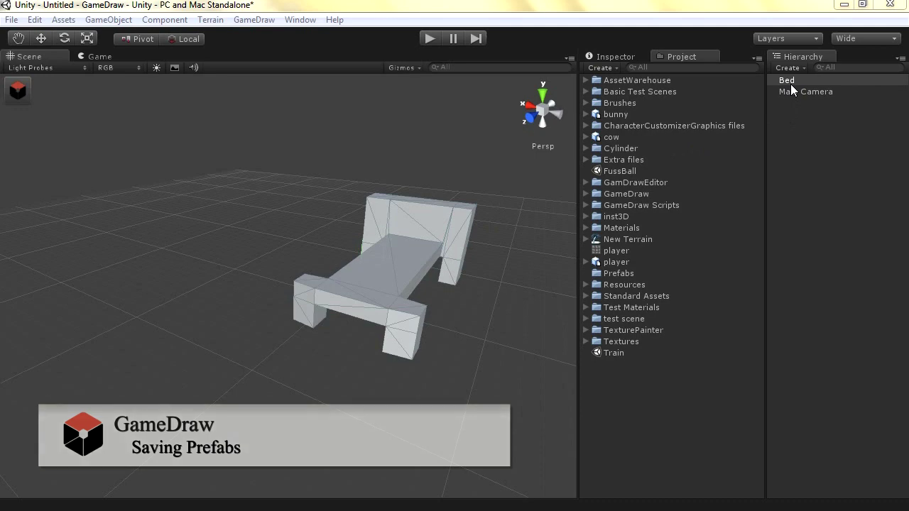
# Make a Bed prefab in the Prefabs folder, then inspect the prefab and its Cube mesh
pyautogui.moveTo(795, 82); pyautogui.dragTo(616, 280)
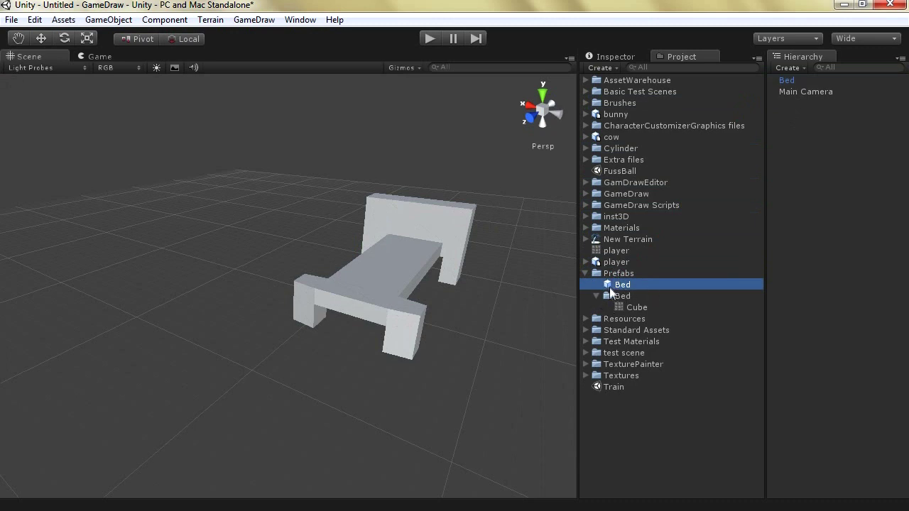
pyautogui.click(623, 306)
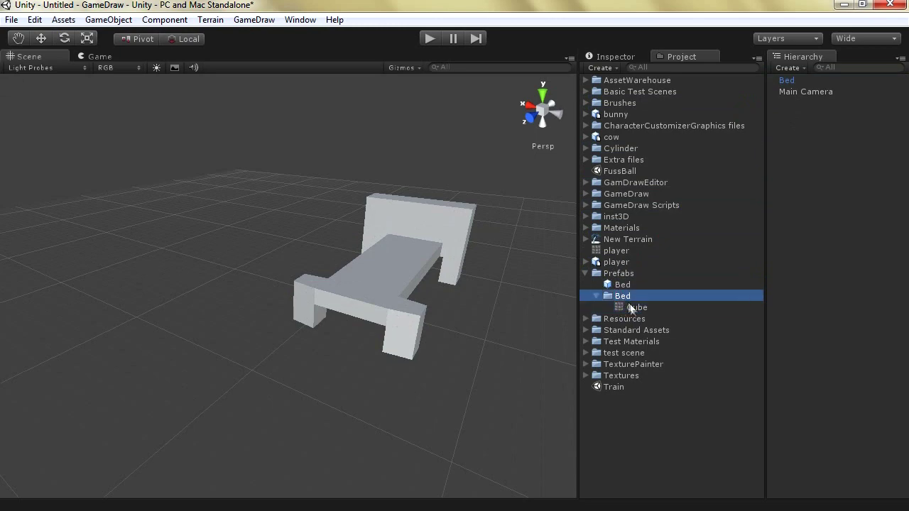
pyautogui.click(606, 287)
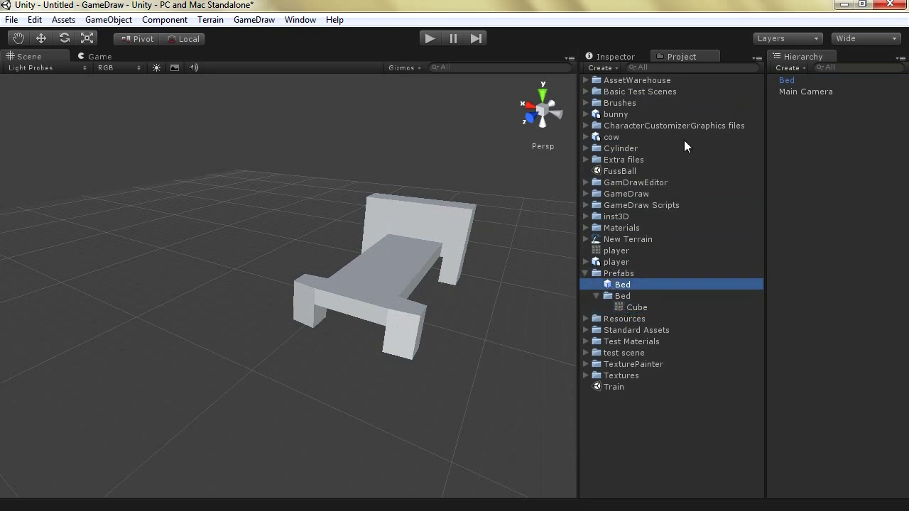
pyautogui.click(615, 56)
pyautogui.scroll(-1, 632, 333)
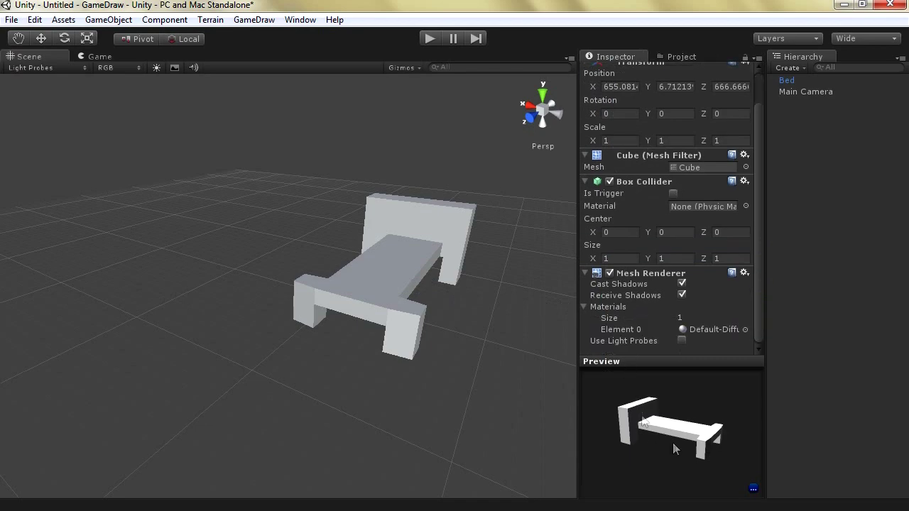
pyautogui.moveTo(648, 398)
pyautogui.mouseDown()
pyautogui.moveTo(635, 420)
pyautogui.moveTo(619, 416)
pyautogui.moveTo(609, 442)
pyautogui.moveTo(629, 427)
pyautogui.mouseUp()
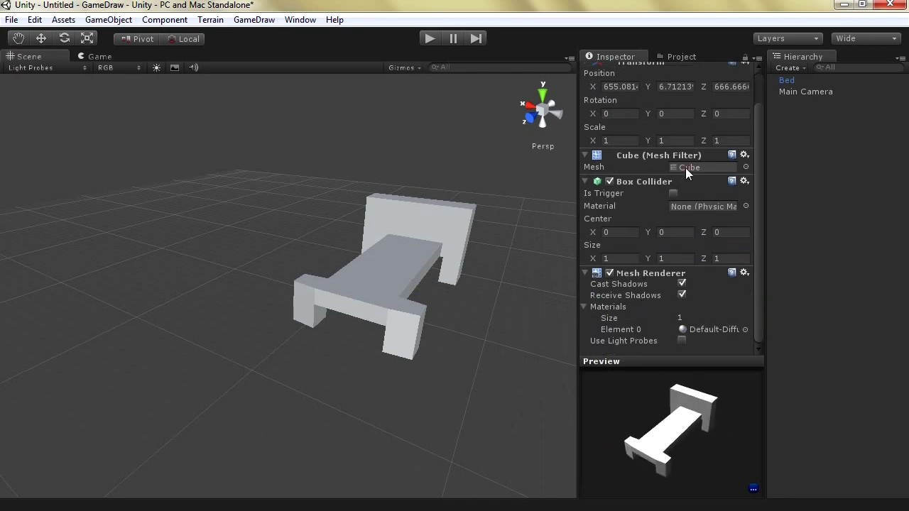
pyautogui.click(663, 57)
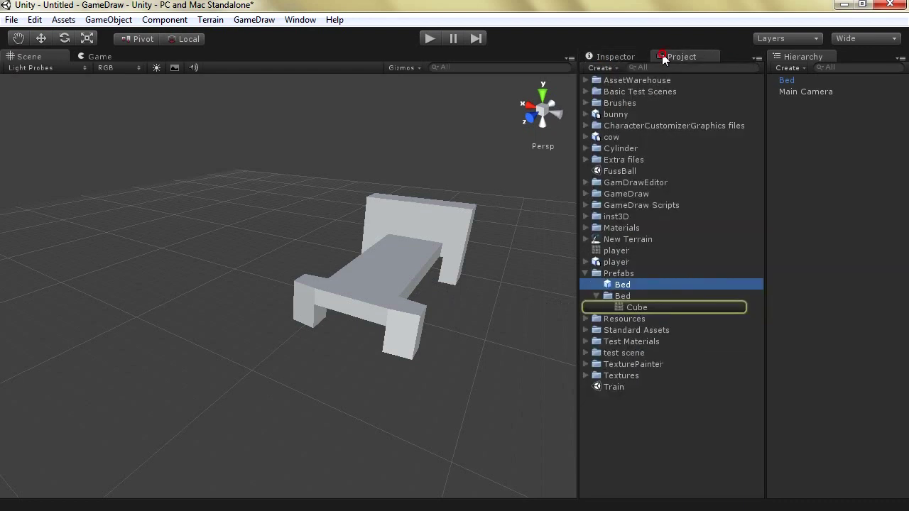
pyautogui.click(626, 309)
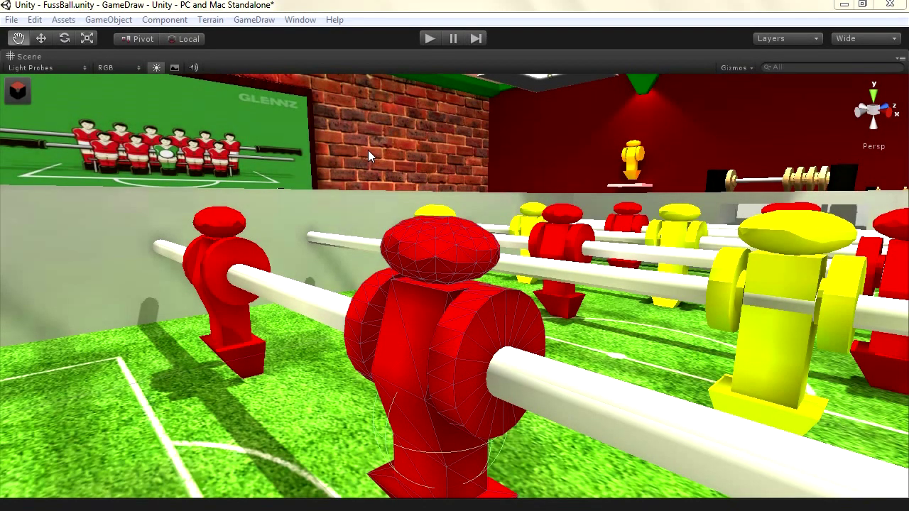
# Add a second copy of the player mesh to the GameDraw list and rename it player2
pyautogui.click(22, 93)
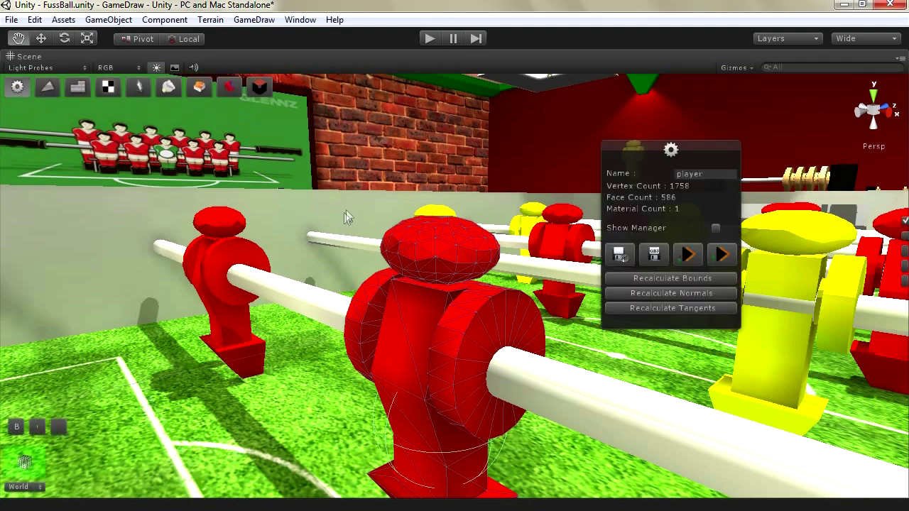
pyautogui.click(29, 463)
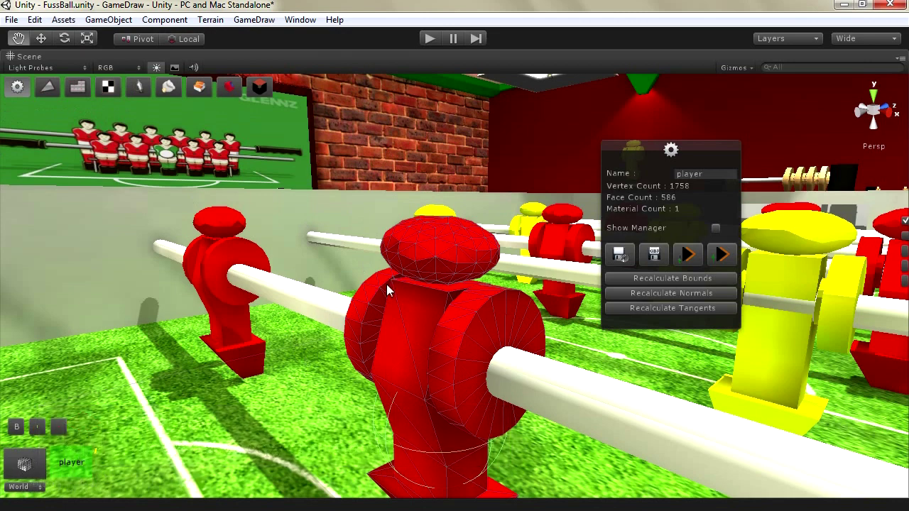
pyautogui.click(36, 427)
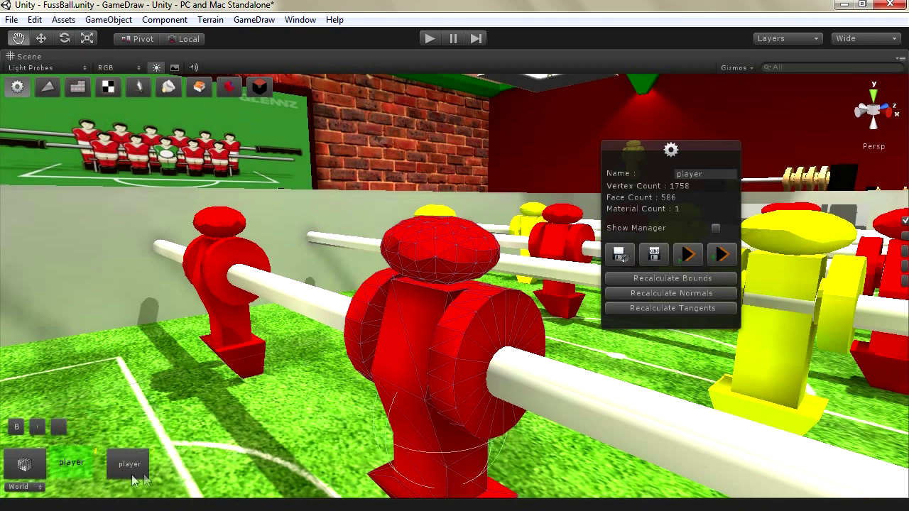
pyautogui.click(714, 175)
pyautogui.write('2')
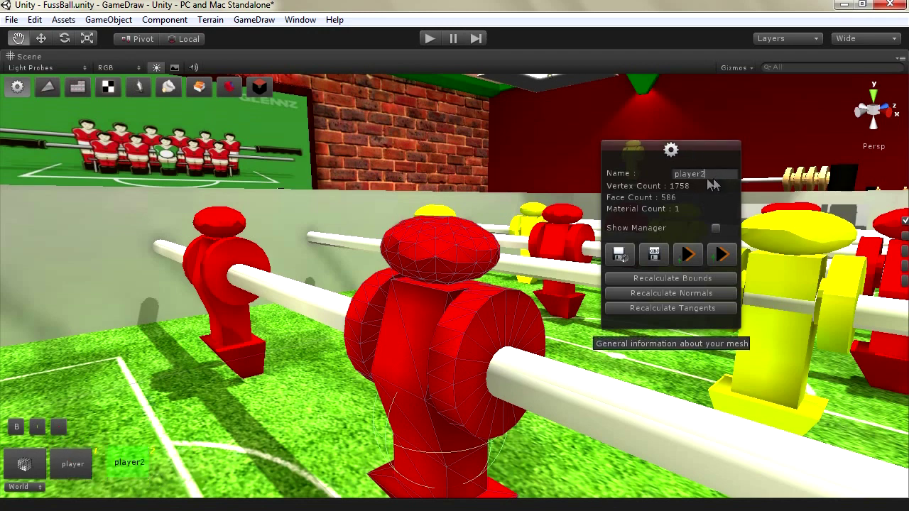
pyautogui.moveTo(640, 162); pyautogui.dragTo(653, 165)
# Select the red player's head vertices and drag them upward to stretch the head
pyautogui.click(48, 86)
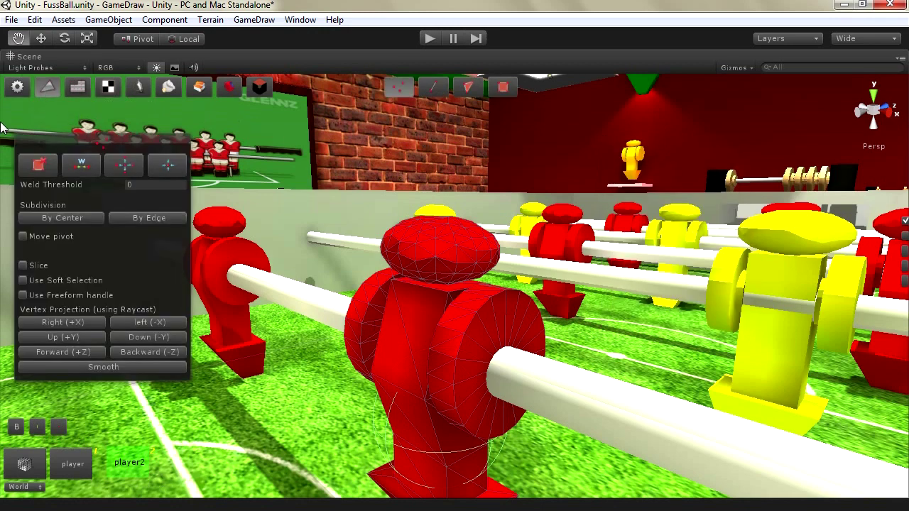
pyautogui.moveTo(56, 146); pyautogui.dragTo(705, 182)
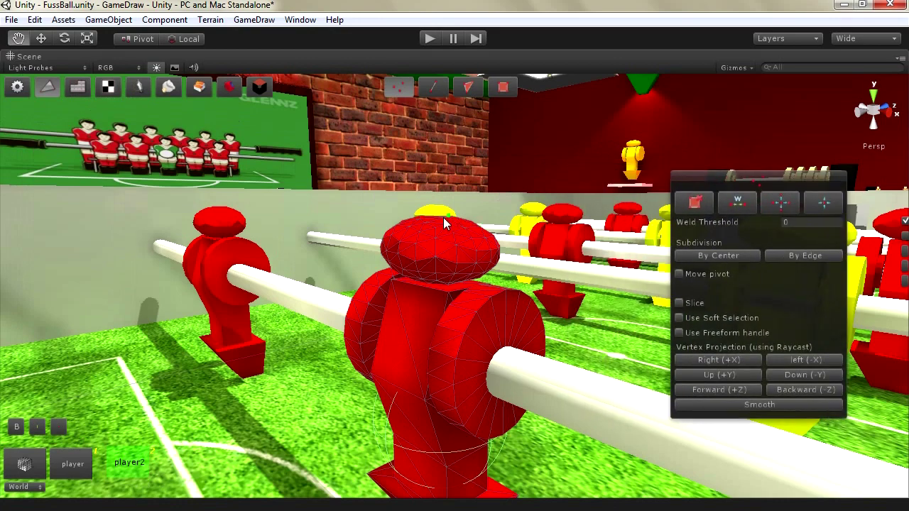
pyautogui.moveTo(432, 222); pyautogui.dragTo(486, 256, button='middle')
pyautogui.click(41, 40)
pyautogui.moveTo(436, 190); pyautogui.dragTo(569, 272)
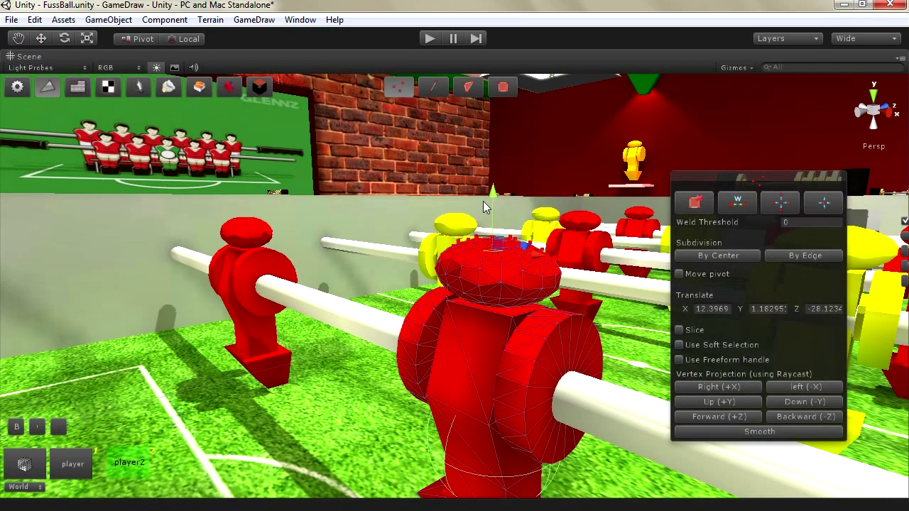
pyautogui.moveTo(497, 198); pyautogui.dragTo(498, 94)
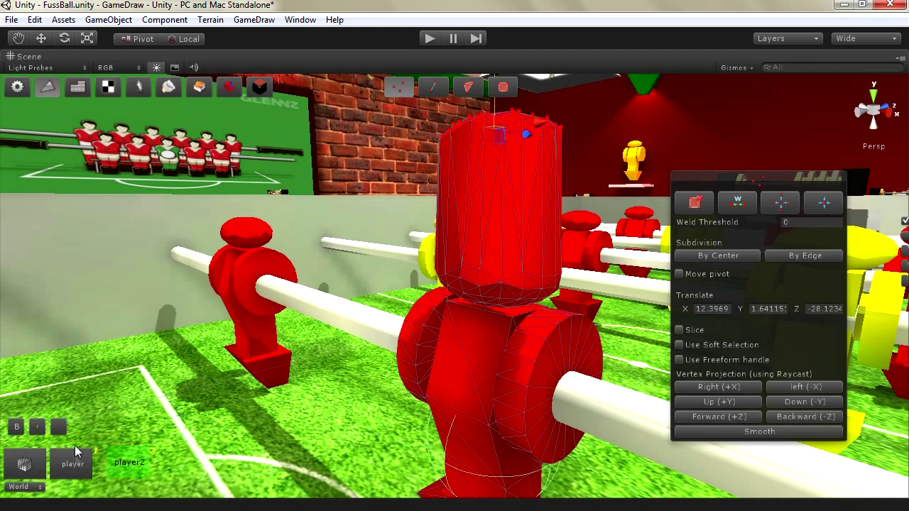
# Toggle between the tall-headed player and round-headed player2 meshes to compare them
pyautogui.click(128, 465)
pyautogui.click(74, 465)
pyautogui.click(124, 466)
pyautogui.click(73, 465)
pyautogui.click(123, 466)
pyautogui.click(73, 465)
pyautogui.click(117, 466)
pyautogui.click(73, 464)
pyautogui.click(125, 466)
pyautogui.click(79, 464)
pyautogui.click(125, 466)
pyautogui.click(74, 465)
pyautogui.click(125, 465)
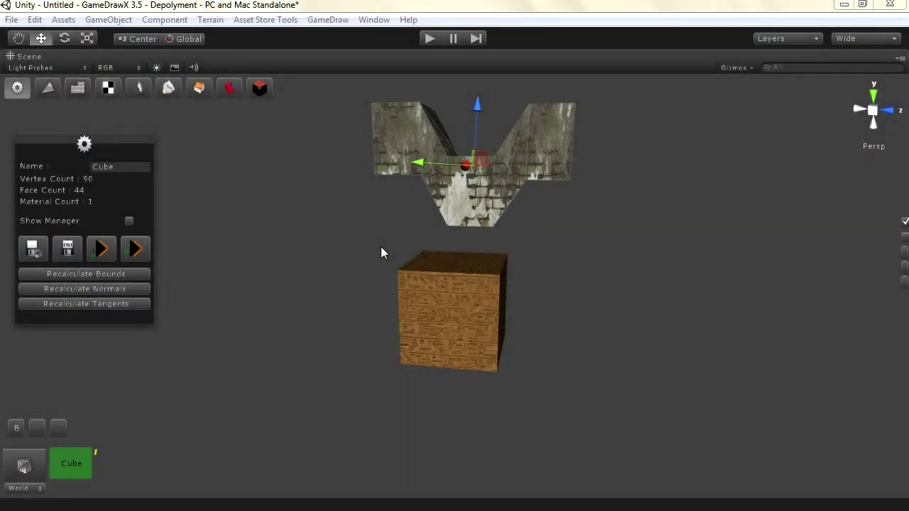
# Move the stone piece down and push it into the front of the wooden cube
pyautogui.keyDown('alt'); pyautogui.moveTo(451, 259); pyautogui.dragTo(490, 250); pyautogui.keyUp('alt')
pyautogui.moveTo(523, 225); pyautogui.dragTo(519, 248)
pyautogui.click(87, 40)
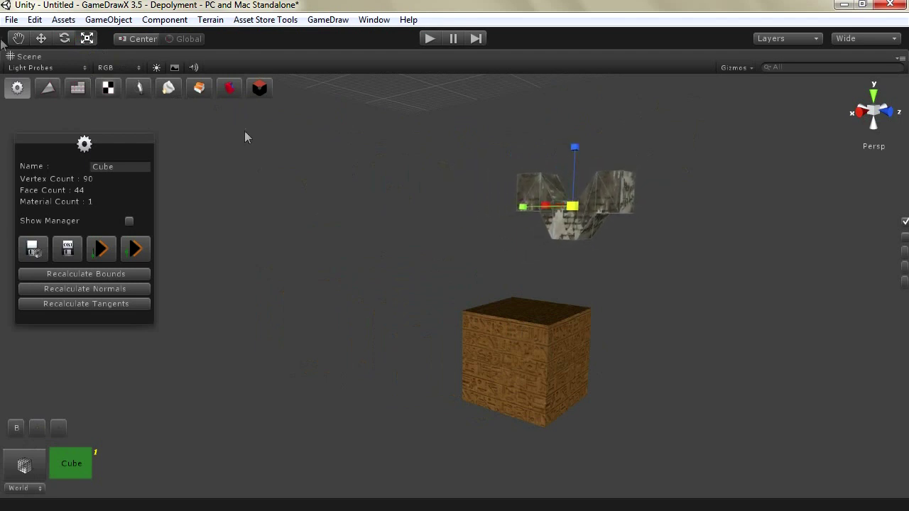
pyautogui.click(48, 42)
pyautogui.moveTo(519, 216); pyautogui.dragTo(540, 290)
pyautogui.moveTo(503, 352); pyautogui.dragTo(488, 369)
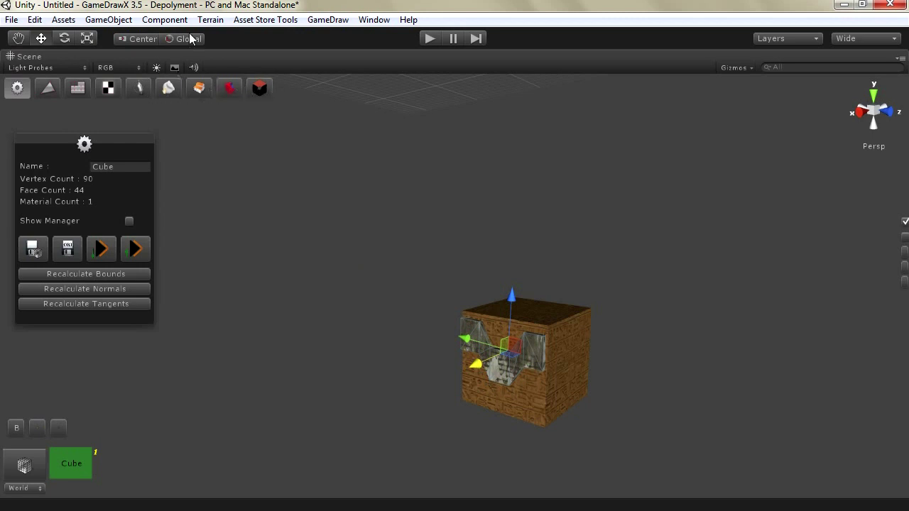
# Shrink the stone piece, nudge it into place, and bring up Boolean Operations
pyautogui.press('r')
pyautogui.moveTo(509, 359); pyautogui.dragTo(416, 299)
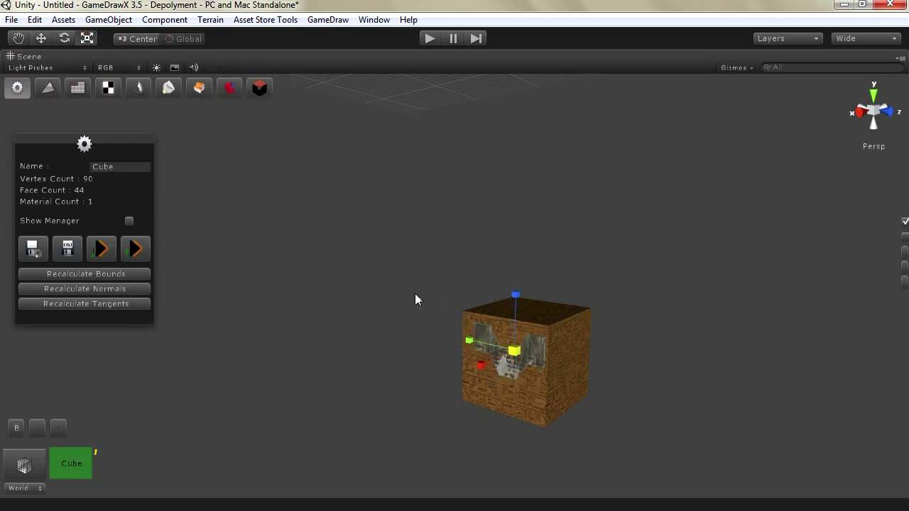
pyautogui.click(39, 40)
pyautogui.moveTo(472, 345); pyautogui.dragTo(476, 368)
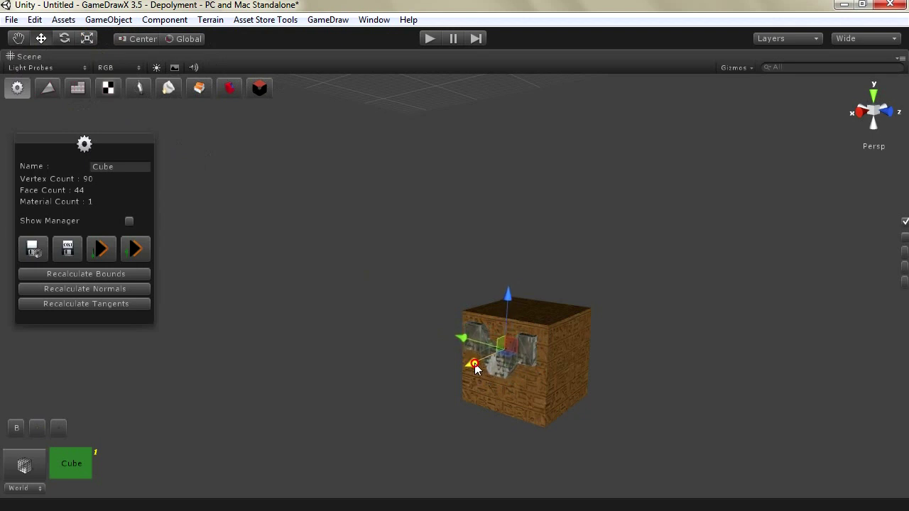
pyautogui.click(229, 88)
# Rename the boolean result from Result to NewObject and pick Subtract as the operation
pyautogui.moveTo(426, 148); pyautogui.dragTo(653, 119)
pyautogui.click(691, 133)
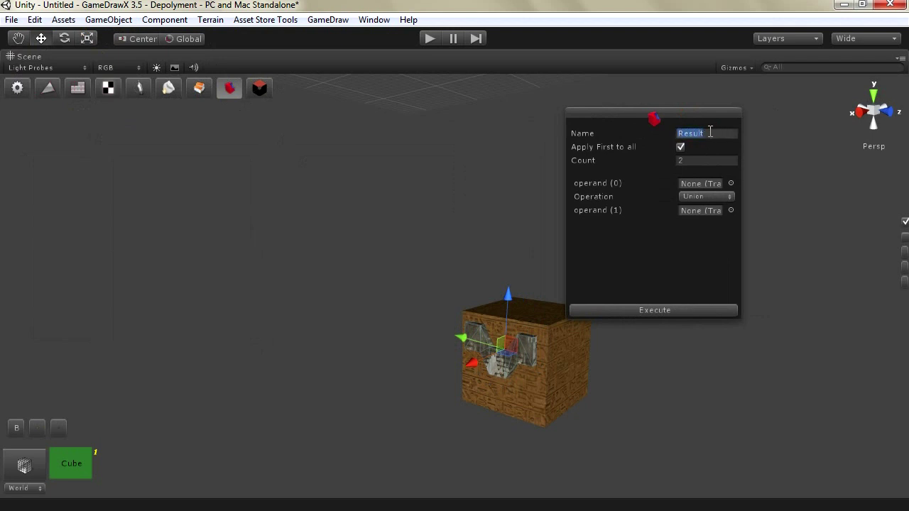
pyautogui.write('New Ob')
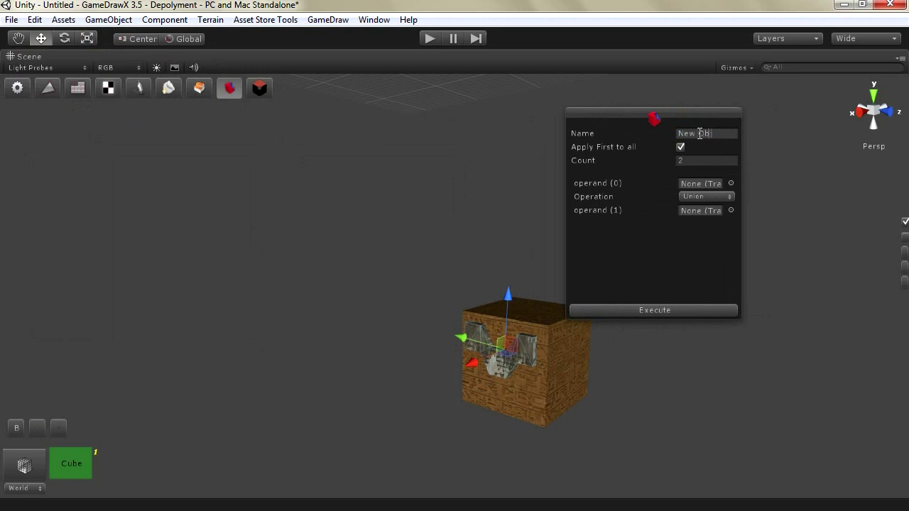
pyautogui.write('O')
pyautogui.moveTo(612, 116); pyautogui.dragTo(647, 90)
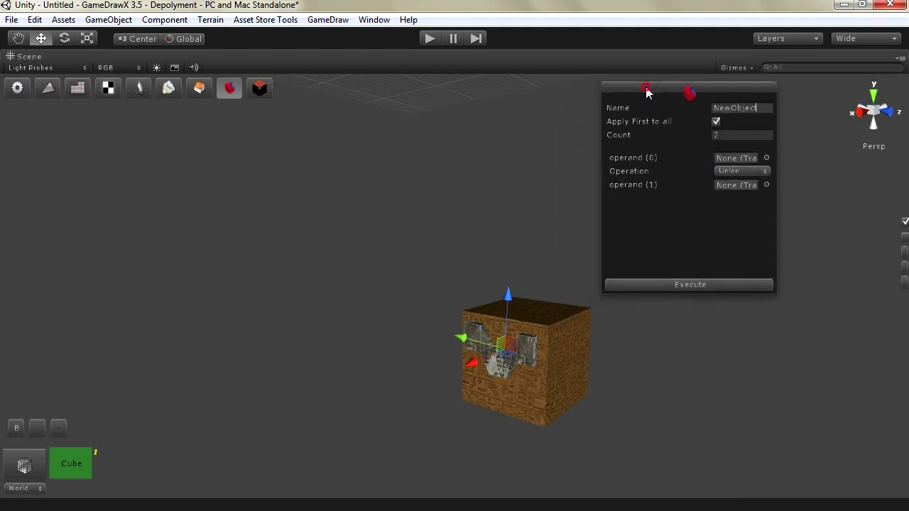
pyautogui.click(762, 172)
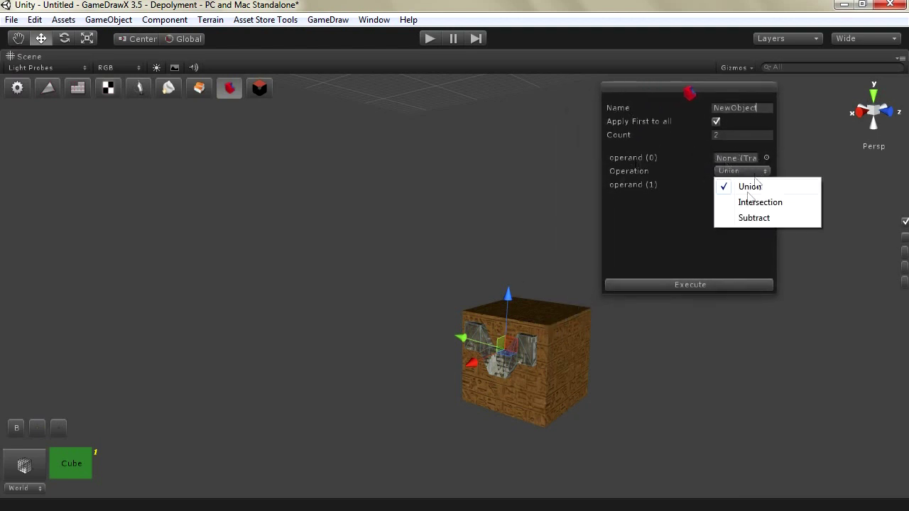
pyautogui.click(750, 217)
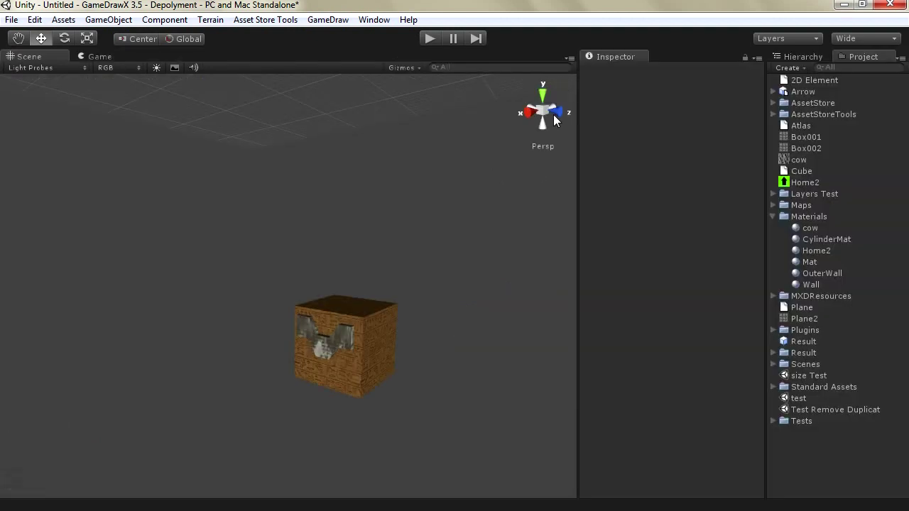
# Set the two Cubes as operands (0) and (1), execute, and select the resulting NewObject
pyautogui.click(332, 340)
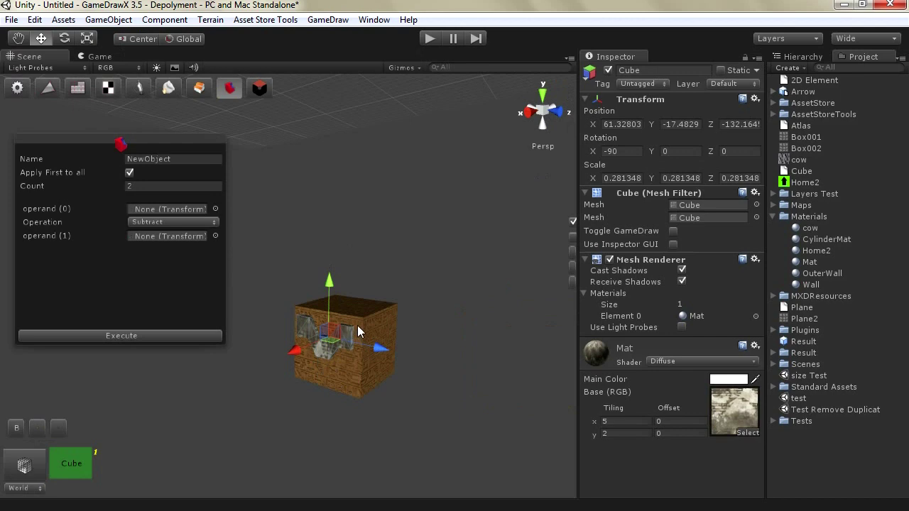
pyautogui.click(332, 348)
pyautogui.click(299, 328)
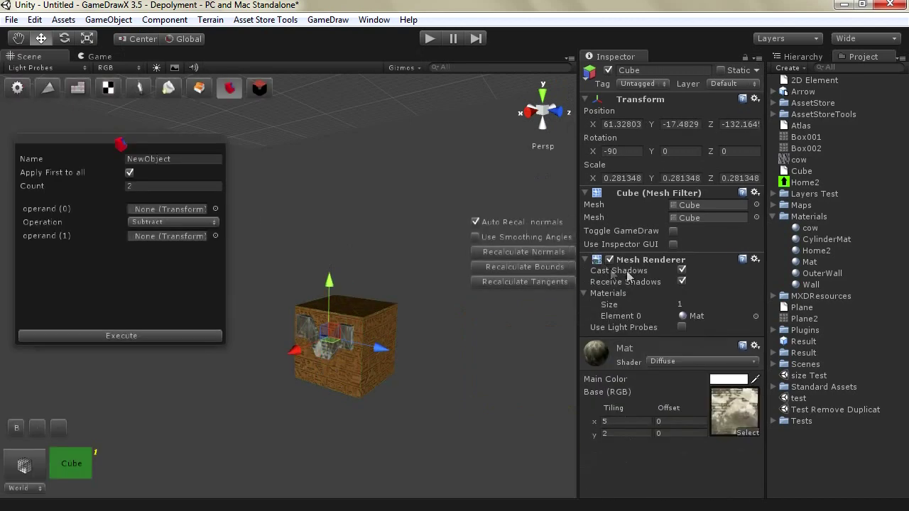
pyautogui.click(797, 56)
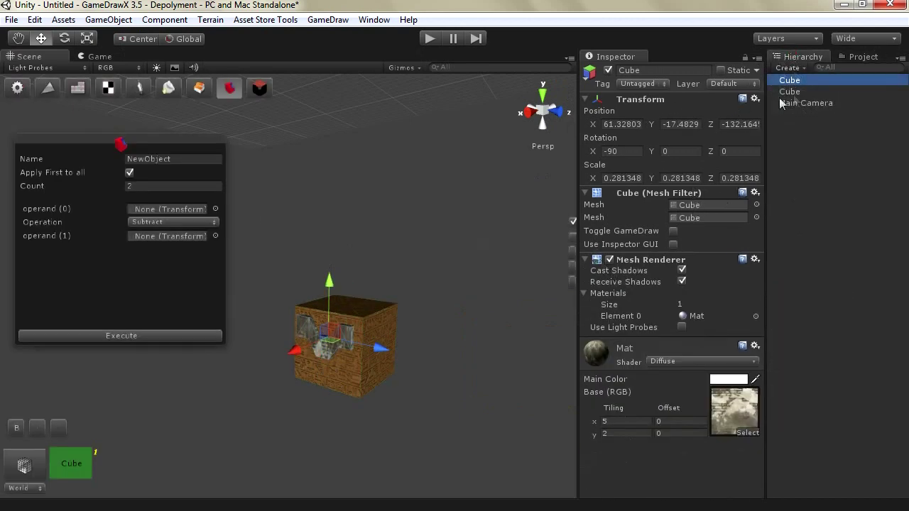
pyautogui.moveTo(785, 92); pyautogui.dragTo(161, 209)
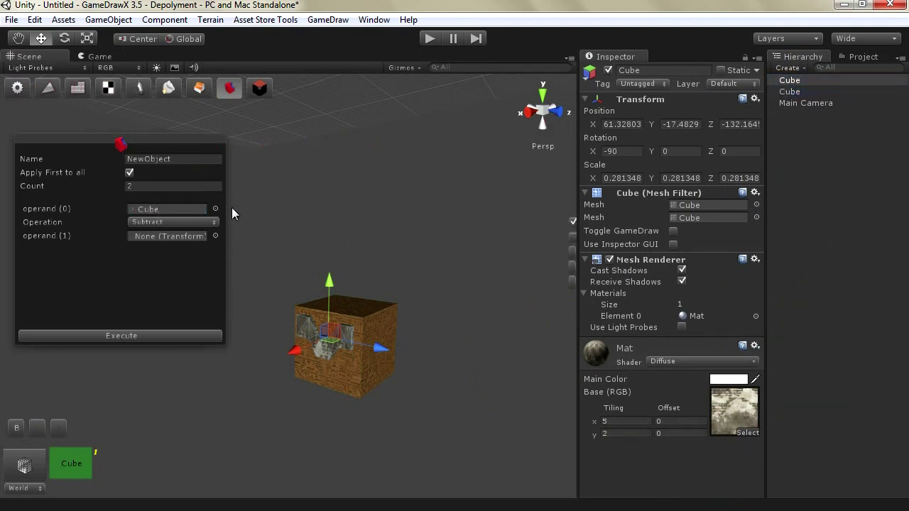
pyautogui.click(790, 92)
pyautogui.click(791, 81)
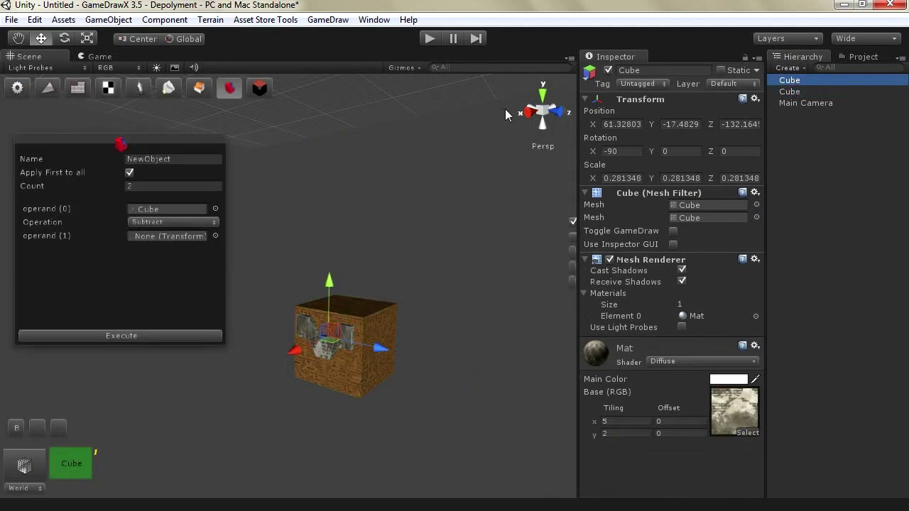
pyautogui.moveTo(788, 83); pyautogui.dragTo(161, 244)
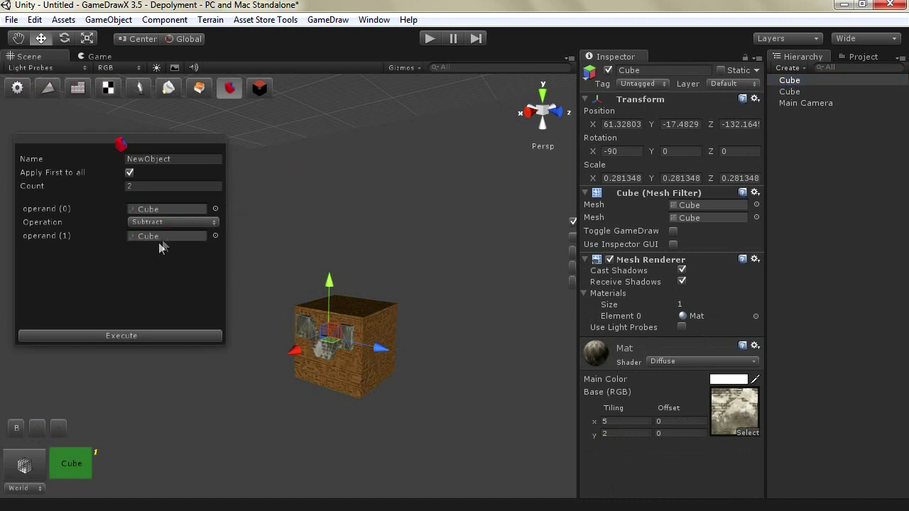
pyautogui.click(129, 336)
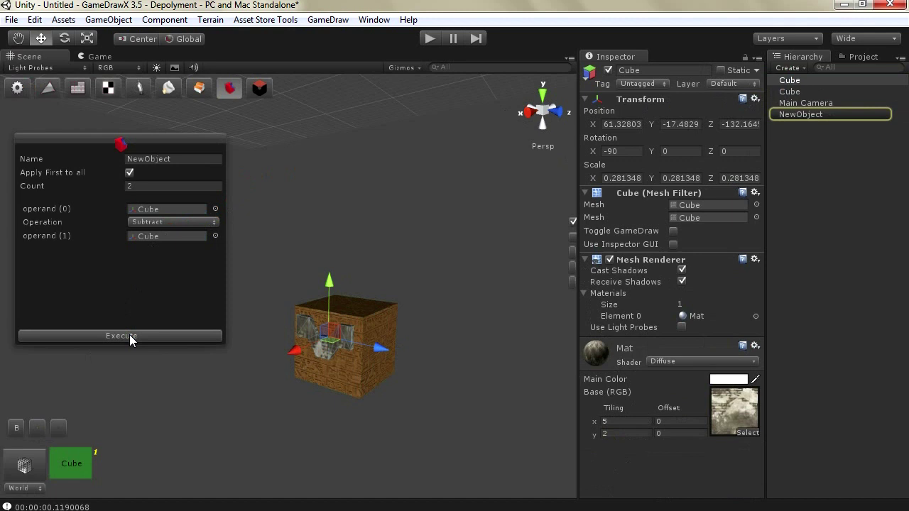
pyautogui.click(796, 114)
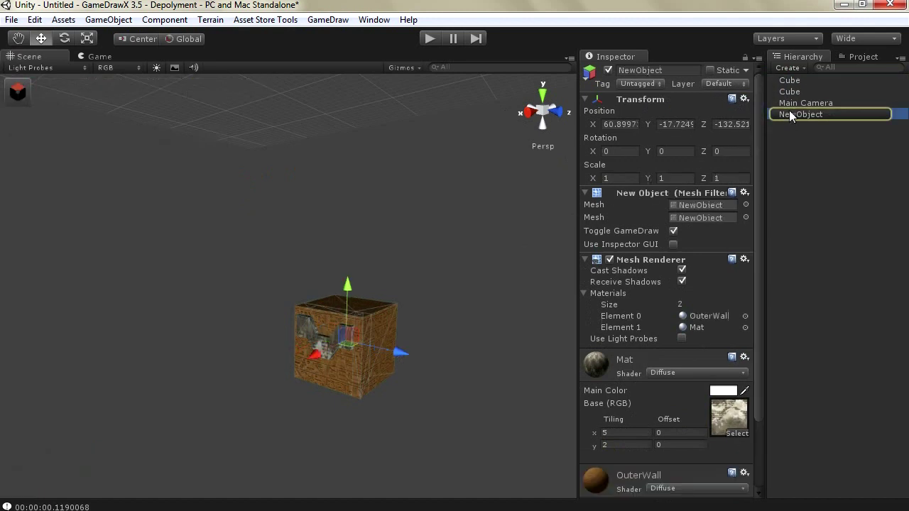
# Drag NewObject out along Z, frame it, and shift the inner cube slightly along X
pyautogui.click(349, 346)
pyautogui.moveTo(349, 347); pyautogui.dragTo(252, 365)
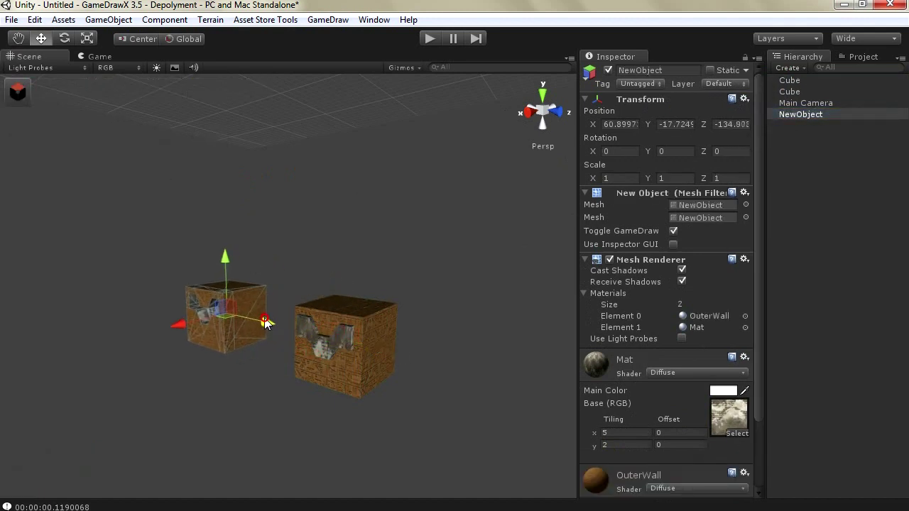
pyautogui.press('f')
pyautogui.scroll(10, 254, 358)
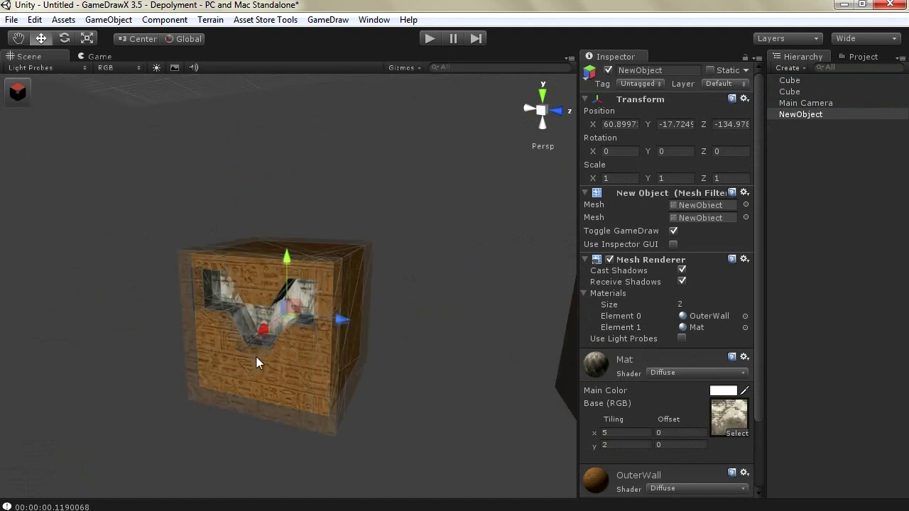
pyautogui.scroll(-5, 256, 353)
pyautogui.scroll(-5, 257, 352)
pyautogui.scroll(2, 257, 360)
pyautogui.scroll(-5, 257, 358)
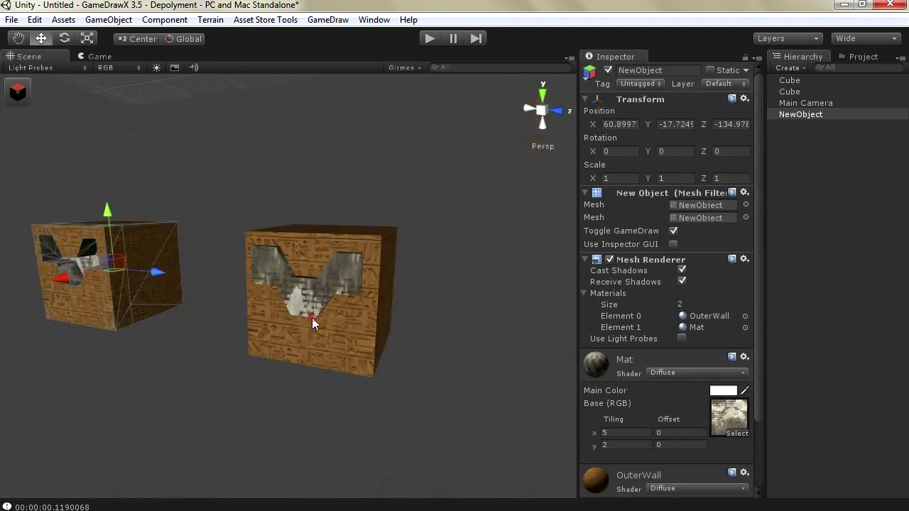
pyautogui.click(283, 301)
pyautogui.click(279, 302)
pyautogui.moveTo(279, 304); pyautogui.dragTo(263, 307)
# Set the boolean operand count to 5 with a separate operation per operand
pyautogui.click(182, 225)
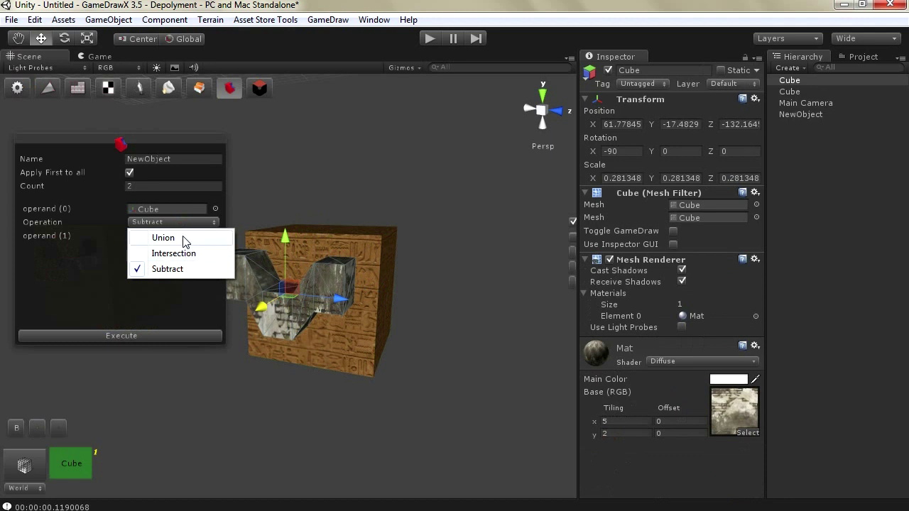
pyautogui.click(166, 187)
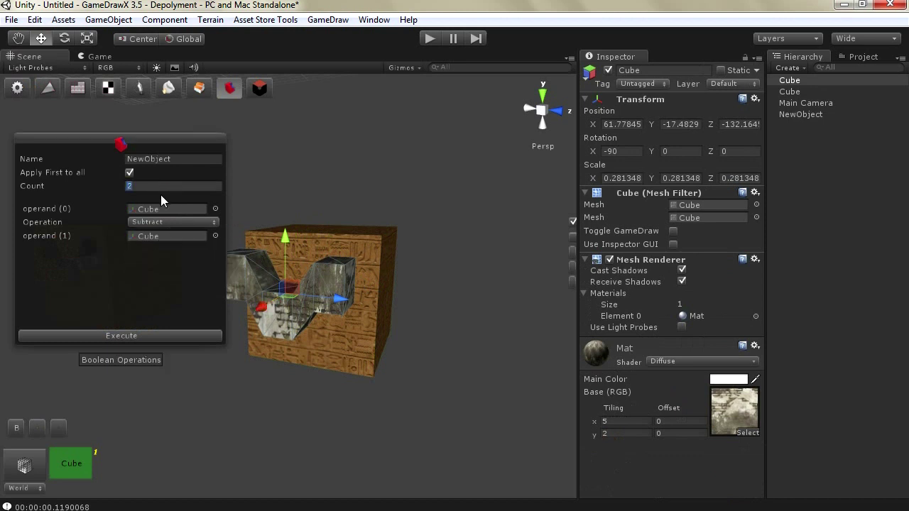
pyautogui.write('5')
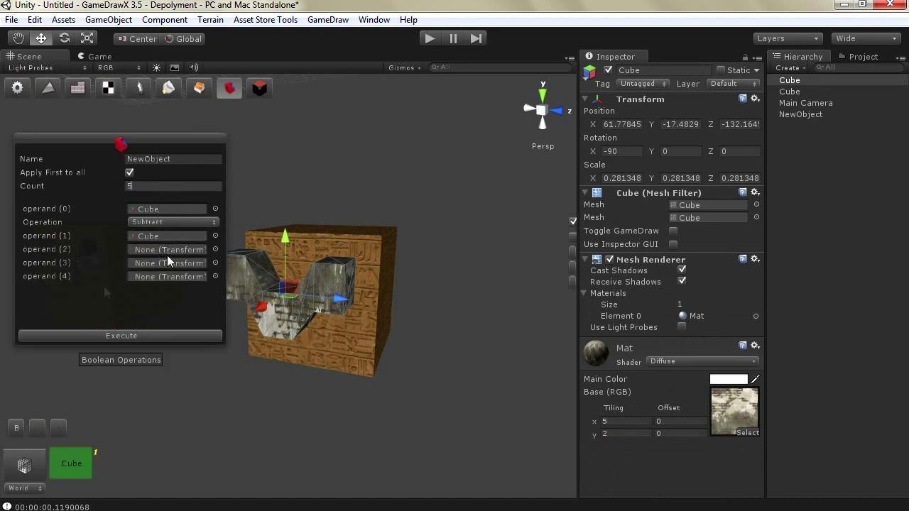
pyautogui.click(129, 174)
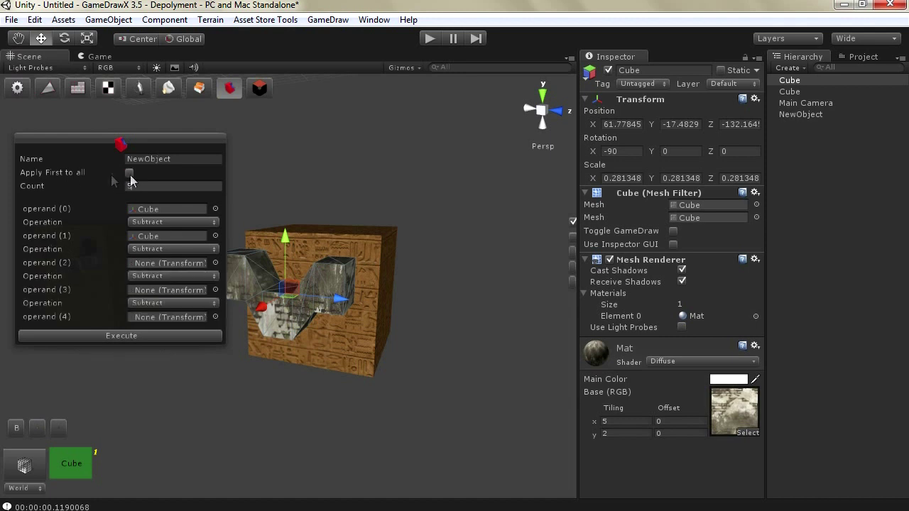
pyautogui.click(158, 250)
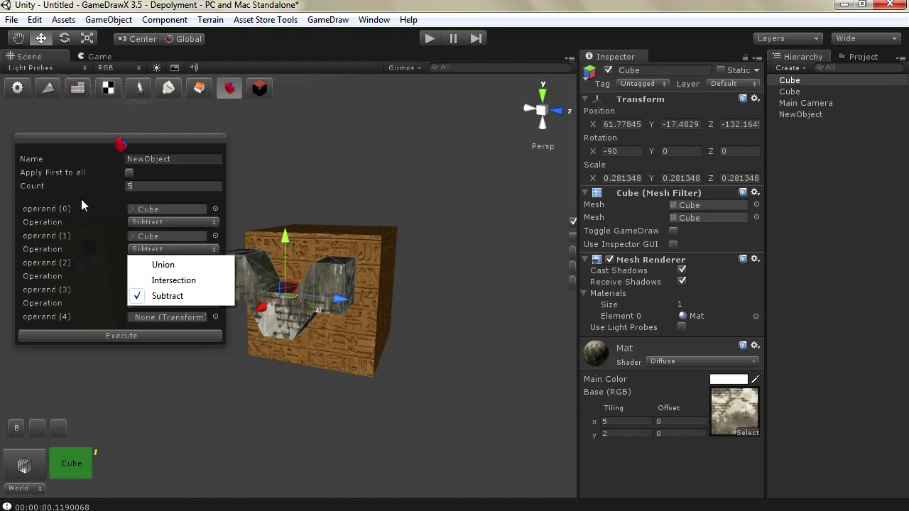
pyautogui.click(96, 203)
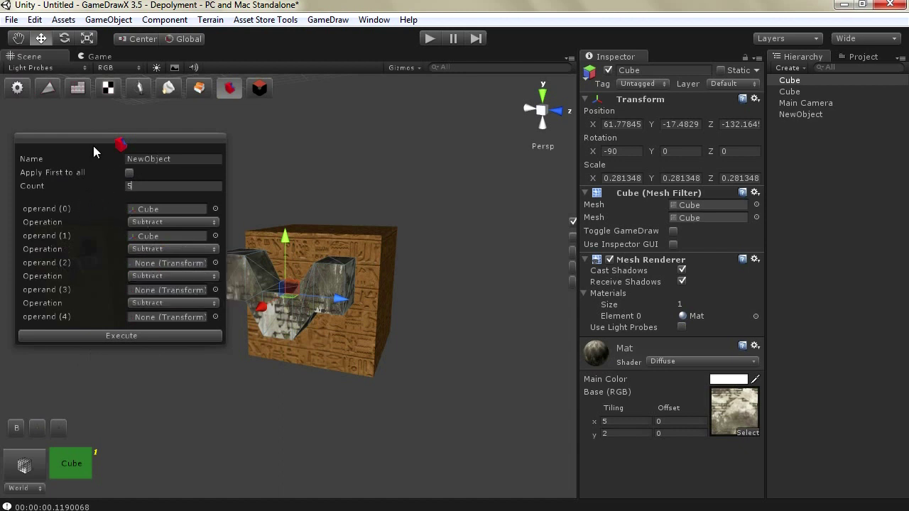
pyautogui.moveTo(93, 146); pyautogui.dragTo(95, 130)
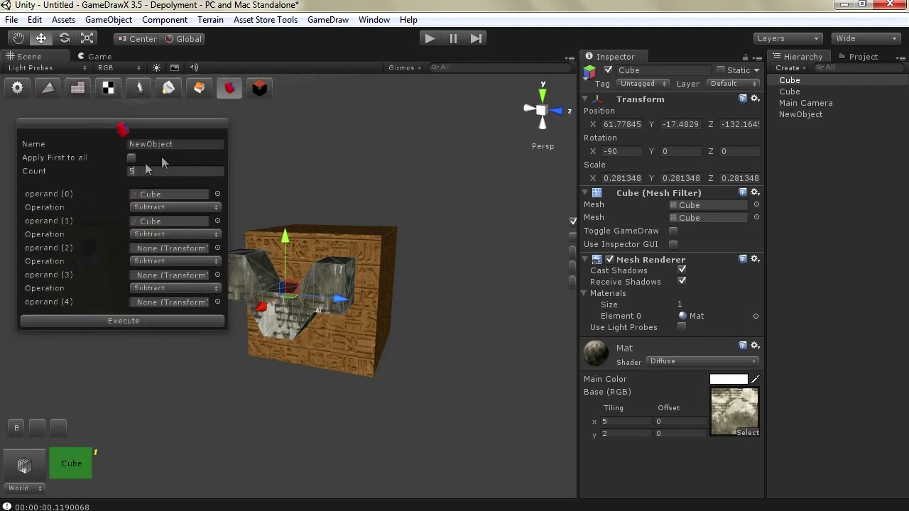
pyautogui.moveTo(96, 124); pyautogui.dragTo(363, 160)
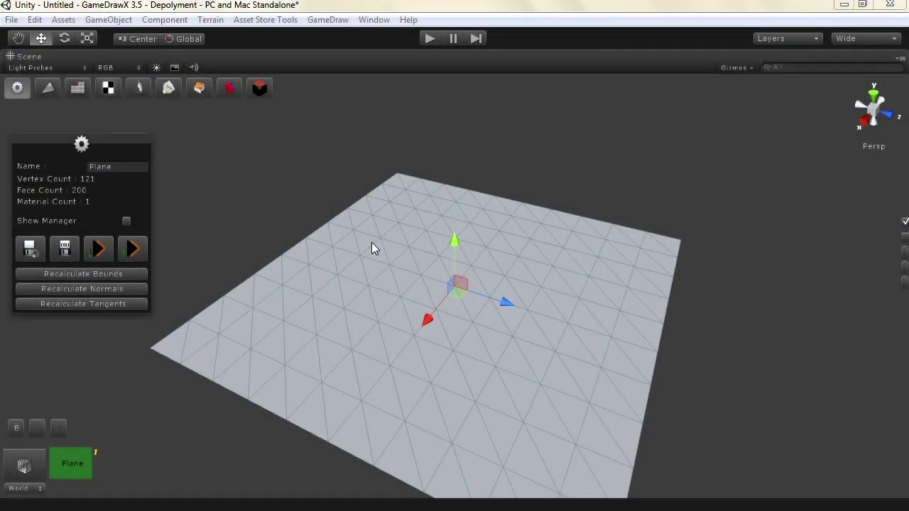
# With the sculpt tool, raise Gaussian bumps on the plane, boosting brush strength to 14.3
pyautogui.click(168, 91)
pyautogui.moveTo(164, 149)
pyautogui.mouseDown()
pyautogui.moveTo(817, 177)
pyautogui.moveTo(807, 168)
pyautogui.moveTo(764, 174)
pyautogui.moveTo(801, 157)
pyautogui.moveTo(793, 152)
pyautogui.mouseUp()
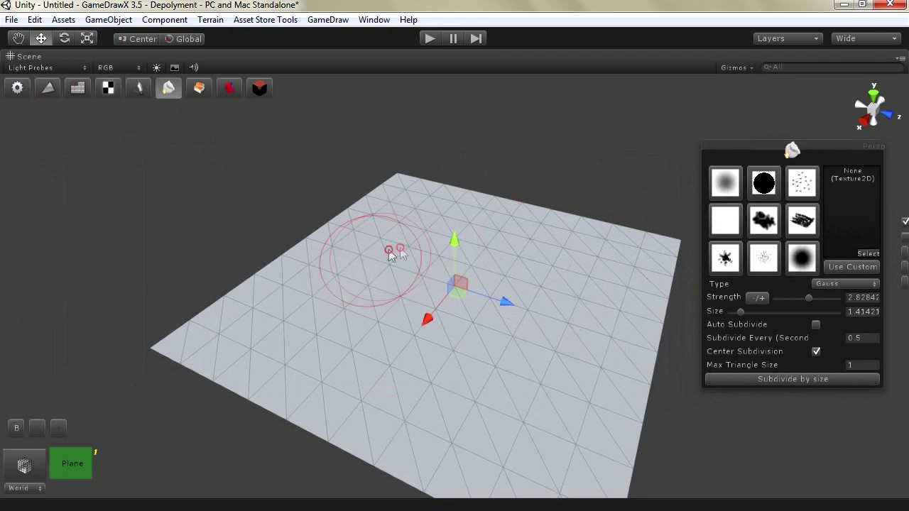
pyautogui.moveTo(466, 246)
pyautogui.mouseDown()
pyautogui.moveTo(589, 270)
pyautogui.moveTo(473, 267)
pyautogui.moveTo(375, 250)
pyautogui.moveTo(516, 277)
pyautogui.moveTo(579, 301)
pyautogui.moveTo(425, 351)
pyautogui.moveTo(484, 348)
pyautogui.moveTo(533, 314)
pyautogui.mouseUp()
pyautogui.moveTo(809, 297); pyautogui.dragTo(818, 298)
pyautogui.moveTo(620, 292)
pyautogui.mouseDown()
pyautogui.moveTo(598, 305)
pyautogui.moveTo(507, 252)
pyautogui.moveTo(426, 223)
pyautogui.moveTo(345, 253)
pyautogui.moveTo(347, 331)
pyautogui.moveTo(552, 358)
pyautogui.moveTo(545, 404)
pyautogui.moveTo(448, 336)
pyautogui.moveTo(402, 270)
pyautogui.moveTo(373, 269)
pyautogui.moveTo(423, 239)
pyautogui.moveTo(502, 223)
pyautogui.moveTo(599, 235)
pyautogui.moveTo(576, 253)
pyautogui.moveTo(443, 197)
pyautogui.moveTo(564, 261)
pyautogui.mouseUp()
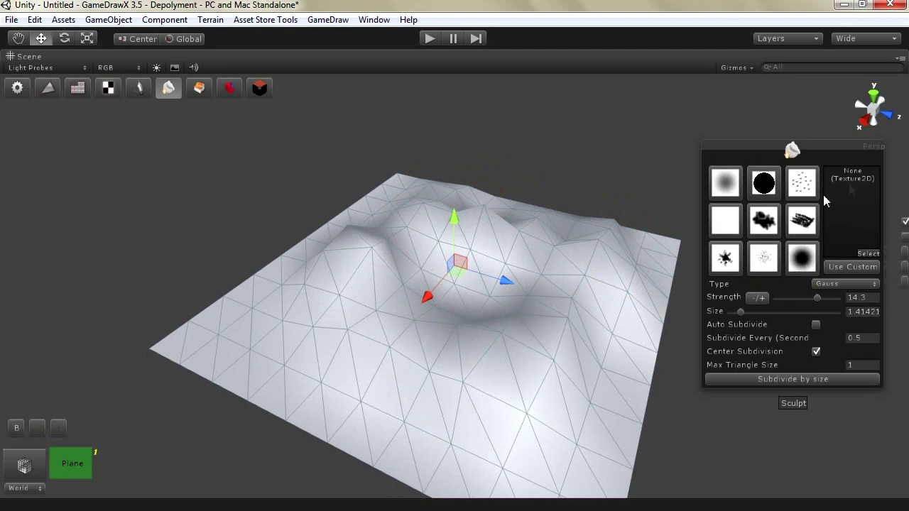
pyautogui.moveTo(844, 154)
pyautogui.mouseDown()
pyautogui.moveTo(816, 135)
pyautogui.moveTo(787, 135)
pyautogui.mouseUp()
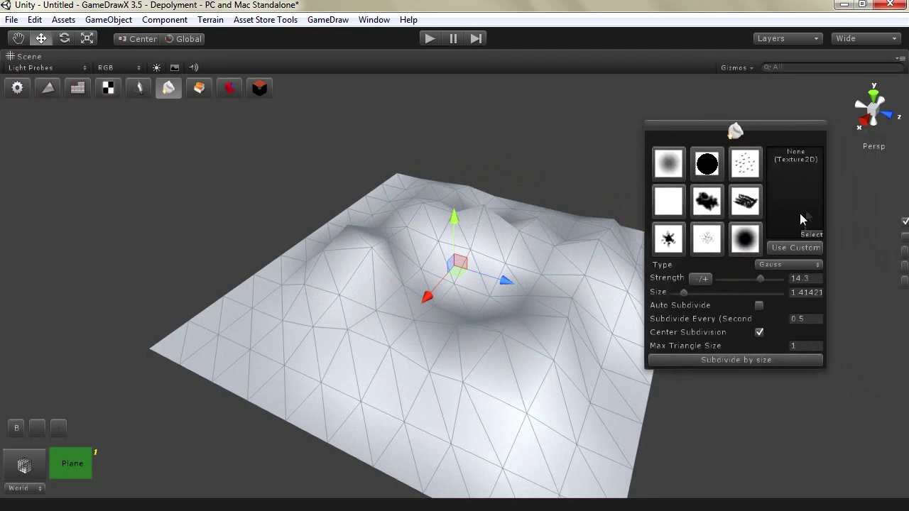
# Keep the Gauss brush, sculpt ridges, then dent the terrain centre at strength -3.9
pyautogui.click(799, 266)
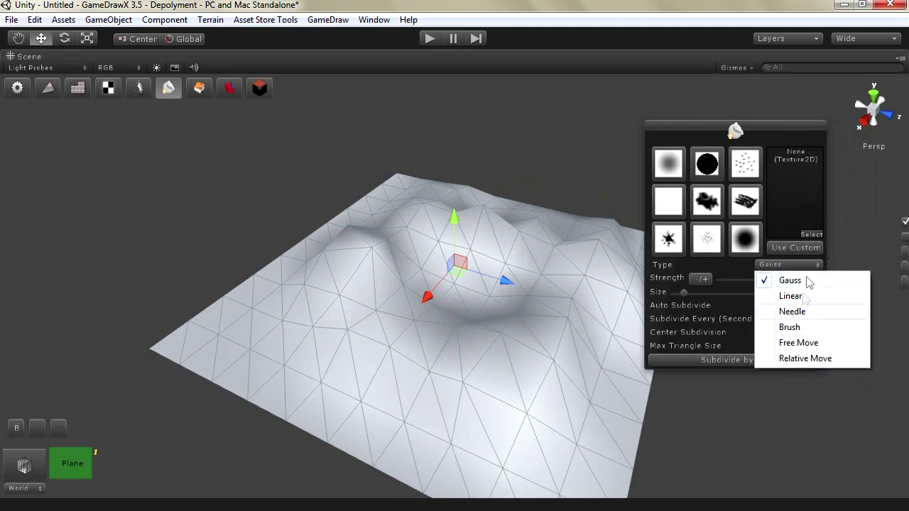
pyautogui.click(792, 267)
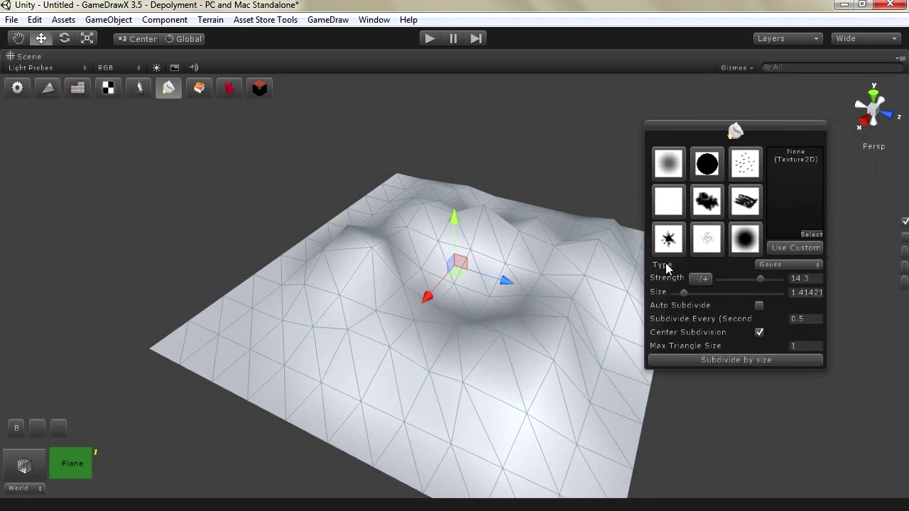
pyautogui.moveTo(582, 306)
pyautogui.mouseDown()
pyautogui.moveTo(530, 334)
pyautogui.moveTo(483, 316)
pyautogui.moveTo(495, 377)
pyautogui.mouseUp()
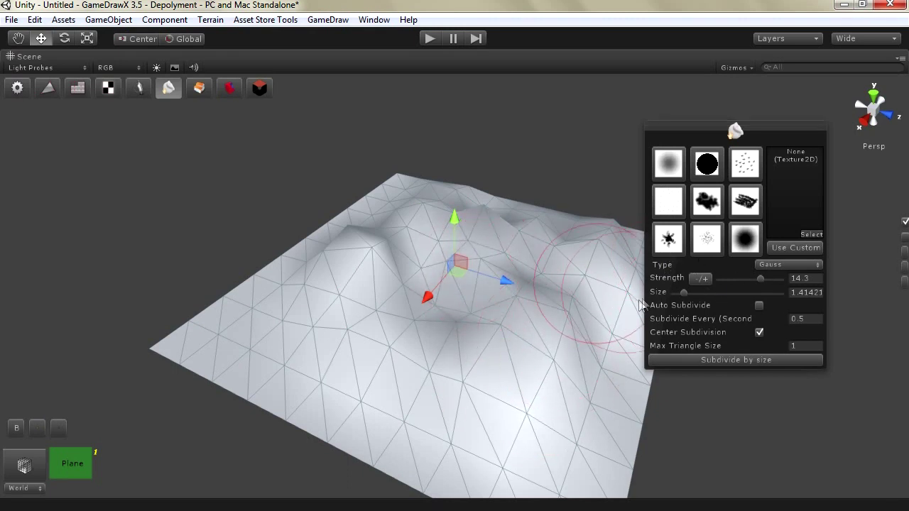
pyautogui.moveTo(759, 278); pyautogui.dragTo(746, 278)
pyautogui.click(458, 260)
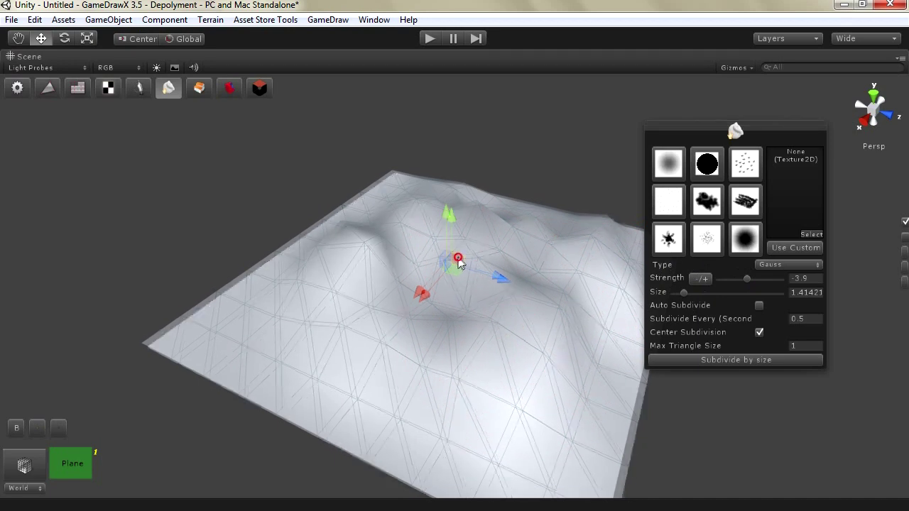
# Set strength to 16.8, invert the brush, and carve a deep depression, hollows and a valley
pyautogui.click(702, 280)
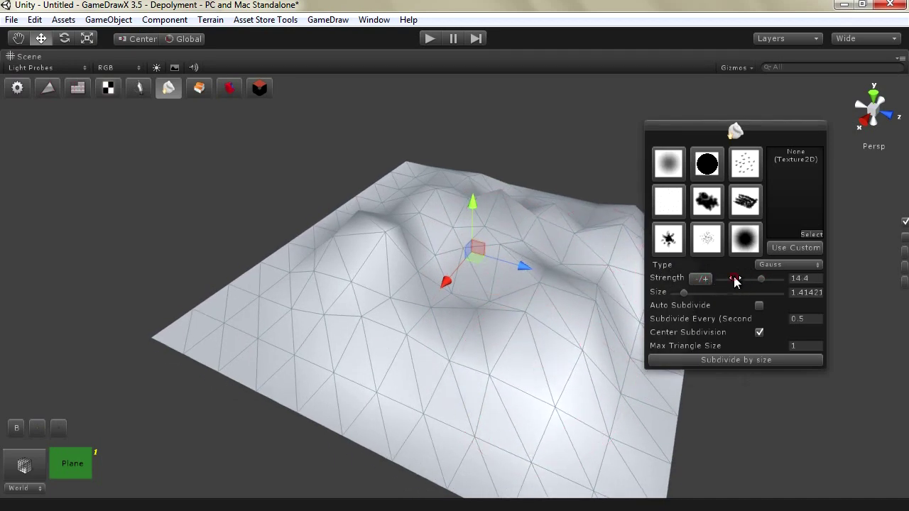
pyautogui.click(702, 280)
pyautogui.click(701, 279)
pyautogui.moveTo(488, 310)
pyautogui.mouseDown()
pyautogui.moveTo(428, 306)
pyautogui.moveTo(406, 247)
pyautogui.moveTo(544, 241)
pyautogui.moveTo(601, 308)
pyautogui.moveTo(547, 362)
pyautogui.moveTo(367, 310)
pyautogui.moveTo(420, 206)
pyautogui.moveTo(677, 292)
pyautogui.mouseUp()
pyautogui.moveTo(504, 261)
pyautogui.mouseDown()
pyautogui.moveTo(462, 260)
pyautogui.moveTo(507, 345)
pyautogui.moveTo(474, 342)
pyautogui.moveTo(372, 277)
pyautogui.moveTo(369, 229)
pyautogui.moveTo(398, 248)
pyautogui.mouseUp()
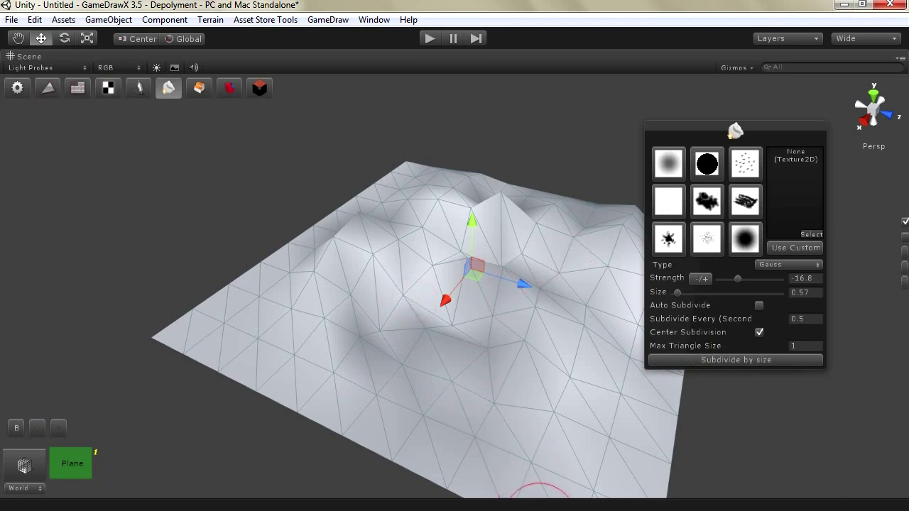
pyautogui.moveTo(376, 329)
pyautogui.mouseDown()
pyautogui.moveTo(535, 358)
pyautogui.moveTo(582, 345)
pyautogui.moveTo(523, 284)
pyautogui.moveTo(416, 275)
pyautogui.mouseUp()
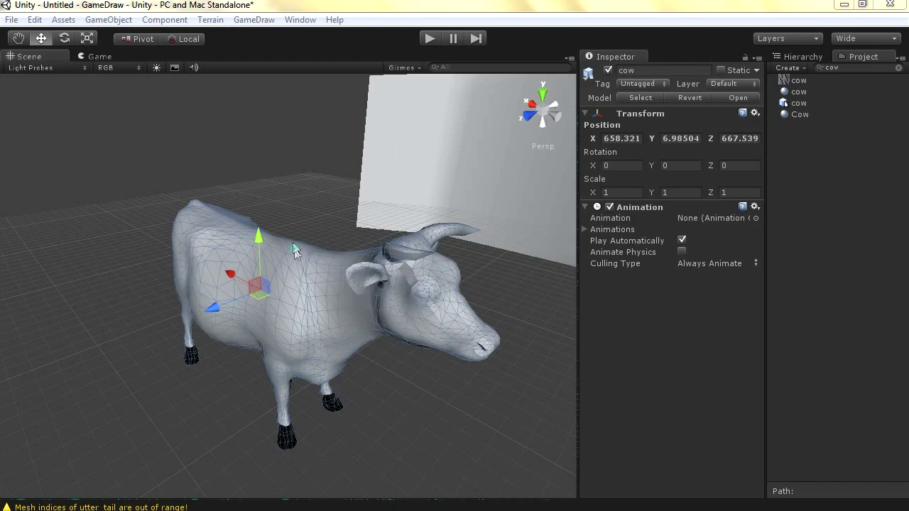
# Reframe the cow, select its hide mesh, and switch GameDraw to the checkered UV tools
pyautogui.scroll(5, 297, 255)
pyautogui.moveTo(302, 269); pyautogui.dragTo(328, 283, button='middle')
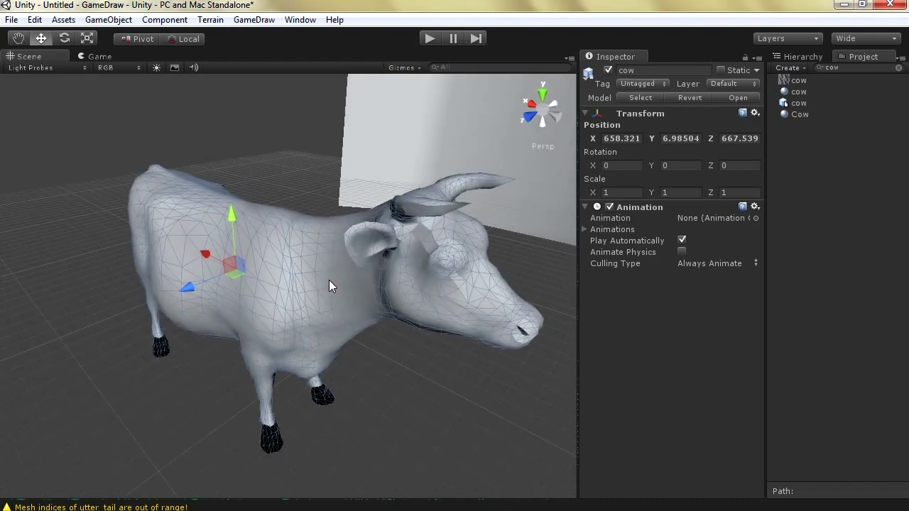
pyautogui.keyDown('alt'); pyautogui.moveTo(329, 278); pyautogui.dragTo(329, 278); pyautogui.keyUp('alt')
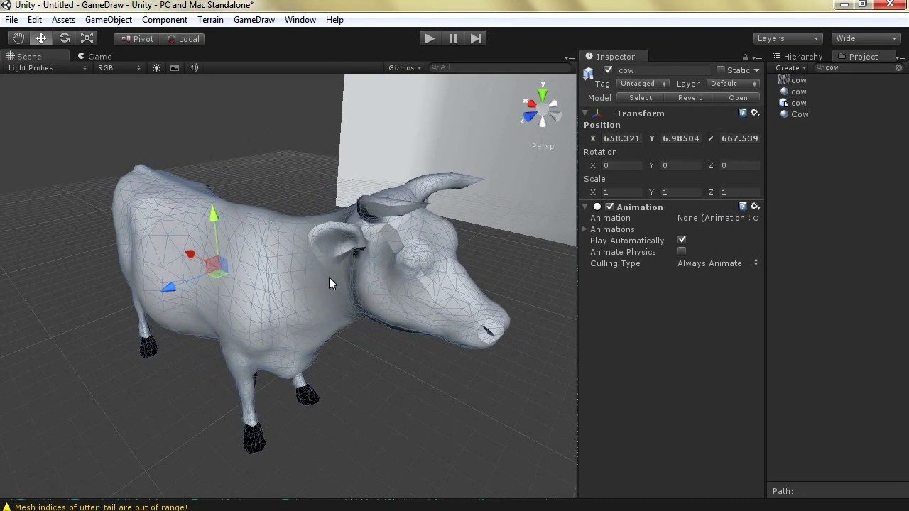
pyautogui.click(277, 232)
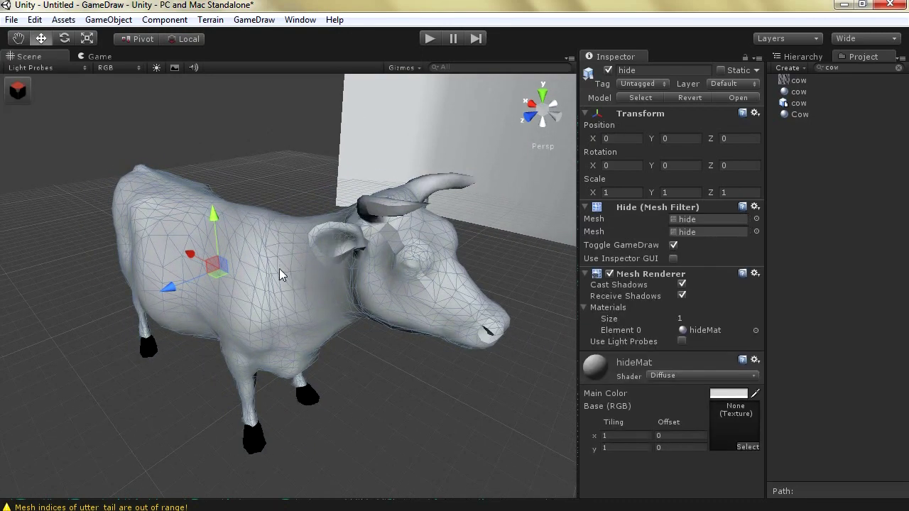
pyautogui.click(19, 88)
pyautogui.click(108, 86)
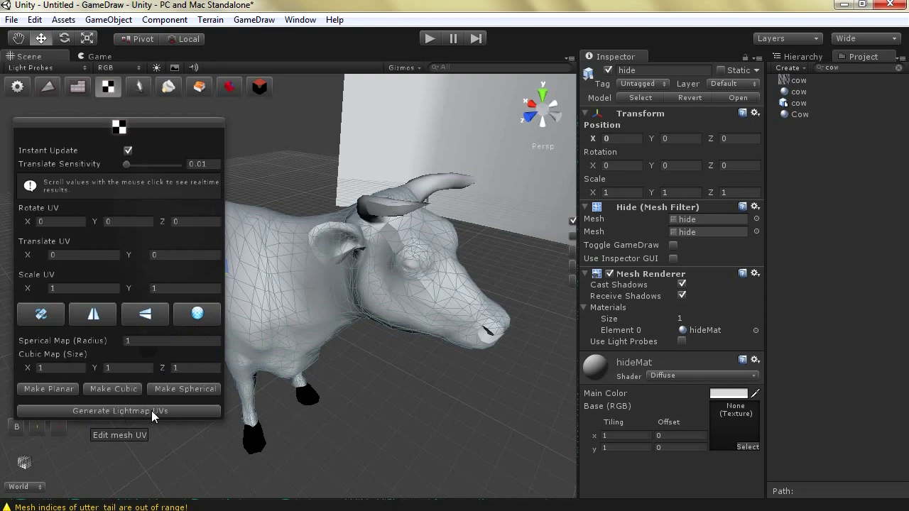
# Open the UV Editor (BETA) for the hide mesh and toggle Show UVs off and on
pyautogui.click(198, 313)
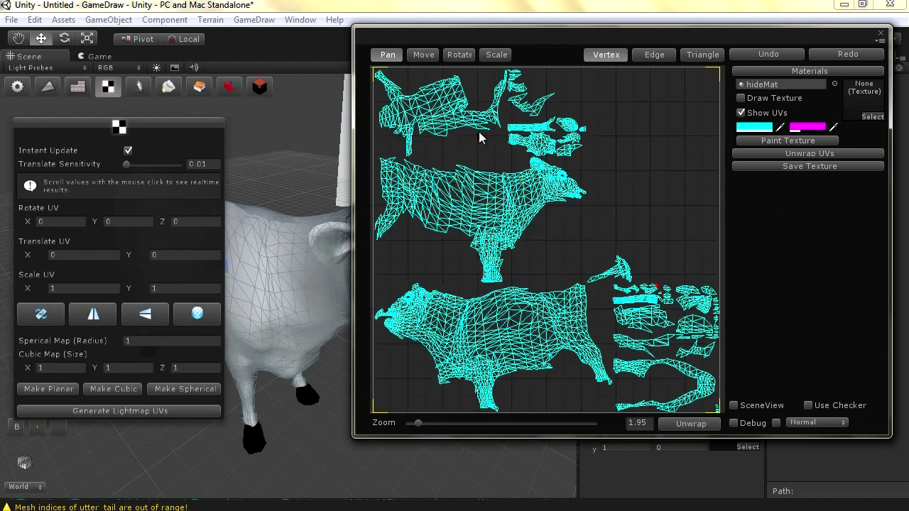
pyautogui.click(746, 115)
pyautogui.click(747, 115)
# Assign the 'cow' hide texture to hideMat and enable Draw Texture behind the UVs
pyautogui.click(873, 118)
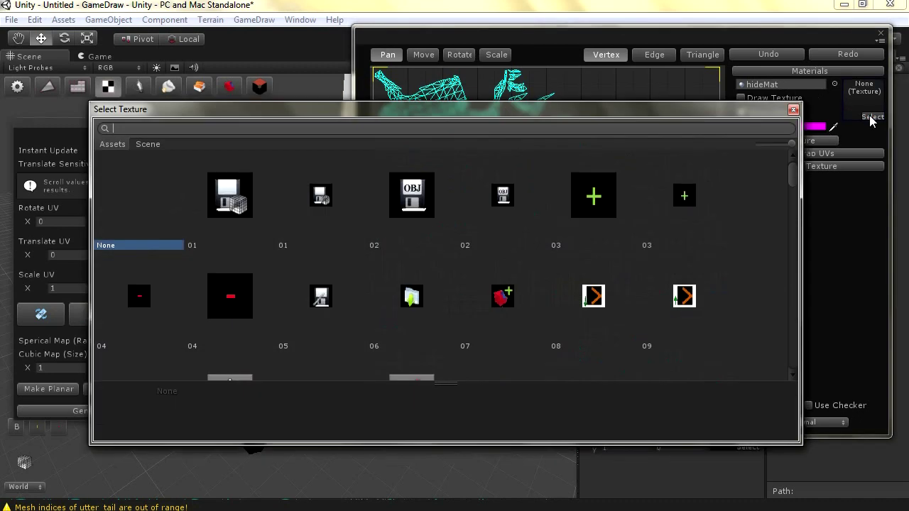
pyautogui.scroll(-5, 397, 311)
pyautogui.write('cow')
pyautogui.doubleClick(227, 193)
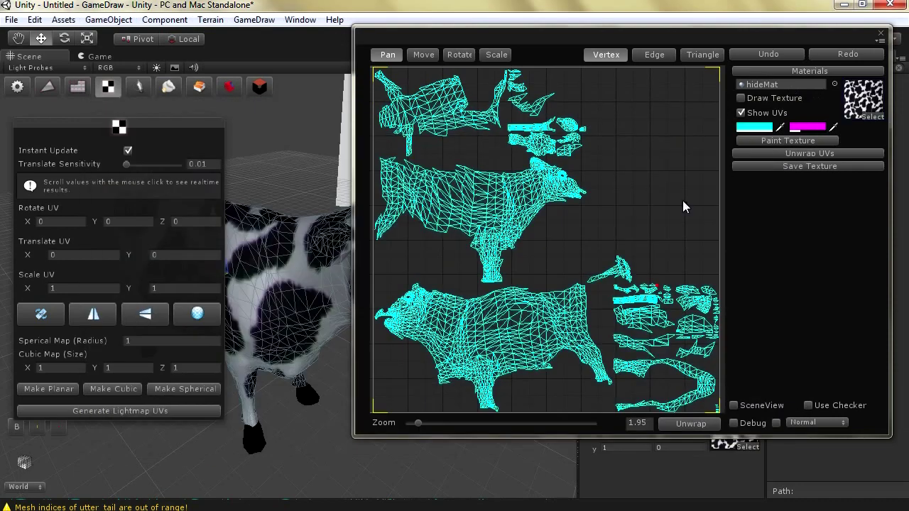
pyautogui.click(741, 98)
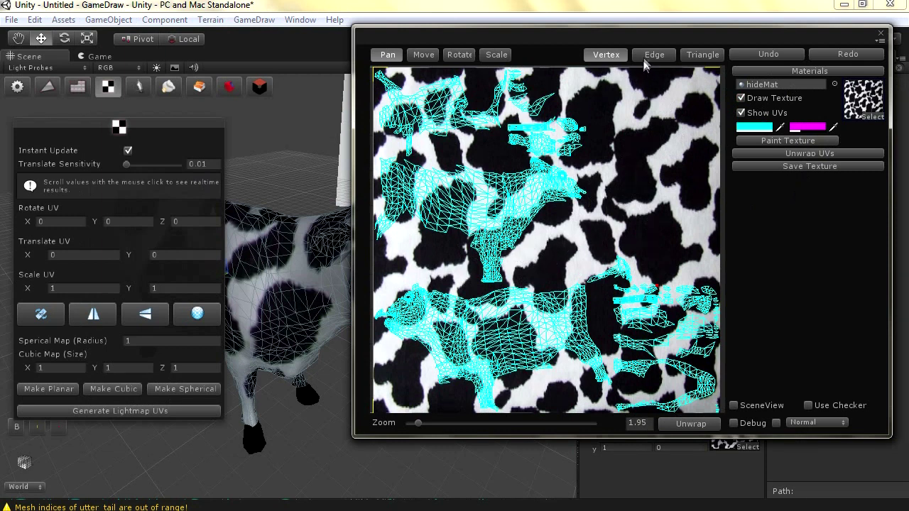
pyautogui.moveTo(603, 174)
pyautogui.mouseDown()
pyautogui.moveTo(598, 159)
pyautogui.moveTo(618, 165)
pyautogui.mouseUp()
# In Move mode, box-select the upper cow island's vertices and shift them up and right
pyautogui.click(424, 55)
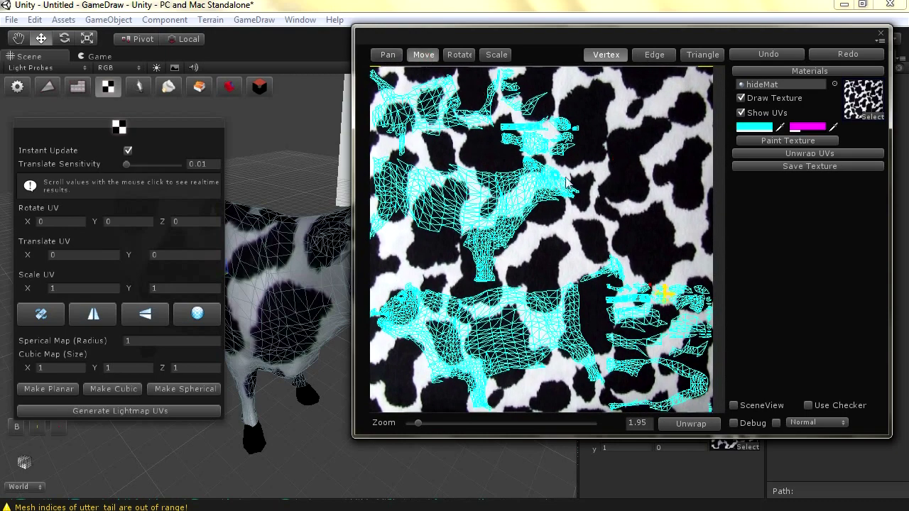
pyautogui.click(597, 66)
pyautogui.moveTo(596, 68); pyautogui.dragTo(381, 274)
pyautogui.moveTo(500, 255); pyautogui.dragTo(456, 284)
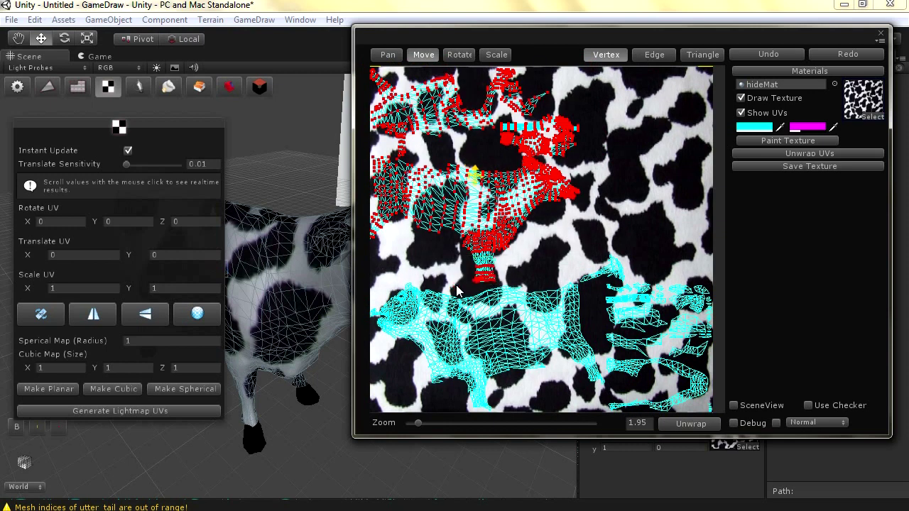
pyautogui.moveTo(445, 245); pyautogui.dragTo(504, 273)
pyautogui.moveTo(466, 177); pyautogui.dragTo(503, 175)
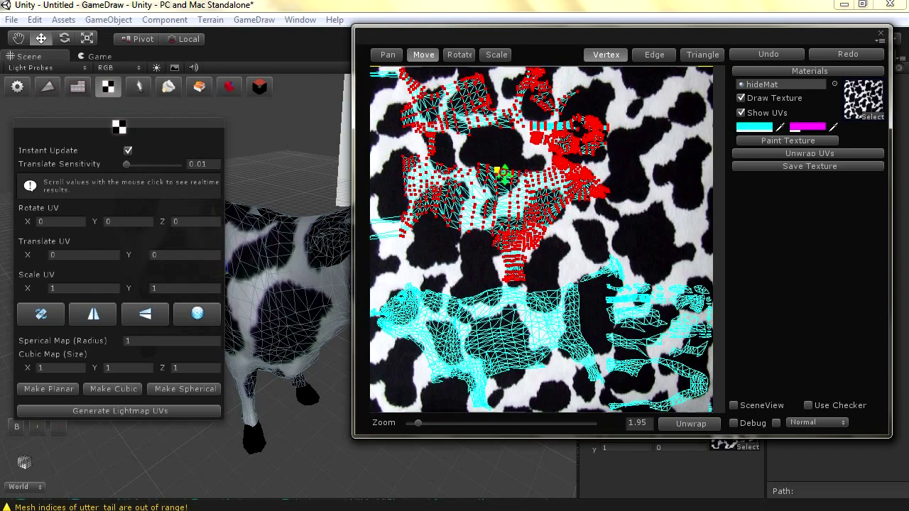
# Pan the UV view, move the vertices left, reselect from the top-left corner and nudge them
pyautogui.scroll(-1, 460, 221)
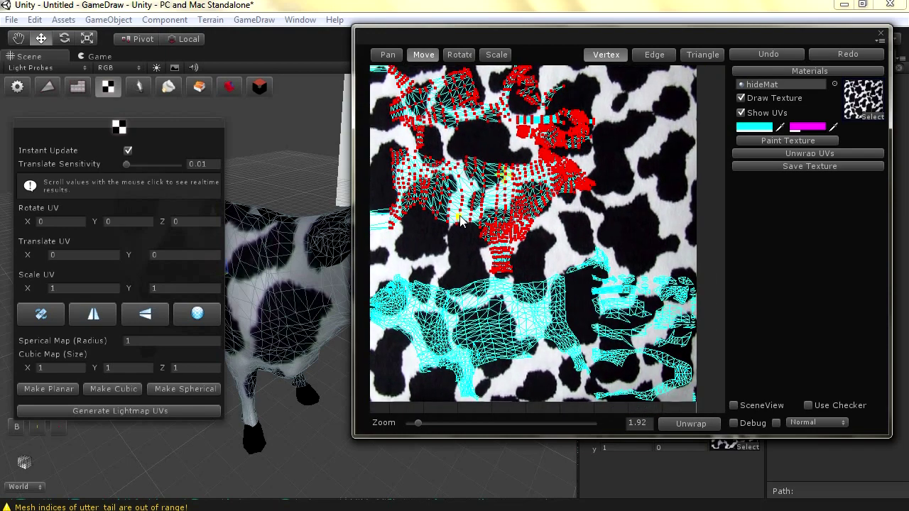
pyautogui.scroll(-1, 460, 221)
pyautogui.click(387, 56)
pyautogui.moveTo(402, 139); pyautogui.dragTo(356, 120)
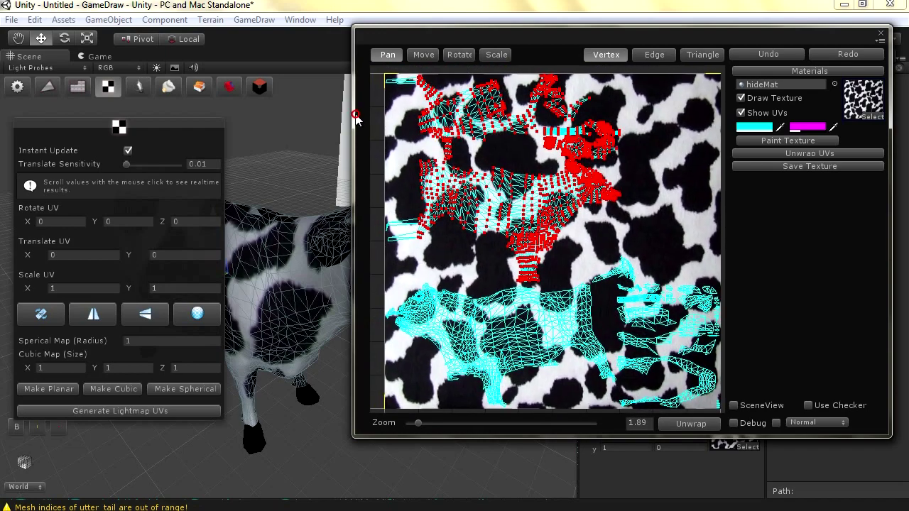
pyautogui.click(422, 55)
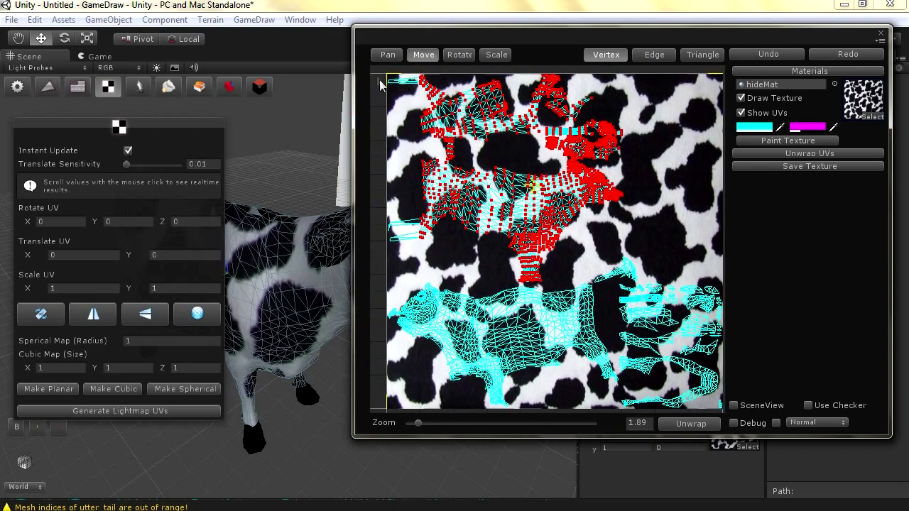
pyautogui.moveTo(535, 186); pyautogui.dragTo(504, 185)
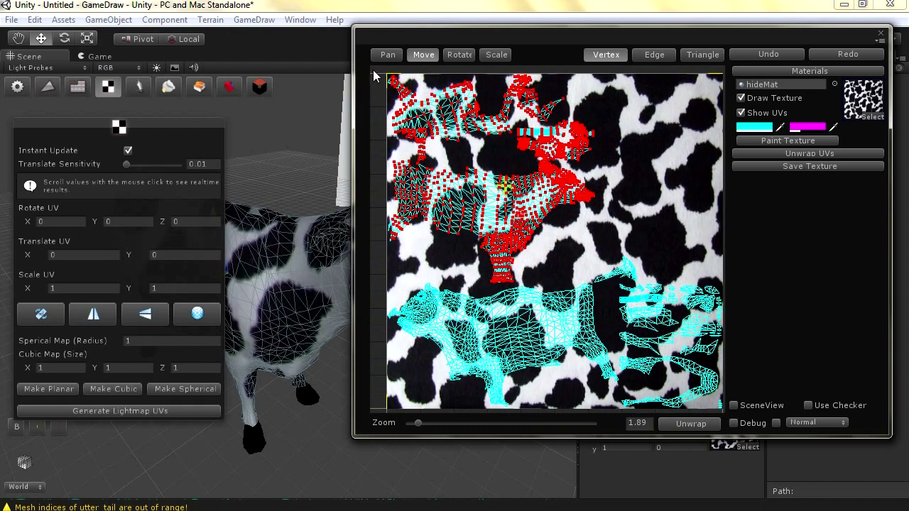
pyautogui.moveTo(374, 76); pyautogui.dragTo(401, 246)
pyautogui.moveTo(496, 182); pyautogui.dragTo(497, 178)
pyautogui.moveTo(540, 165); pyautogui.dragTo(553, 183)
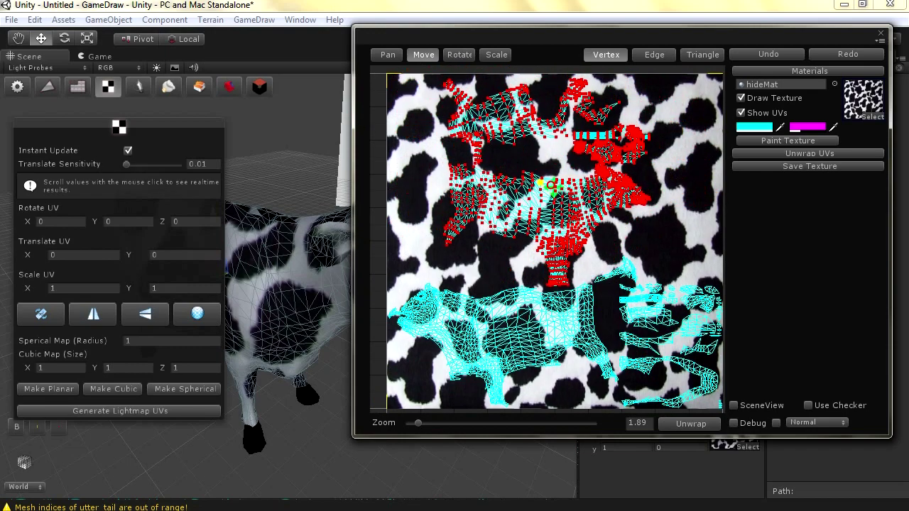
# In Edge mode, box-select the upper UV islands and drag them right
pyautogui.click(645, 57)
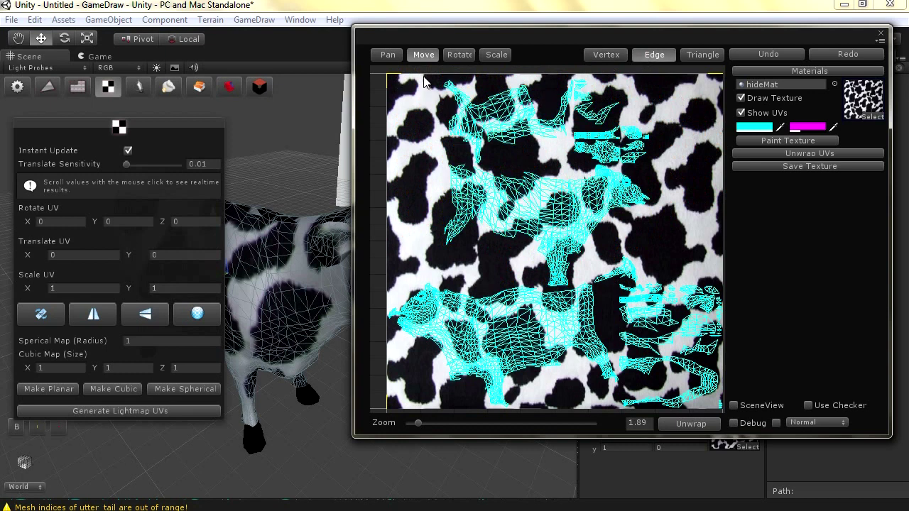
pyautogui.moveTo(457, 94); pyautogui.dragTo(656, 167)
pyautogui.moveTo(547, 121); pyautogui.dragTo(618, 130)
# Switch to Triangle selection and pan and zoom the UV view
pyautogui.click(700, 55)
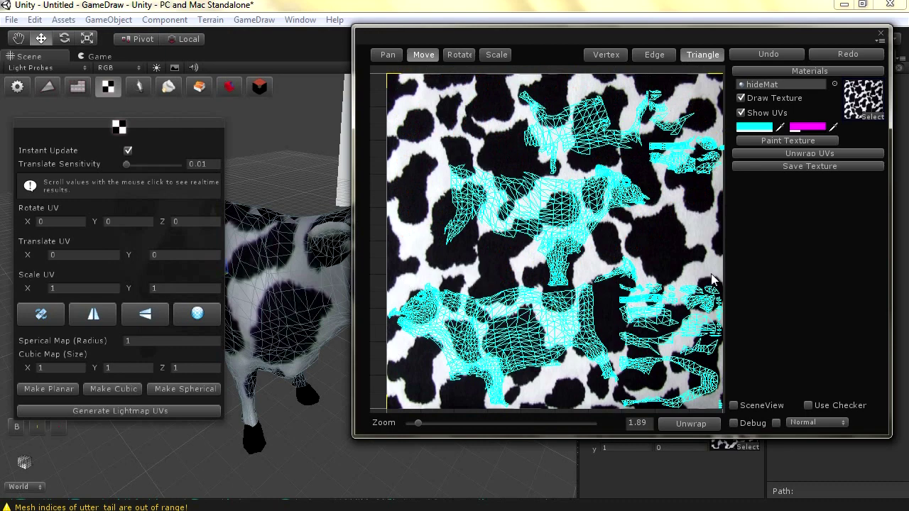
pyautogui.scroll(2, 657, 377)
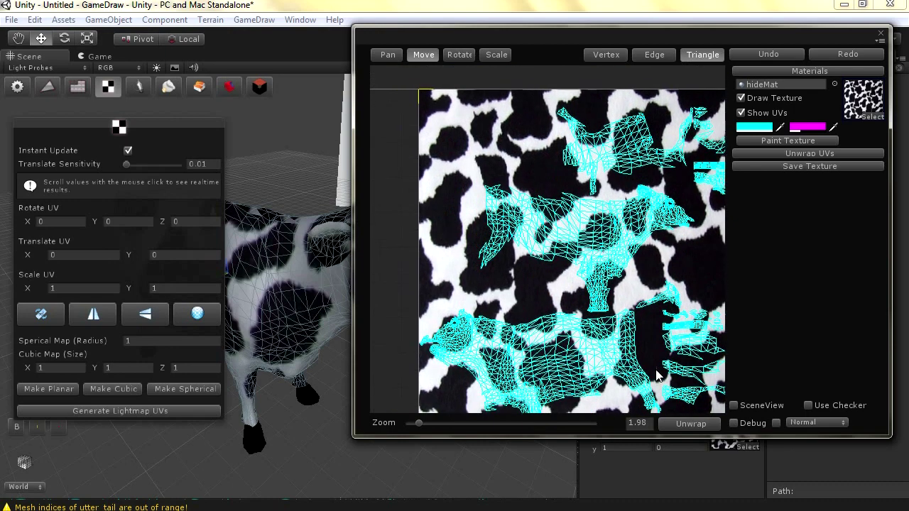
pyautogui.click(380, 56)
pyautogui.moveTo(561, 261)
pyautogui.mouseDown()
pyautogui.moveTo(503, 183)
pyautogui.moveTo(698, 358)
pyautogui.moveTo(726, 400)
pyautogui.moveTo(597, 284)
pyautogui.moveTo(755, 378)
pyautogui.mouseUp()
pyautogui.scroll(3, 625, 313)
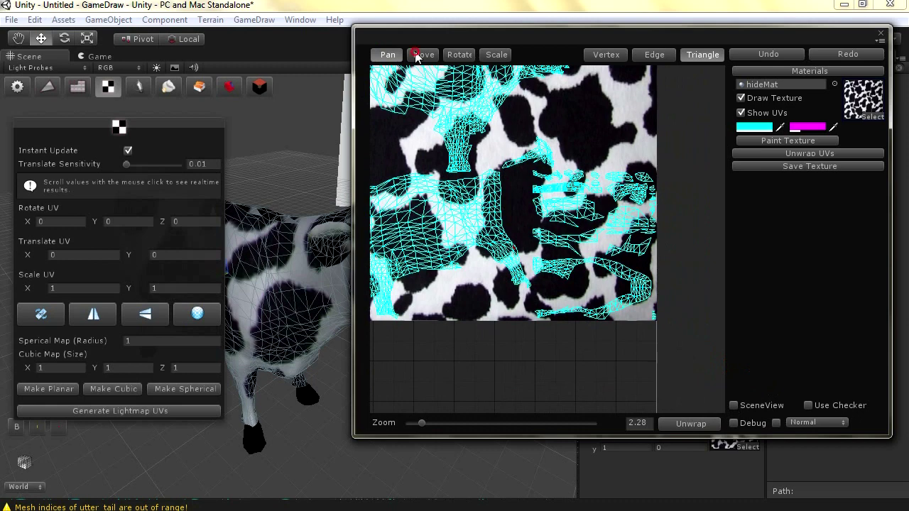
# Select the lower-right UV island, move it to the texture's top right, rotate and widen it
pyautogui.click(417, 56)
pyautogui.moveTo(666, 349); pyautogui.dragTo(531, 257)
pyautogui.moveTo(593, 288); pyautogui.dragTo(586, 183)
pyautogui.click(460, 55)
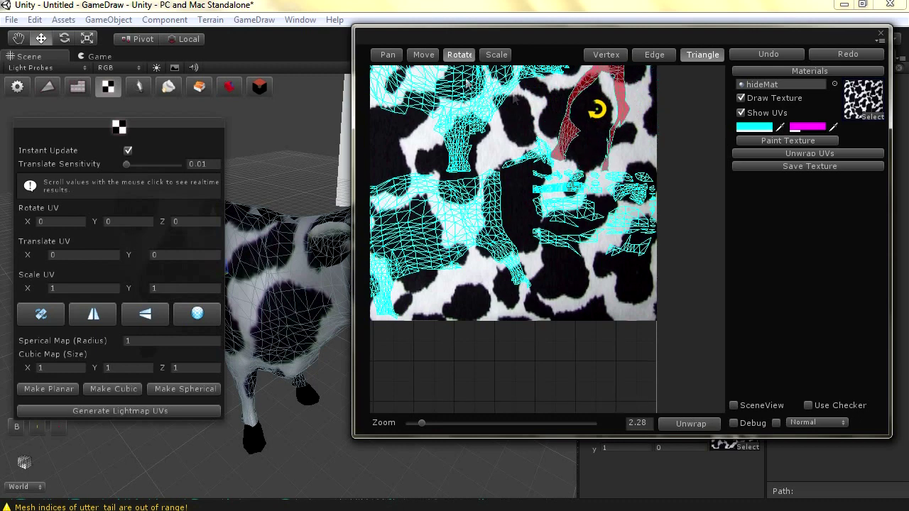
pyautogui.click(430, 56)
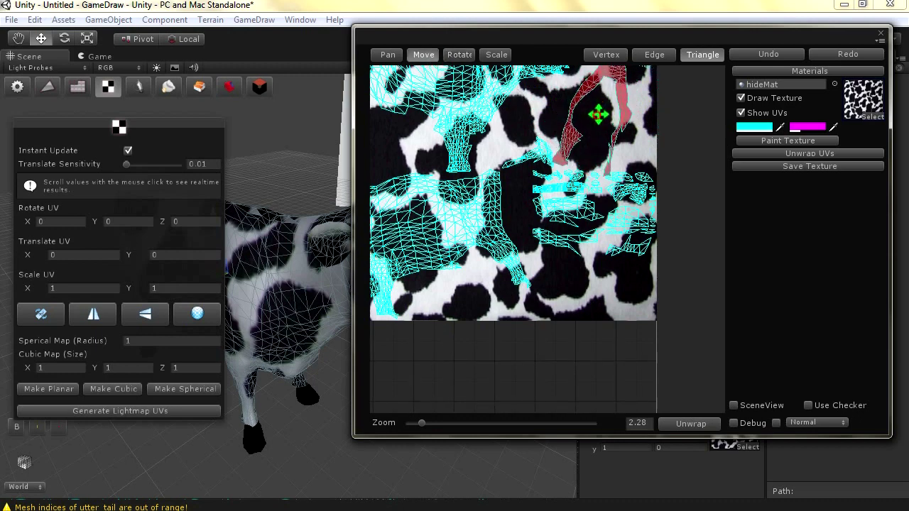
pyautogui.click(497, 54)
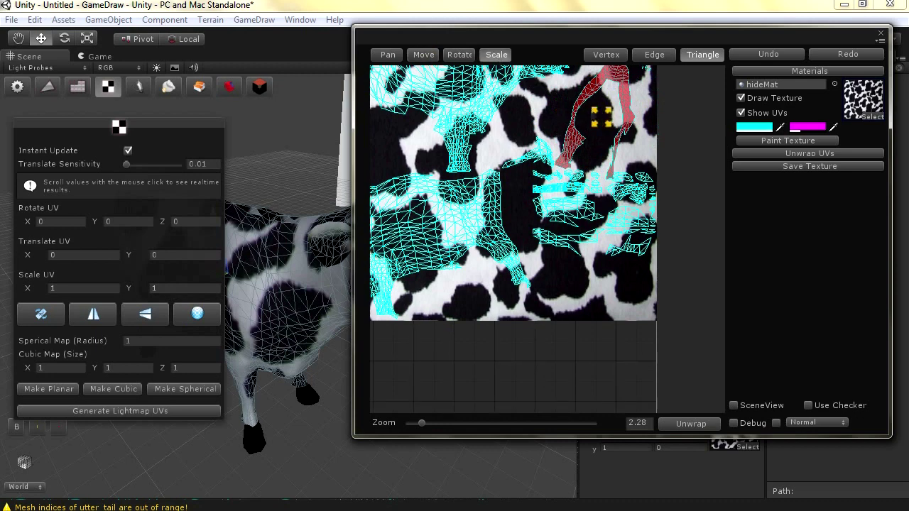
pyautogui.moveTo(610, 117); pyautogui.dragTo(618, 117)
# Nudge the red island slightly upward, then zoom out and pan to show the whole layout
pyautogui.scroll(1, 561, 116)
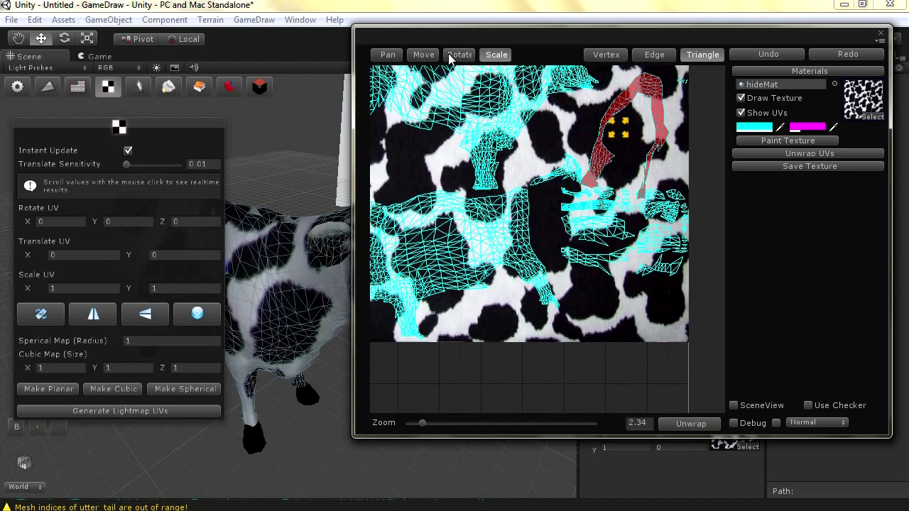
pyautogui.click(423, 54)
pyautogui.moveTo(618, 125); pyautogui.dragTo(620, 119)
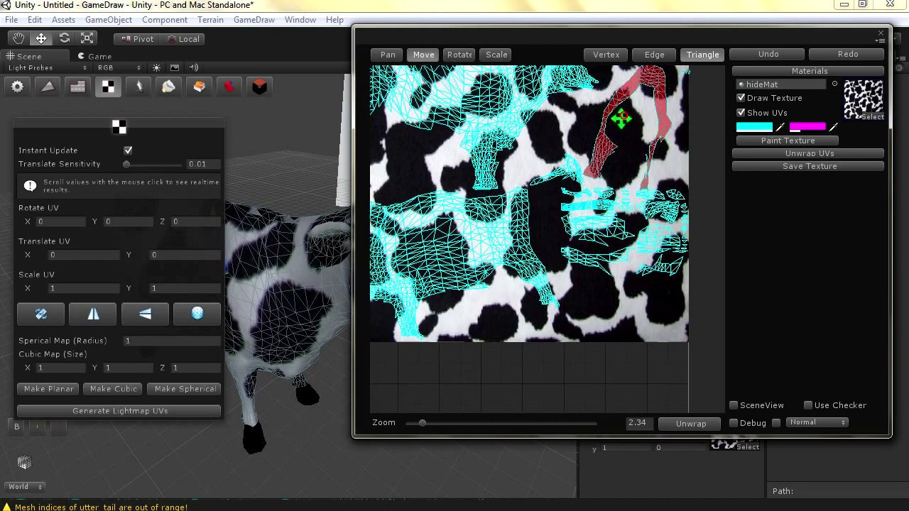
pyautogui.scroll(-1, 536, 177)
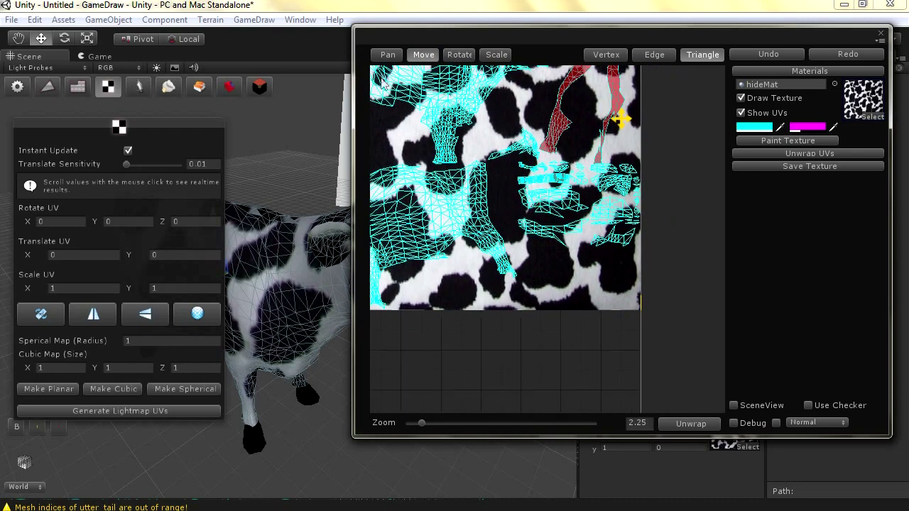
pyautogui.click(388, 54)
pyautogui.moveTo(441, 270); pyautogui.dragTo(366, 76)
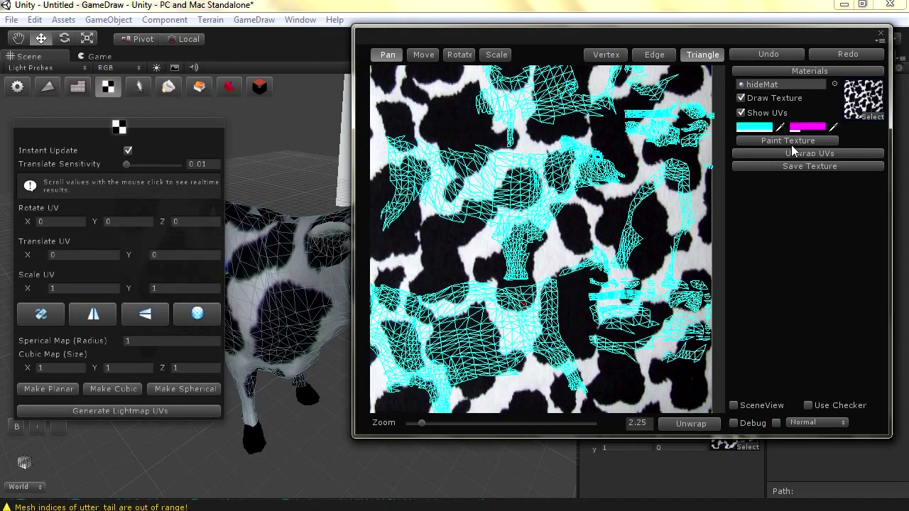
# Enable Use Checker on the cow, trying Colored then returning to the Normal checker
pyautogui.click(809, 405)
pyautogui.keyDown('alt'); pyautogui.moveTo(255, 357); pyautogui.dragTo(261, 357); pyautogui.keyUp('alt')
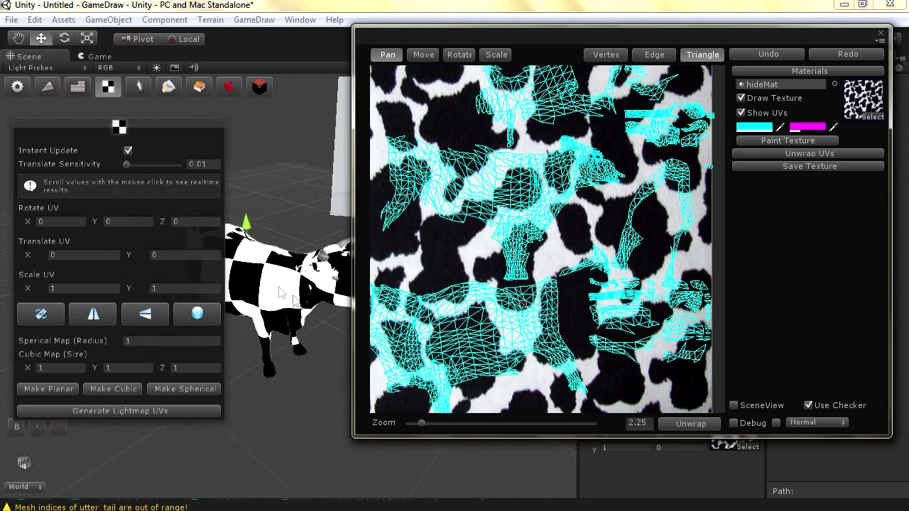
pyautogui.click(808, 424)
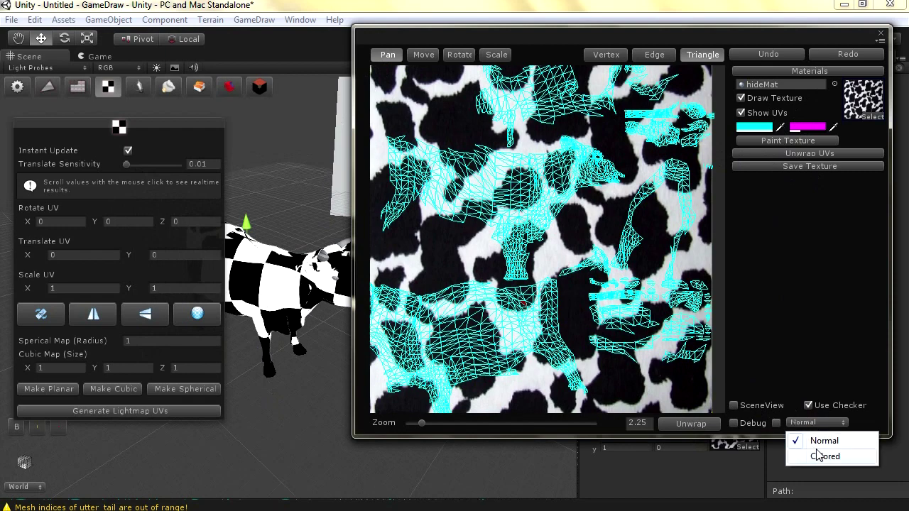
pyautogui.click(820, 458)
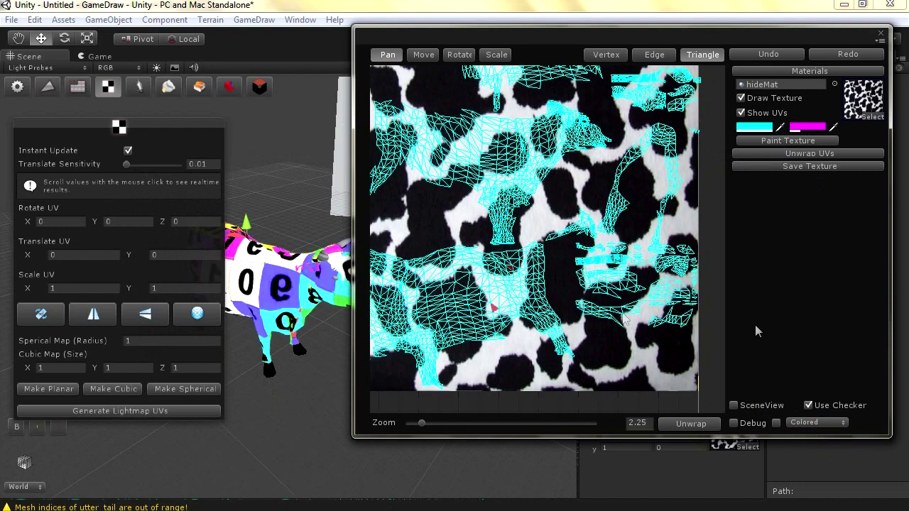
pyautogui.click(808, 424)
pyautogui.click(808, 439)
# Turn on UV Debug colouring and select triangles near the top middle with Move
pyautogui.click(736, 424)
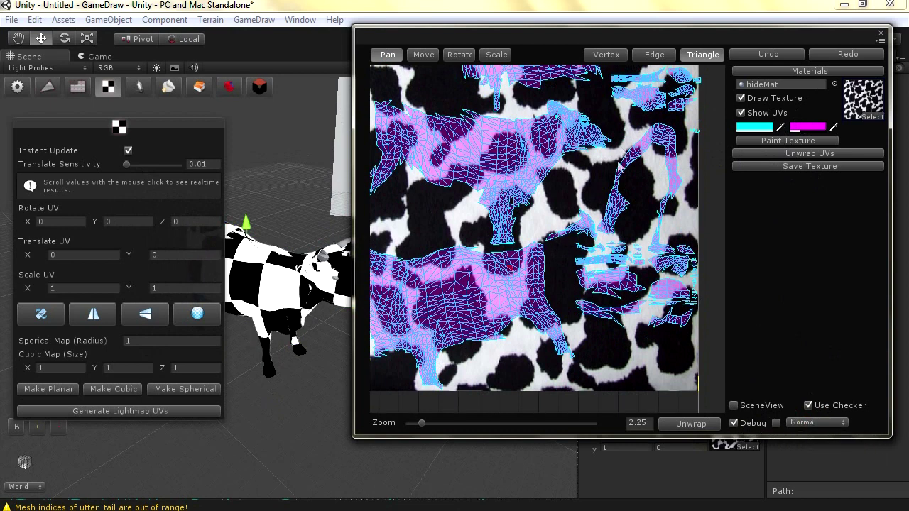
pyautogui.click(425, 55)
pyautogui.moveTo(613, 120); pyautogui.dragTo(555, 174)
pyautogui.moveTo(586, 135); pyautogui.dragTo(478, 167)
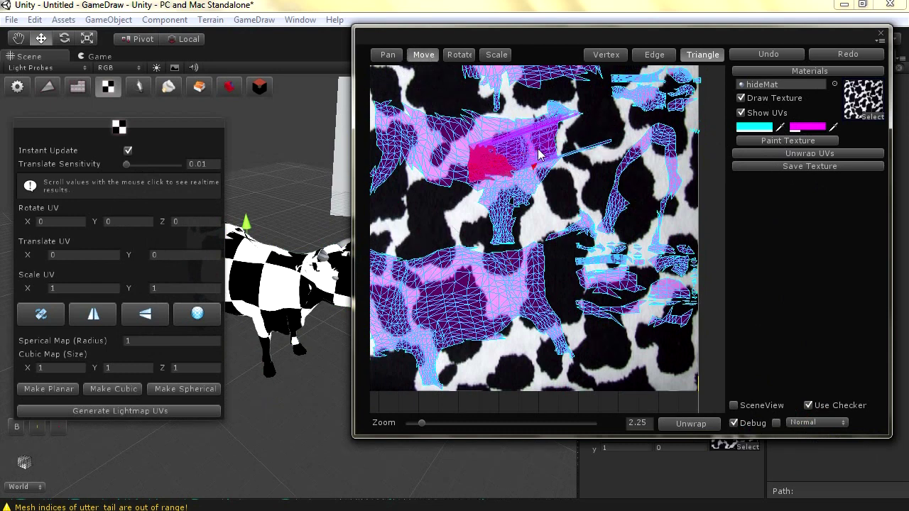
pyautogui.scroll(1, 519, 182)
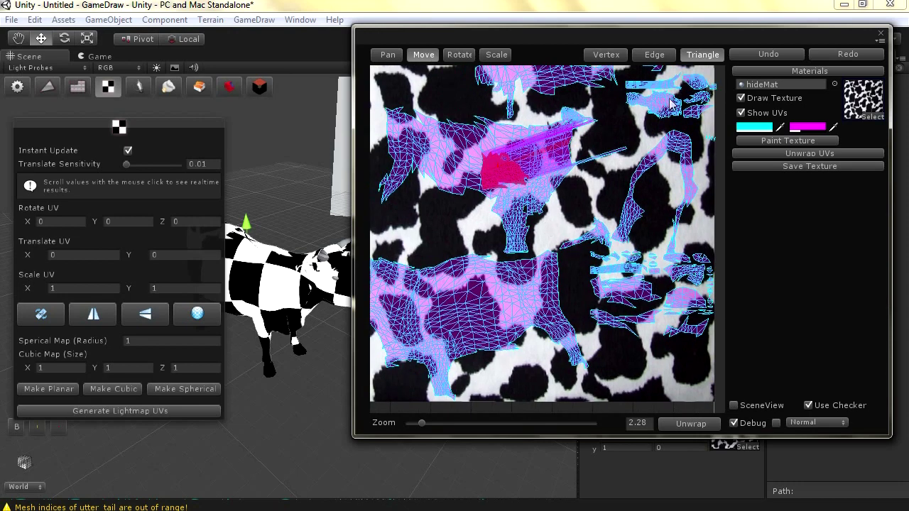
pyautogui.click(771, 56)
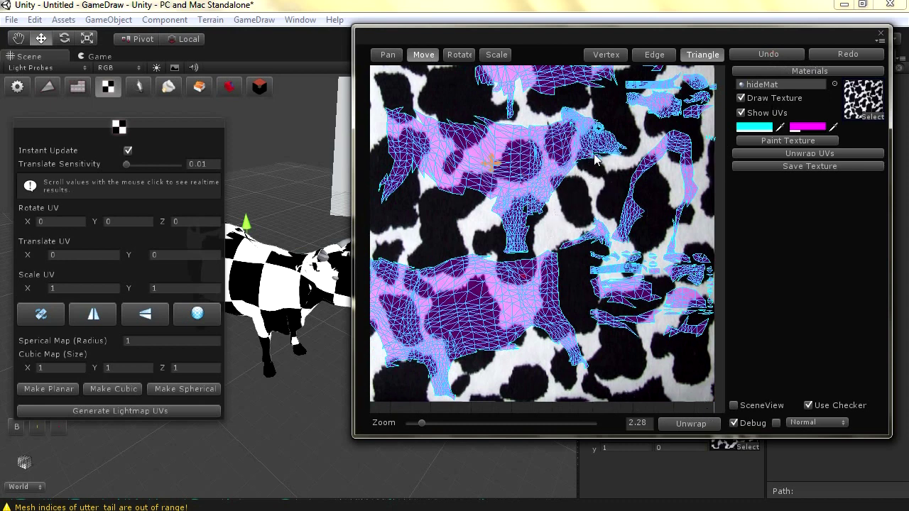
pyautogui.click(790, 157)
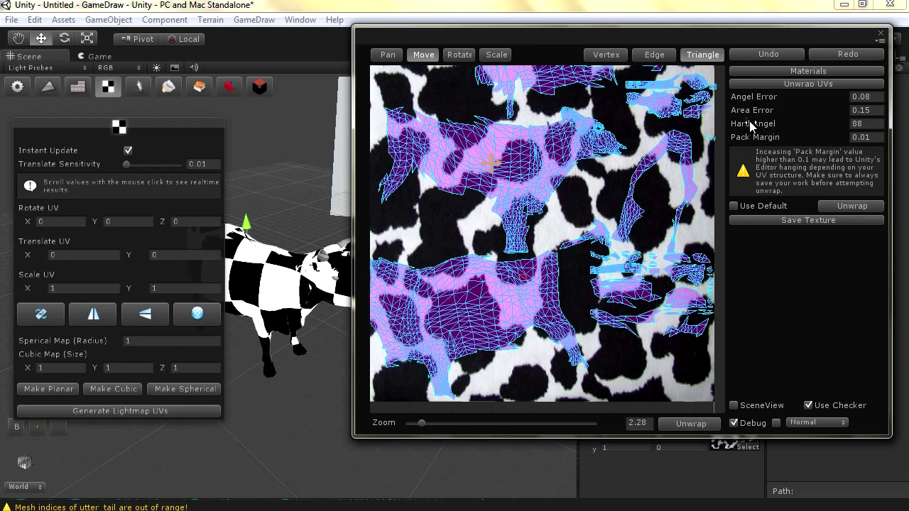
pyautogui.click(777, 72)
# Open the Texture Painter for the hide material and position and zoom its window
pyautogui.click(787, 141)
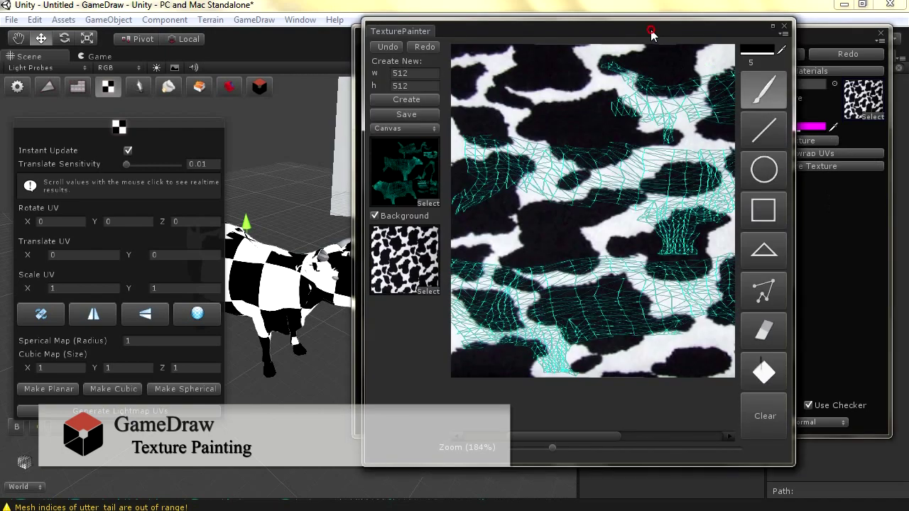
pyautogui.moveTo(651, 34); pyautogui.dragTo(400, 39)
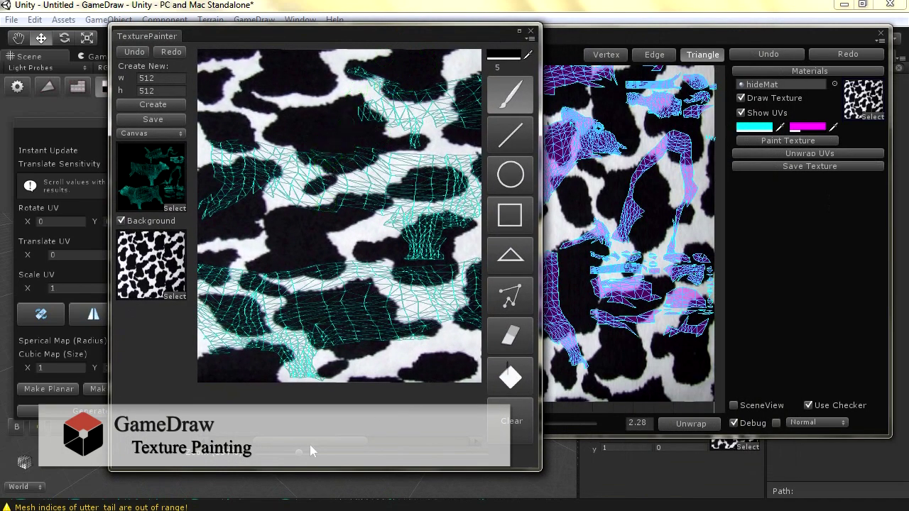
pyautogui.moveTo(300, 452); pyautogui.dragTo(289, 459)
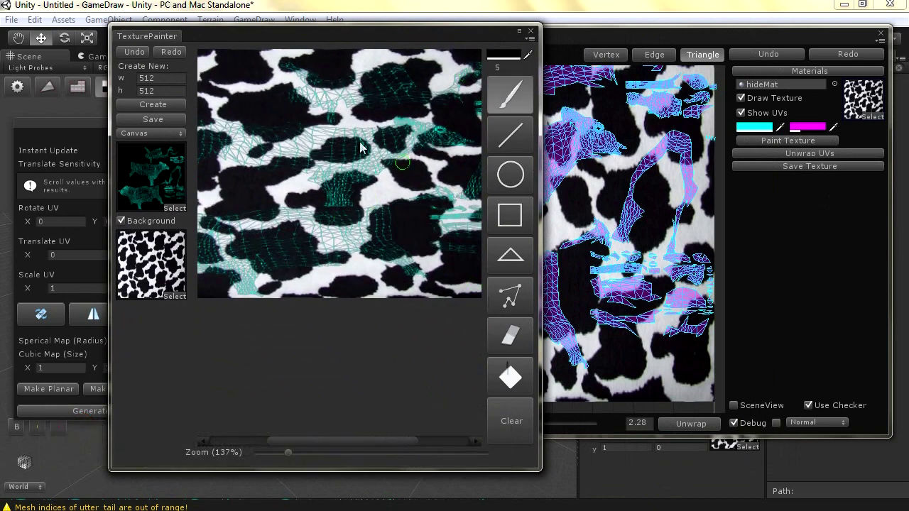
pyautogui.moveTo(374, 42); pyautogui.dragTo(405, 96)
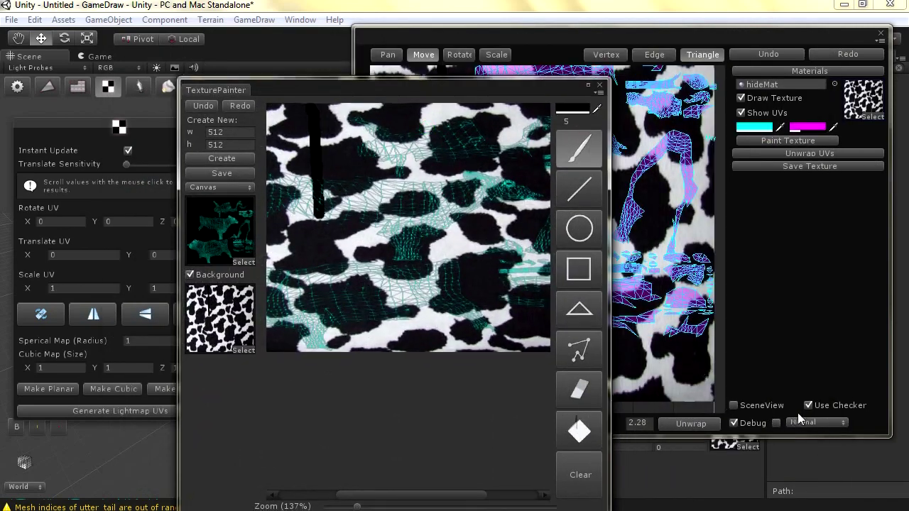
# Untick Use Checker and Debug, undo both black test strokes, and select the eraser
pyautogui.click(808, 407)
pyautogui.click(740, 426)
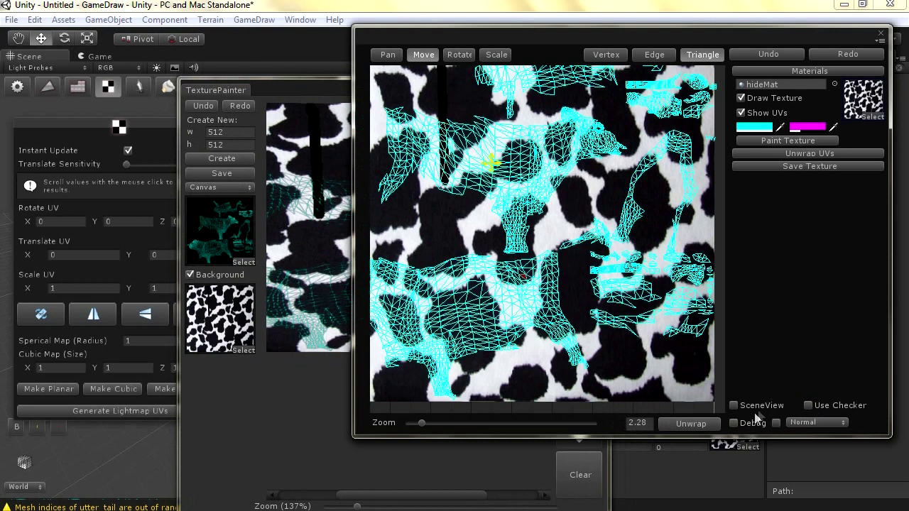
pyautogui.click(444, 126)
pyautogui.click(295, 92)
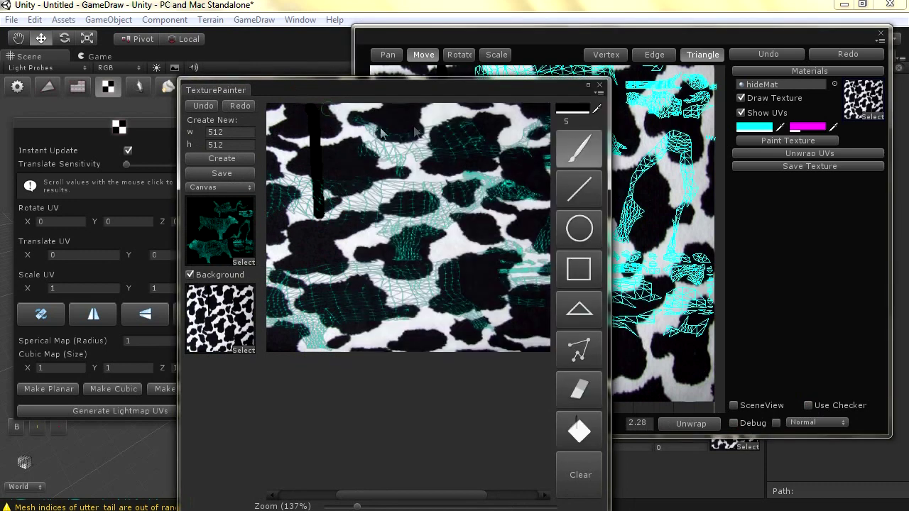
pyautogui.click(204, 106)
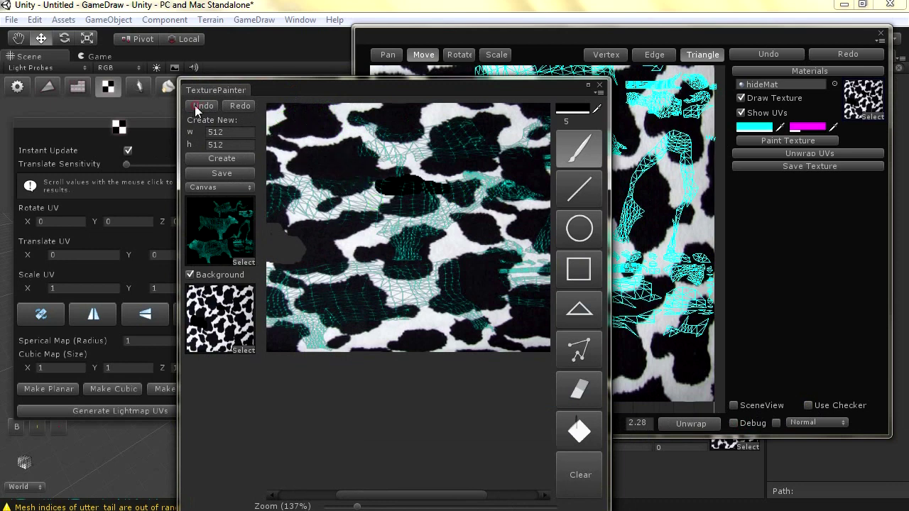
pyautogui.click(197, 106)
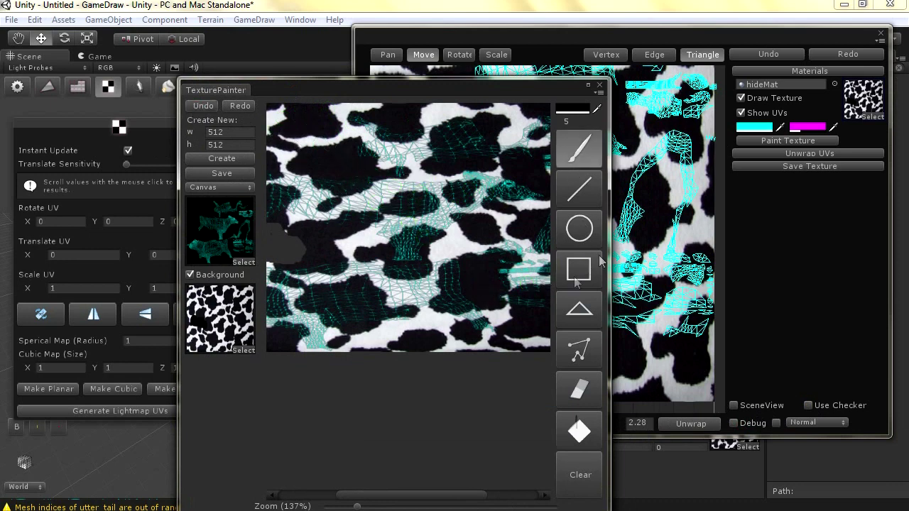
pyautogui.click(581, 385)
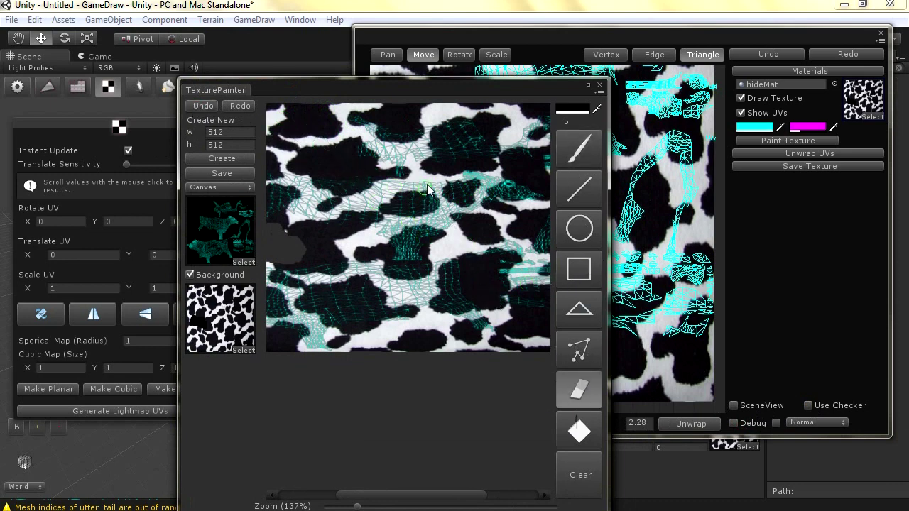
# Erase the white patches along the top band and across the middle of the cow texture, using brush size 10
pyautogui.moveTo(436, 178)
pyautogui.mouseDown()
pyautogui.moveTo(426, 167)
pyautogui.moveTo(533, 174)
pyautogui.moveTo(503, 172)
pyautogui.moveTo(544, 186)
pyautogui.moveTo(545, 147)
pyautogui.mouseUp()
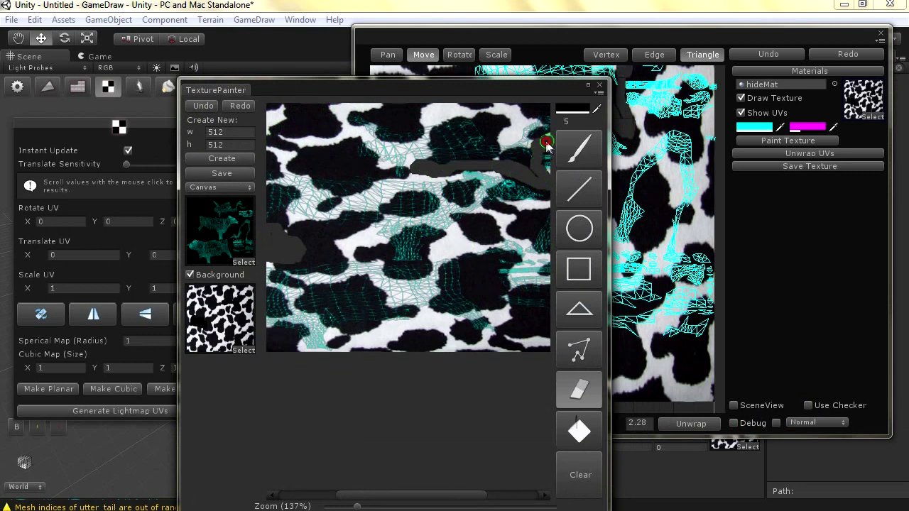
pyautogui.moveTo(533, 165)
pyautogui.mouseDown()
pyautogui.moveTo(516, 165)
pyautogui.moveTo(497, 107)
pyautogui.moveTo(529, 112)
pyautogui.moveTo(498, 135)
pyautogui.moveTo(519, 127)
pyautogui.moveTo(486, 116)
pyautogui.moveTo(387, 112)
pyautogui.moveTo(447, 117)
pyautogui.moveTo(412, 115)
pyautogui.mouseUp()
pyautogui.click(571, 121)
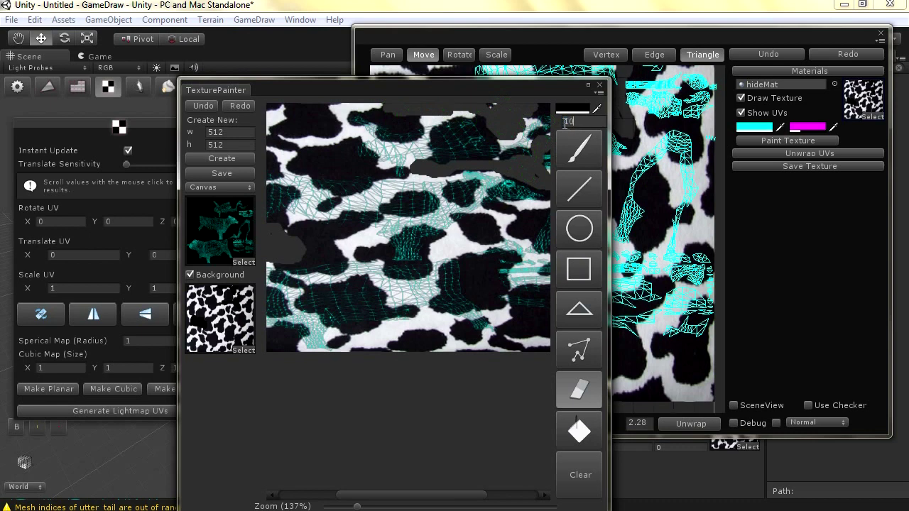
pyautogui.moveTo(372, 110)
pyautogui.mouseDown()
pyautogui.moveTo(387, 107)
pyautogui.moveTo(320, 114)
pyautogui.moveTo(327, 152)
pyautogui.moveTo(288, 122)
pyautogui.moveTo(306, 125)
pyautogui.moveTo(284, 146)
pyautogui.moveTo(347, 163)
pyautogui.moveTo(267, 145)
pyautogui.moveTo(306, 135)
pyautogui.moveTo(305, 112)
pyautogui.moveTo(304, 145)
pyautogui.mouseUp()
pyautogui.moveTo(307, 253)
pyautogui.mouseDown()
pyautogui.moveTo(325, 235)
pyautogui.moveTo(379, 249)
pyautogui.moveTo(494, 231)
pyautogui.mouseUp()
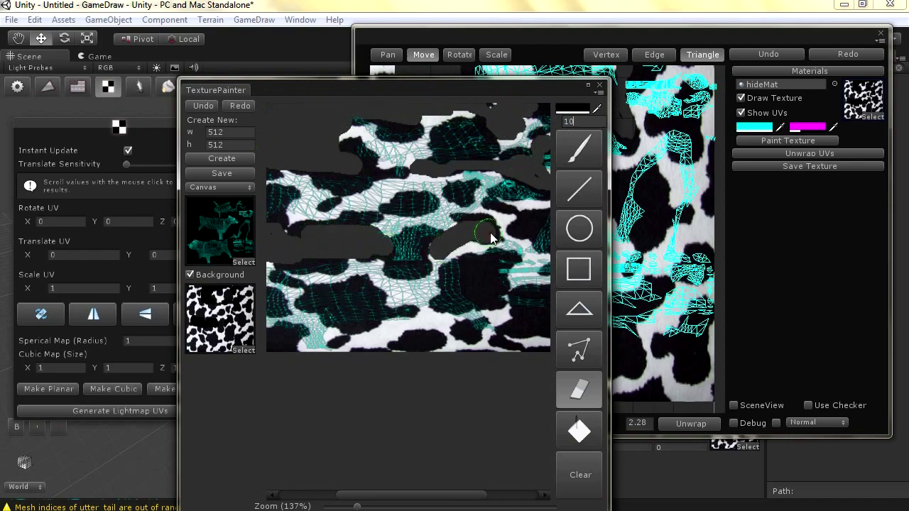
# Undo the stray diagonal stroke and brush dark over the white patches near the bottom of the texture
pyautogui.click(573, 161)
pyautogui.moveTo(426, 90)
pyautogui.mouseDown()
pyautogui.moveTo(623, 187)
pyautogui.moveTo(596, 115)
pyautogui.moveTo(597, 75)
pyautogui.moveTo(567, 67)
pyautogui.mouseUp()
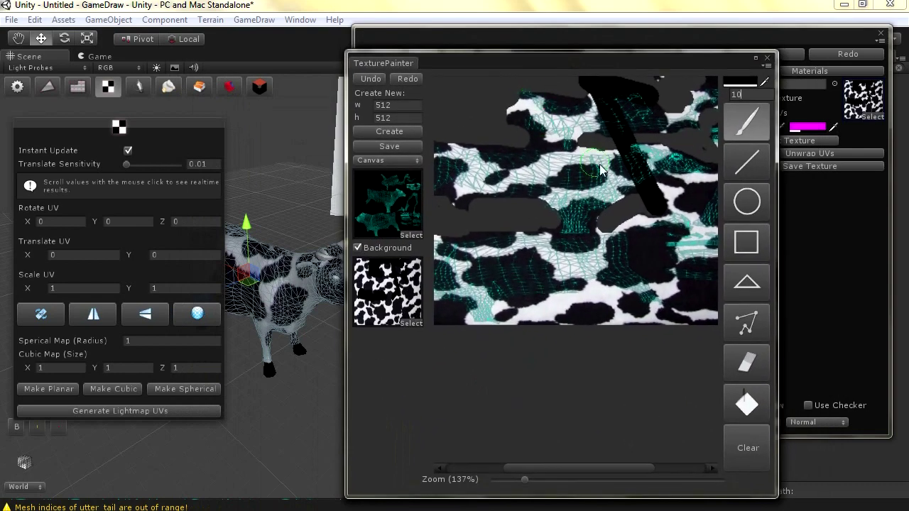
pyautogui.click(371, 80)
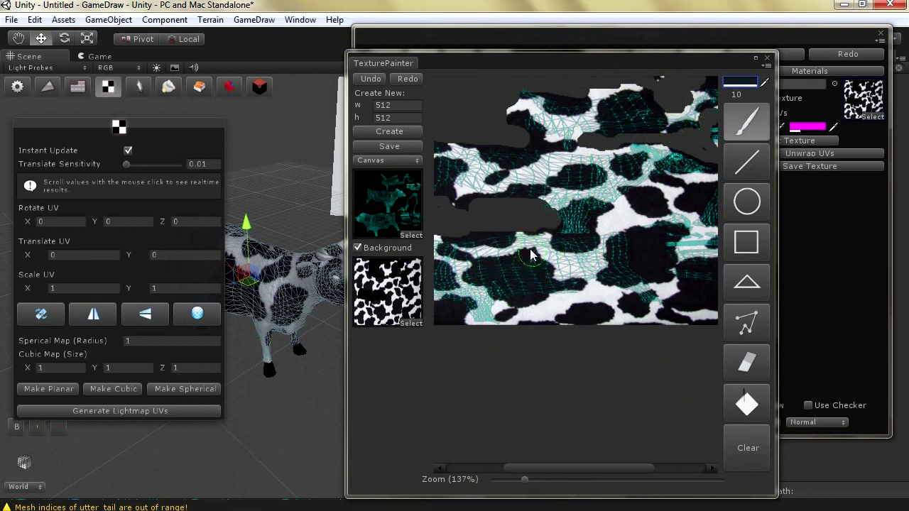
pyautogui.moveTo(530, 258)
pyautogui.mouseDown()
pyautogui.moveTo(561, 263)
pyautogui.moveTo(492, 261)
pyautogui.moveTo(558, 260)
pyautogui.moveTo(532, 248)
pyautogui.moveTo(546, 264)
pyautogui.moveTo(587, 255)
pyautogui.moveTo(544, 252)
pyautogui.moveTo(578, 254)
pyautogui.moveTo(581, 265)
pyautogui.mouseUp()
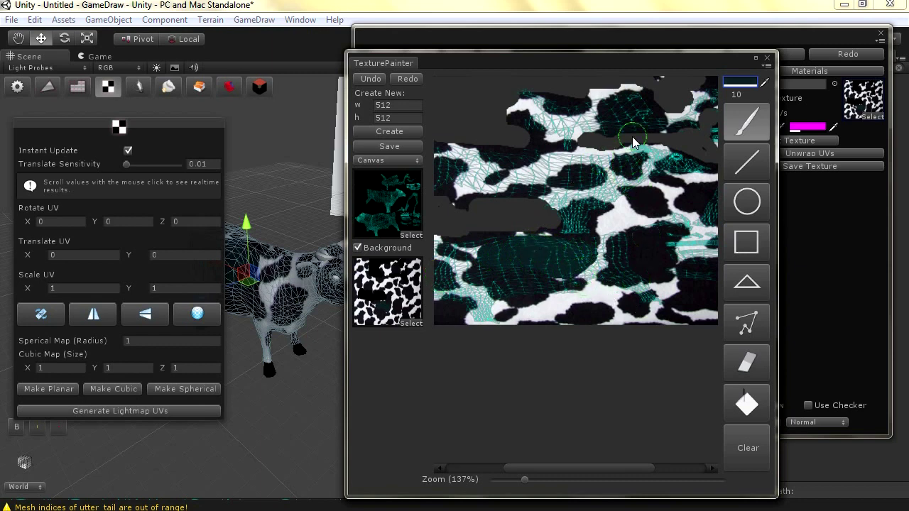
pyautogui.moveTo(568, 274)
pyautogui.mouseDown()
pyautogui.moveTo(590, 270)
pyautogui.moveTo(505, 274)
pyautogui.moveTo(528, 285)
pyautogui.moveTo(473, 248)
pyautogui.moveTo(462, 264)
pyautogui.moveTo(446, 262)
pyautogui.moveTo(462, 264)
pyautogui.moveTo(457, 270)
pyautogui.mouseUp()
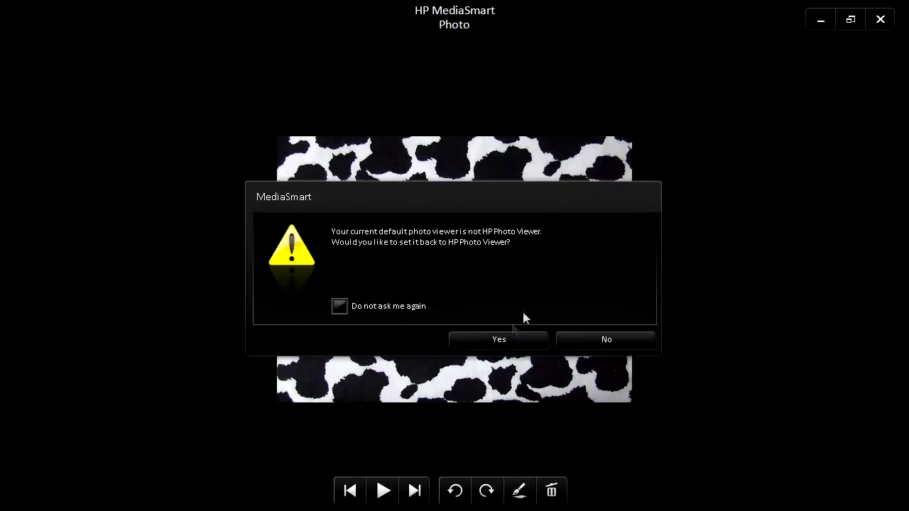
# Close the HP MediaSmart Photo viewer to return to Unity
pyautogui.click(881, 20)
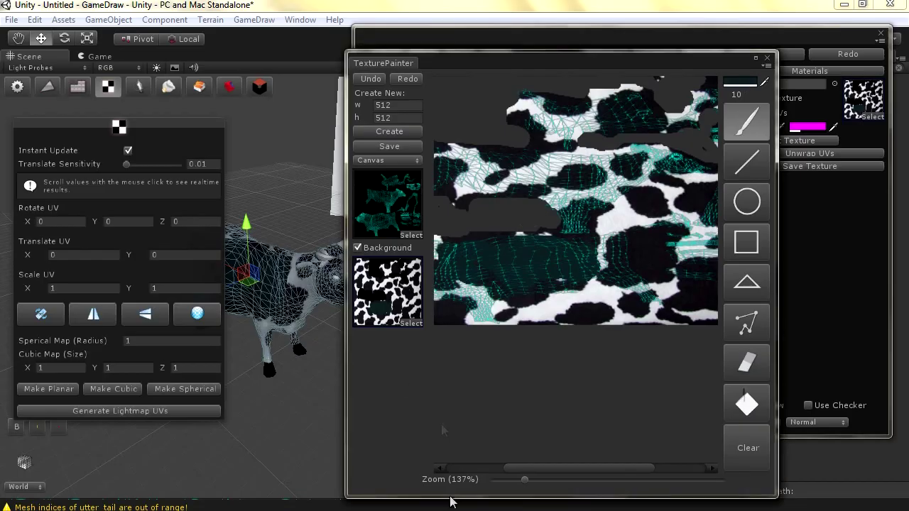
# Close the texture painter, save the UV layout as UV_Map.png, and close the GameDraw UV Editor
pyautogui.click(767, 60)
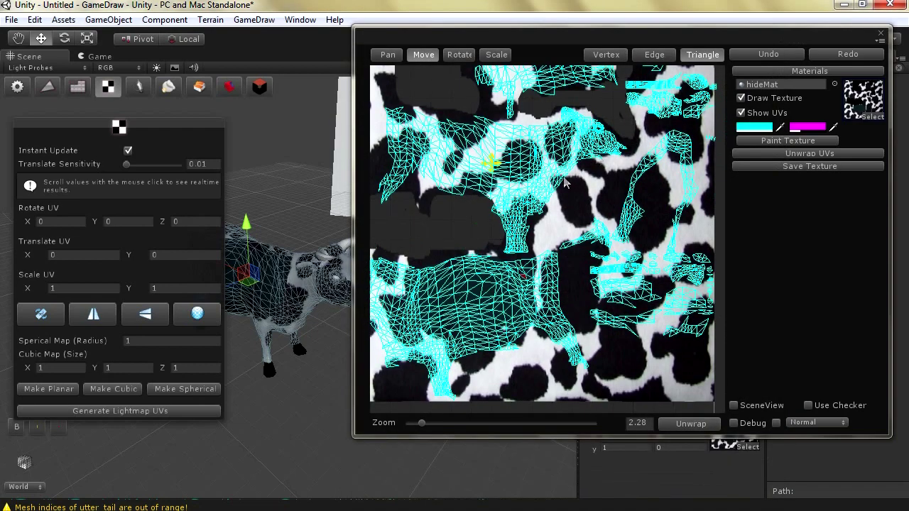
pyautogui.click(759, 168)
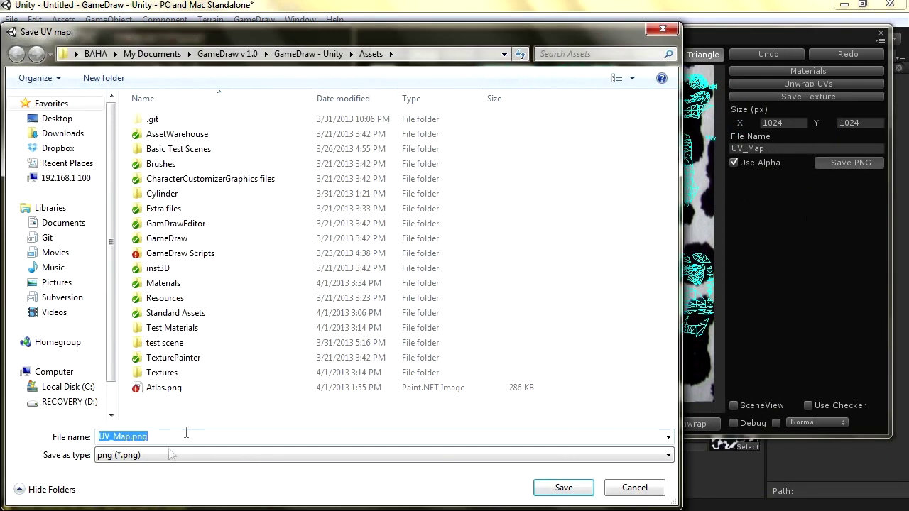
pyautogui.click(564, 487)
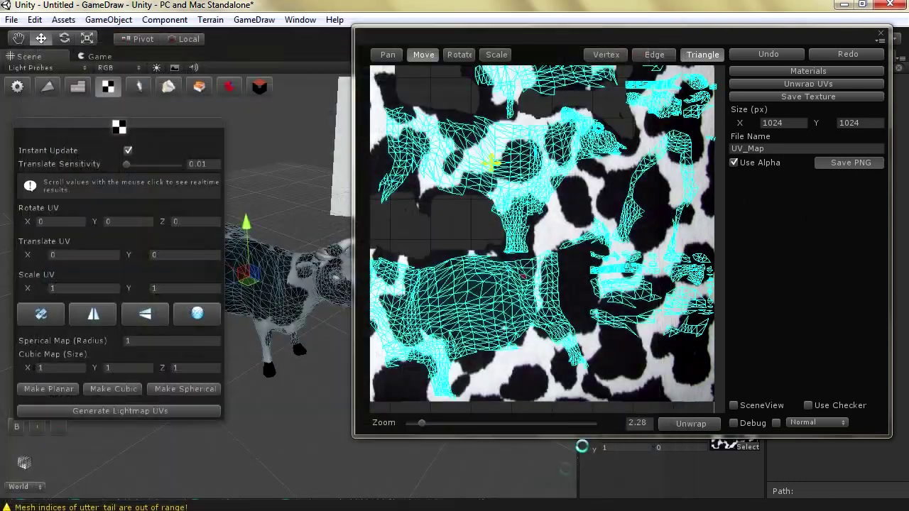
pyautogui.click(880, 35)
pyautogui.click(807, 58)
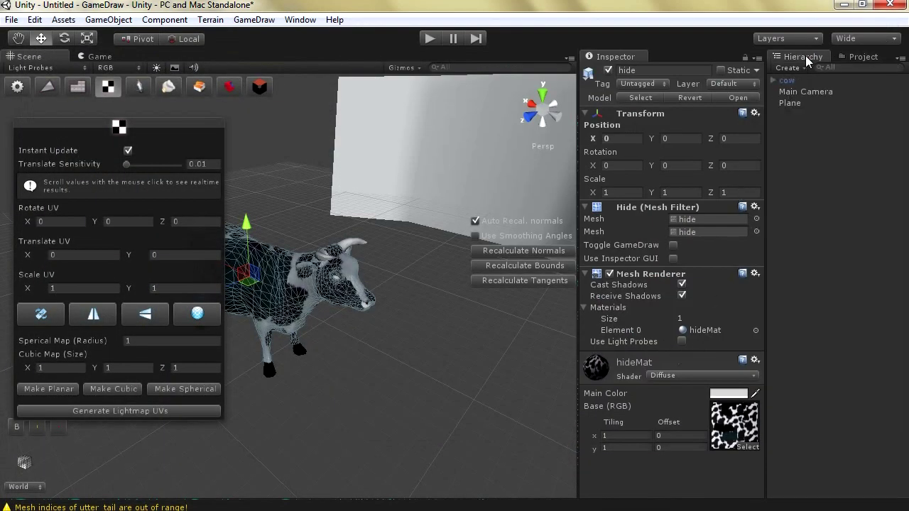
# Collapse Test Materials and Textures in the Project assets, then open UV_Map in Paint.NET
pyautogui.click(852, 57)
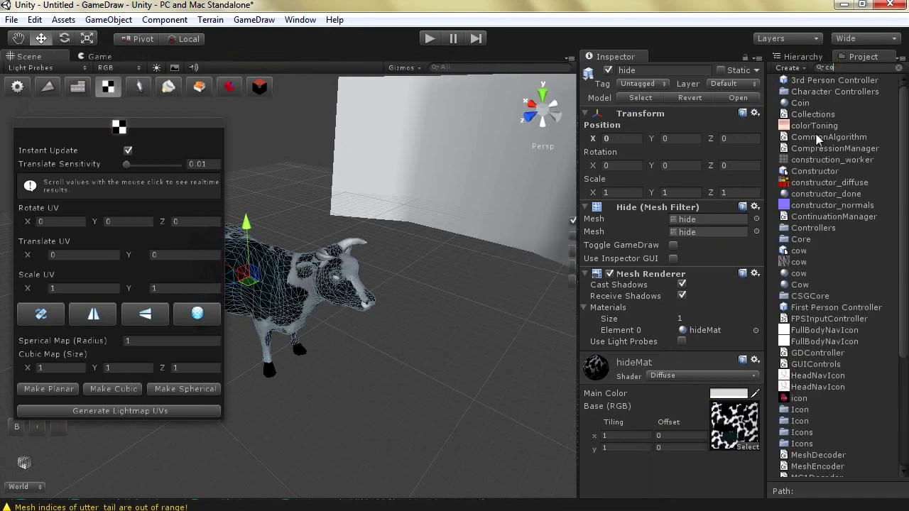
pyautogui.scroll(-3, 847, 226)
pyautogui.click(777, 165)
pyautogui.click(773, 324)
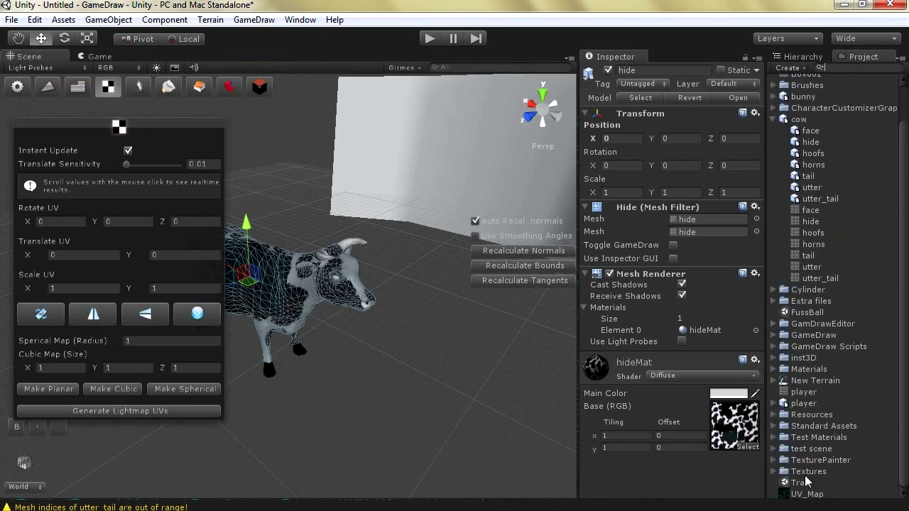
pyautogui.click(803, 495)
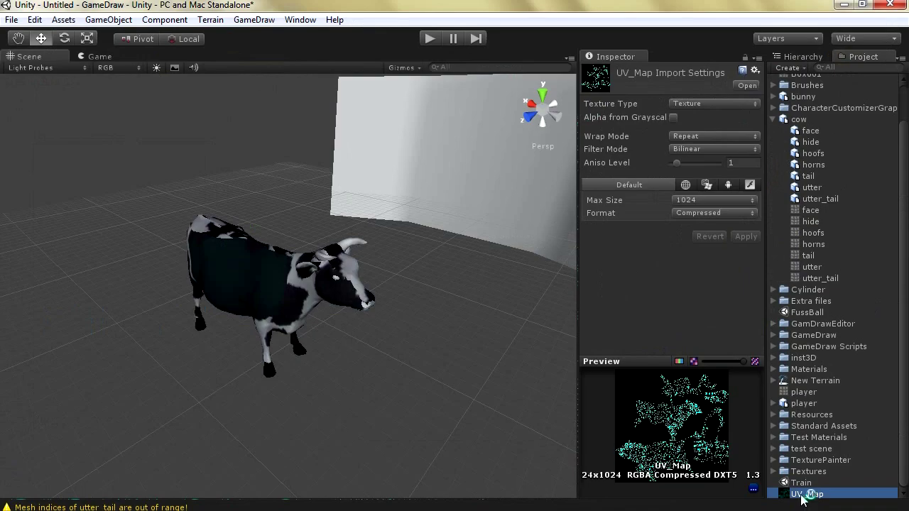
pyautogui.doubleClick(802, 495)
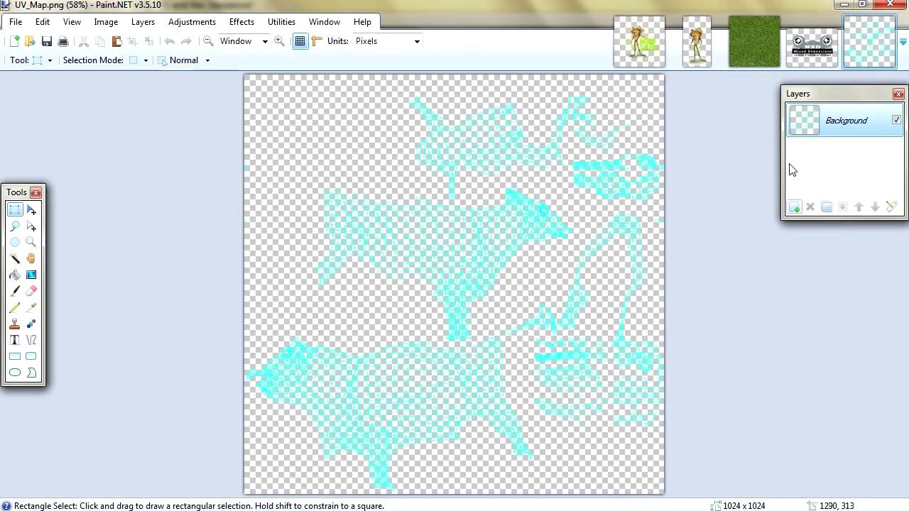
# Add a new Paint.NET layer below Background and flood-fill it with black
pyautogui.click(794, 206)
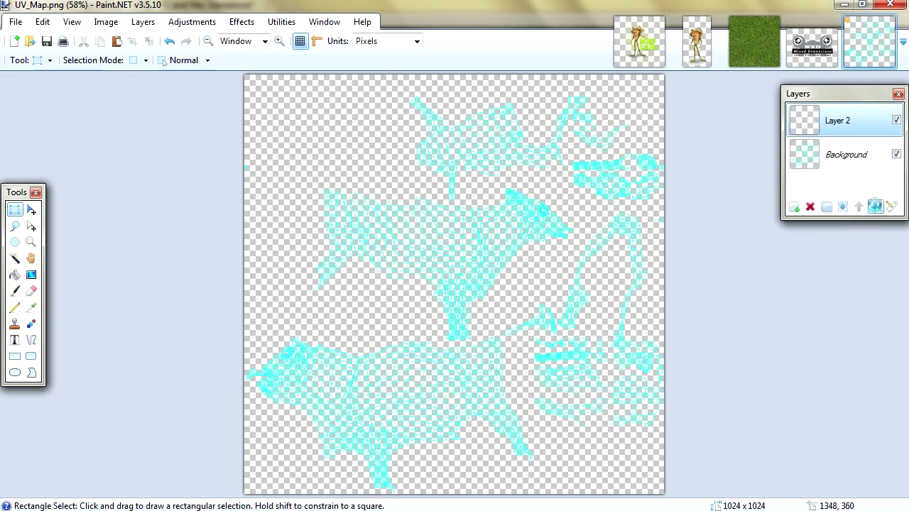
pyautogui.click(875, 207)
pyautogui.click(15, 275)
pyautogui.click(323, 22)
pyautogui.click(323, 22)
pyautogui.click(324, 22)
pyautogui.click(340, 84)
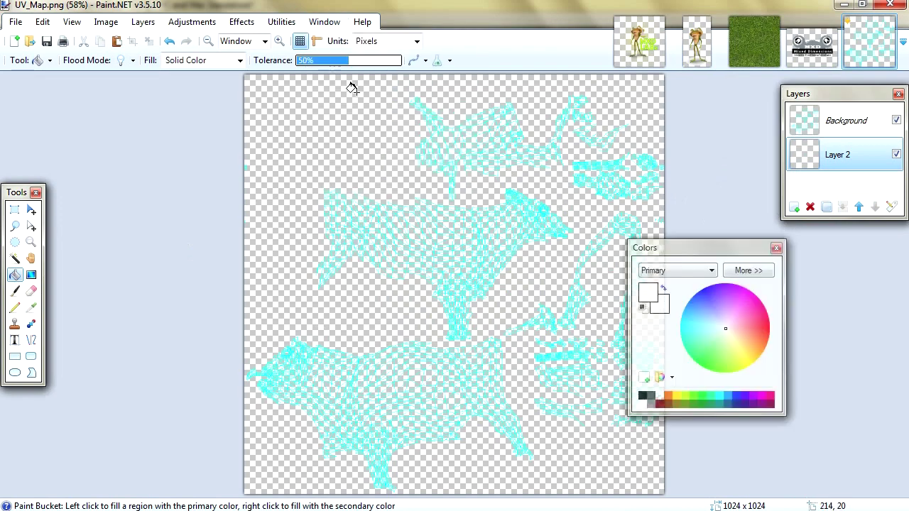
pyautogui.click(643, 395)
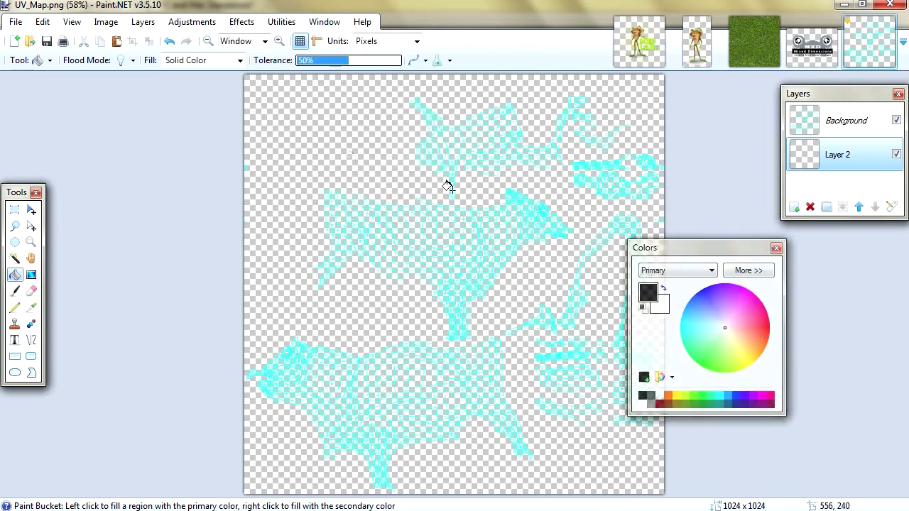
pyautogui.click(339, 151)
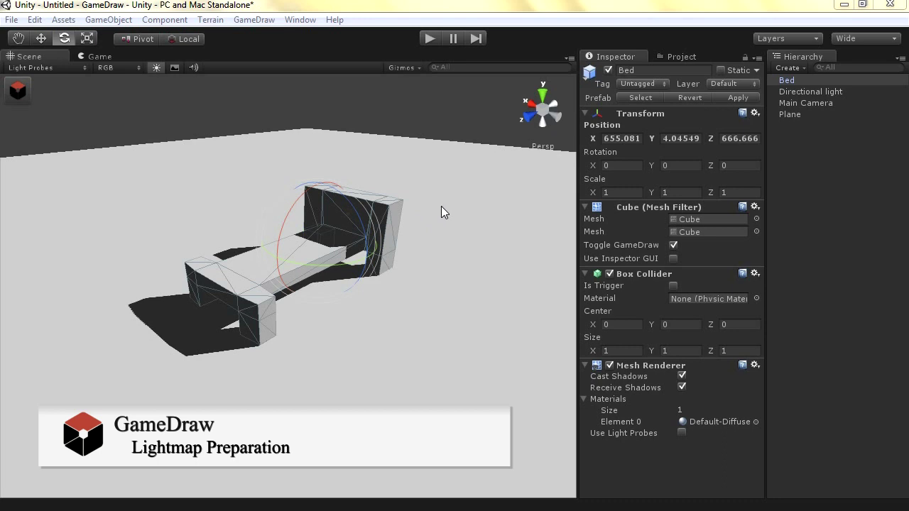
# Generate lightmap UVs for the Bed mesh in GameDraw's UV panel, mark it Static, and select the Plane
pyautogui.click(250, 20)
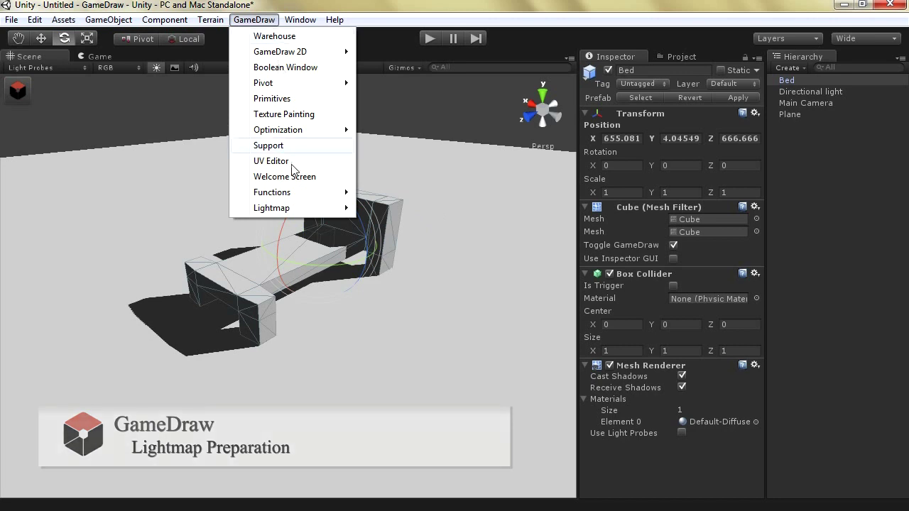
pyautogui.moveTo(302, 210)
pyautogui.click(399, 213)
pyautogui.click(18, 91)
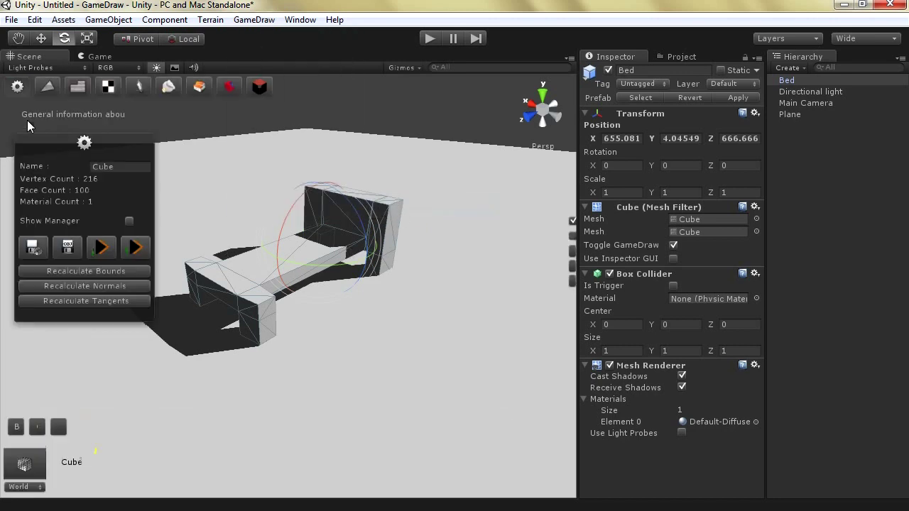
pyautogui.click(108, 88)
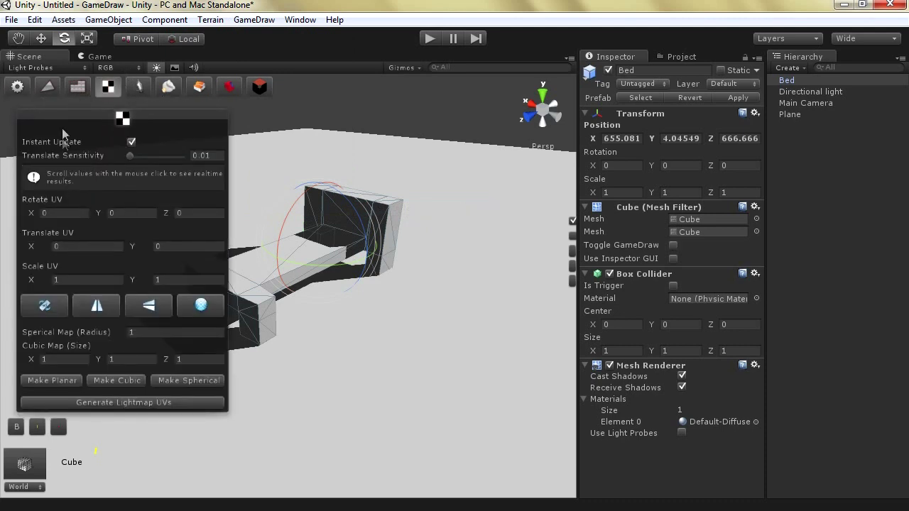
pyautogui.click(95, 401)
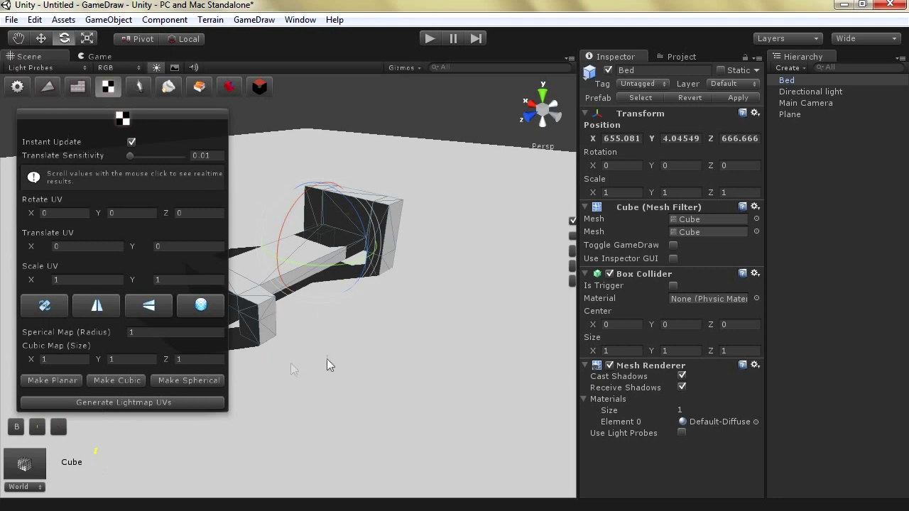
pyautogui.click(721, 70)
pyautogui.click(499, 261)
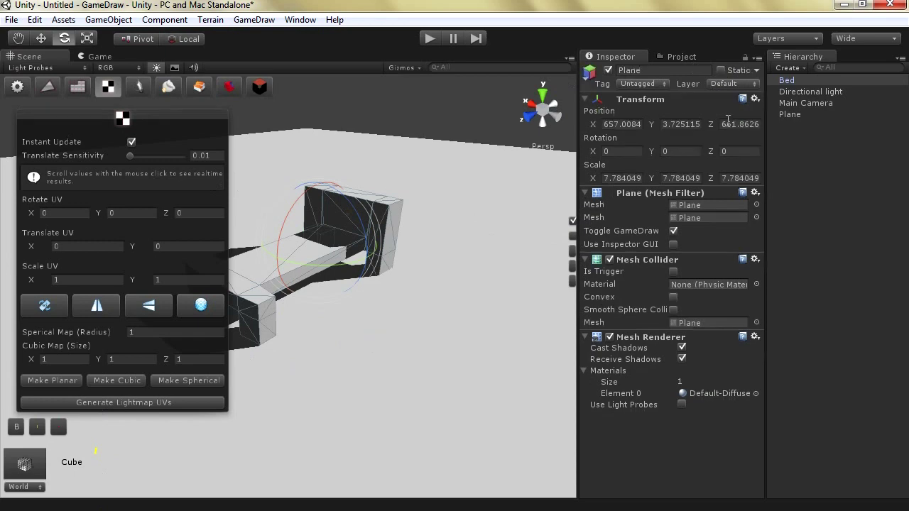
# Turn on Show Resolution in the Lightmapping Bake settings and set Resolution to 5
pyautogui.click(299, 19)
pyautogui.click(316, 256)
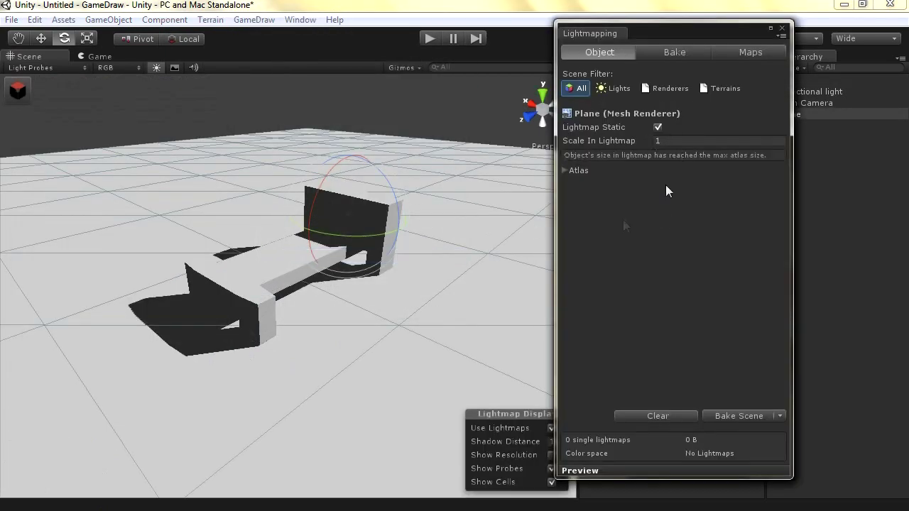
pyautogui.click(666, 53)
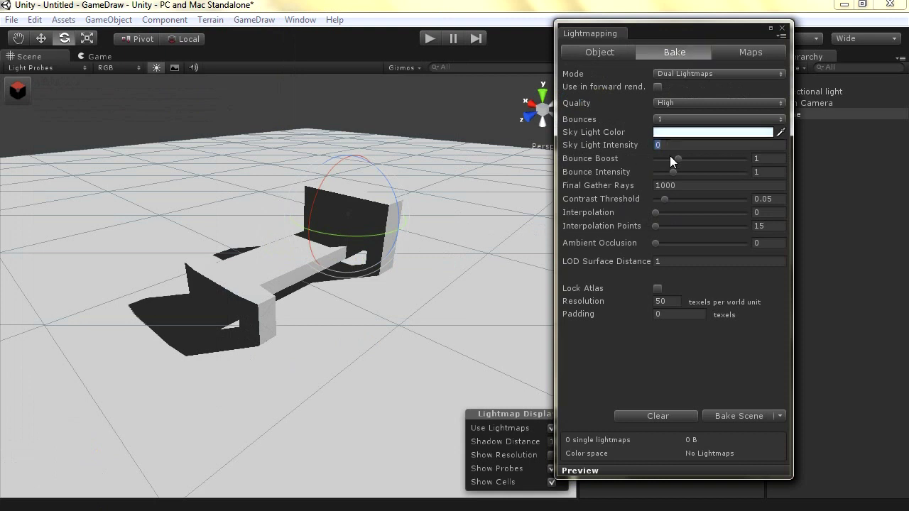
pyautogui.click(549, 455)
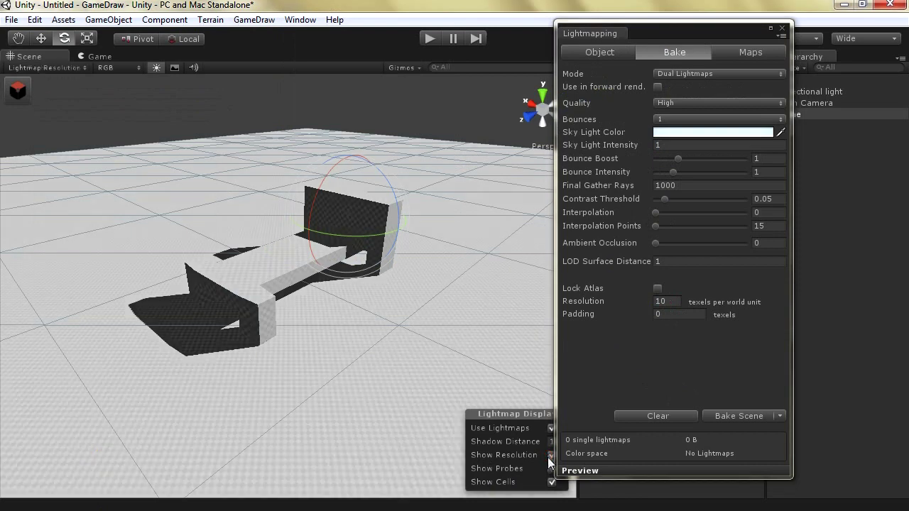
pyautogui.doubleClick(666, 305)
pyautogui.write('5')
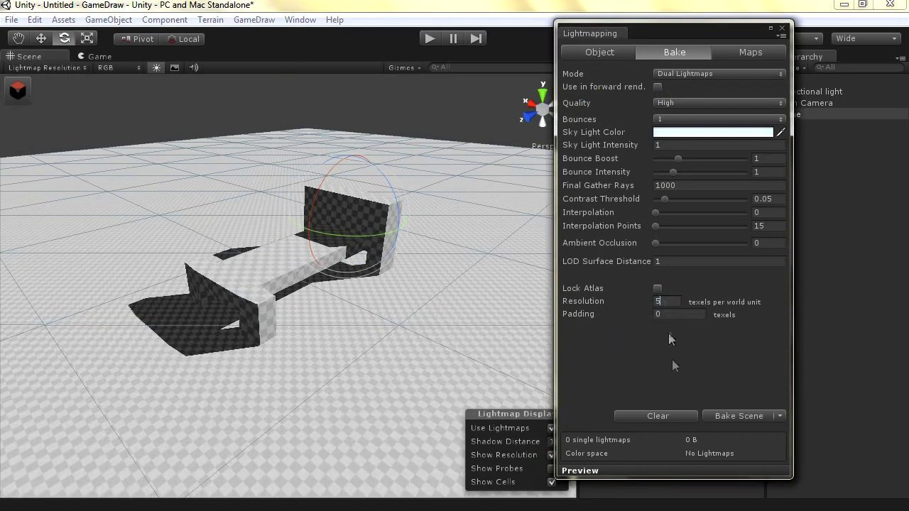
# Start the lightmap bake and agree to save the scene, beginning to type its name
pyautogui.click(731, 416)
pyautogui.click(493, 291)
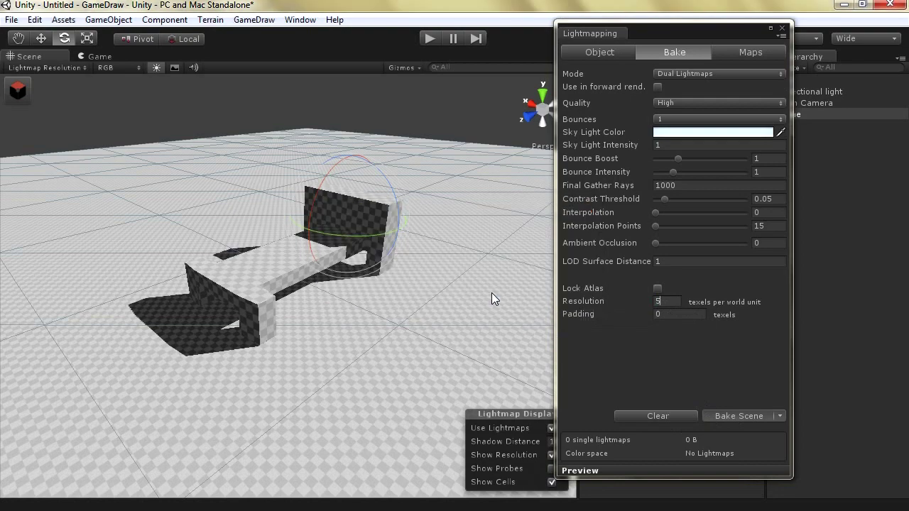
pyautogui.write('Tw')
pyautogui.press('BackSpace')
pyautogui.write('est Lightmapping')
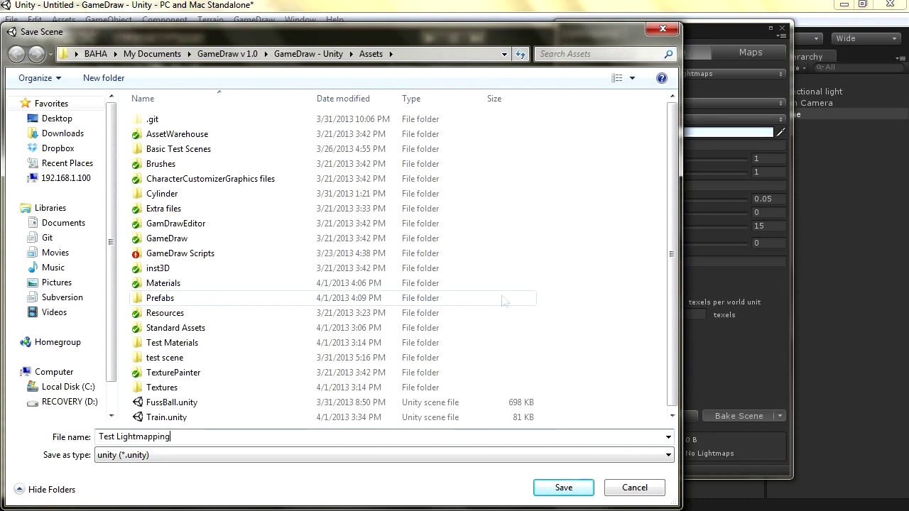
pyautogui.press('Return')
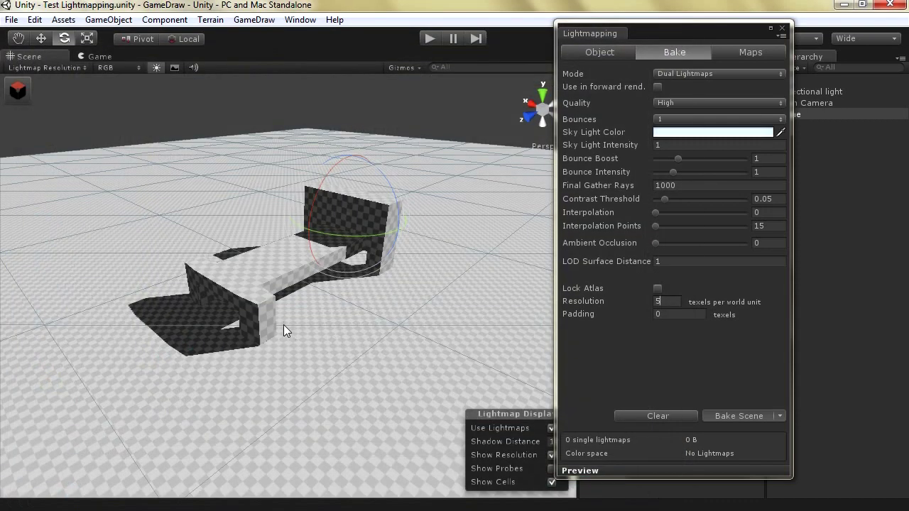
pyautogui.keyDown('alt'); pyautogui.moveTo(236, 343); pyautogui.dragTo(263, 346); pyautogui.keyUp('alt')
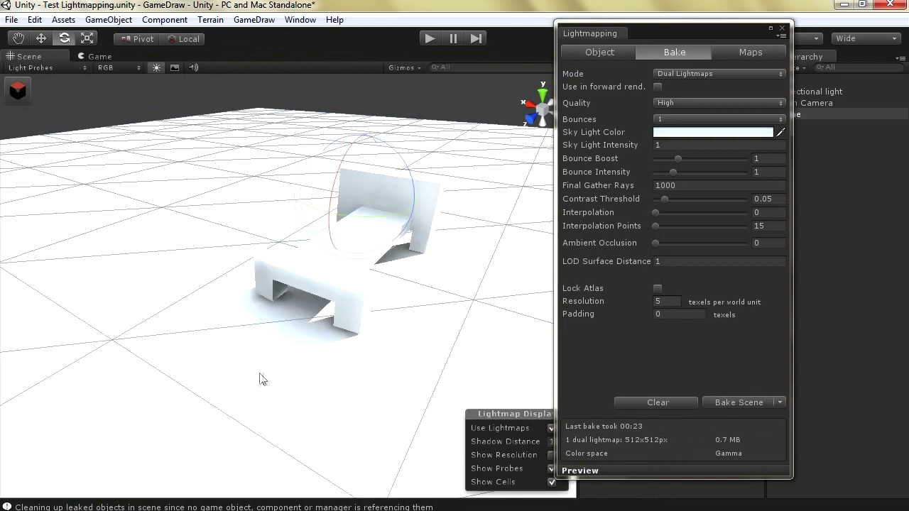
pyautogui.keyDown('alt'); pyautogui.moveTo(259, 379); pyautogui.dragTo(296, 250); pyautogui.keyUp('alt')
pyautogui.scroll(8, 244, 381)
pyautogui.scroll(-6, 235, 366)
pyautogui.scroll(-6, 294, 242)
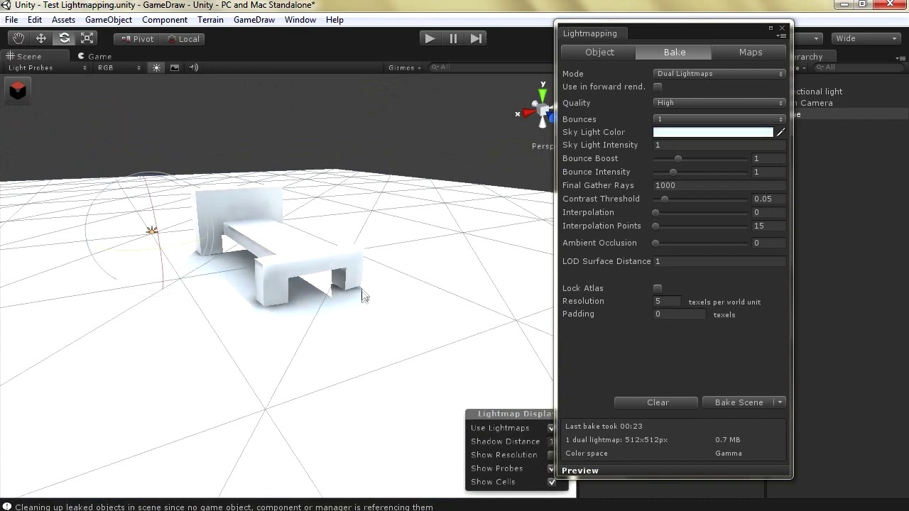
pyautogui.scroll(8, 368, 305)
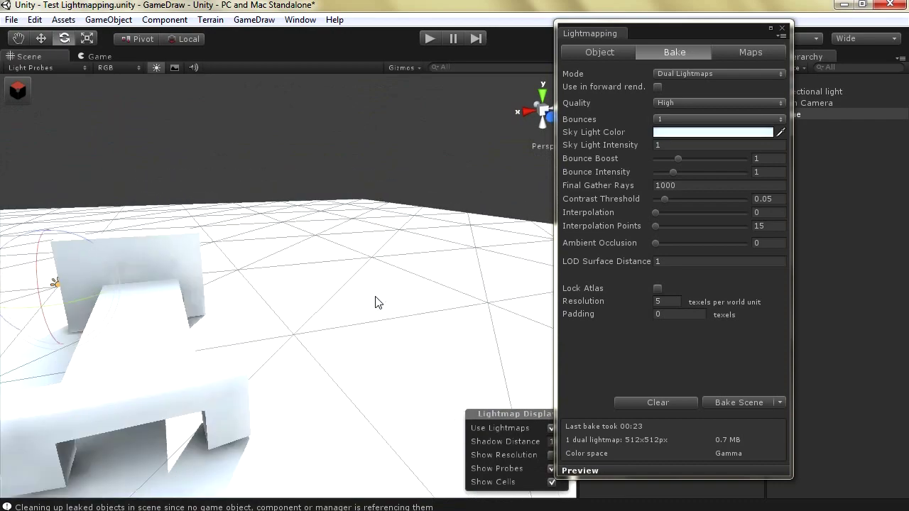
pyautogui.moveTo(268, 295)
pyautogui.keyDown('alt'); pyautogui.mouseDown()
pyautogui.moveTo(294, 304)
pyautogui.moveTo(273, 298)
pyautogui.mouseUp(); pyautogui.keyUp('alt')
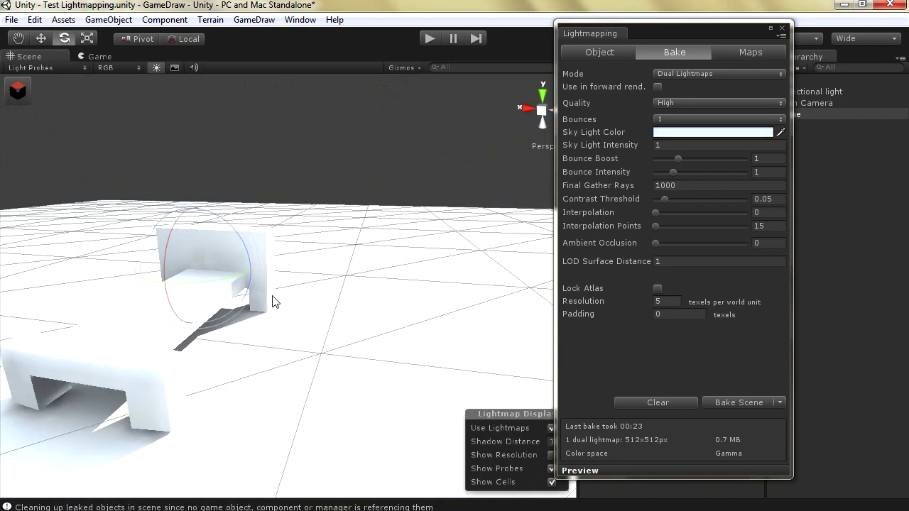
pyautogui.scroll(4, 274, 301)
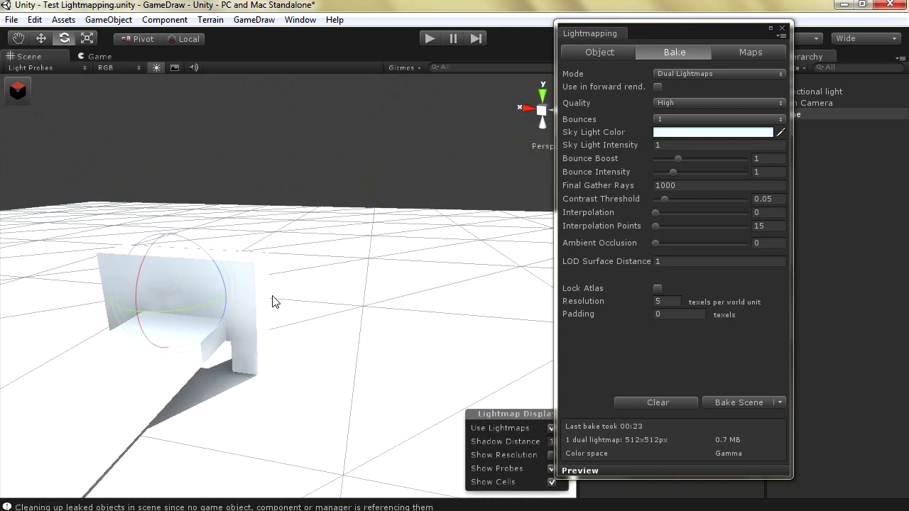
pyautogui.press('Left')
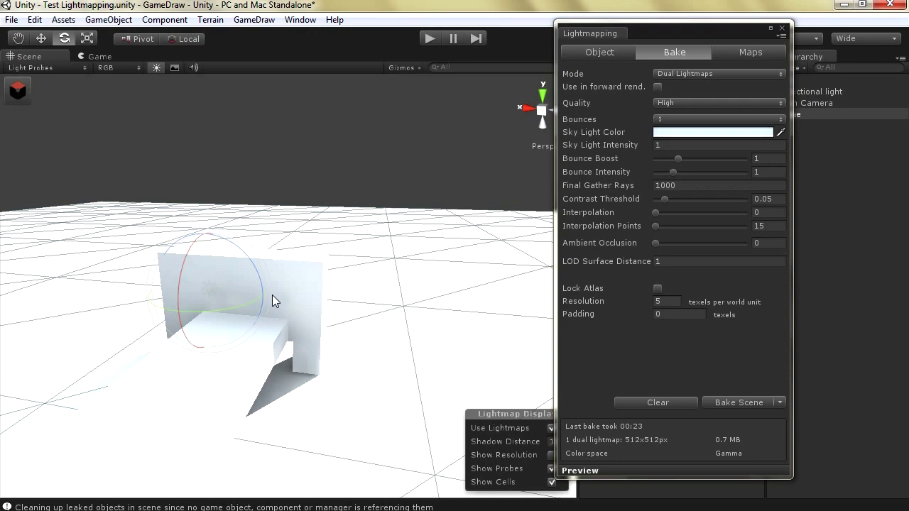
pyautogui.press('Right')
pyautogui.keyDown('alt'); pyautogui.moveTo(264, 329); pyautogui.dragTo(156, 351); pyautogui.keyUp('alt')
pyautogui.scroll(3, 153, 349)
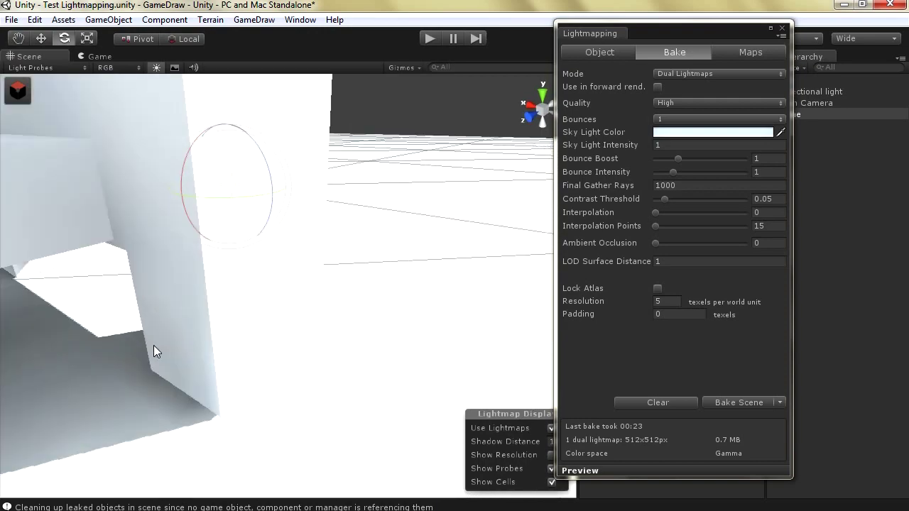
pyautogui.keyDown('alt'); pyautogui.moveTo(109, 294); pyautogui.dragTo(130, 228); pyautogui.keyUp('alt')
pyautogui.press('f')
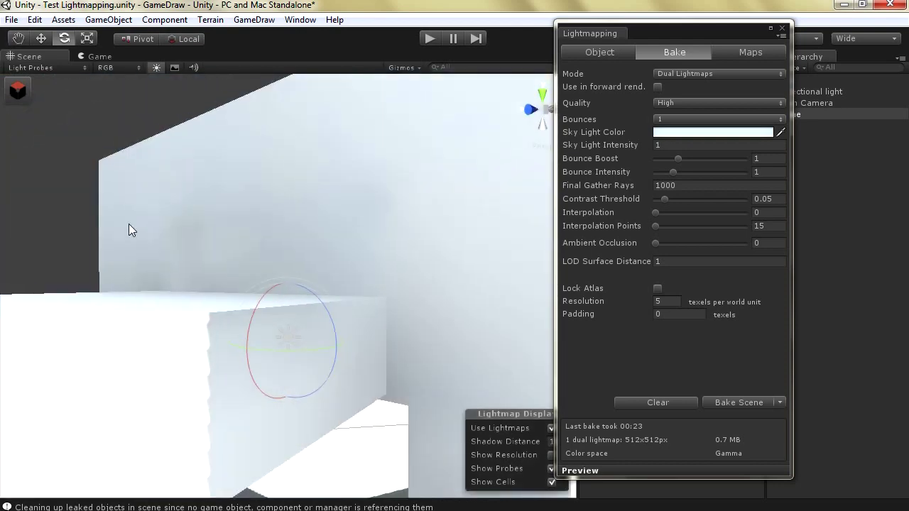
pyautogui.scroll(-10, 128, 233)
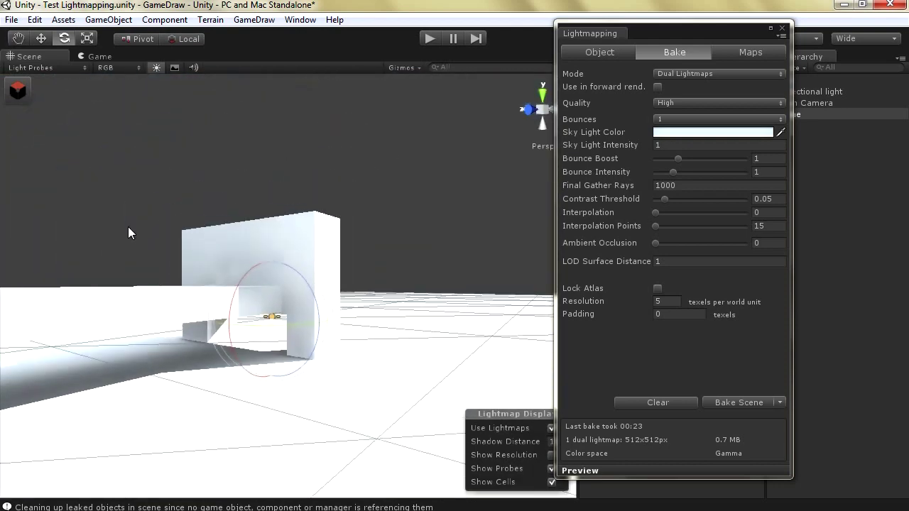
pyautogui.scroll(4, 127, 227)
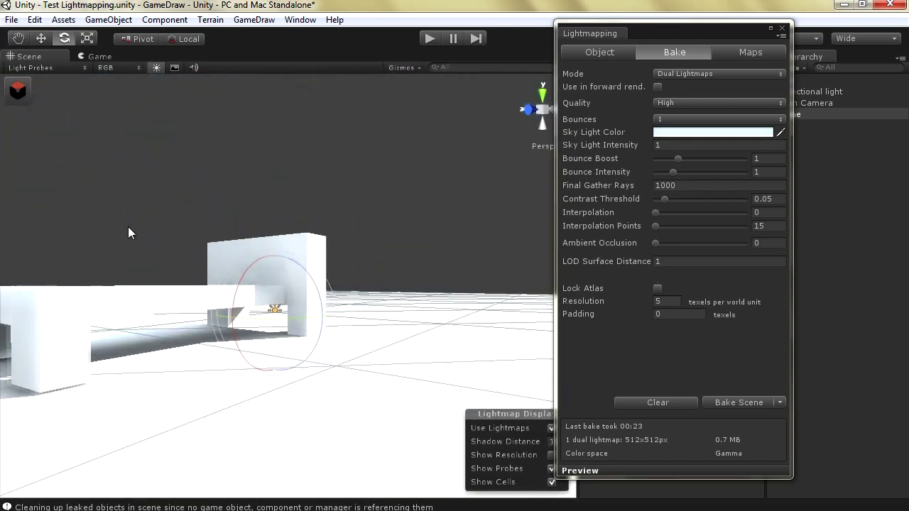
pyautogui.scroll(2, 163, 339)
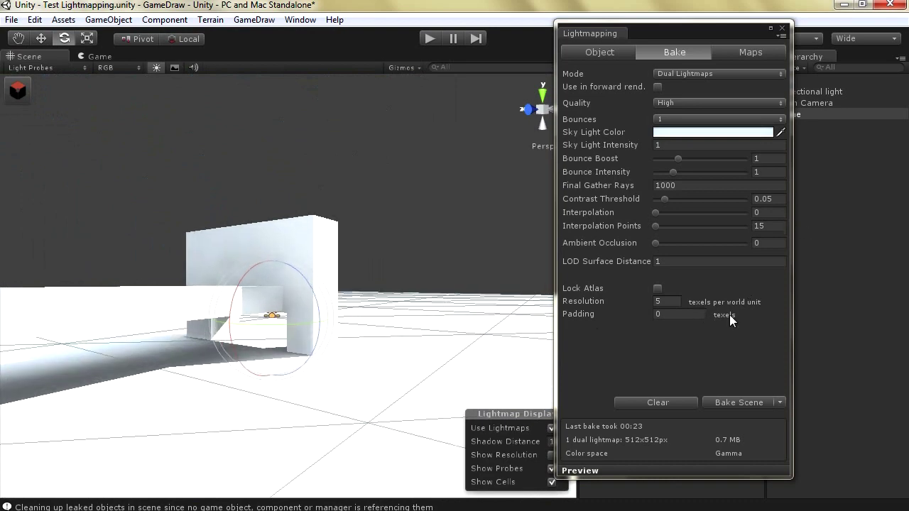
pyautogui.click(666, 302)
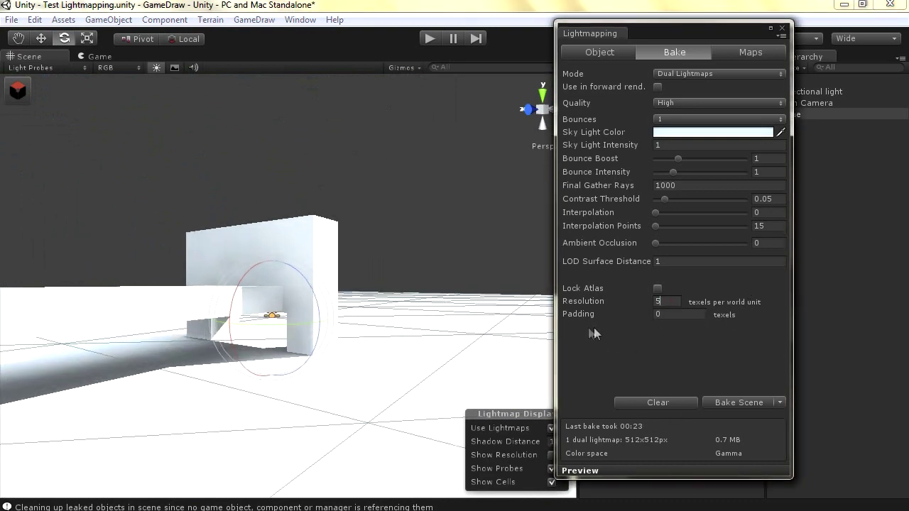
pyautogui.keyDown('alt'); pyautogui.moveTo(137, 336); pyautogui.dragTo(115, 307); pyautogui.keyUp('alt')
pyautogui.scroll(2, 116, 307)
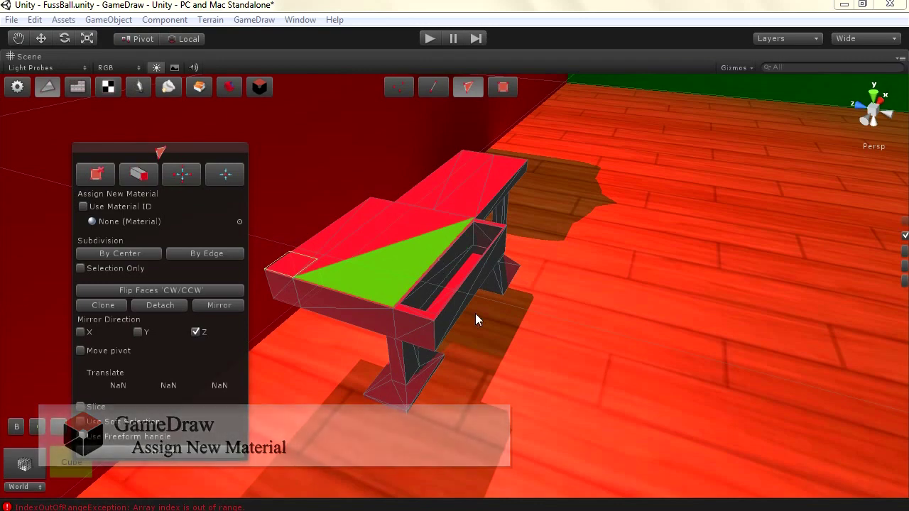
# Box-select the foosball bench top with GameDraw face selection and frame it in perspective view
pyautogui.click(454, 305)
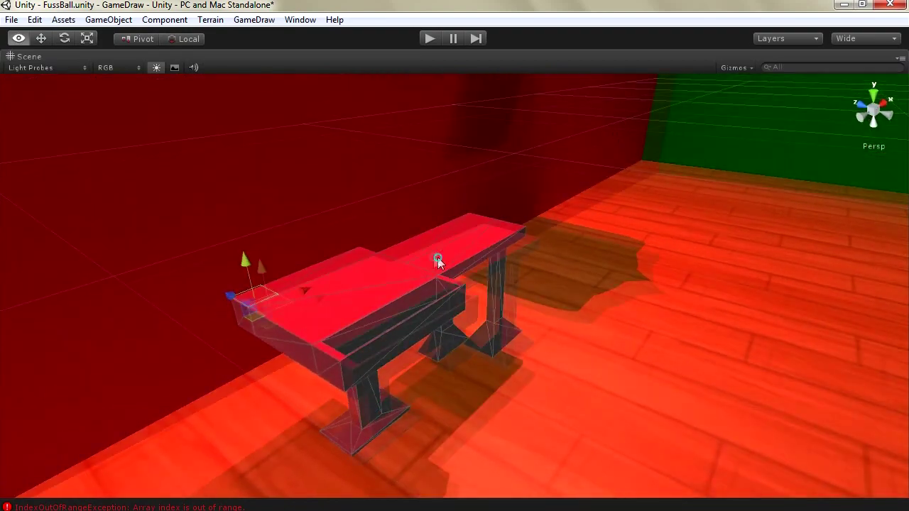
pyautogui.keyDown('alt'); pyautogui.moveTo(438, 257); pyautogui.dragTo(363, 247); pyautogui.keyUp('alt')
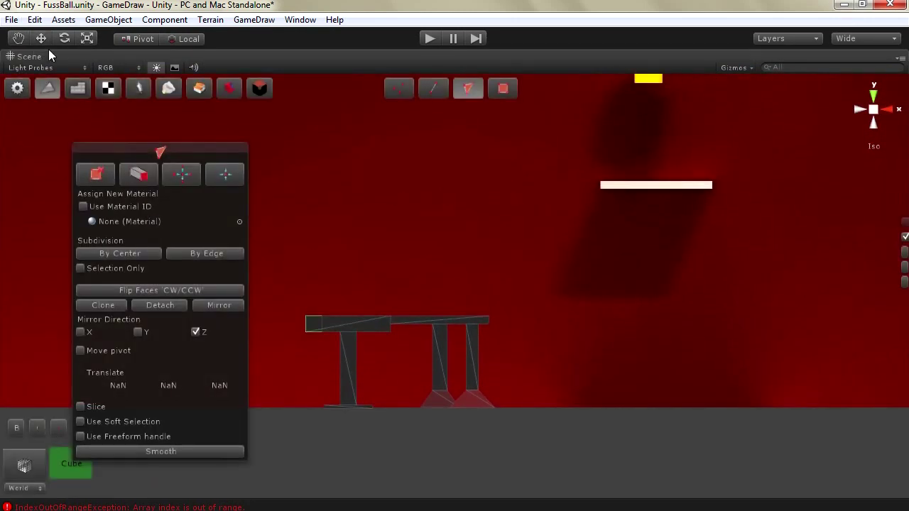
pyautogui.moveTo(287, 274); pyautogui.dragTo(507, 322)
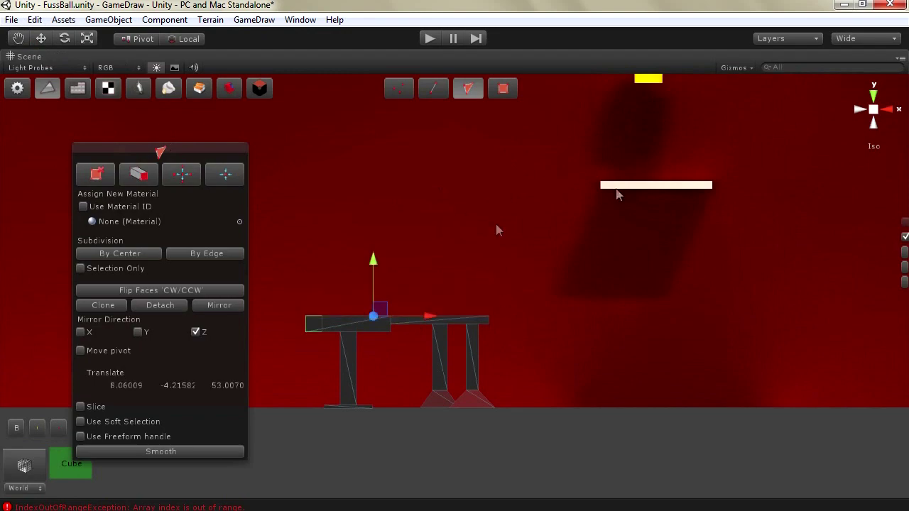
pyautogui.click(874, 110)
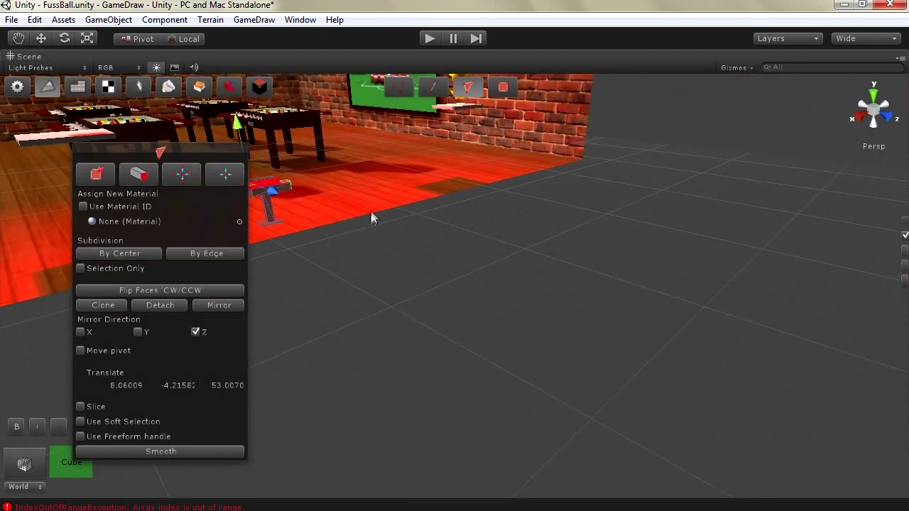
pyautogui.press('f')
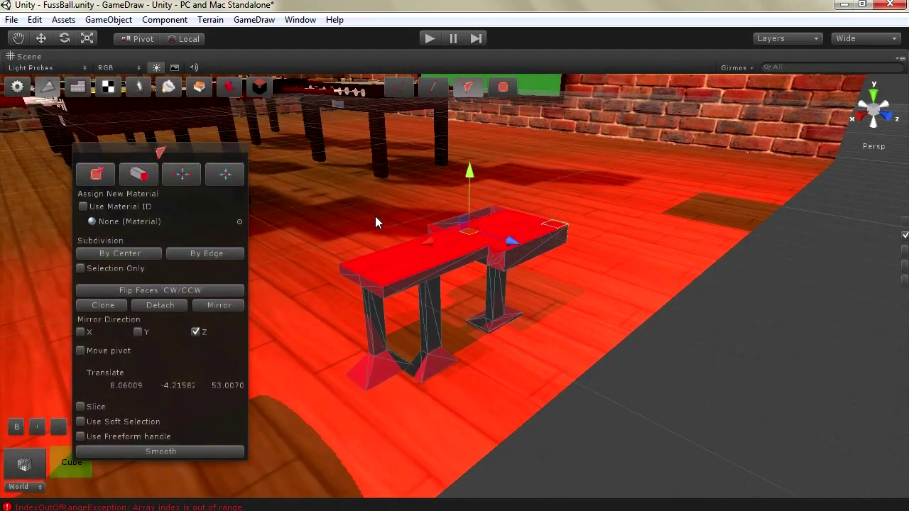
pyautogui.press('w')
pyautogui.moveTo(378, 223); pyautogui.dragTo(378, 371, button='right')
pyautogui.press('f')
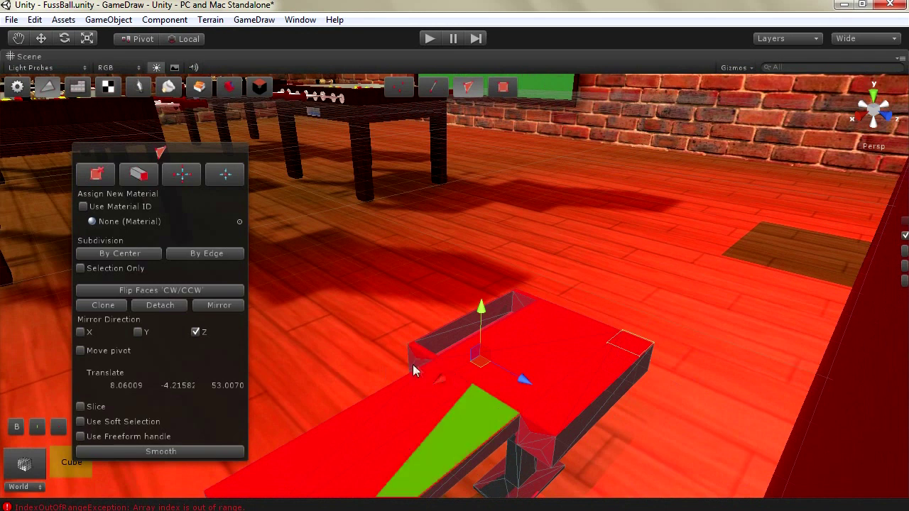
# Pick two neighbouring bench-top faces and restore the full editor layout with Shift+Space
pyautogui.keyDown('shift'); pyautogui.click(537, 436); pyautogui.keyUp('shift')
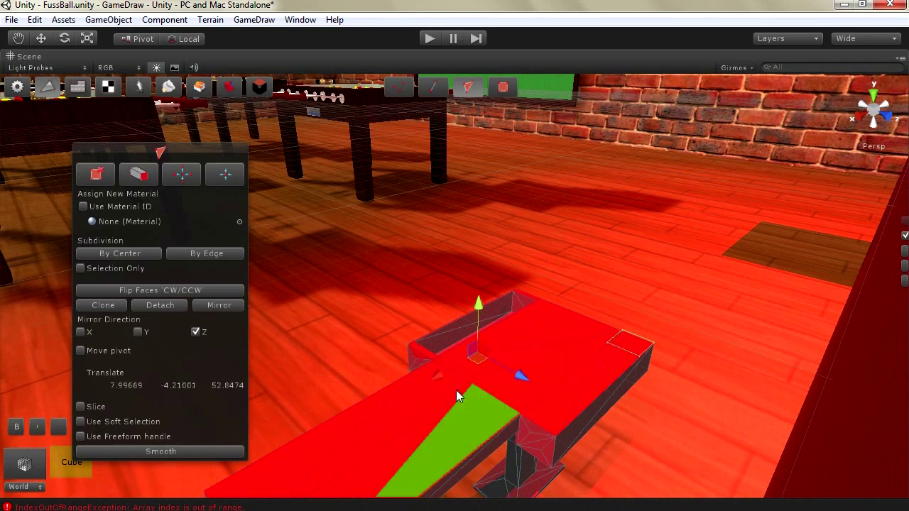
pyautogui.keyDown('shift'); pyautogui.click(416, 357); pyautogui.keyUp('shift')
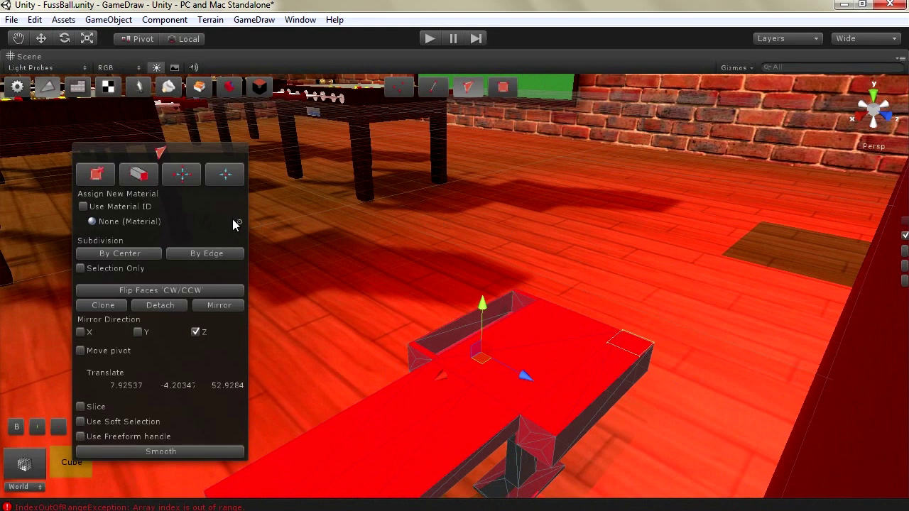
pyautogui.hotkey('shift', 'space')
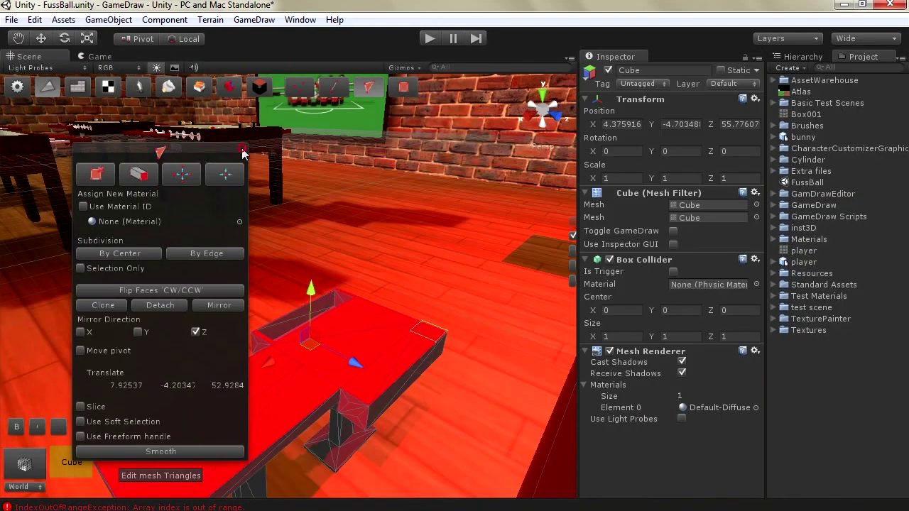
# Drop the Green material into GameDraw's material field and assign it to the selected bench-top faces
pyautogui.moveTo(241, 151); pyautogui.dragTo(471, 111)
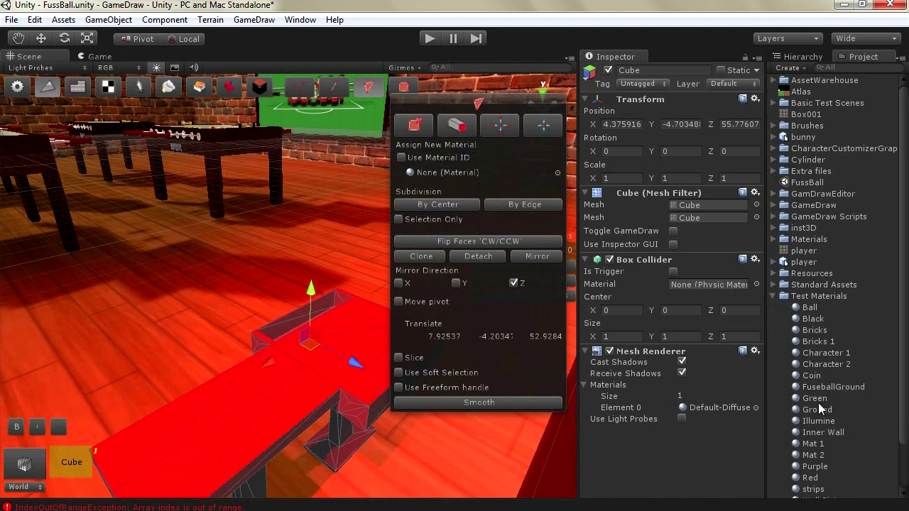
pyautogui.moveTo(815, 400); pyautogui.dragTo(496, 176)
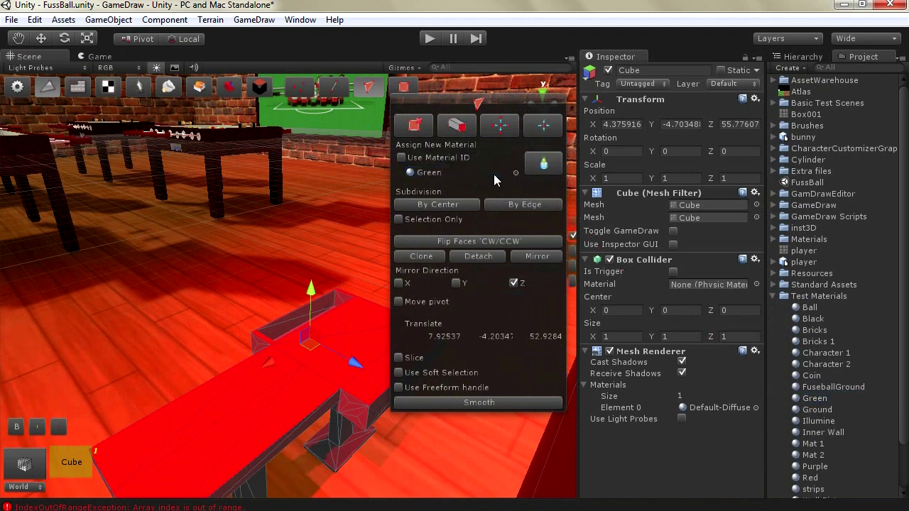
pyautogui.click(544, 165)
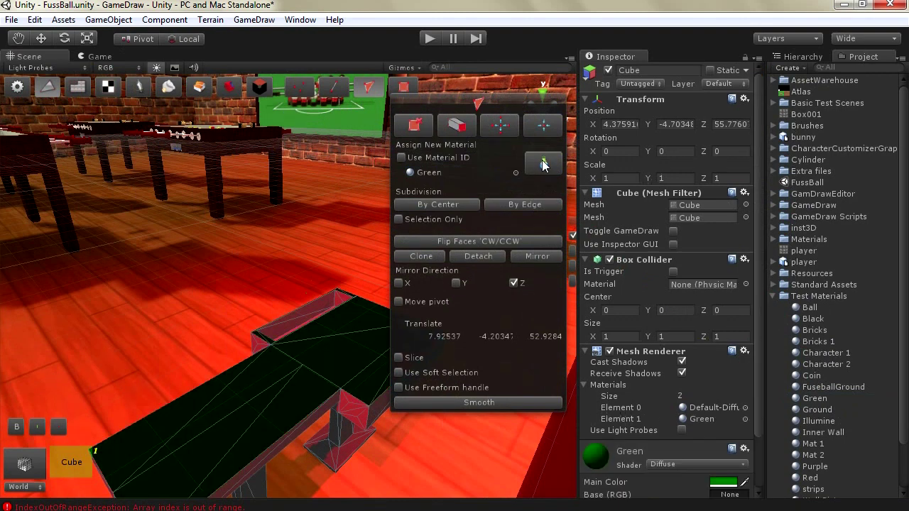
pyautogui.click(298, 349)
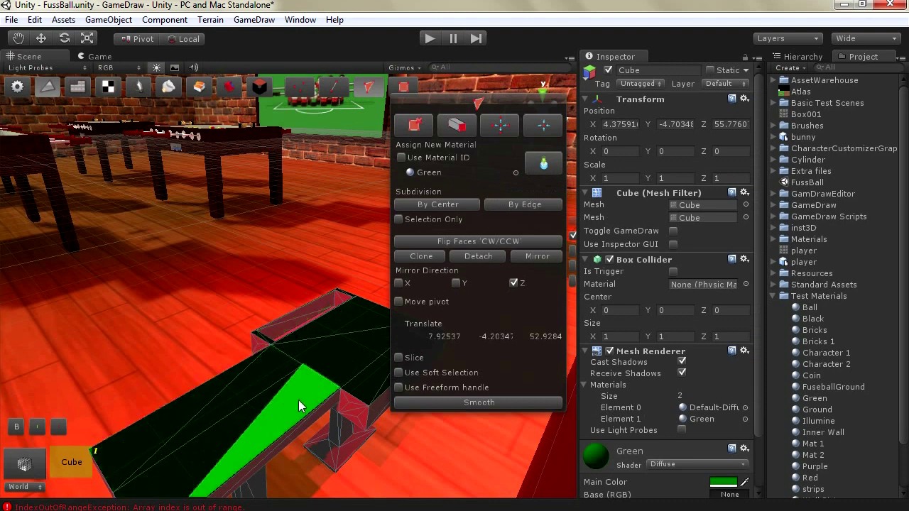
# In material ID mode, select parts of the bench mesh's large bottom face
pyautogui.click(440, 161)
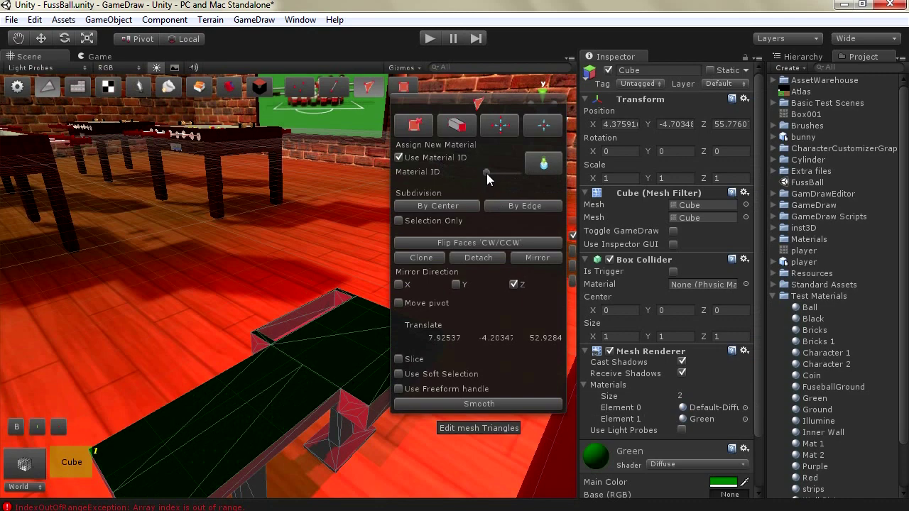
pyautogui.scroll(-3, 658, 353)
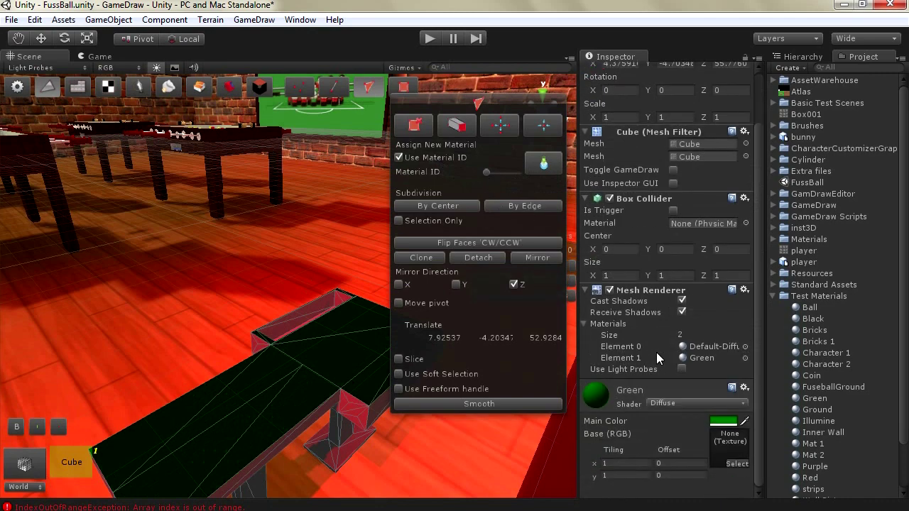
pyautogui.scroll(2, 658, 354)
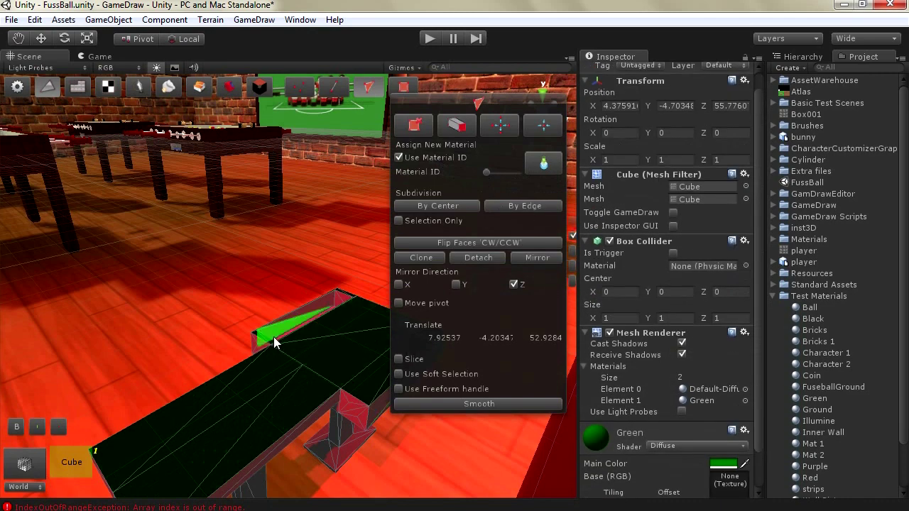
pyautogui.press('w')
pyautogui.click(288, 437)
pyautogui.click(329, 442)
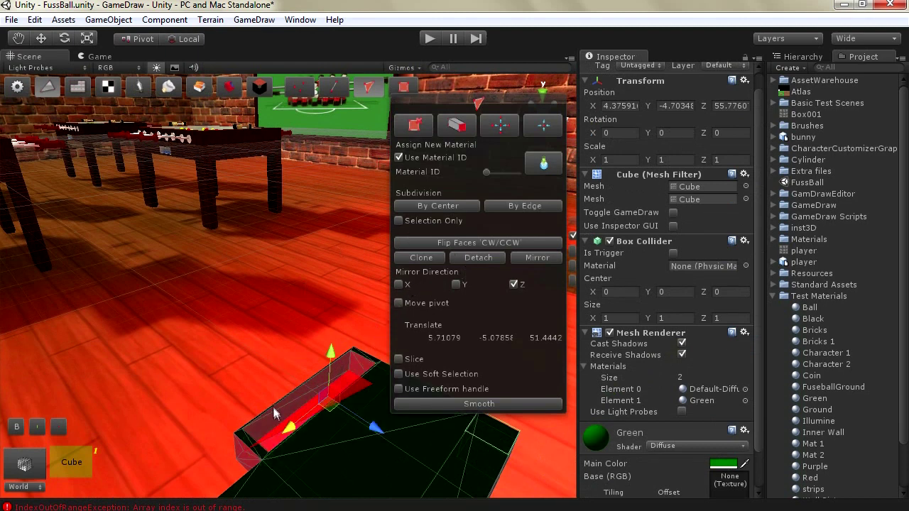
pyautogui.click(270, 449)
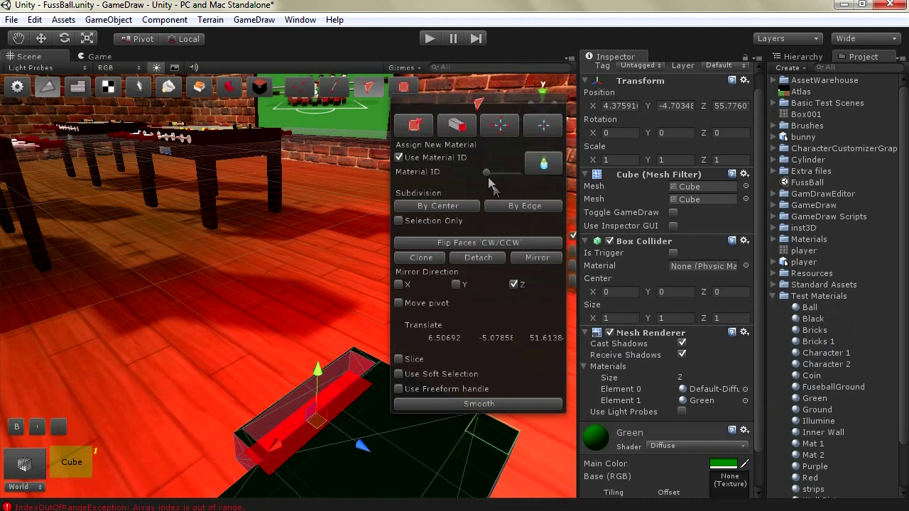
# Turn off material ID mode and apply the Wood material to the selected face
pyautogui.click(449, 158)
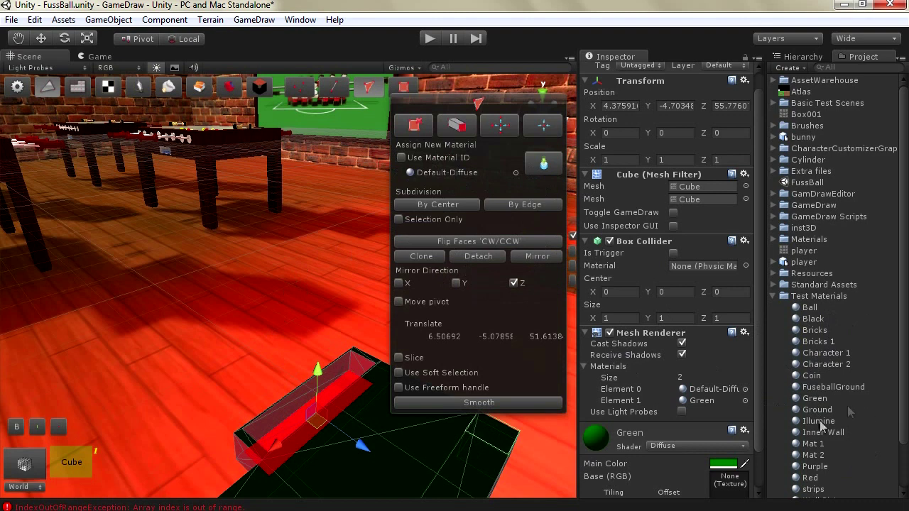
pyautogui.scroll(-3, 830, 434)
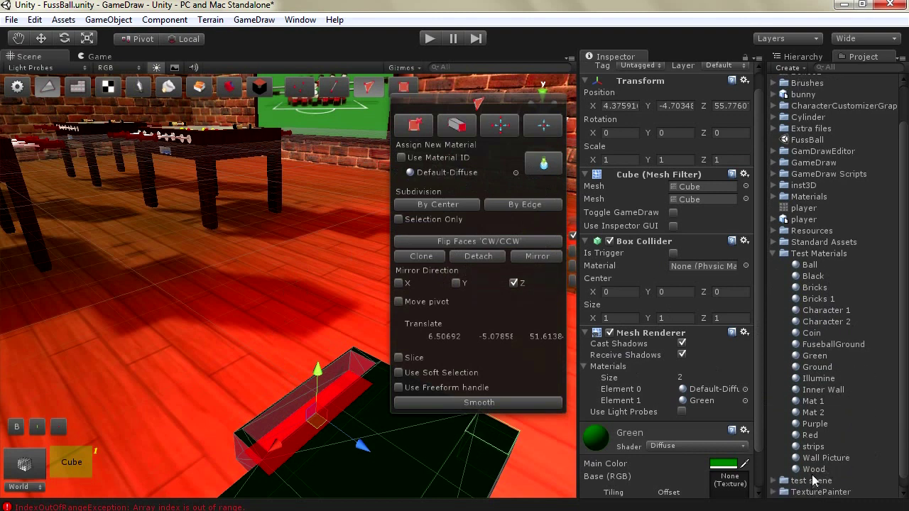
pyautogui.moveTo(814, 470); pyautogui.dragTo(459, 176)
pyautogui.click(542, 166)
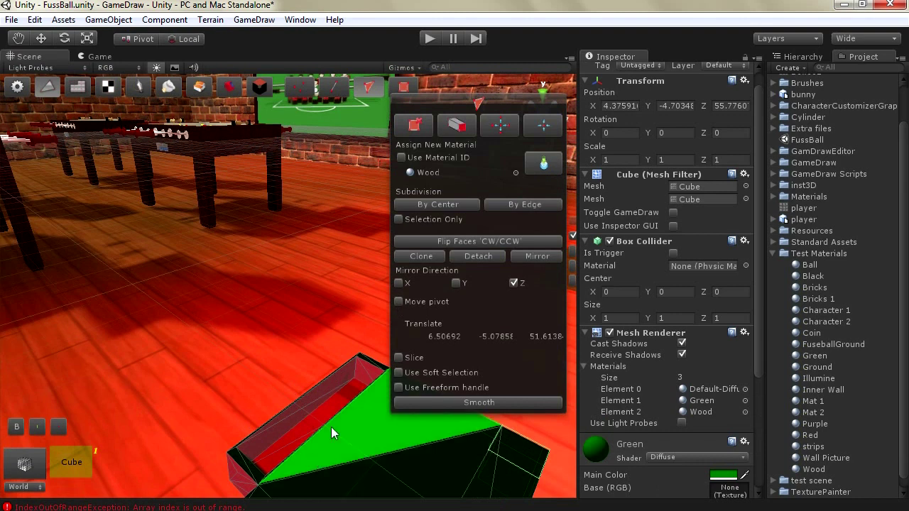
# Assign the next material slot, Green, to both cube faces and open its Main Color picker
pyautogui.click(401, 157)
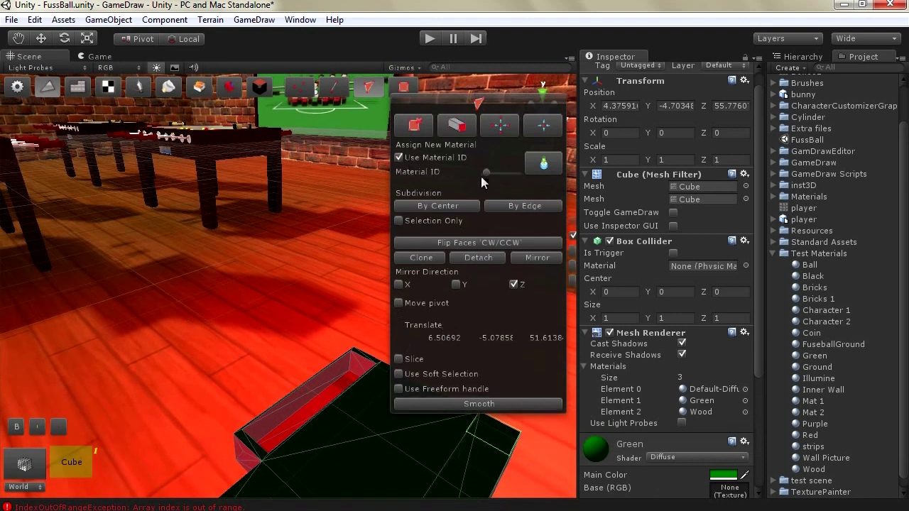
pyautogui.moveTo(487, 172); pyautogui.dragTo(516, 180)
pyautogui.click(341, 440)
pyautogui.click(285, 448)
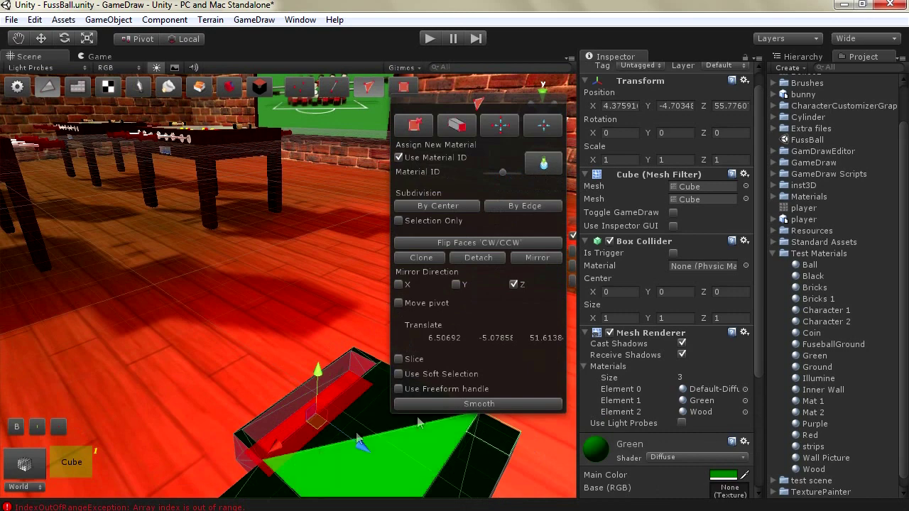
pyautogui.click(541, 165)
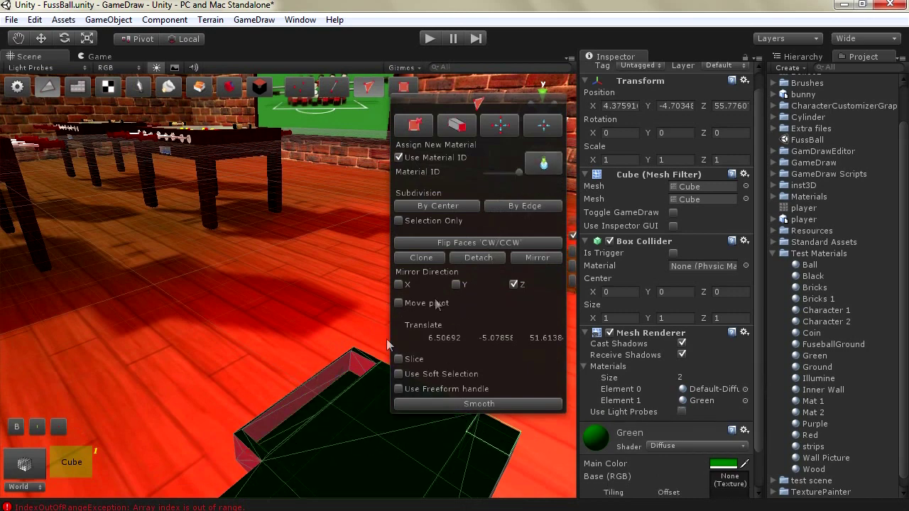
pyautogui.keyDown('alt'); pyautogui.moveTo(262, 378); pyautogui.dragTo(213, 420); pyautogui.keyUp('alt')
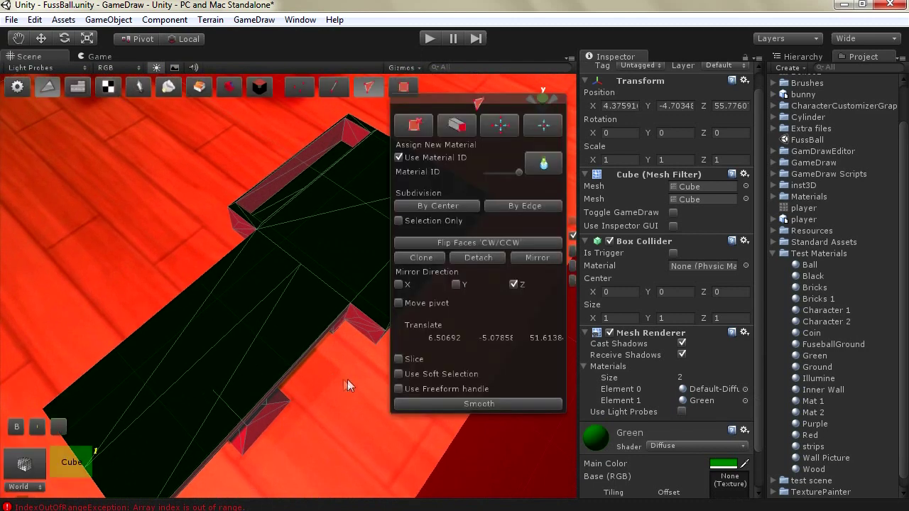
pyautogui.click(715, 466)
# Shift the Green material's colour slightly darker, then close the Color picker
pyautogui.moveTo(313, 171)
pyautogui.mouseDown()
pyautogui.moveTo(284, 128)
pyautogui.moveTo(307, 142)
pyautogui.moveTo(274, 176)
pyautogui.moveTo(299, 128)
pyautogui.moveTo(337, 131)
pyautogui.moveTo(351, 183)
pyautogui.mouseUp()
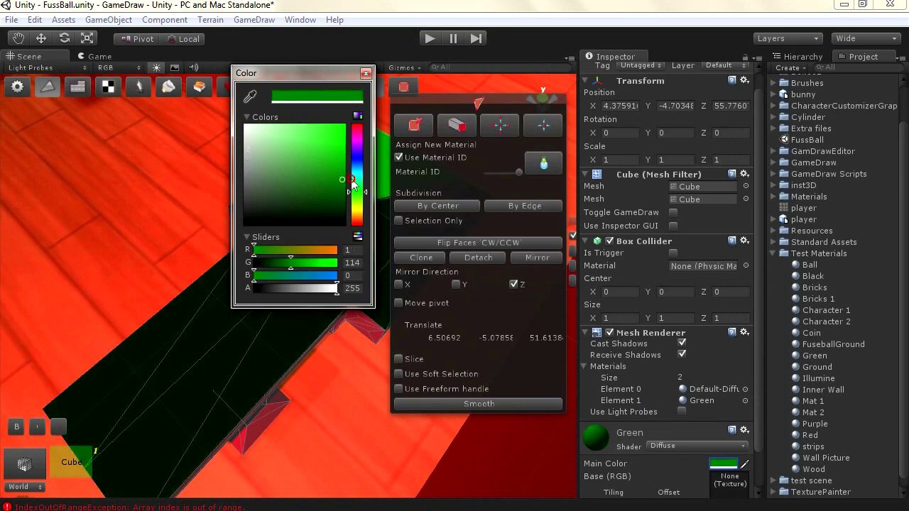
pyautogui.click(365, 73)
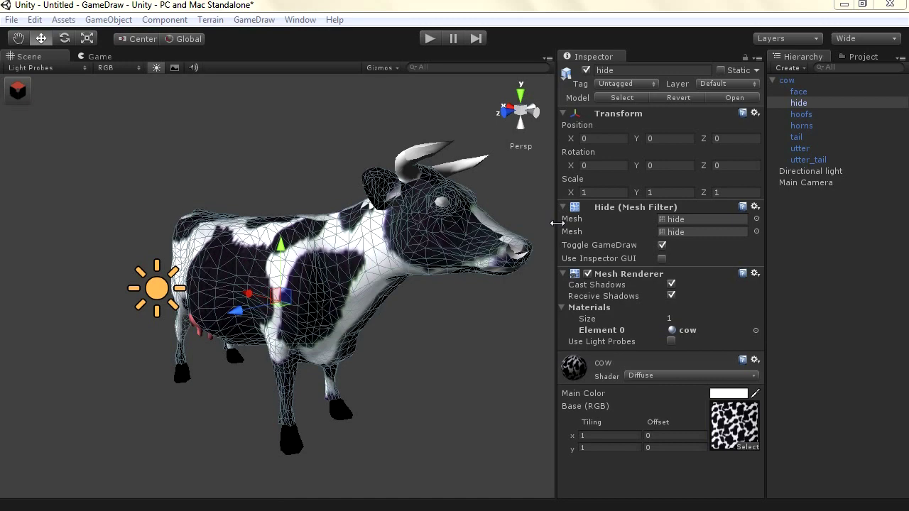
# Browse the cow, hide, tail and face parts in the Hierarchy
pyautogui.click(783, 81)
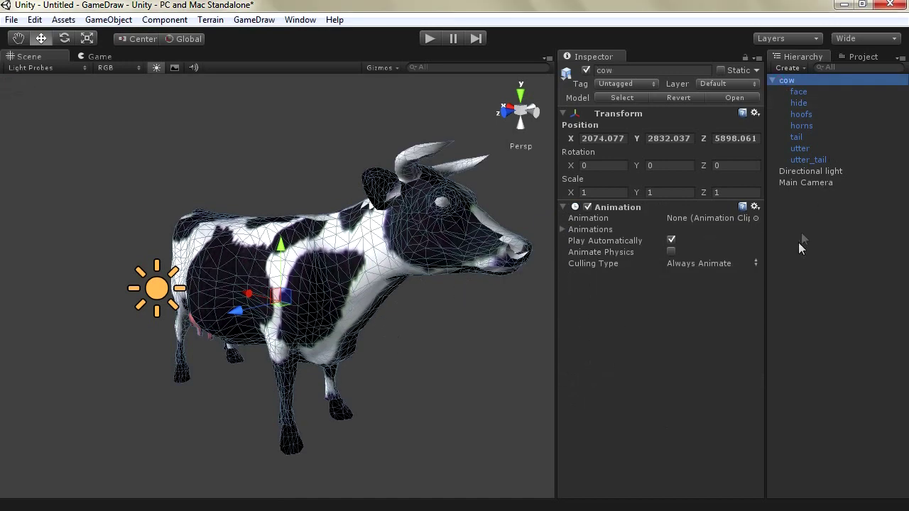
pyautogui.click(799, 103)
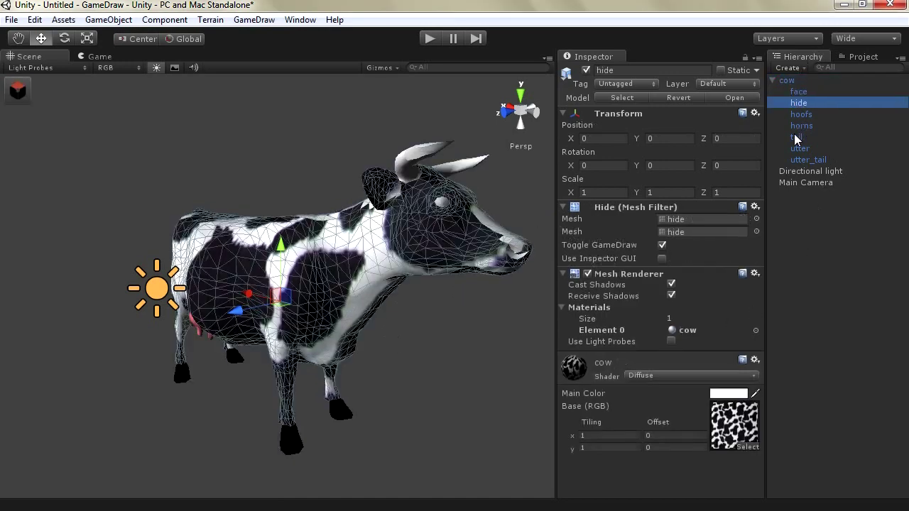
pyautogui.click(796, 138)
pyautogui.press('Up')
pyautogui.press('Up')
pyautogui.press('Up')
pyautogui.press('Up')
pyautogui.press('Down')
pyautogui.press('Down')
pyautogui.press('Down')
pyautogui.press('Down')
pyautogui.press('Up')
pyautogui.press('Up')
pyautogui.press('Up')
pyautogui.press('Up')
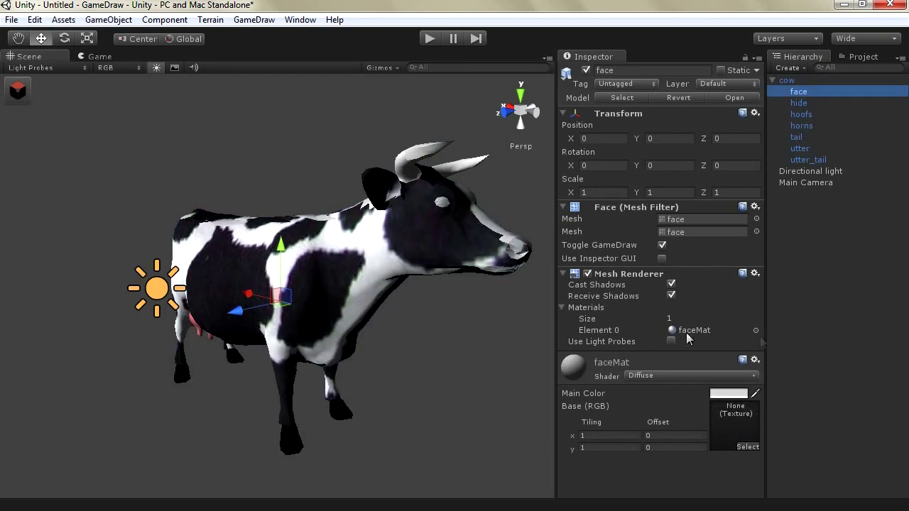
pyautogui.press('Down')
pyautogui.press('Down')
pyautogui.press('Down')
pyautogui.press('Up')
pyautogui.press('Up')
pyautogui.press('Up')
pyautogui.press('Down')
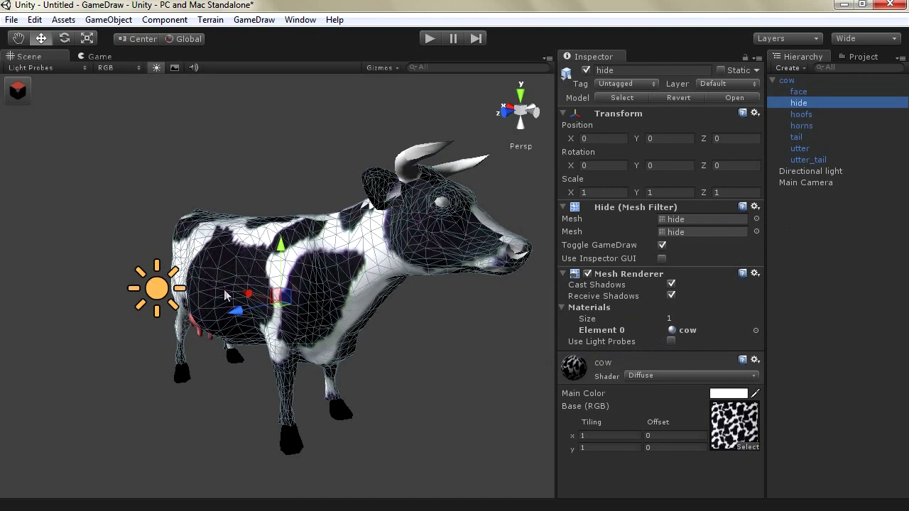
# Step through tail, hoofs and utter back to hide, and show its 4664-vertex, 4350-face stats
pyautogui.click(781, 92)
pyautogui.press('Down')
pyautogui.press('Down')
pyautogui.press('Down')
pyautogui.press('Down')
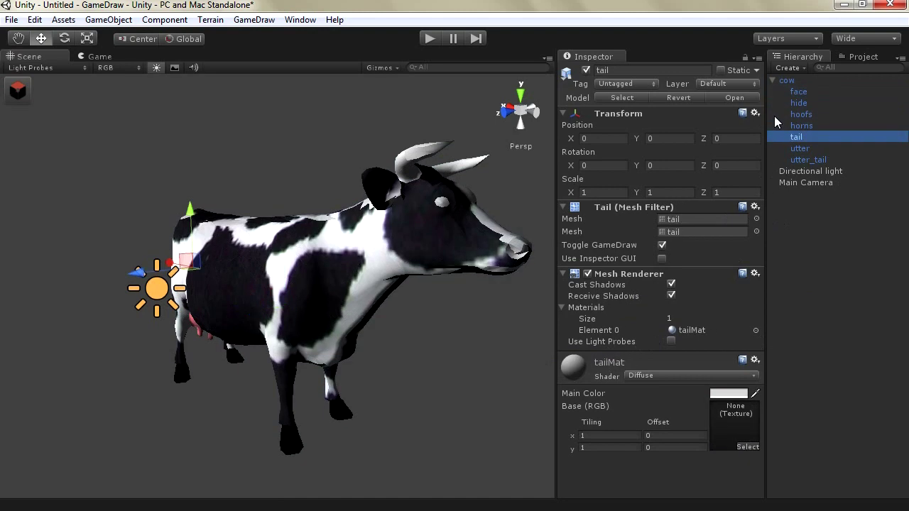
pyautogui.click(773, 115)
pyautogui.press('Down')
pyautogui.press('Down')
pyautogui.press('Down')
pyautogui.press('Down')
pyautogui.press('Up')
pyautogui.press('Up')
pyautogui.press('Up')
pyautogui.press('Up')
pyautogui.press('Up')
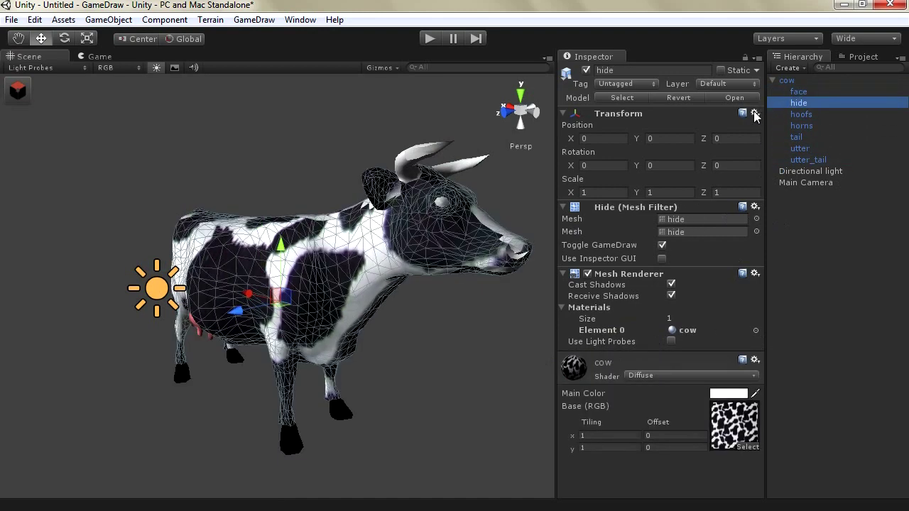
pyautogui.press('Up')
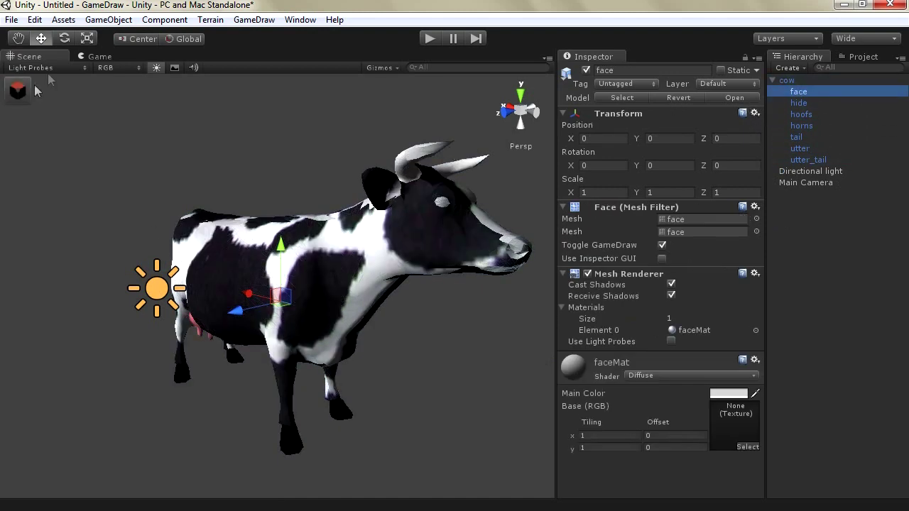
pyautogui.press('Down')
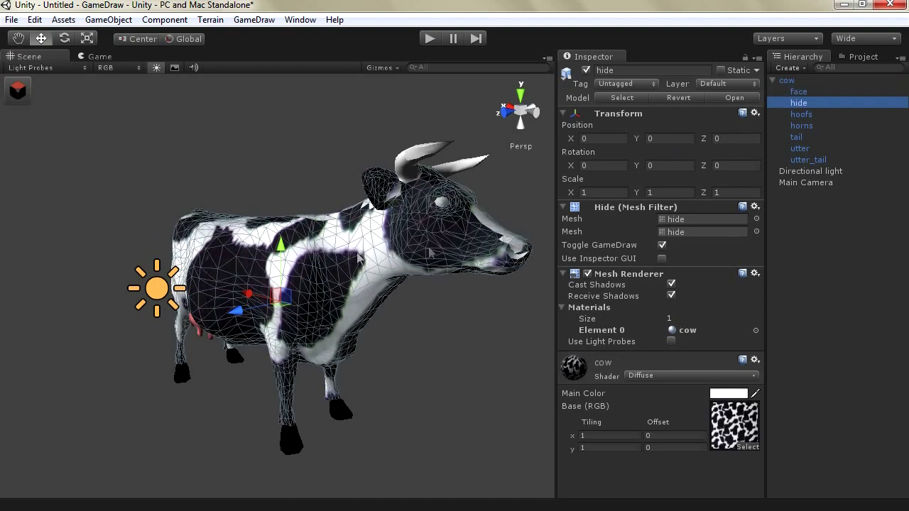
pyautogui.click(19, 89)
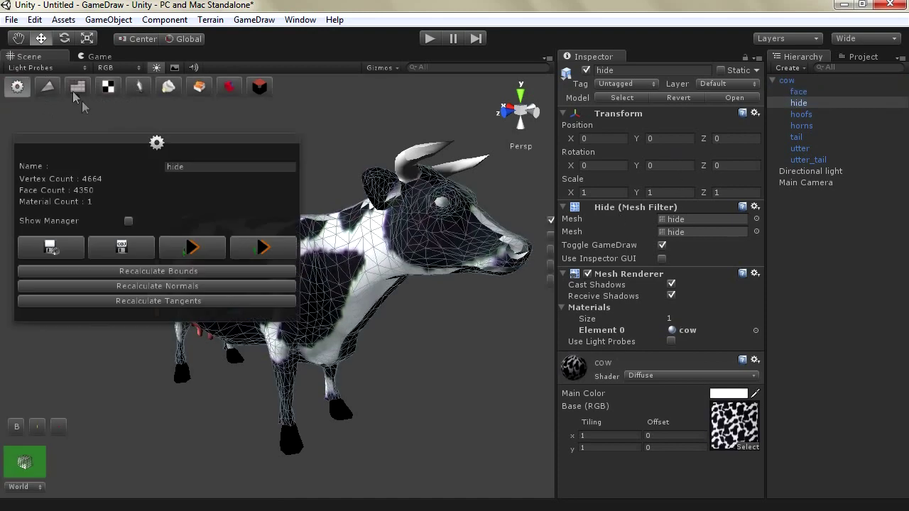
# Bring up GameDraw's optimisation tools for the hide and begin a new Decimate Mesh session
pyautogui.click(78, 87)
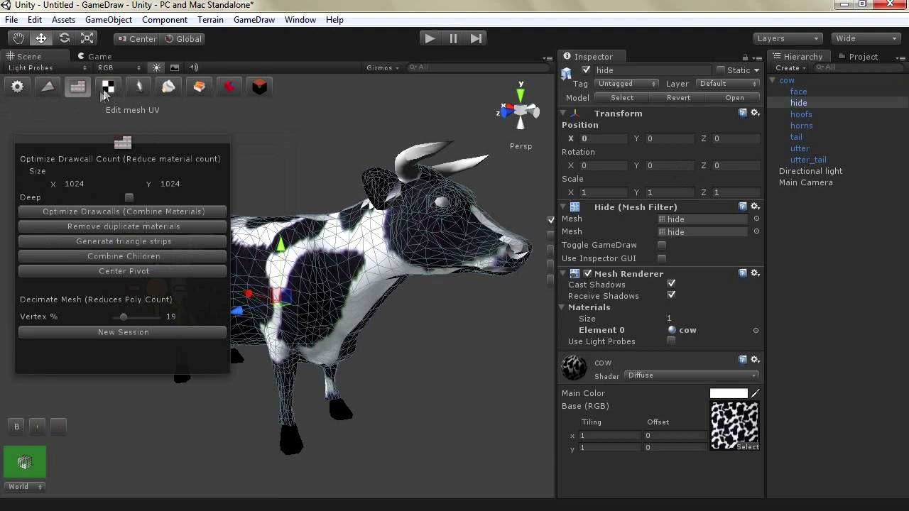
pyautogui.click(105, 96)
pyautogui.click(74, 91)
pyautogui.moveTo(66, 143); pyautogui.dragTo(64, 121)
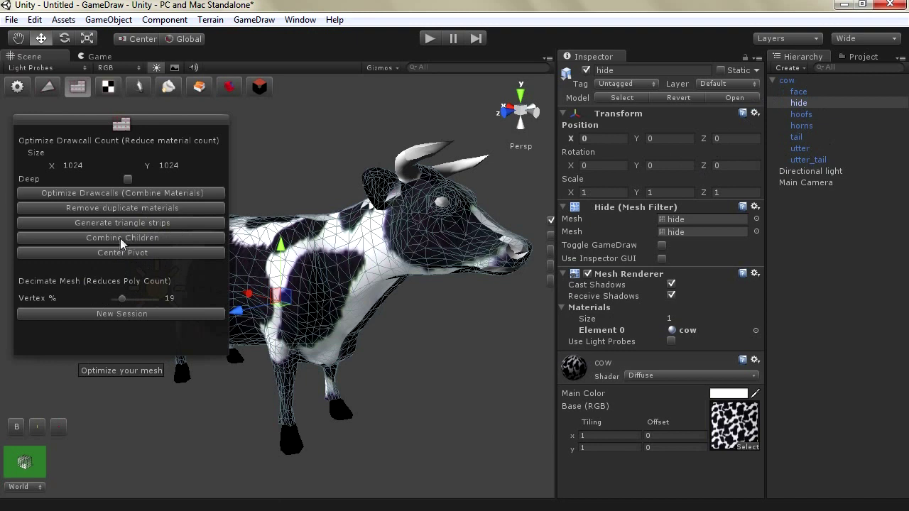
pyautogui.click(117, 314)
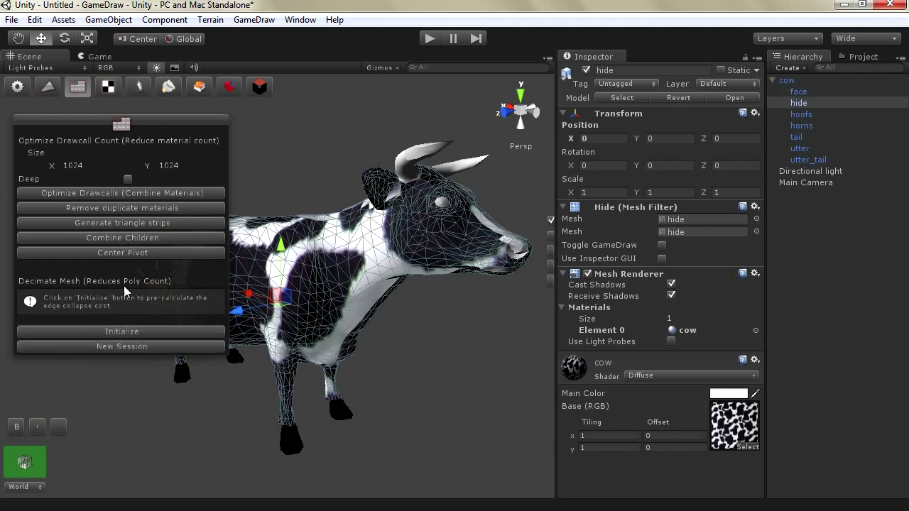
# Initialize decimation and set Vertex % to 20, producing the hide_0.5 mesh
pyautogui.click(105, 330)
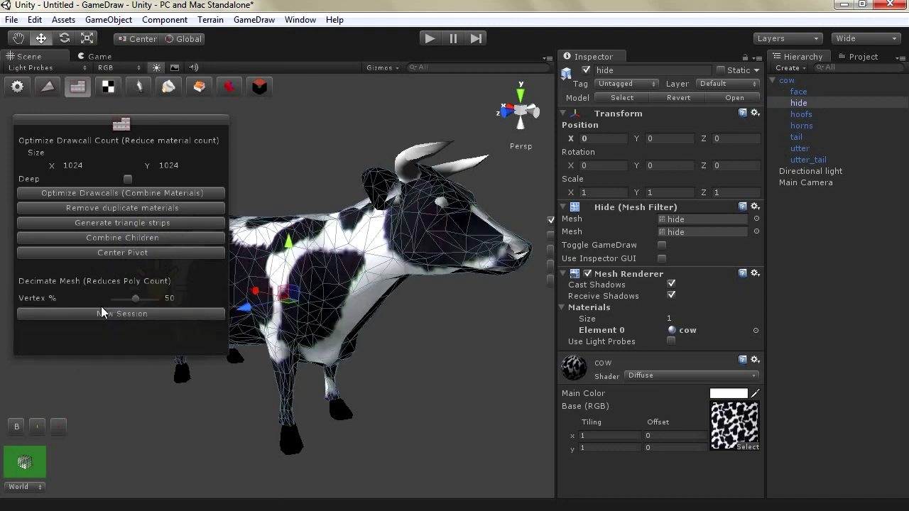
pyautogui.moveTo(133, 298)
pyautogui.mouseDown()
pyautogui.moveTo(146, 299)
pyautogui.moveTo(122, 304)
pyautogui.mouseUp()
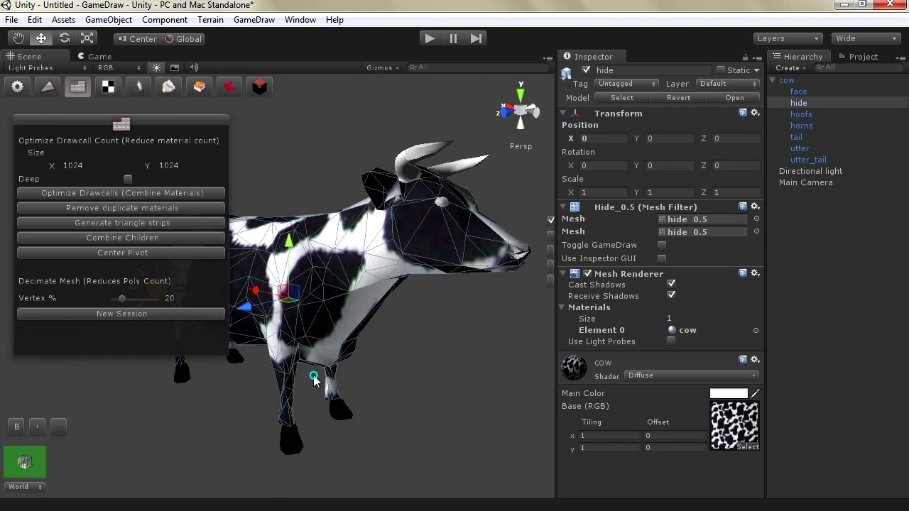
pyautogui.scroll(4, 348, 373)
pyautogui.scroll(-2, 341, 373)
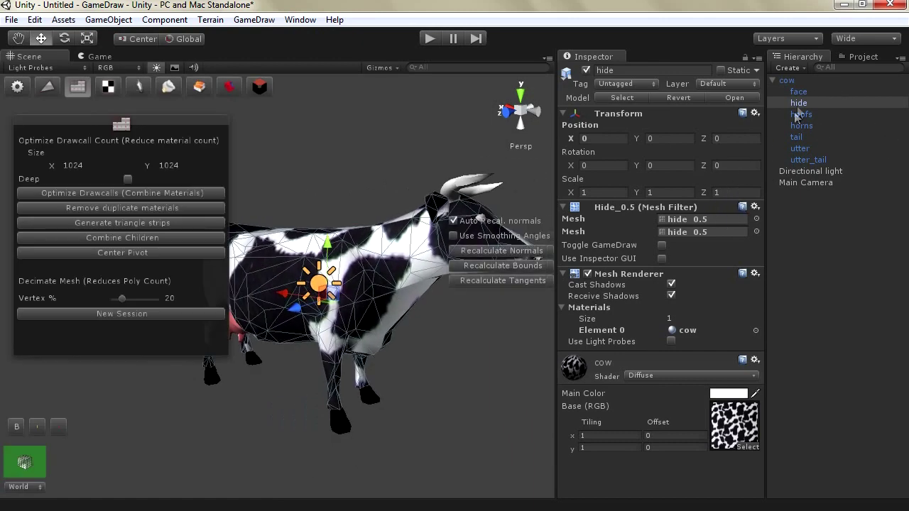
# Step between the face and hide parts to confirm hide now uses hide_0.5
pyautogui.click(798, 91)
pyautogui.press('Down')
pyautogui.press('Down')
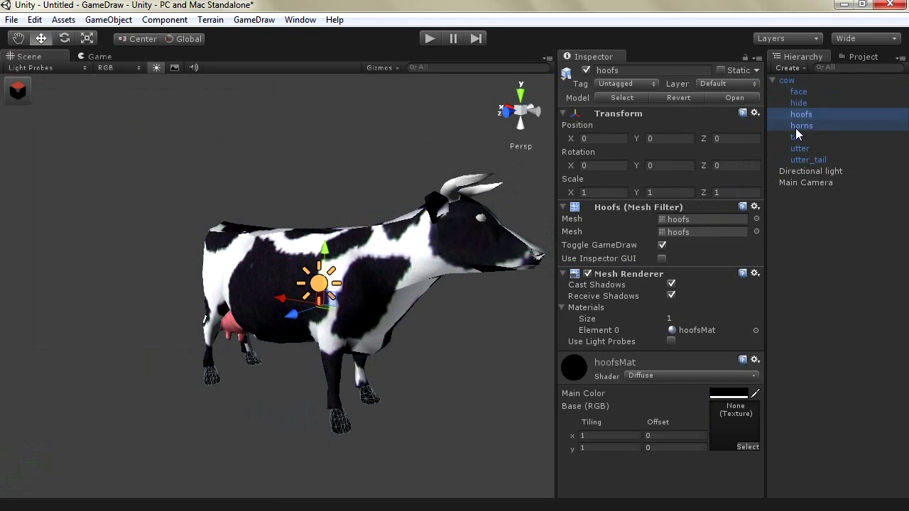
pyautogui.press('Down')
pyautogui.press('Down')
pyautogui.press('Up')
pyautogui.press('Up')
pyautogui.press('Up')
pyautogui.press('Up')
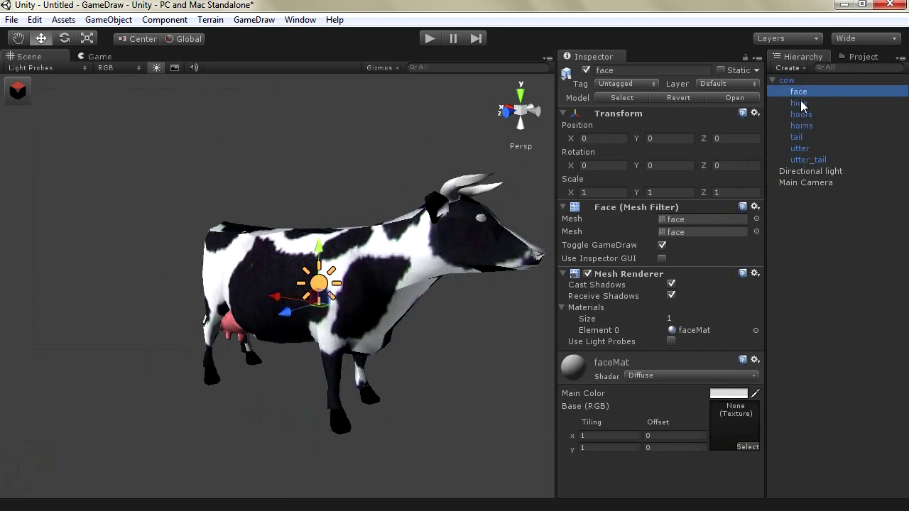
pyautogui.press('Down')
pyautogui.press('Up')
pyautogui.press('Down')
pyautogui.press('Down')
pyautogui.press('Down')
pyautogui.press('Down')
pyautogui.press('Up')
pyautogui.press('Up')
pyautogui.press('Up')
pyautogui.press('Up')
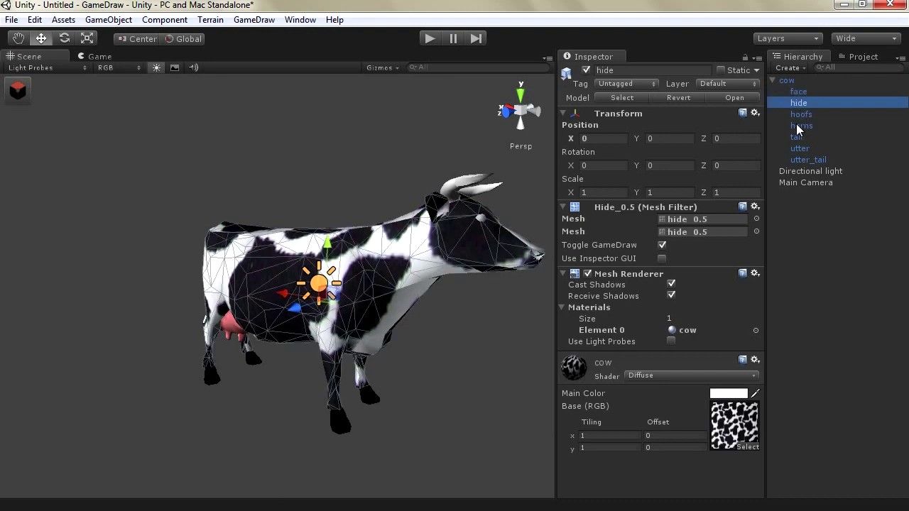
# Select all seven cow parts and combine them into one mesh with merged materials
pyautogui.keyDown('shift'); pyautogui.click(802, 160); pyautogui.keyUp('shift')
pyautogui.click(254, 20)
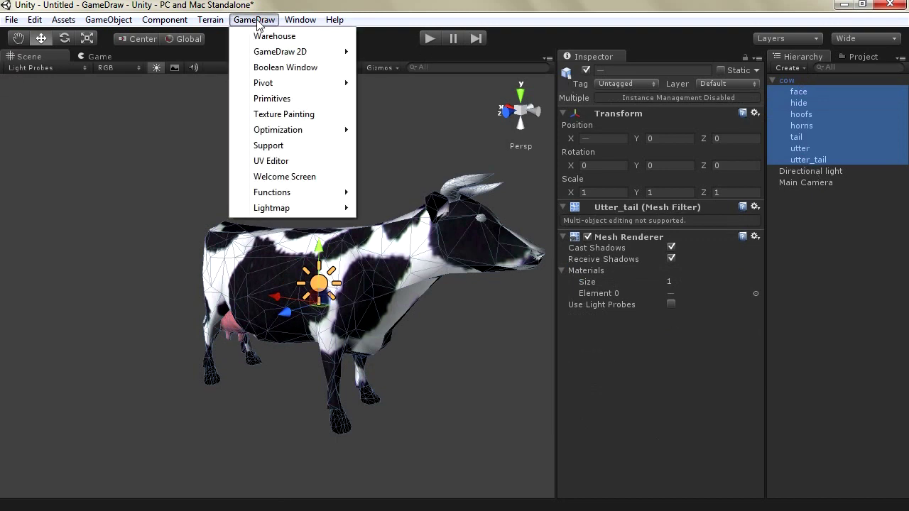
pyautogui.moveTo(298, 131)
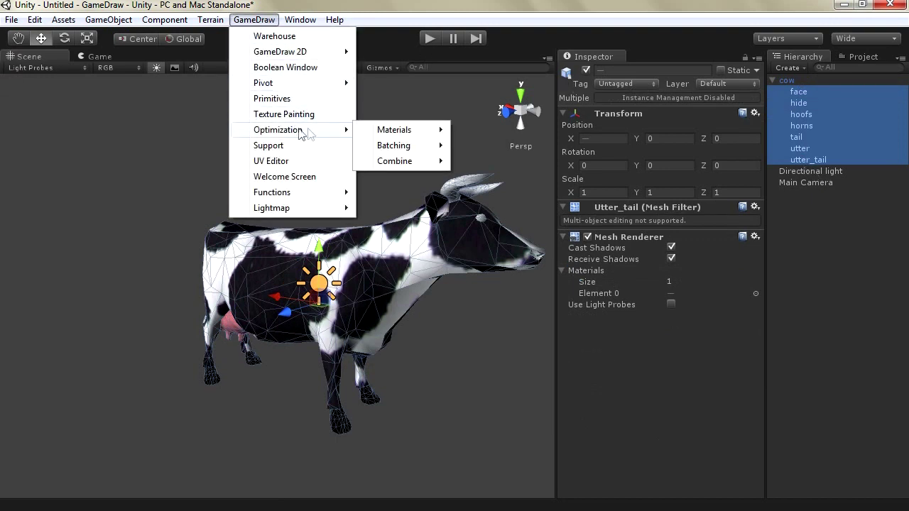
pyautogui.moveTo(412, 162)
pyautogui.moveTo(511, 193)
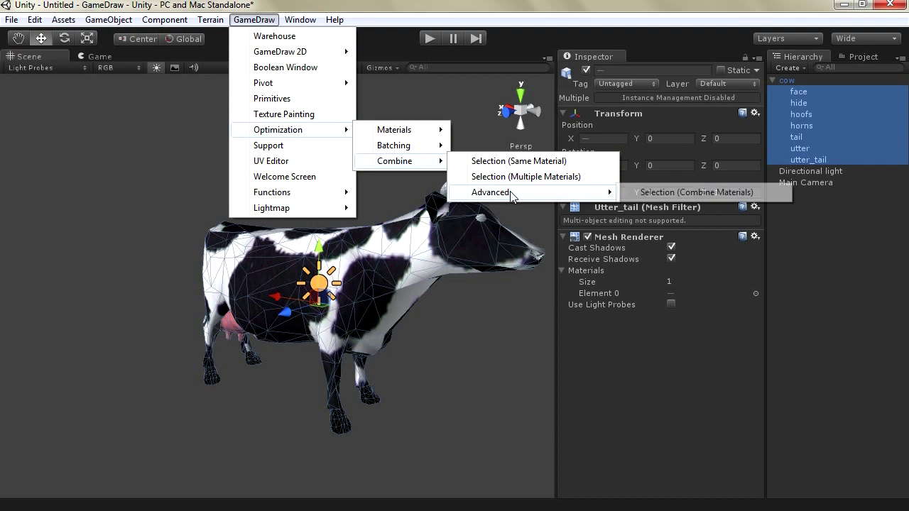
pyautogui.click(684, 193)
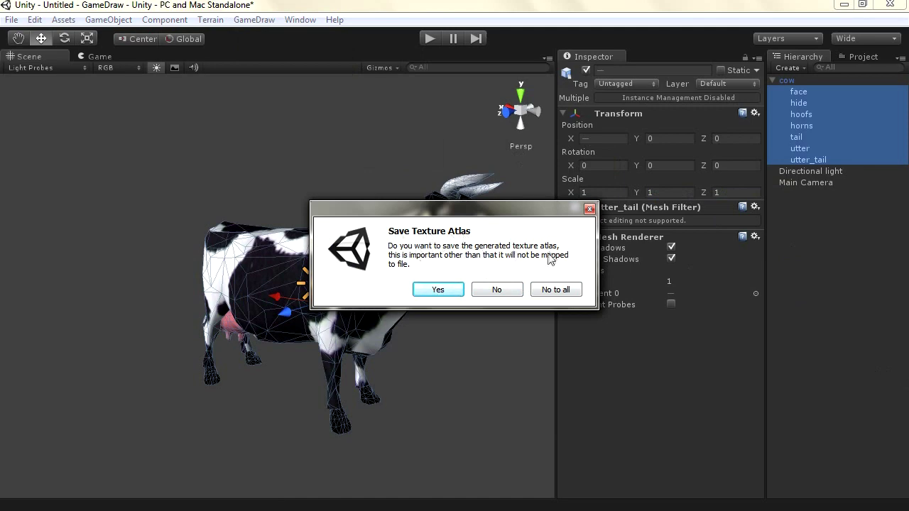
# Save the generated texture atlas as Atlas.png in Assets
pyautogui.click(433, 292)
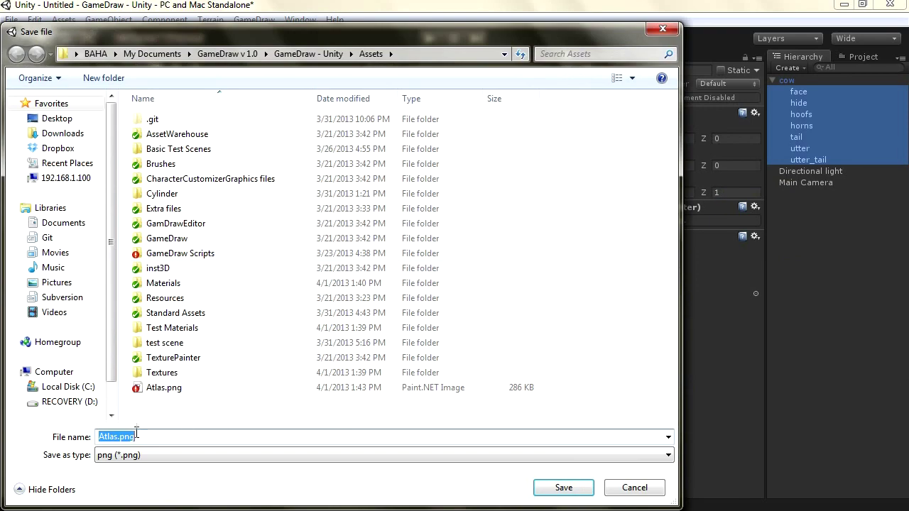
pyautogui.click(562, 488)
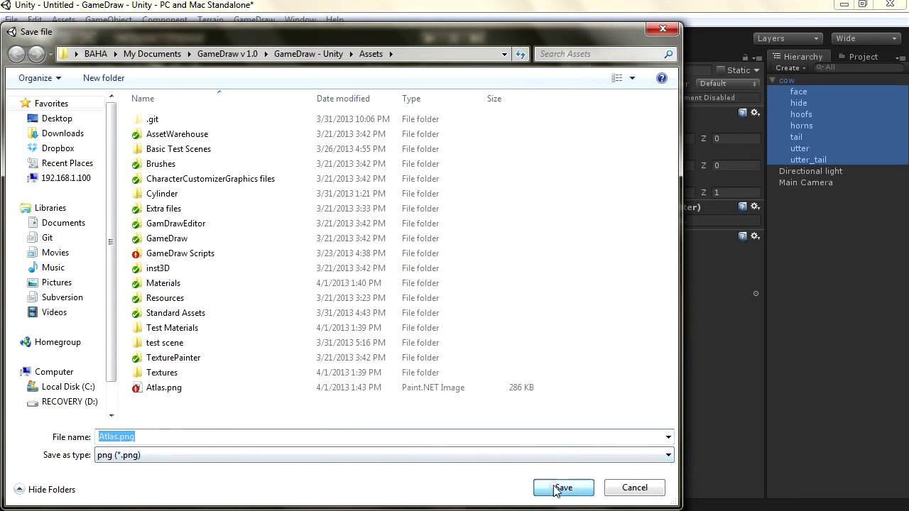
pyautogui.press('Return')
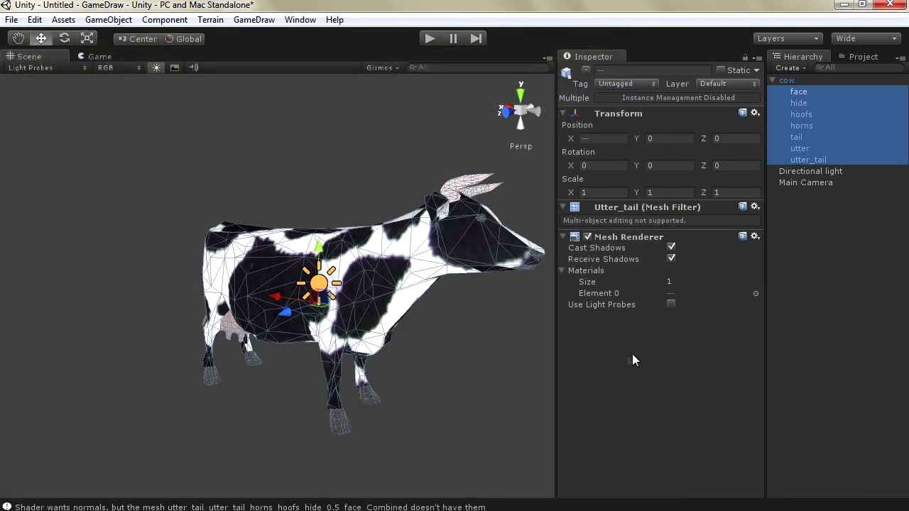
# Select the cow and its combined face mesh, framing them in the view
pyautogui.click(786, 81)
pyautogui.press('f')
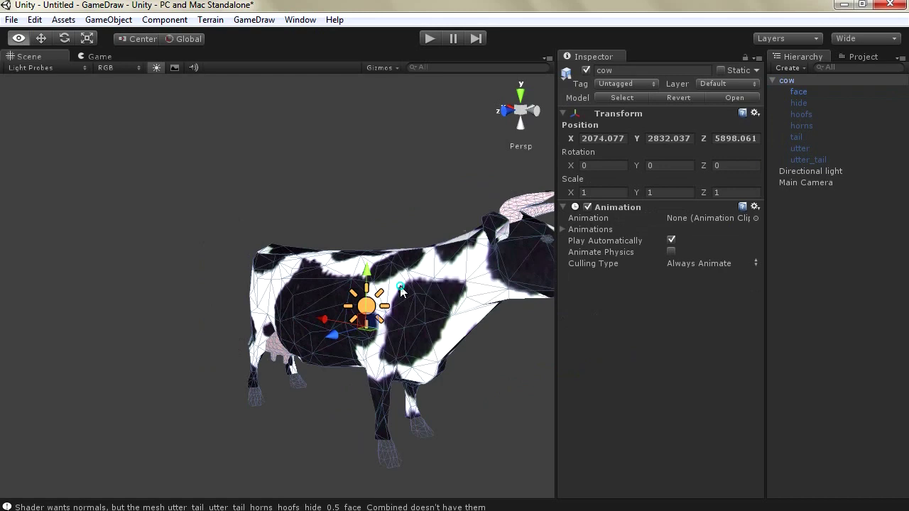
pyautogui.click(788, 103)
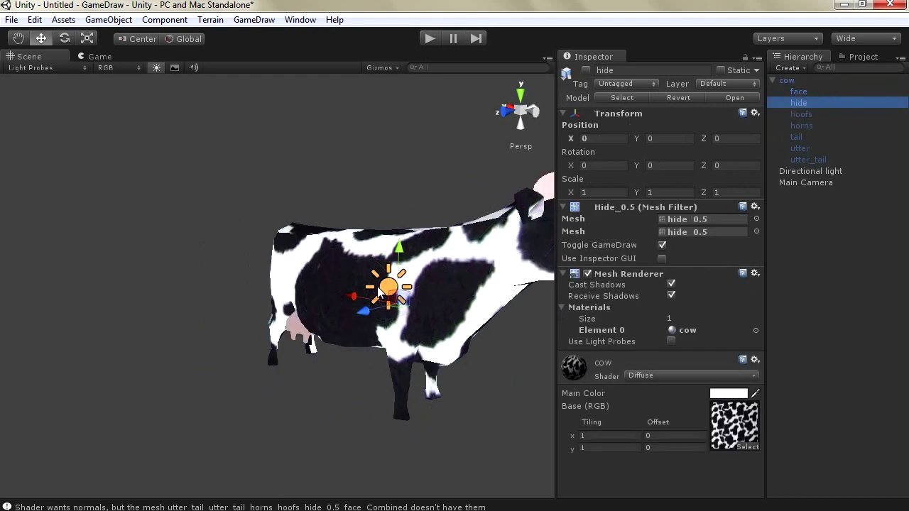
pyautogui.click(420, 287)
pyautogui.press('f')
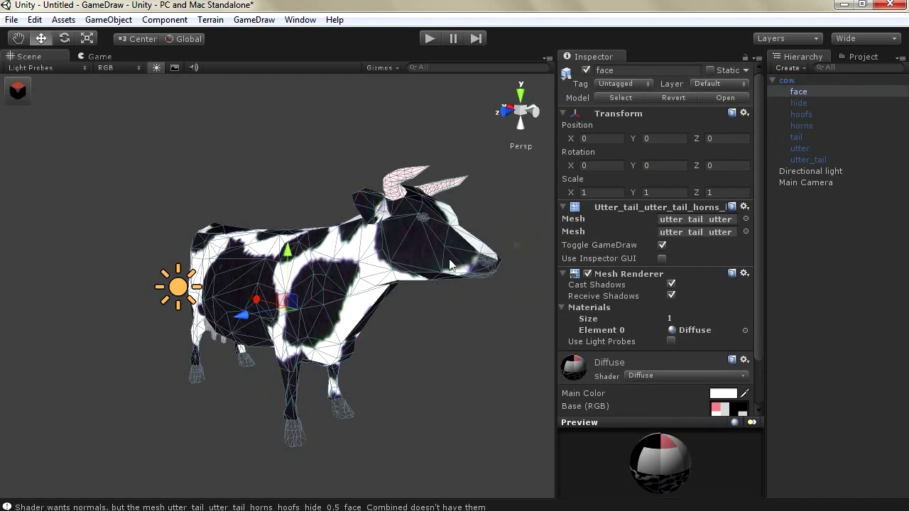
# Delete hide through utter_tail, accepting the lost prefab connection, leaving only face
pyautogui.click(794, 103)
pyautogui.keyDown('shift'); pyautogui.click(809, 160); pyautogui.keyUp('shift')
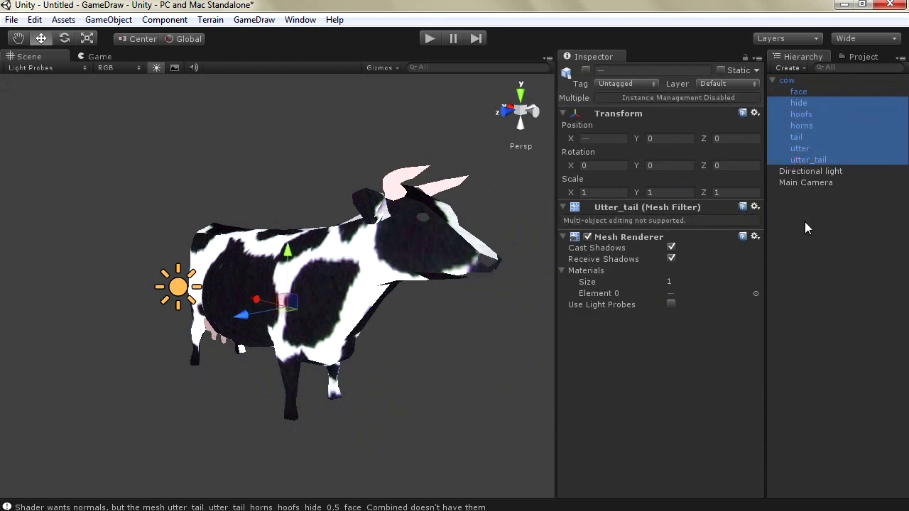
pyautogui.press('Delete')
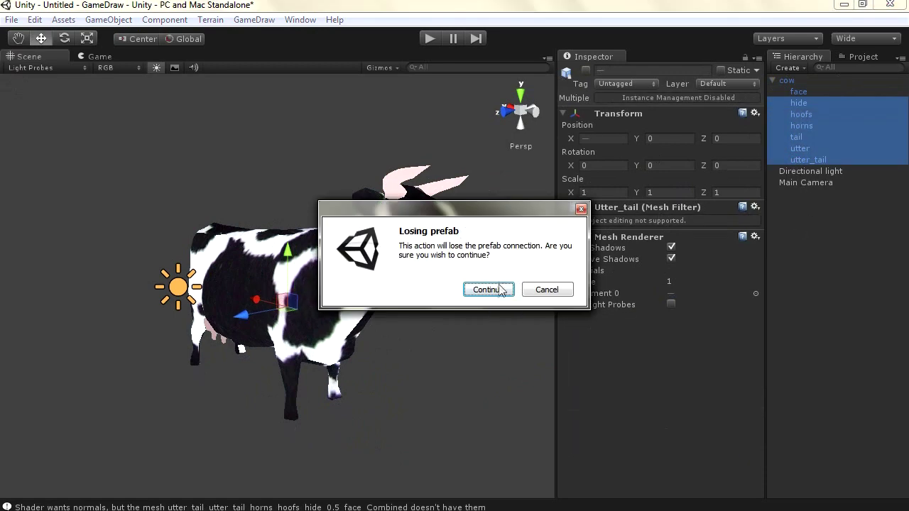
pyautogui.click(490, 290)
pyautogui.click(795, 92)
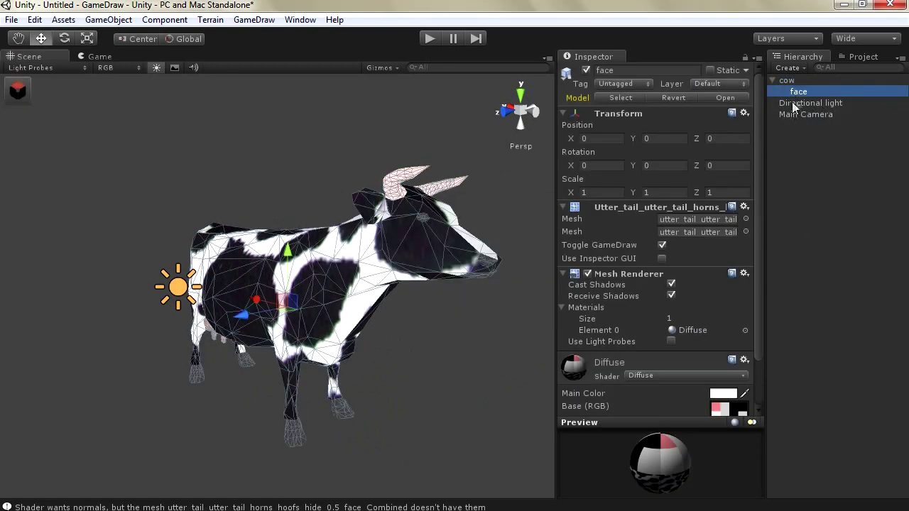
pyautogui.scroll(5, 379, 262)
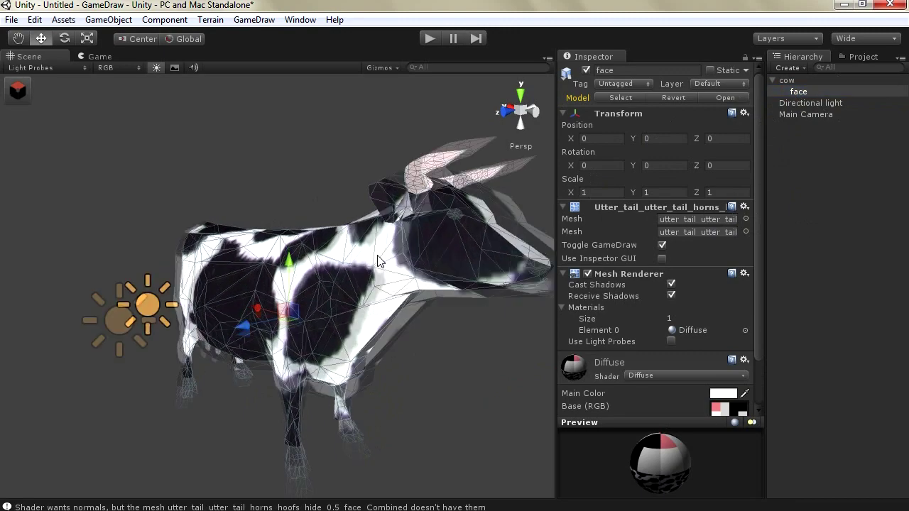
pyautogui.scroll(-5, 379, 262)
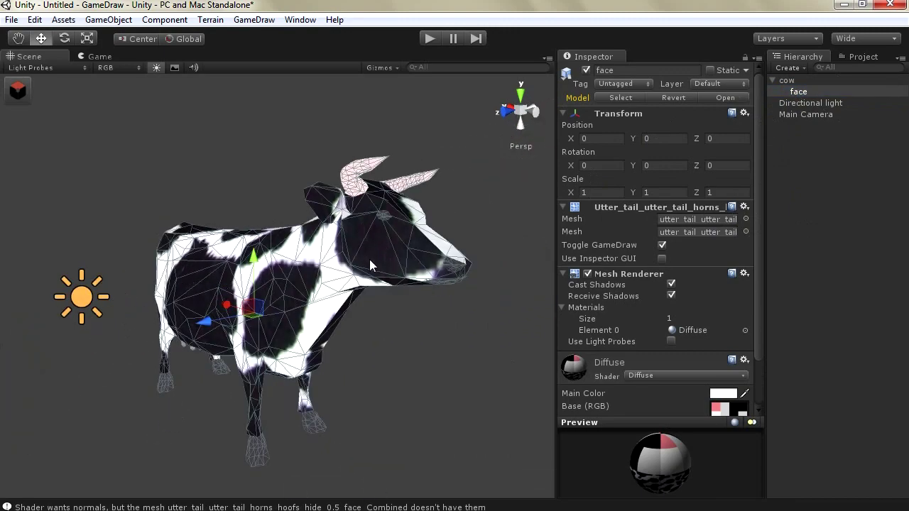
pyautogui.scroll(3, 357, 258)
pyautogui.scroll(-3, 428, 252)
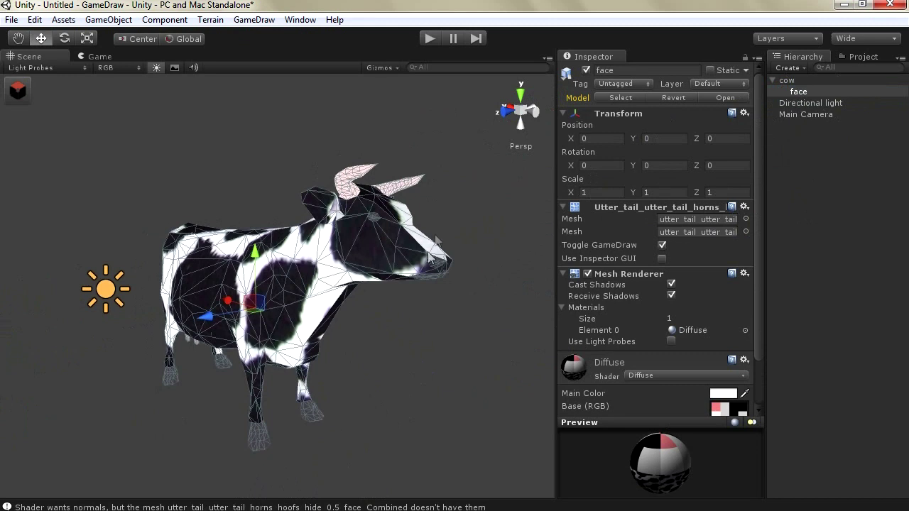
pyautogui.scroll(-3, 746, 376)
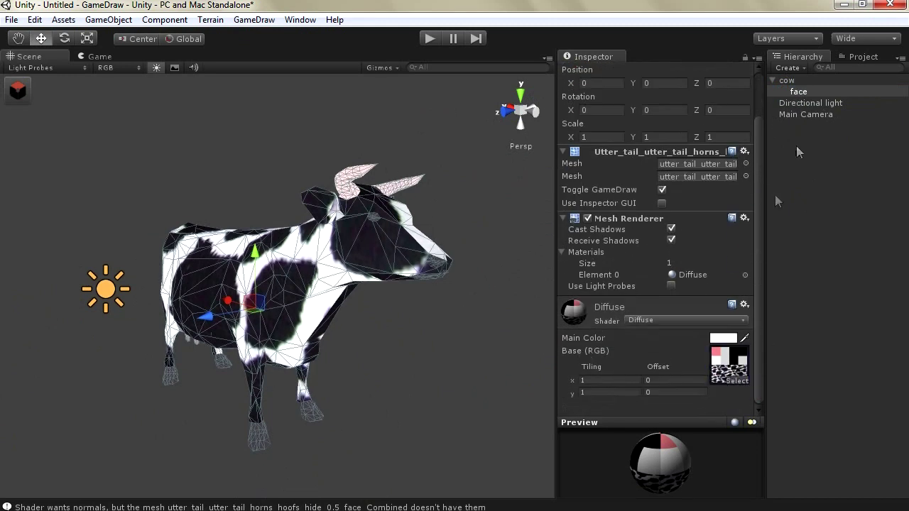
# Preview the Atlas texture from the Project tab at a larger size
pyautogui.click(848, 58)
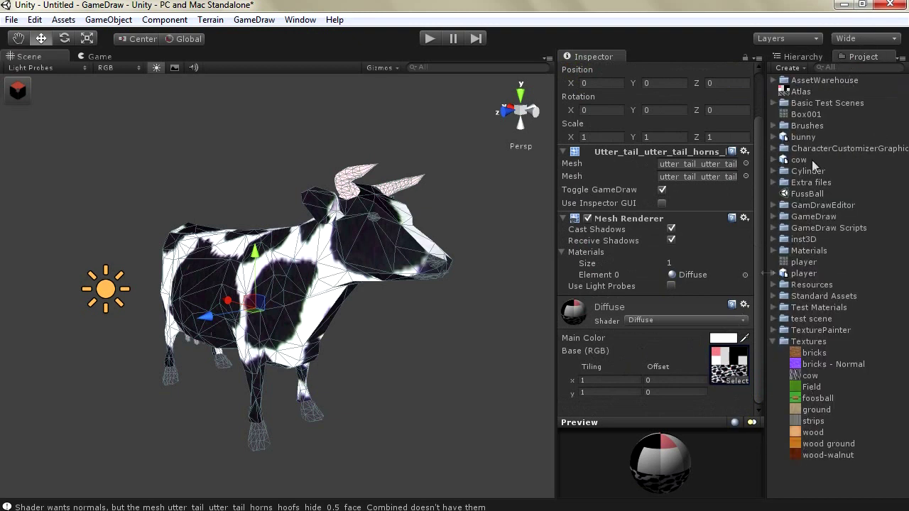
pyautogui.click(801, 91)
pyautogui.moveTo(623, 418); pyautogui.dragTo(623, 148)
pyautogui.moveTo(551, 284); pyautogui.dragTo(422, 290)
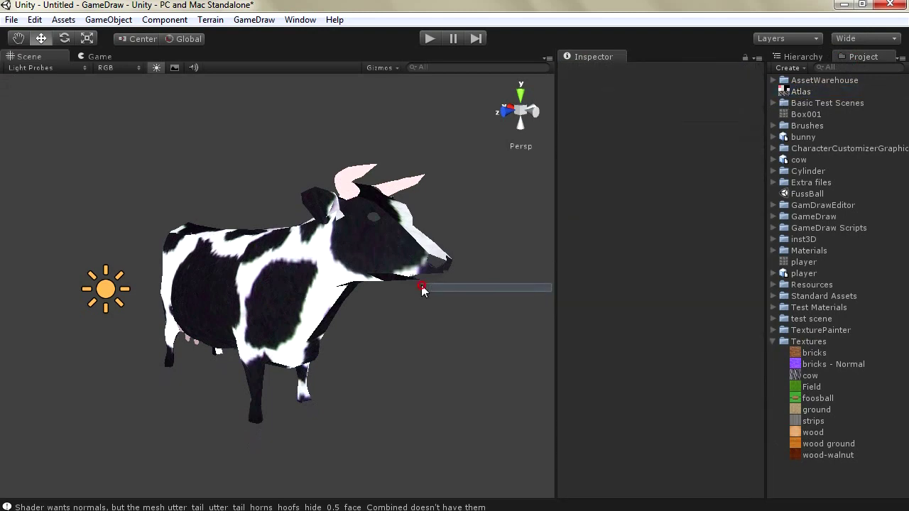
pyautogui.click(792, 92)
pyautogui.moveTo(555, 244); pyautogui.dragTo(442, 250)
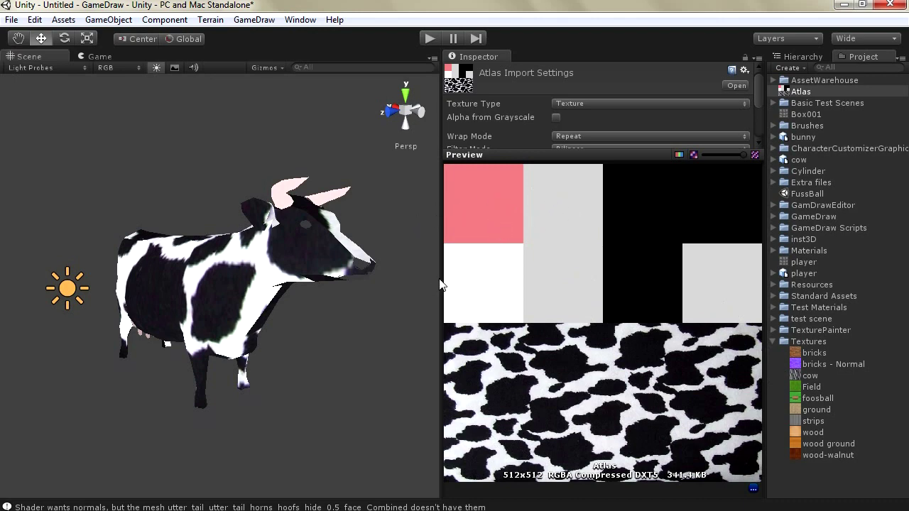
pyautogui.moveTo(442, 280); pyautogui.dragTo(670, 277)
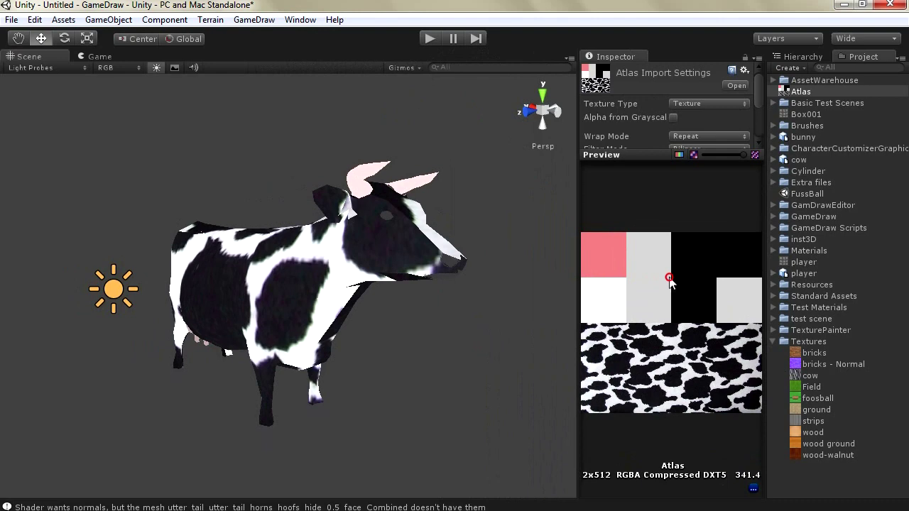
# Select and frame the combined cow mesh, then show GameDraw's optimization options for it
pyautogui.click(273, 299)
pyautogui.click(238, 431)
pyautogui.click(267, 441)
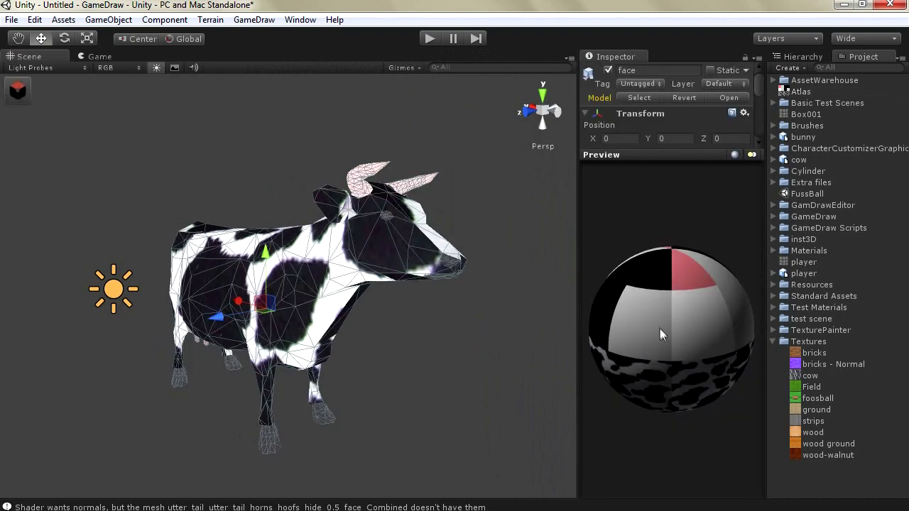
pyautogui.moveTo(282, 274); pyautogui.dragTo(285, 280, button='middle')
pyautogui.press('f')
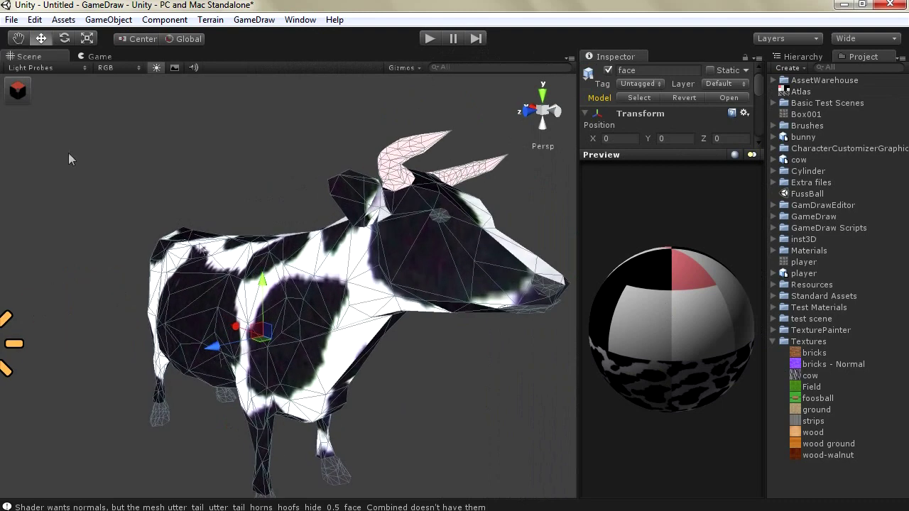
pyautogui.click(17, 94)
pyautogui.click(72, 86)
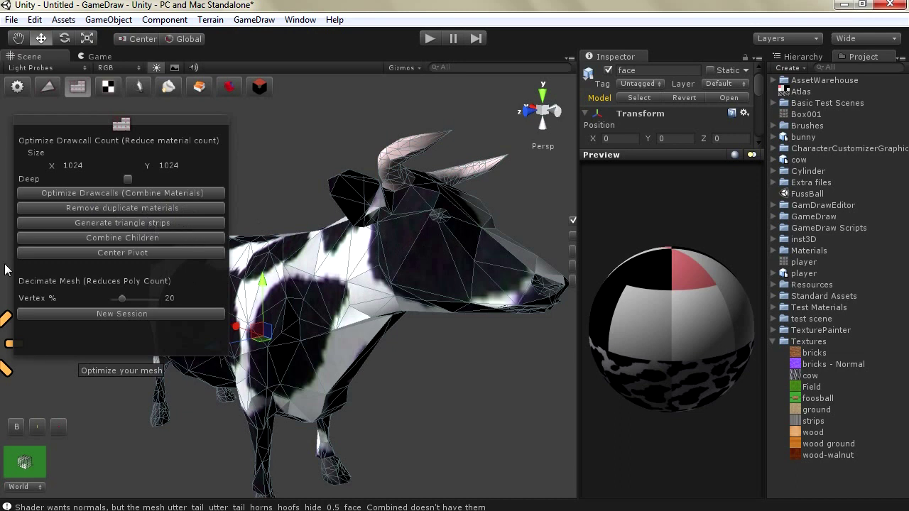
# Browse the GameDraw > Optimization submenus, then dismiss them
pyautogui.click(249, 19)
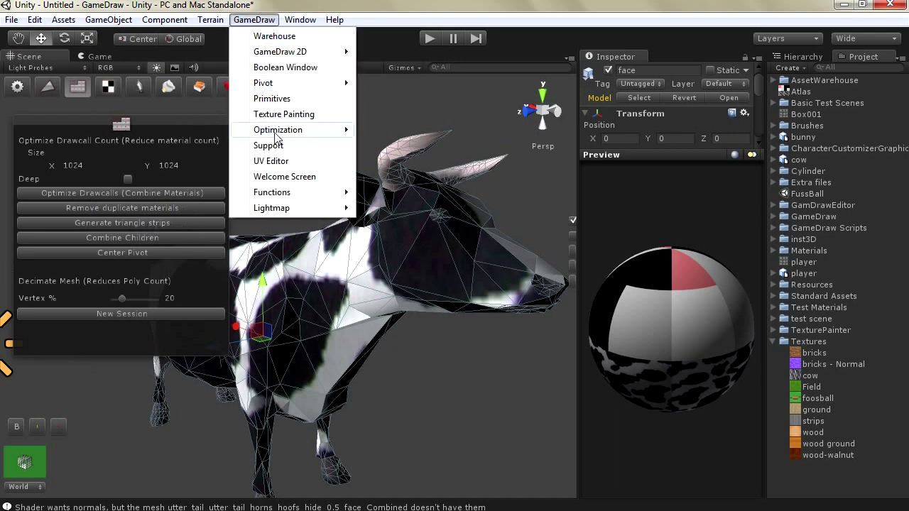
pyautogui.moveTo(281, 134)
pyautogui.moveTo(416, 154)
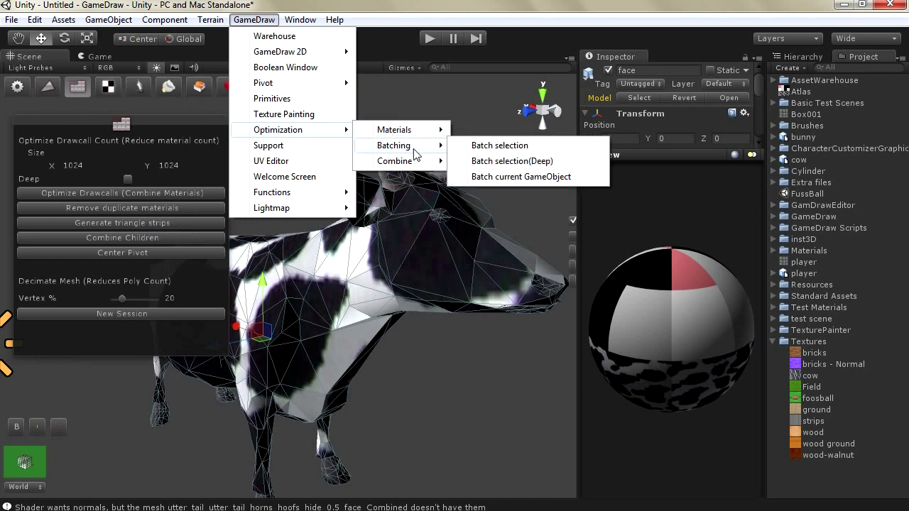
pyautogui.moveTo(402, 132)
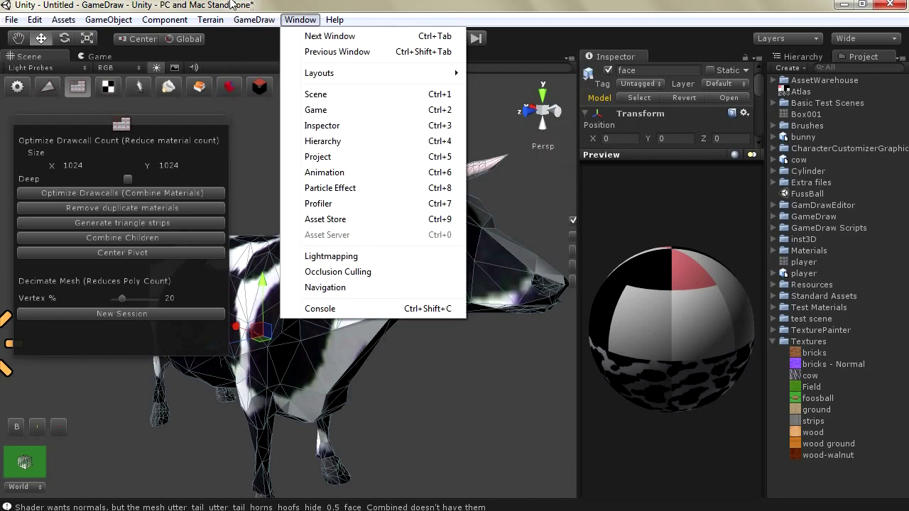
pyautogui.press('Escape')
# Move the optimization options panel right and up in the Scene view
pyautogui.moveTo(139, 135); pyautogui.dragTo(459, 252)
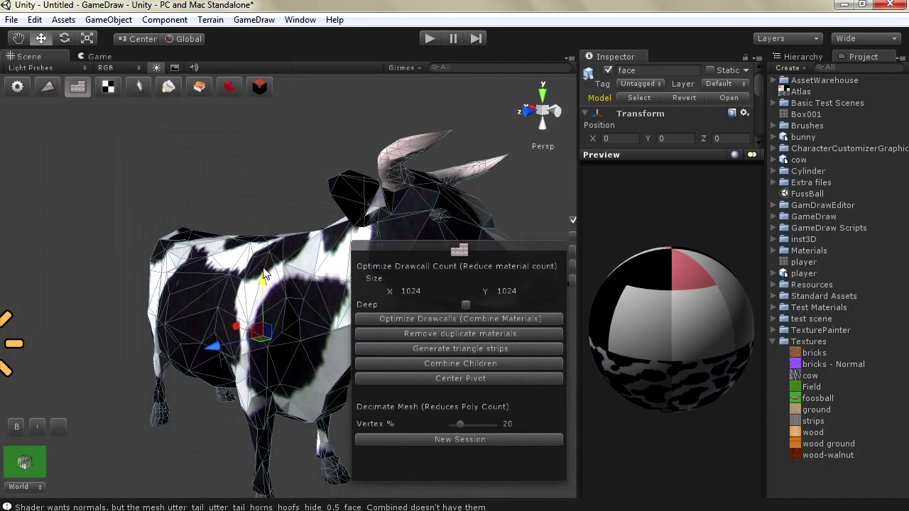
pyautogui.scroll(3, 213, 234)
pyautogui.scroll(-5, 165, 231)
pyautogui.scroll(6, 212, 240)
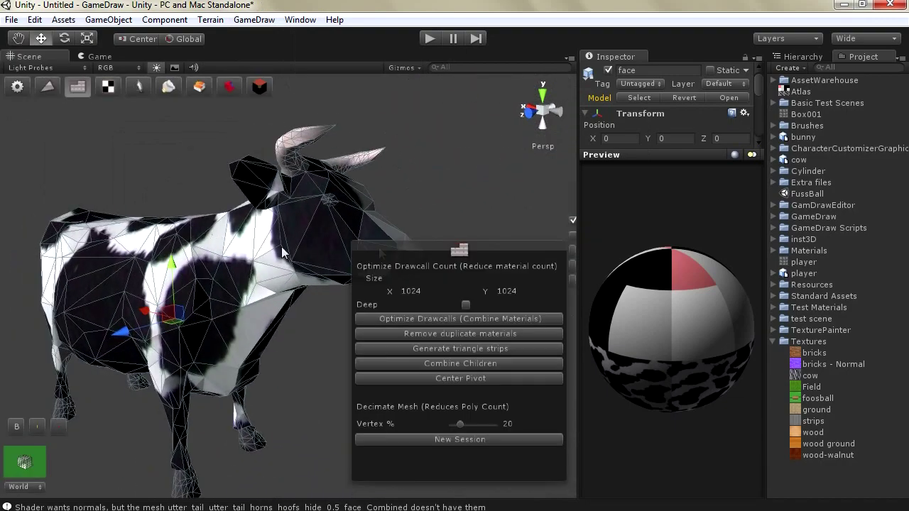
pyautogui.moveTo(374, 246); pyautogui.dragTo(411, 218)
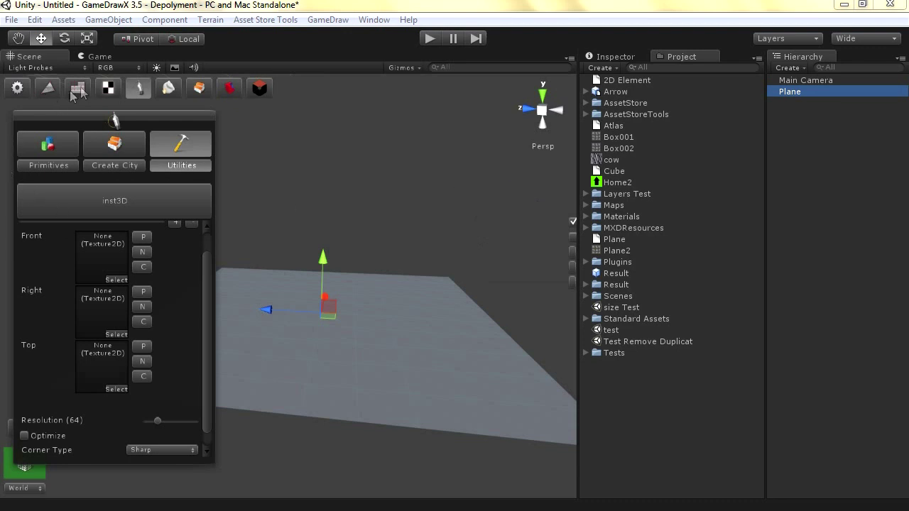
pyautogui.click(108, 87)
pyautogui.click(138, 88)
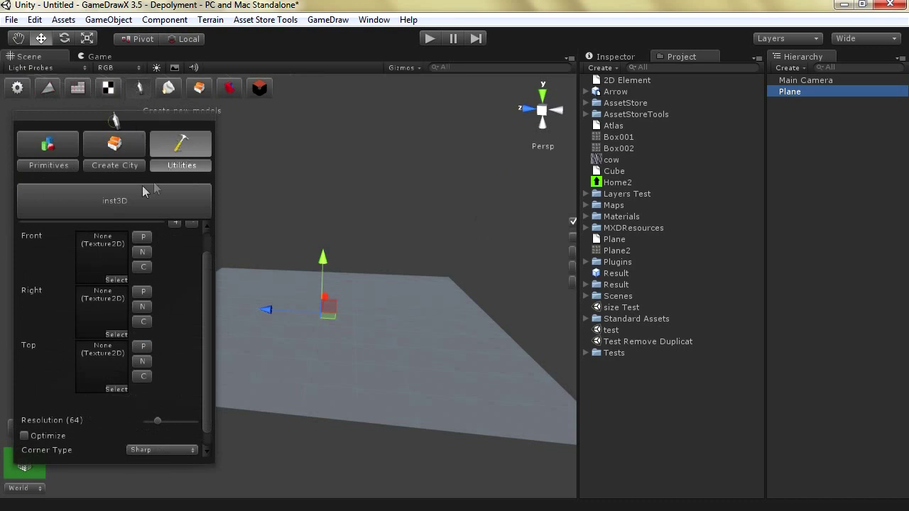
pyautogui.click(113, 211)
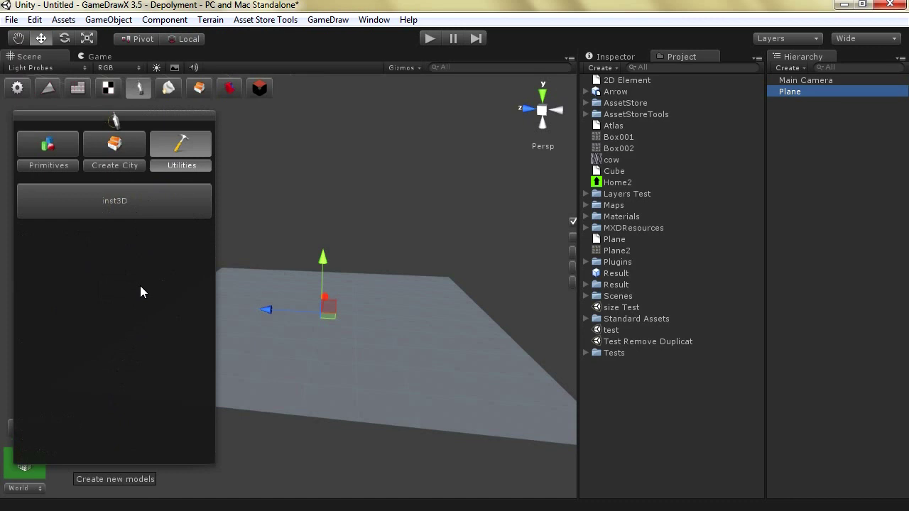
pyautogui.click(99, 204)
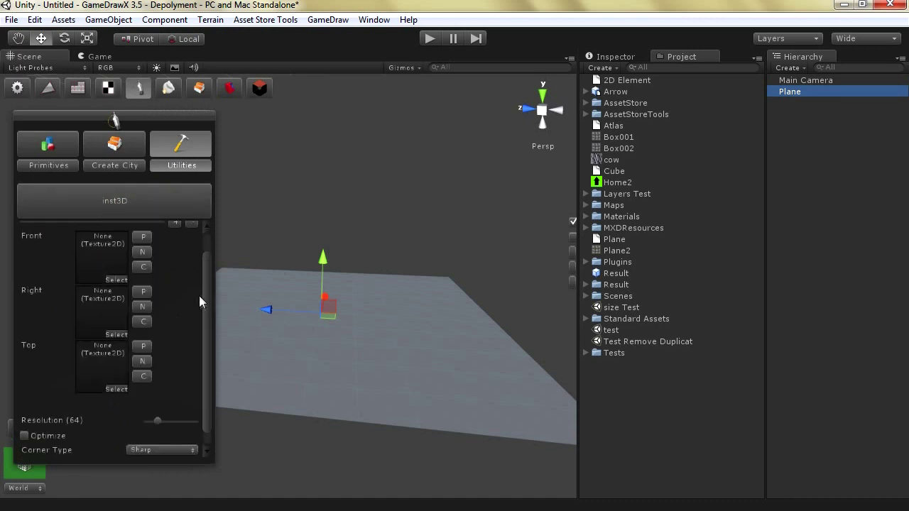
pyautogui.scroll(2, 199, 295)
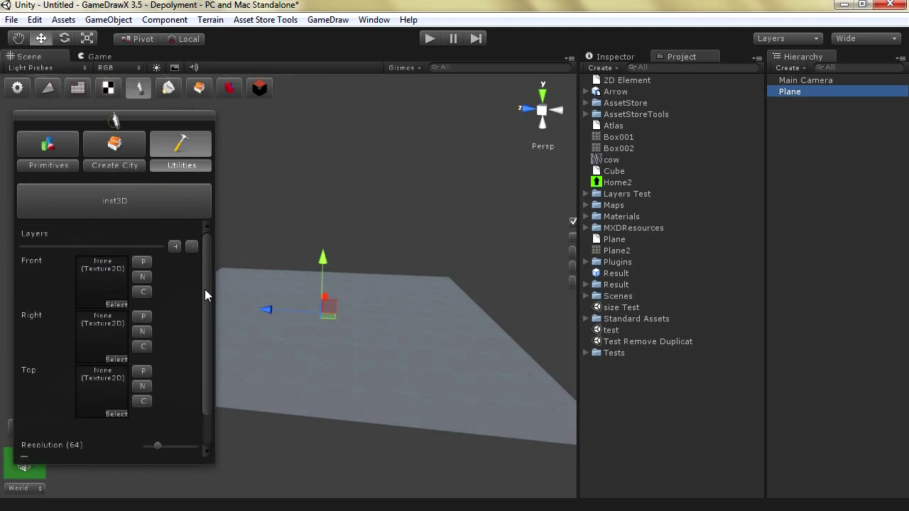
pyautogui.scroll(-2, 205, 292)
pyautogui.scroll(2, 204, 284)
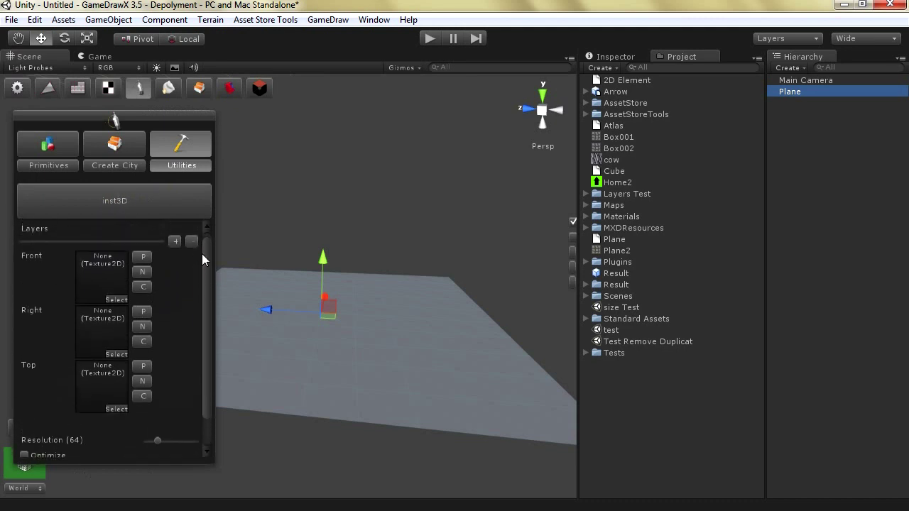
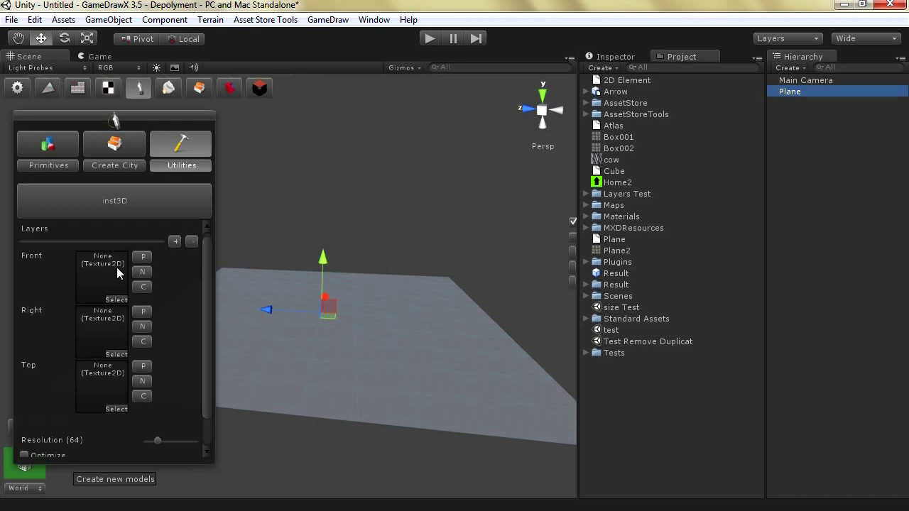
# Create a new Front layer texture and try yellow fills and colour opacity on its canvas
pyautogui.click(142, 271)
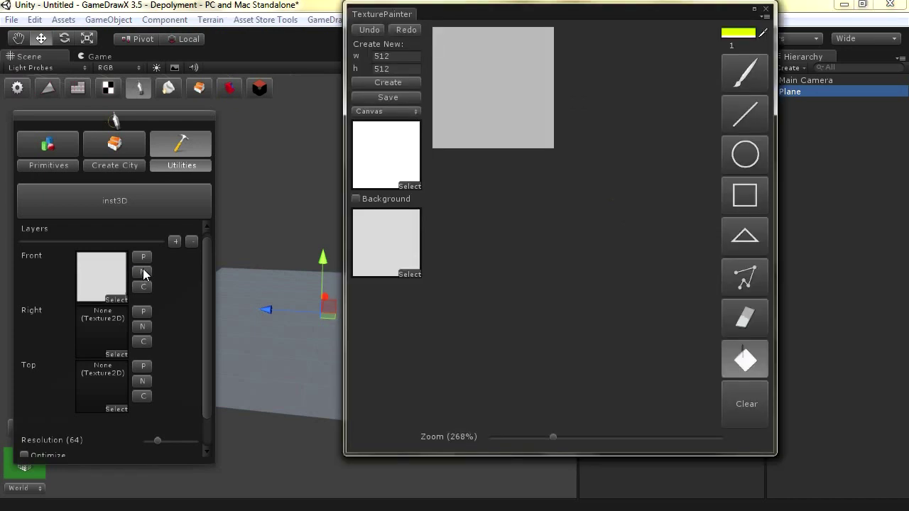
pyautogui.click(506, 98)
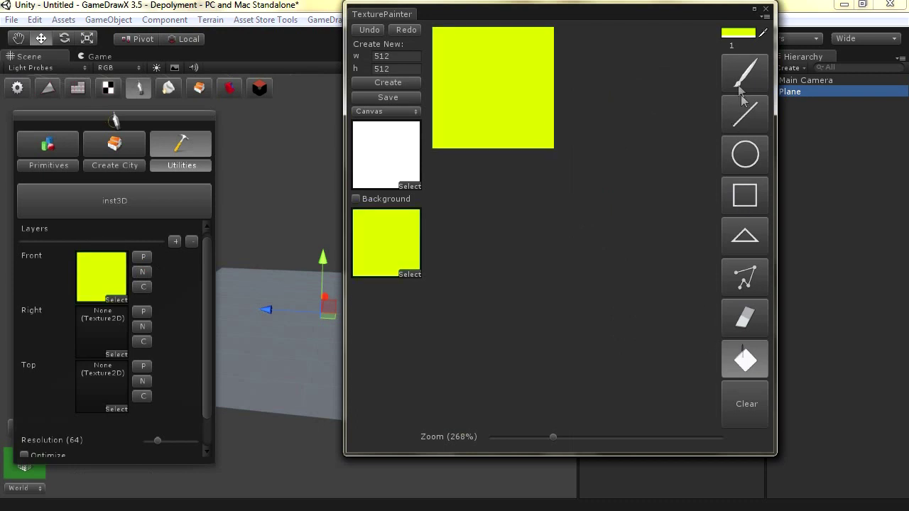
pyautogui.click(733, 35)
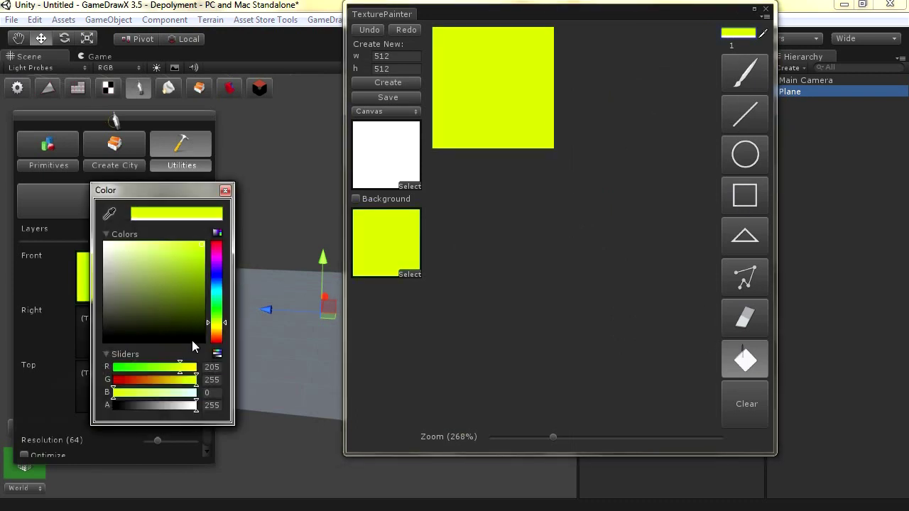
pyautogui.click(490, 86)
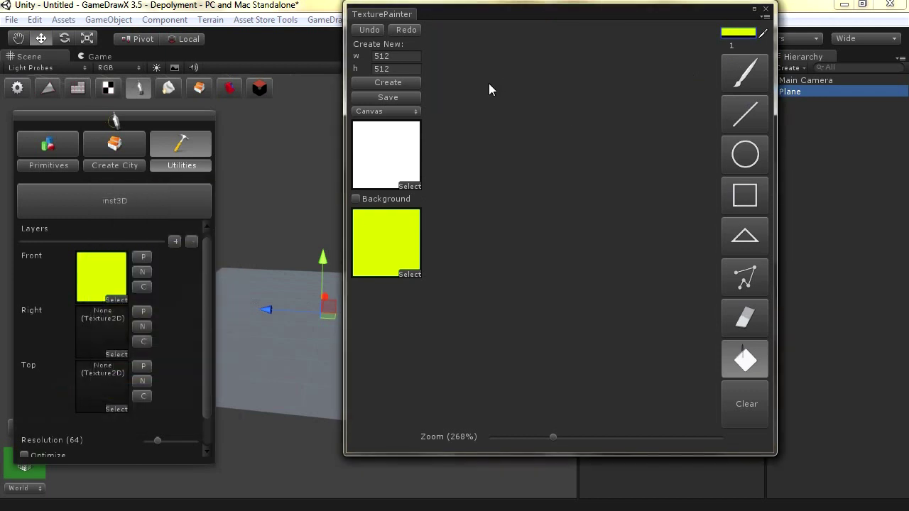
pyautogui.click(390, 200)
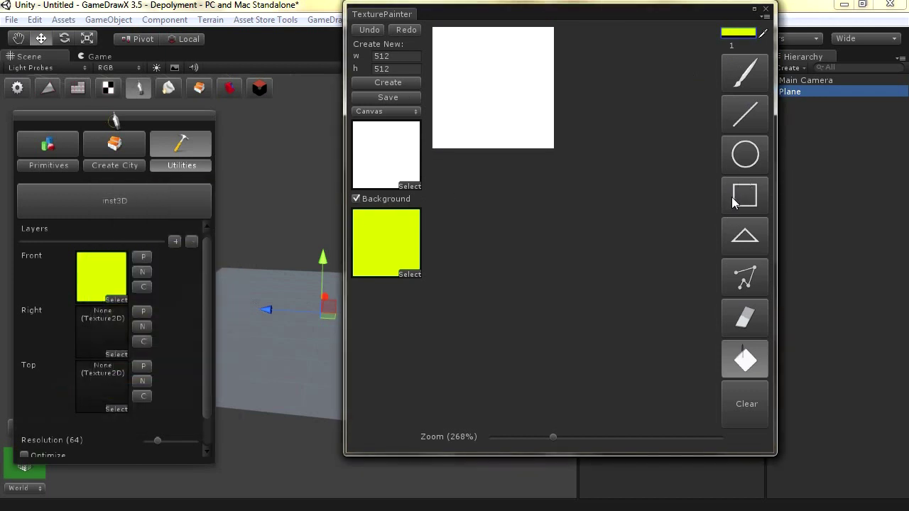
pyautogui.click(739, 32)
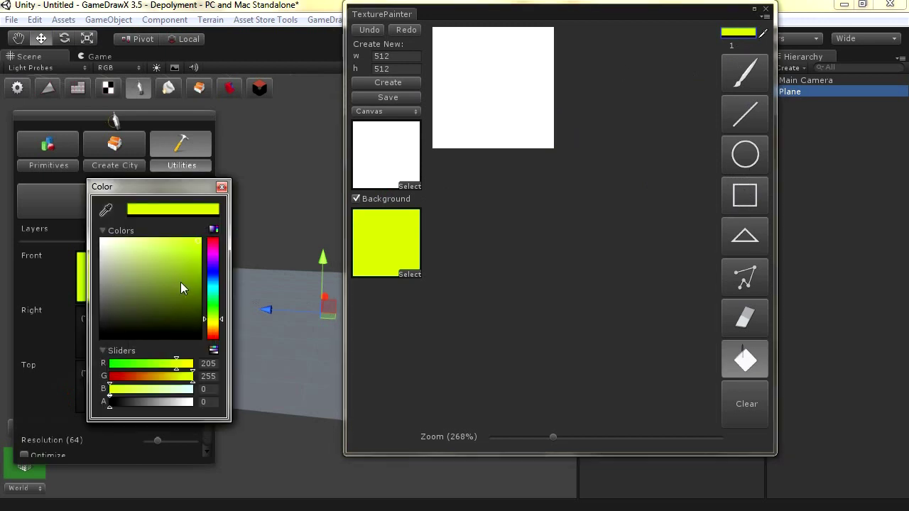
pyautogui.click(221, 186)
pyautogui.click(518, 80)
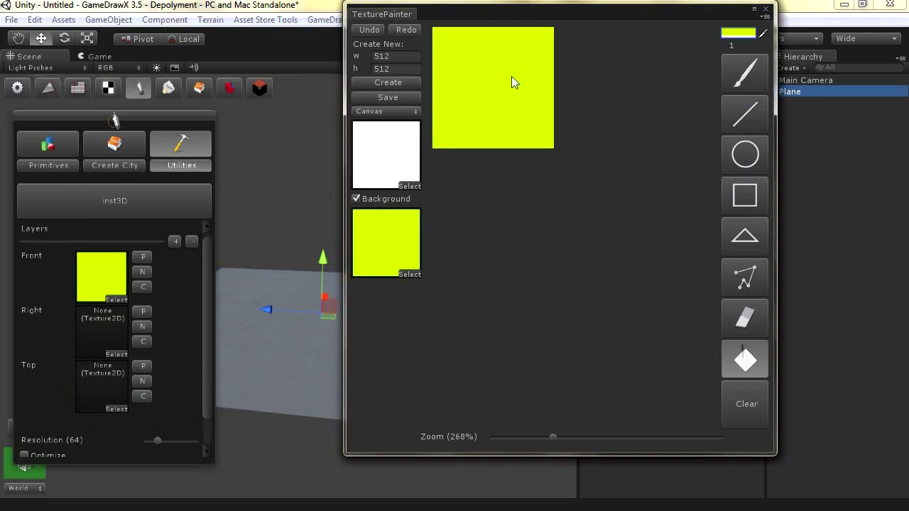
pyautogui.click(739, 32)
pyautogui.moveTo(84, 401); pyautogui.dragTo(90, 402)
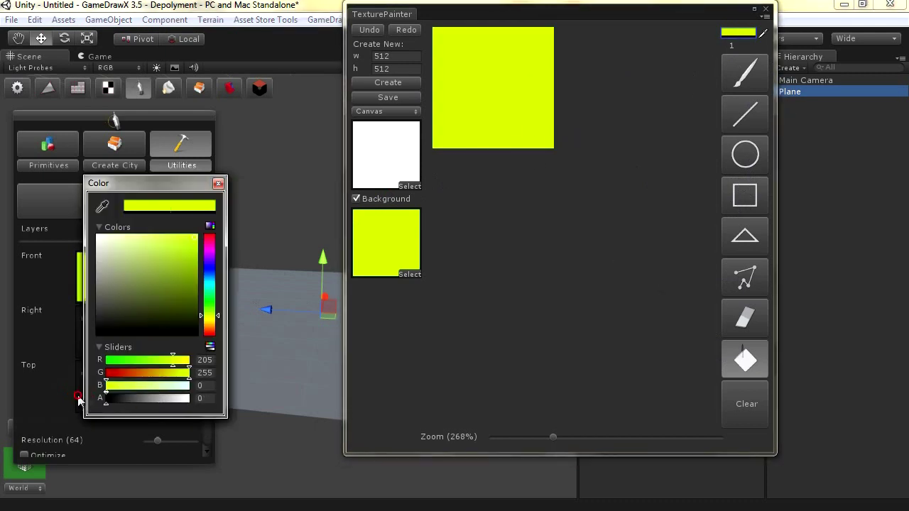
pyautogui.click(511, 93)
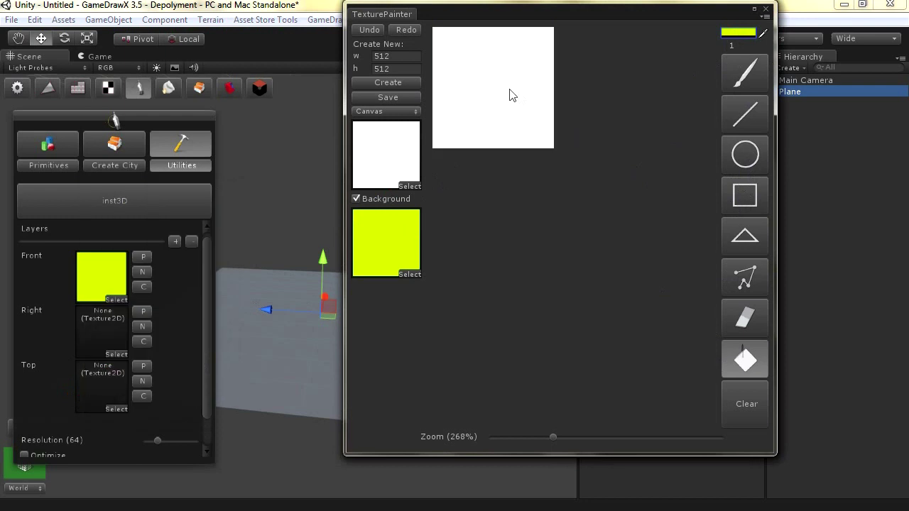
# Draw the chair's wide top and leg rectangles, bucket-fill both yellow, and turn off Background
pyautogui.click(751, 190)
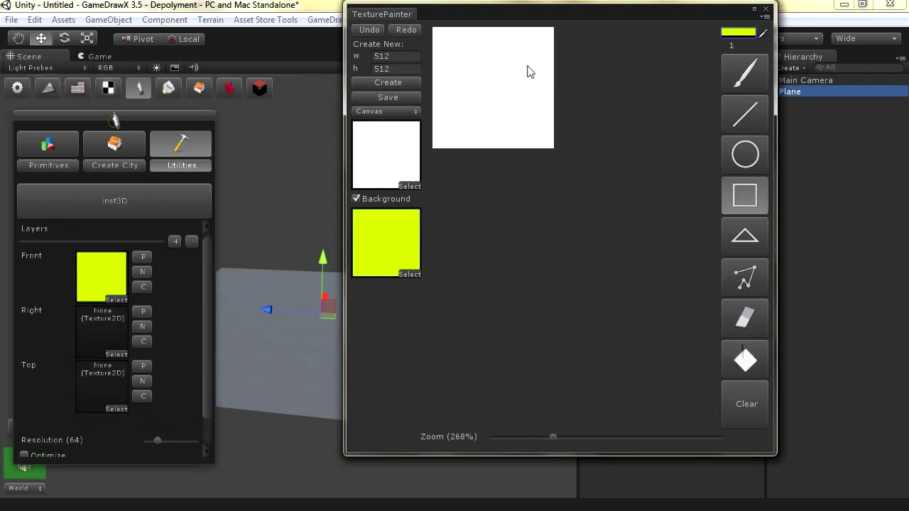
pyautogui.click(738, 32)
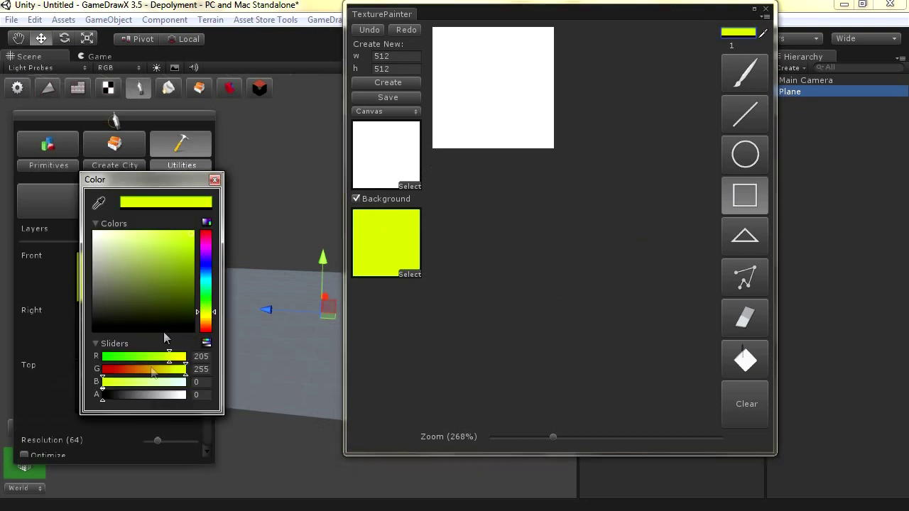
pyautogui.click(214, 179)
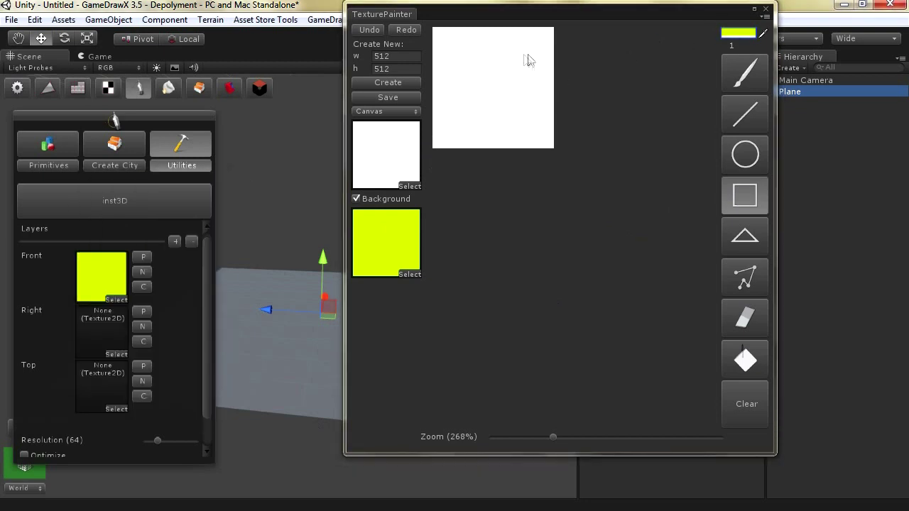
pyautogui.moveTo(530, 56); pyautogui.dragTo(464, 129)
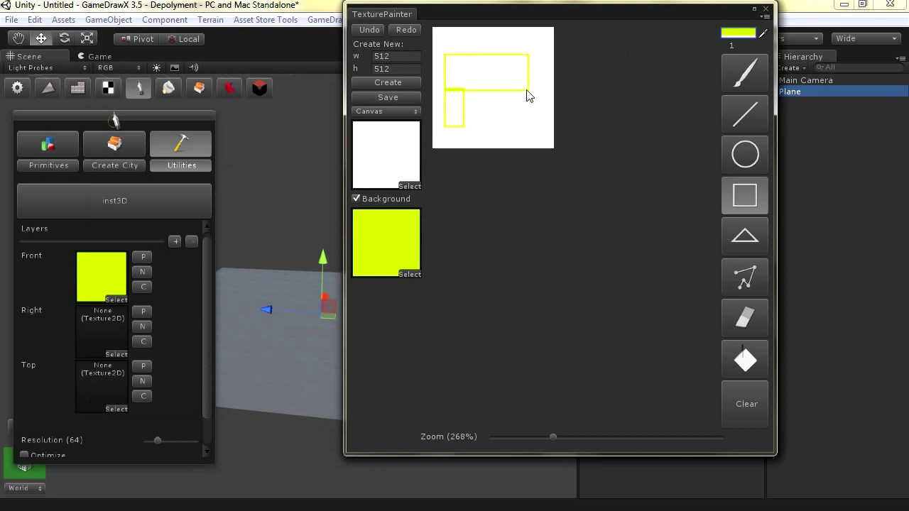
pyautogui.moveTo(528, 90); pyautogui.dragTo(506, 128)
pyautogui.click(743, 361)
pyautogui.click(518, 123)
pyautogui.click(498, 79)
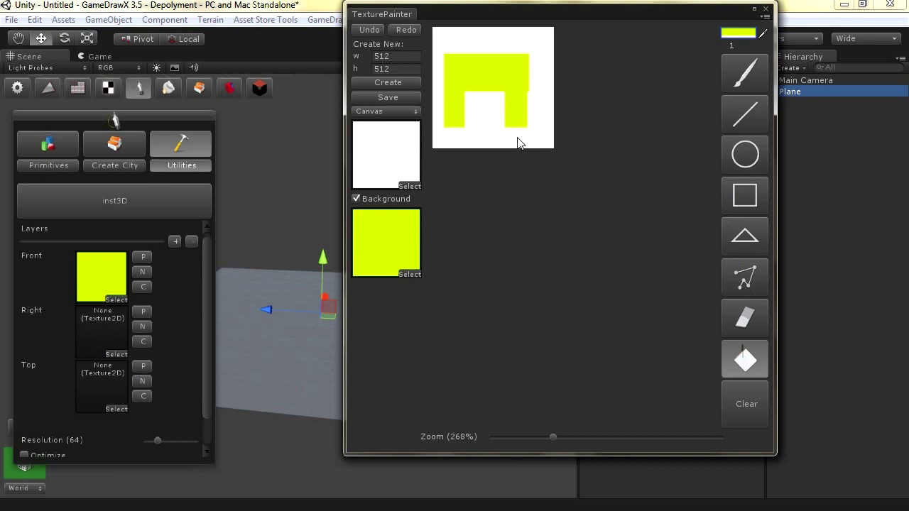
pyautogui.click(371, 202)
pyautogui.click(370, 203)
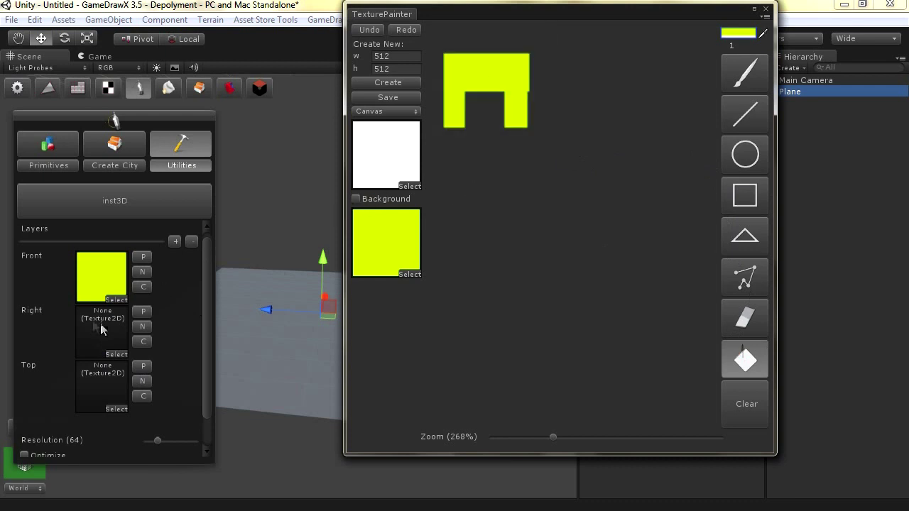
# Select the Right layer slot and set the paint colour to fully transparent black
pyautogui.click(99, 336)
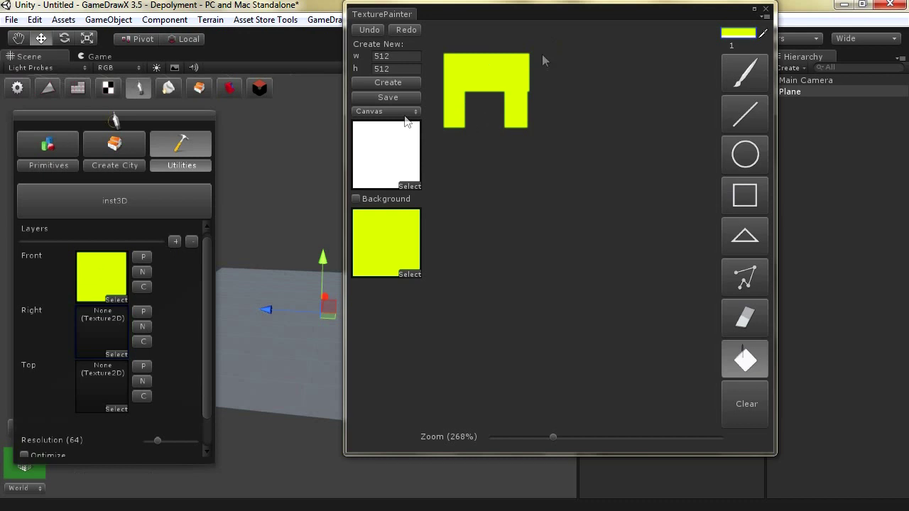
pyautogui.click(734, 36)
pyautogui.moveTo(125, 258); pyautogui.dragTo(205, 364)
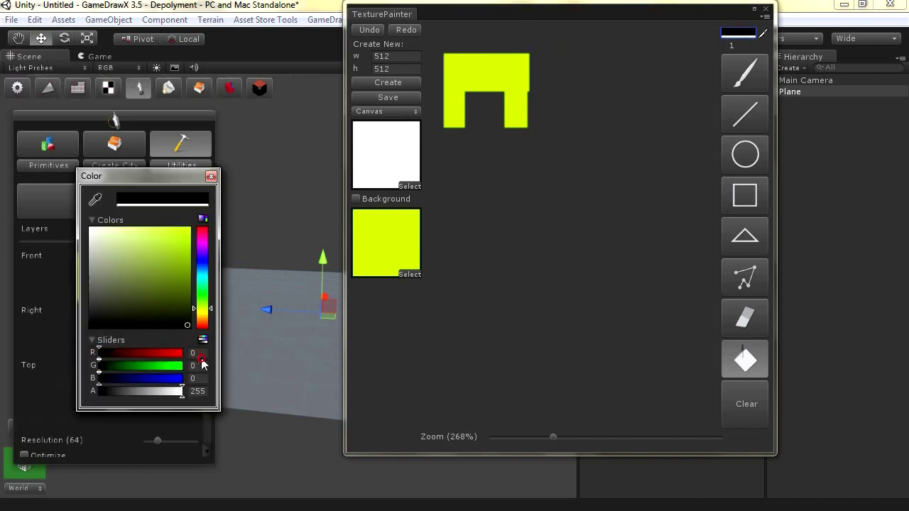
pyautogui.moveTo(179, 391); pyautogui.dragTo(77, 392)
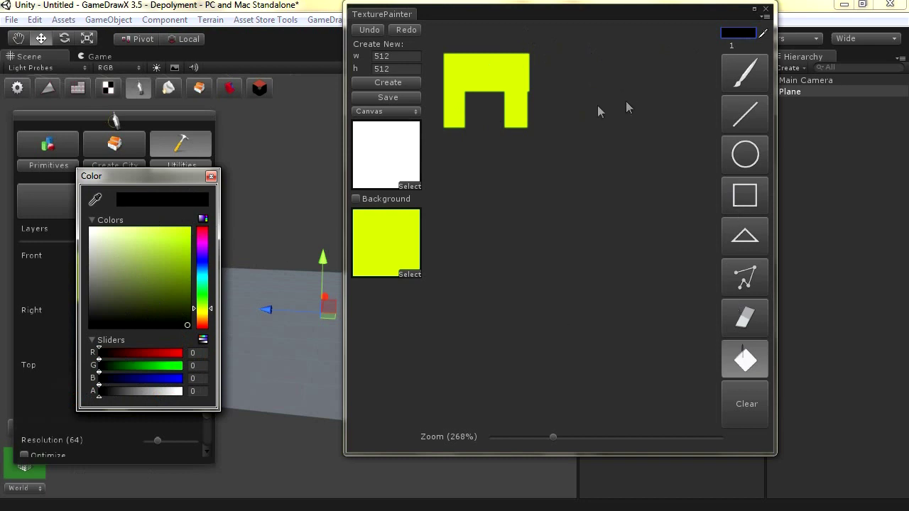
pyautogui.click(544, 64)
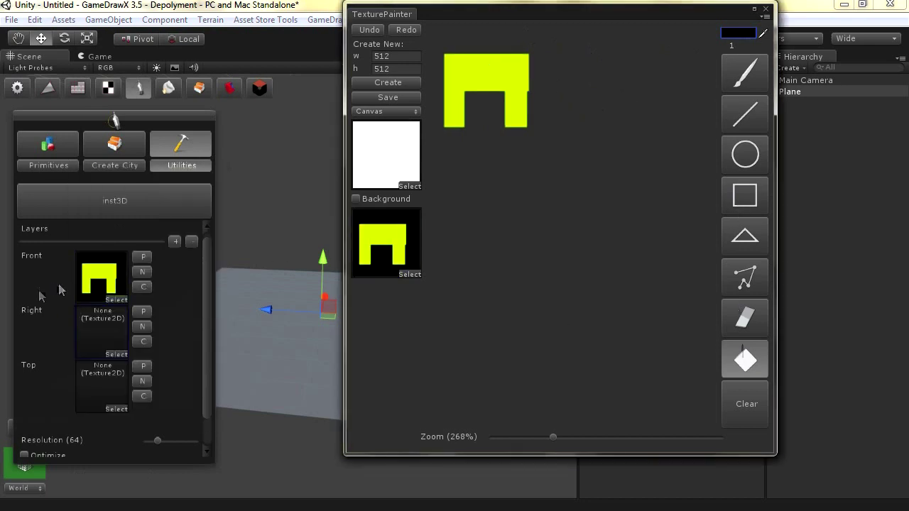
# Create a new Right layer texture filled black and set the paint colour to opaque pure yellow
pyautogui.click(139, 327)
pyautogui.click(476, 137)
pyautogui.click(744, 350)
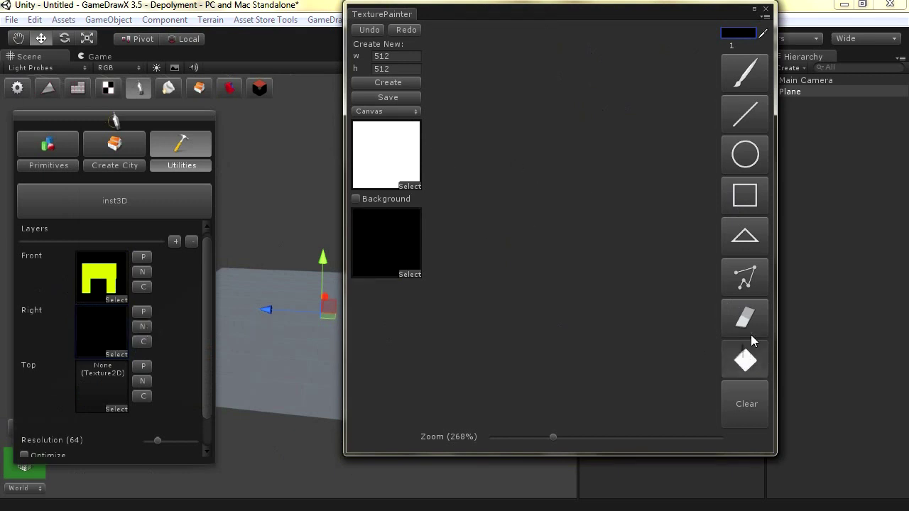
pyautogui.click(740, 33)
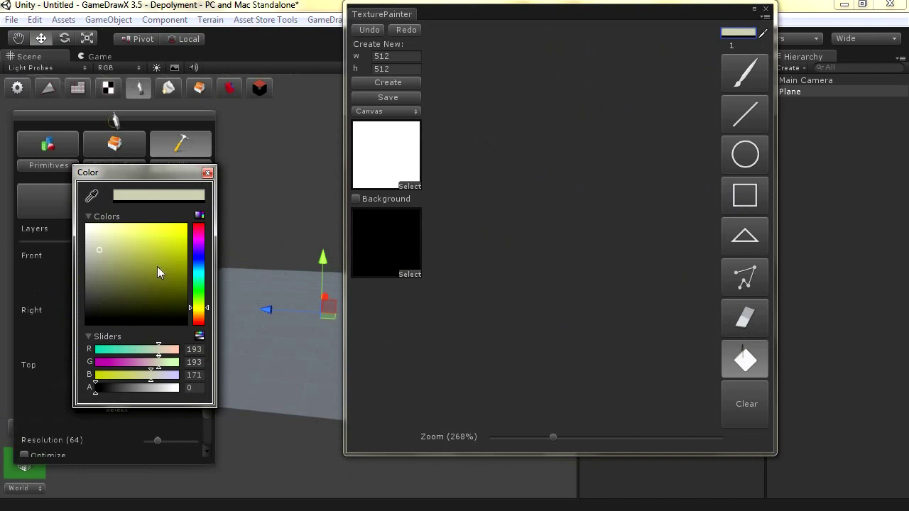
pyautogui.moveTo(159, 272); pyautogui.dragTo(206, 221)
pyautogui.moveTo(111, 384); pyautogui.dragTo(203, 387)
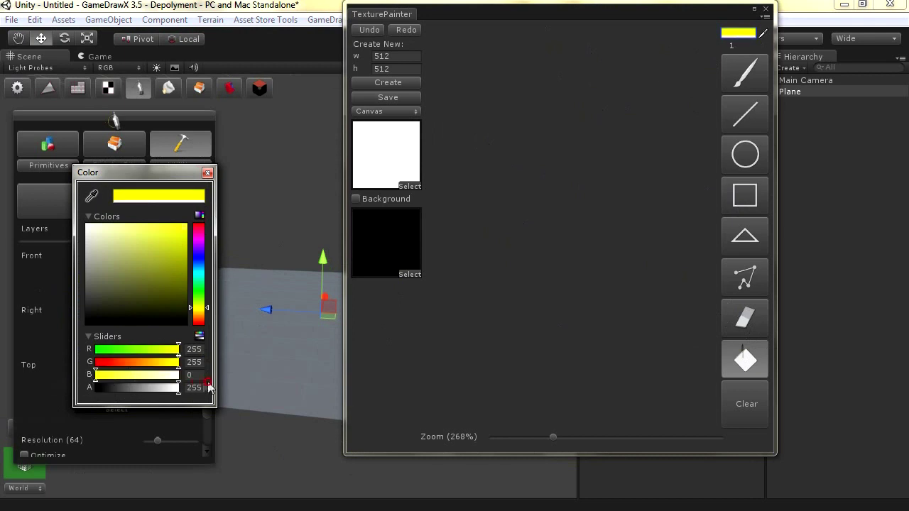
pyautogui.click(208, 173)
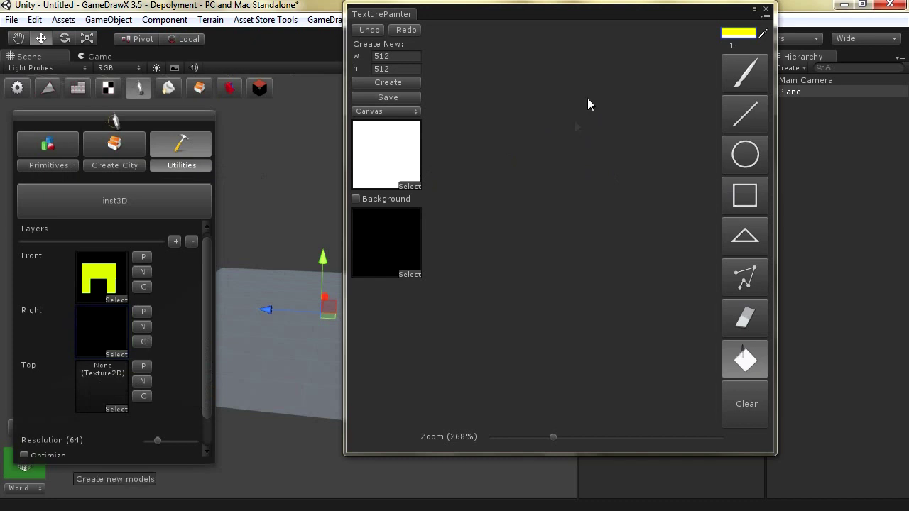
# Draw a large rectangle and a small top-right square, fill both yellow, and move the painter aside
pyautogui.click(750, 196)
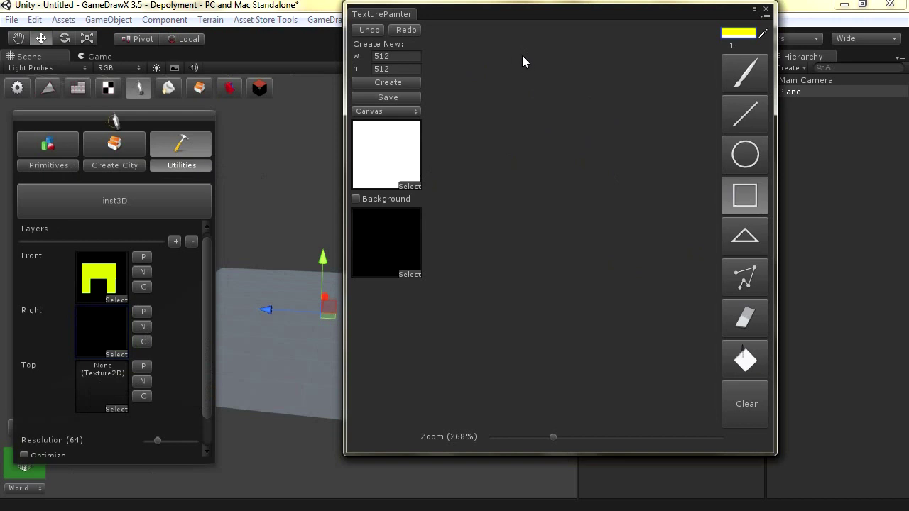
pyautogui.moveTo(522, 55); pyautogui.dragTo(436, 148)
pyautogui.click(356, 199)
pyautogui.moveTo(523, 38)
pyautogui.mouseDown()
pyautogui.moveTo(541, 53)
pyautogui.moveTo(433, 134)
pyautogui.moveTo(443, 142)
pyautogui.mouseUp()
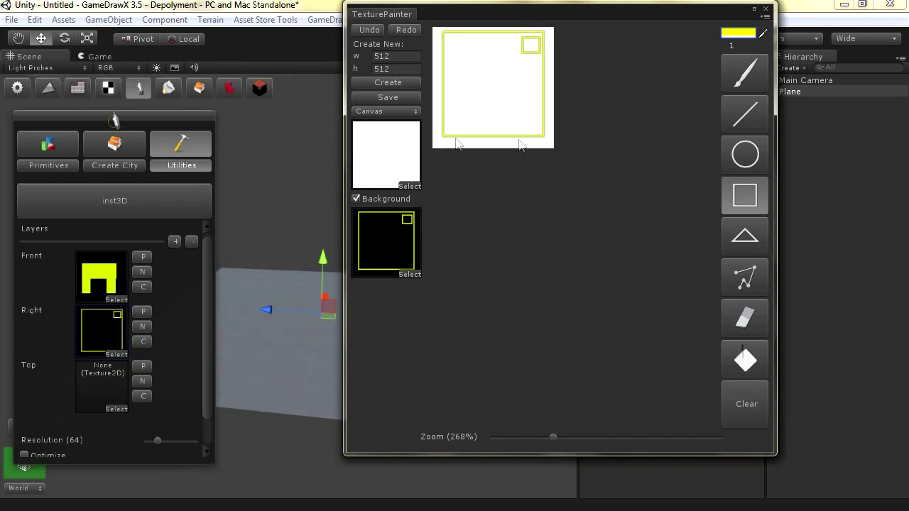
pyautogui.click(745, 361)
pyautogui.click(512, 83)
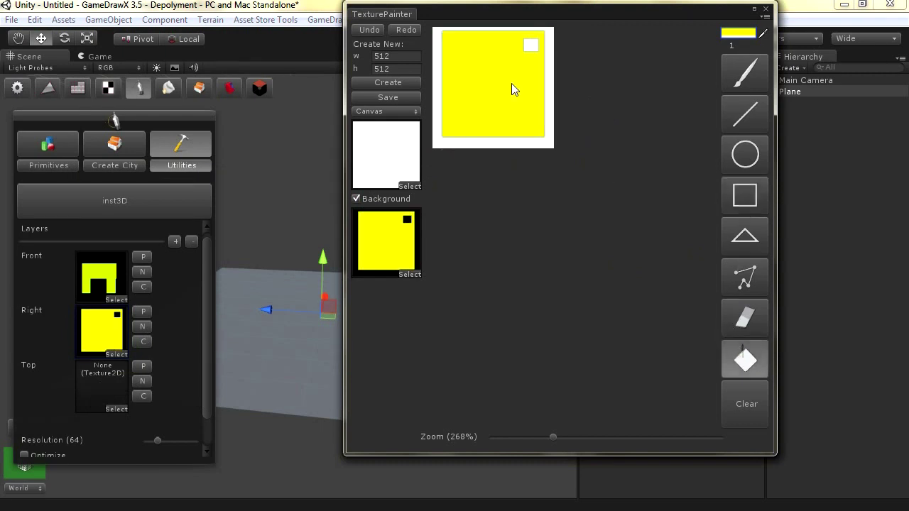
pyautogui.click(528, 47)
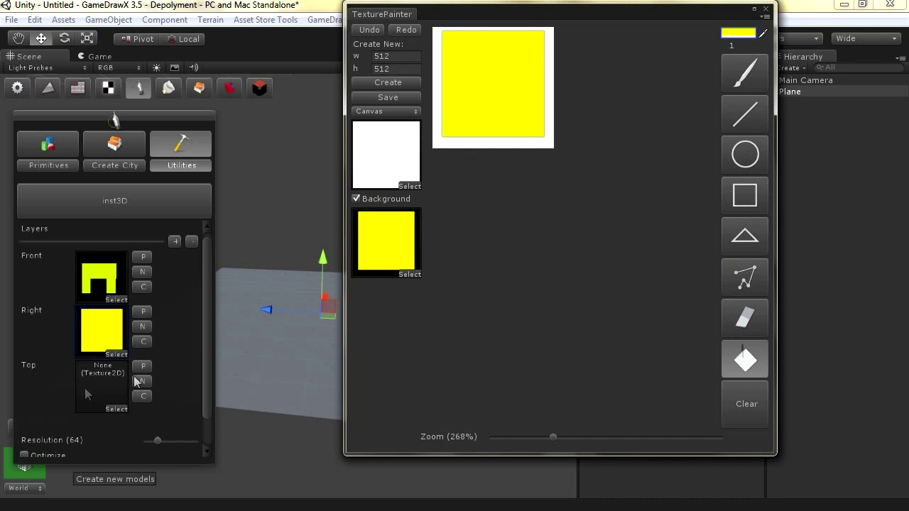
pyautogui.scroll(-2, 209, 347)
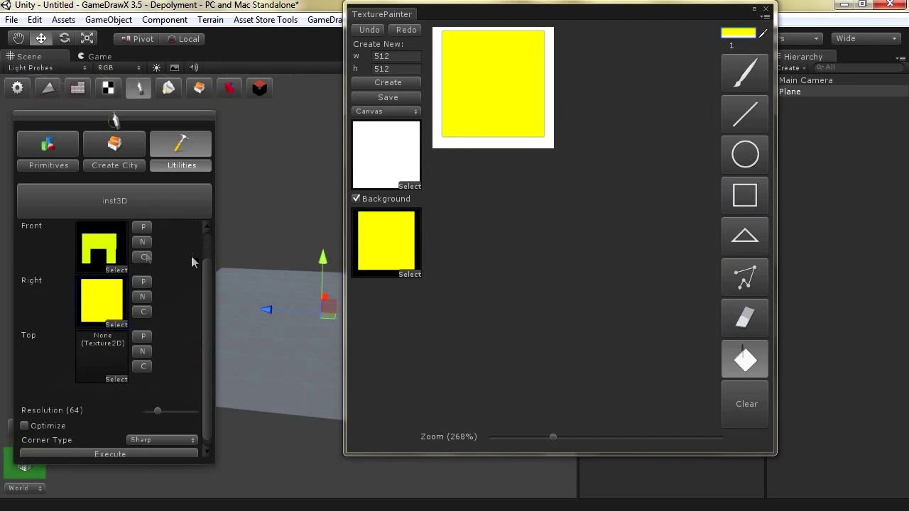
pyautogui.moveTo(506, 26); pyautogui.dragTo(589, 72)
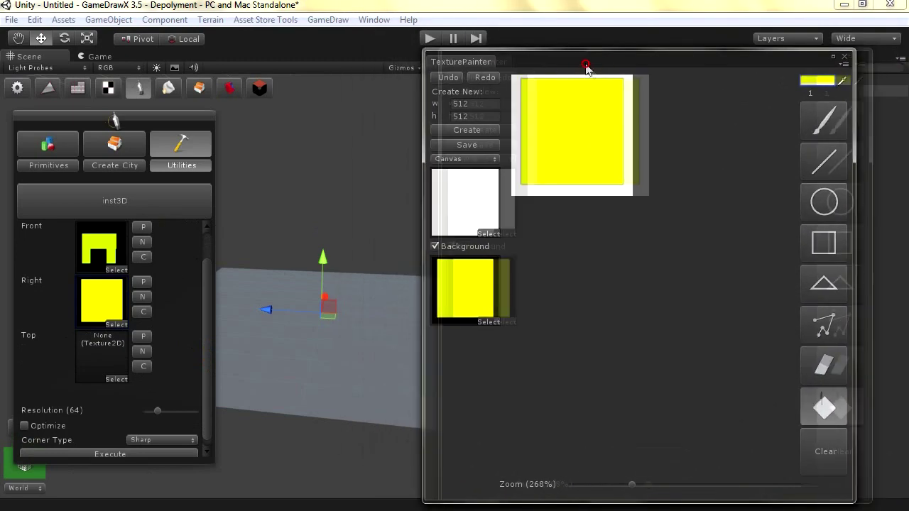
# Close the texture painter and move the GameDraw panel to the upper right of the Scene view
pyautogui.click(839, 52)
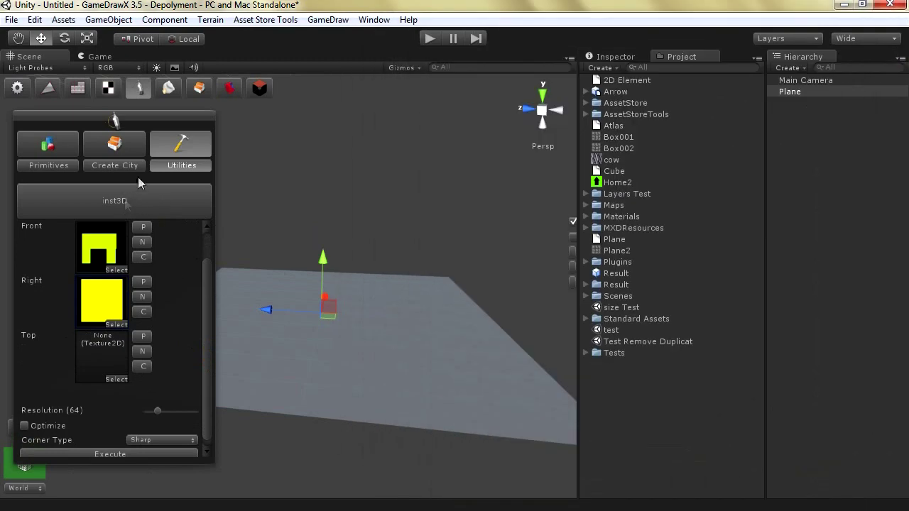
pyautogui.moveTo(146, 125); pyautogui.dragTo(435, 118)
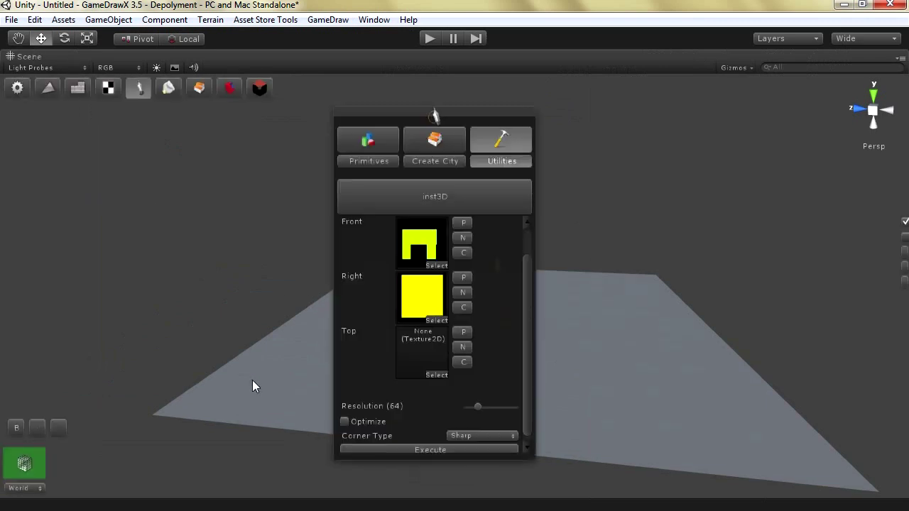
pyautogui.moveTo(426, 118); pyautogui.dragTo(513, 83)
pyautogui.moveTo(642, 256)
pyautogui.mouseDown()
pyautogui.moveTo(645, 223)
pyautogui.moveTo(641, 300)
pyautogui.moveTo(643, 261)
pyautogui.mouseUp()
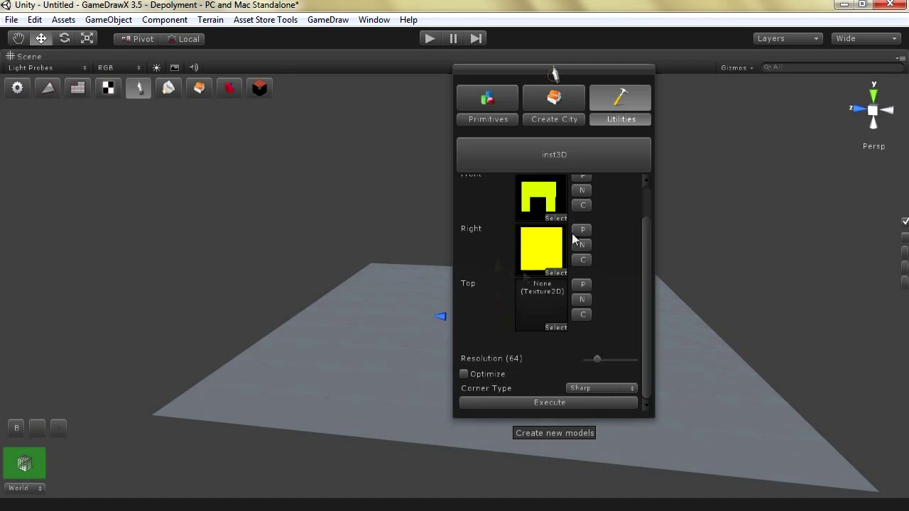
# Keep Corner Type on Sharp, Execute to generate the gridded arch mesh, and zoom out to view it
pyautogui.click(608, 387)
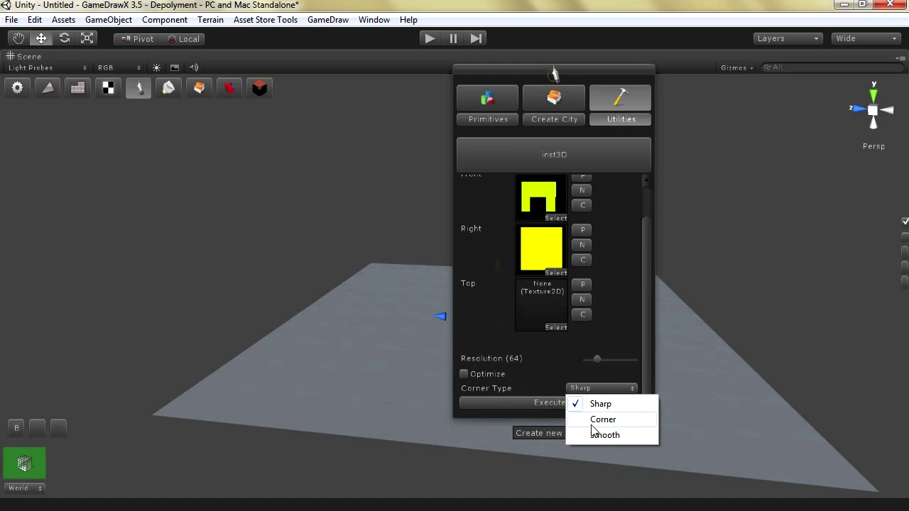
pyautogui.click(647, 368)
pyautogui.click(543, 406)
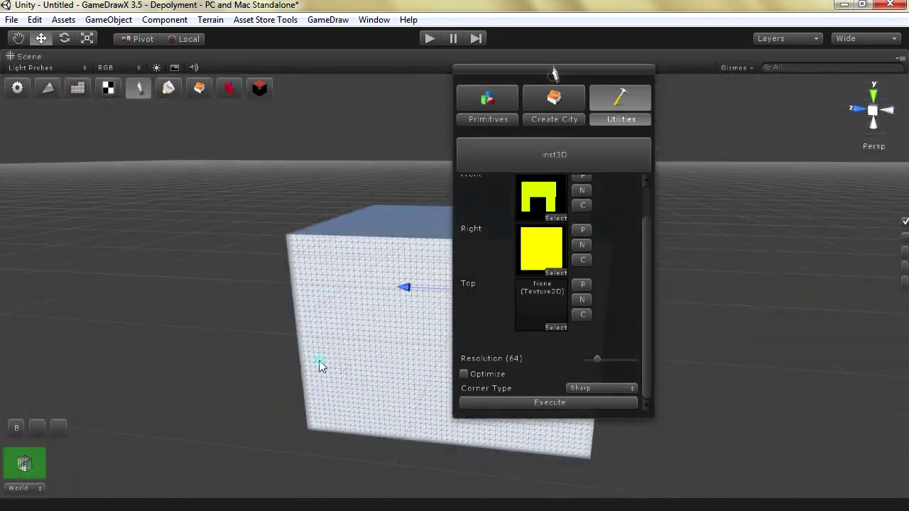
pyautogui.moveTo(319, 365); pyautogui.dragTo(427, 324, button='right')
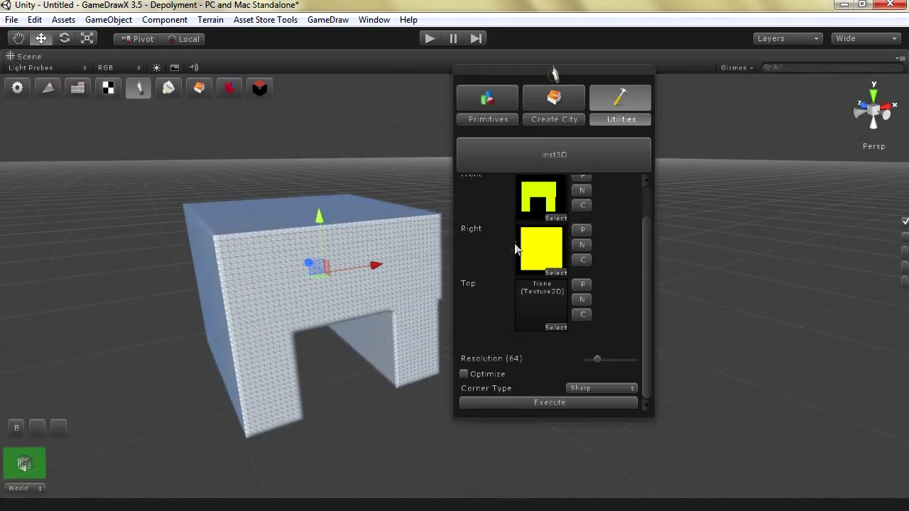
pyautogui.click(583, 230)
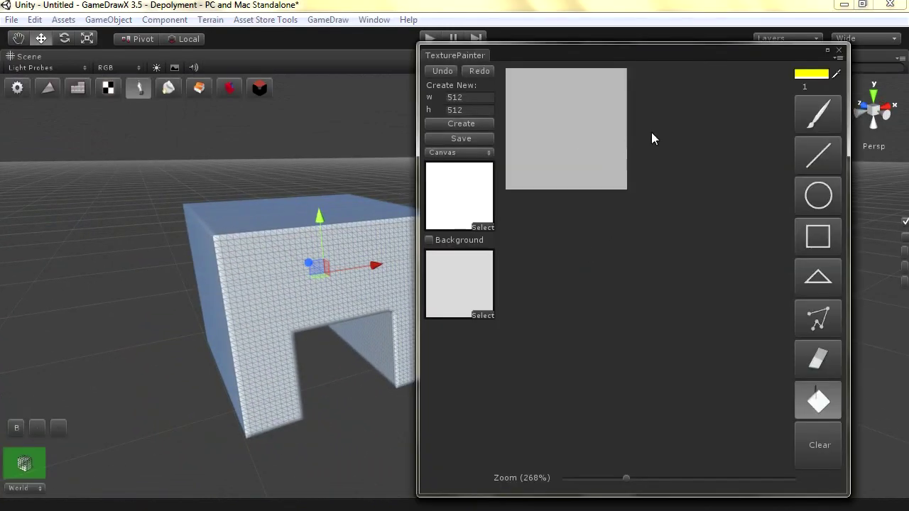
# Start a new Right layer image with fully transparent black paint and the background enabled
pyautogui.click(839, 50)
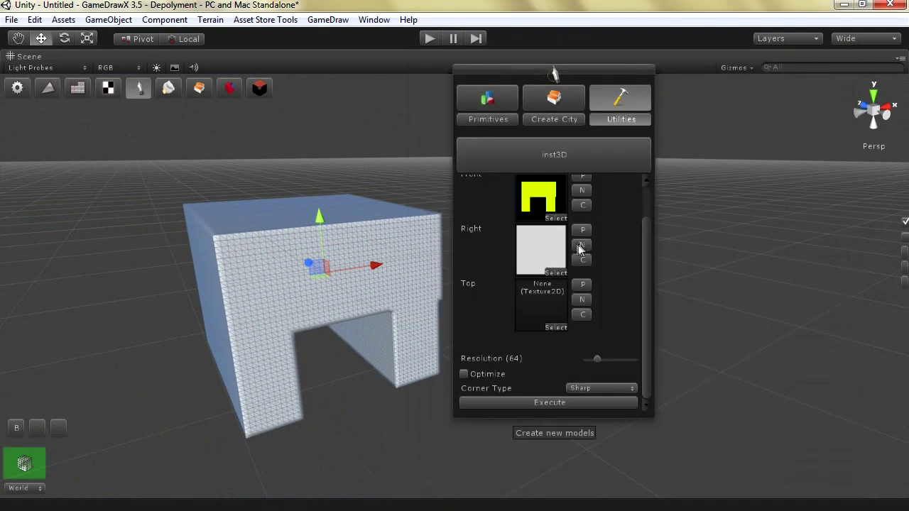
pyautogui.click(580, 246)
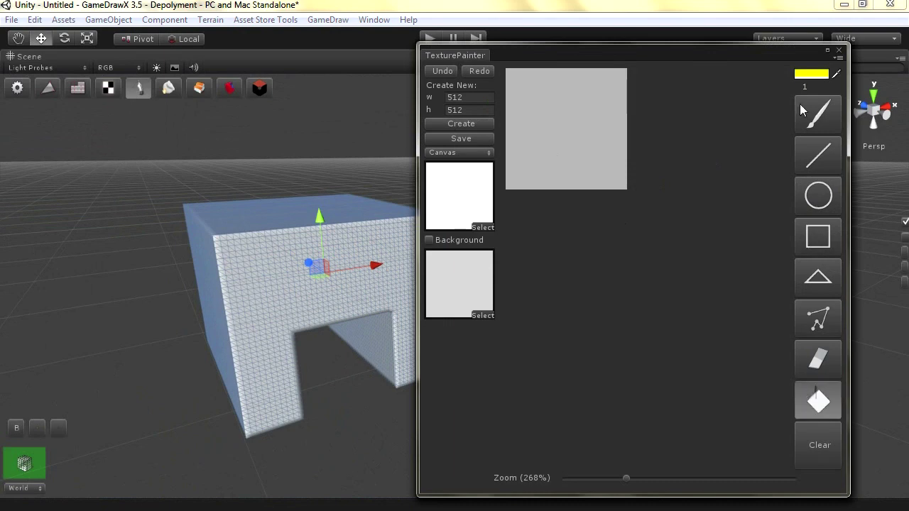
pyautogui.click(811, 73)
pyautogui.click(142, 300)
pyautogui.moveTo(143, 302); pyautogui.dragTo(180, 320)
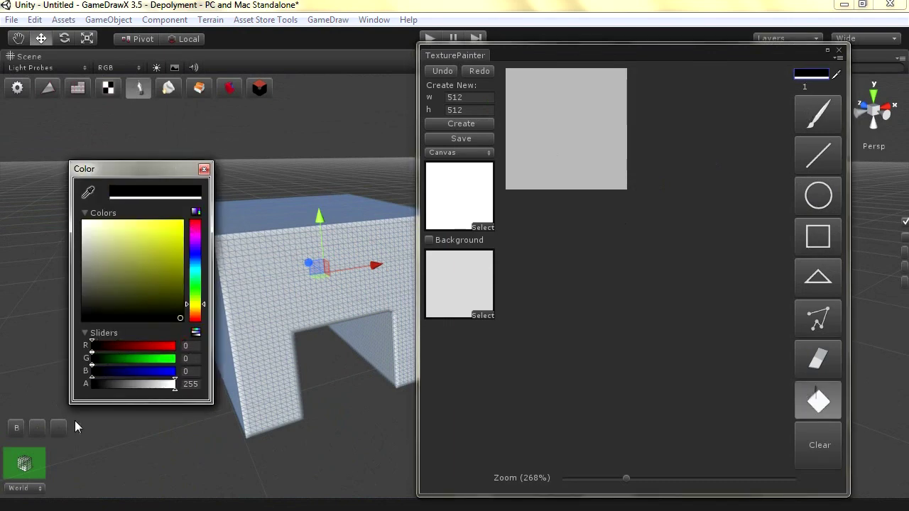
pyautogui.moveTo(174, 384); pyautogui.dragTo(80, 376)
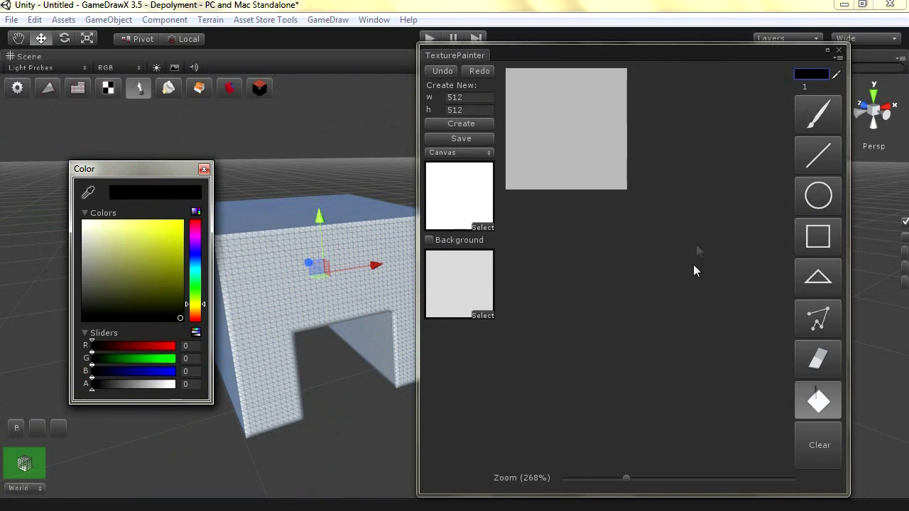
pyautogui.click(544, 120)
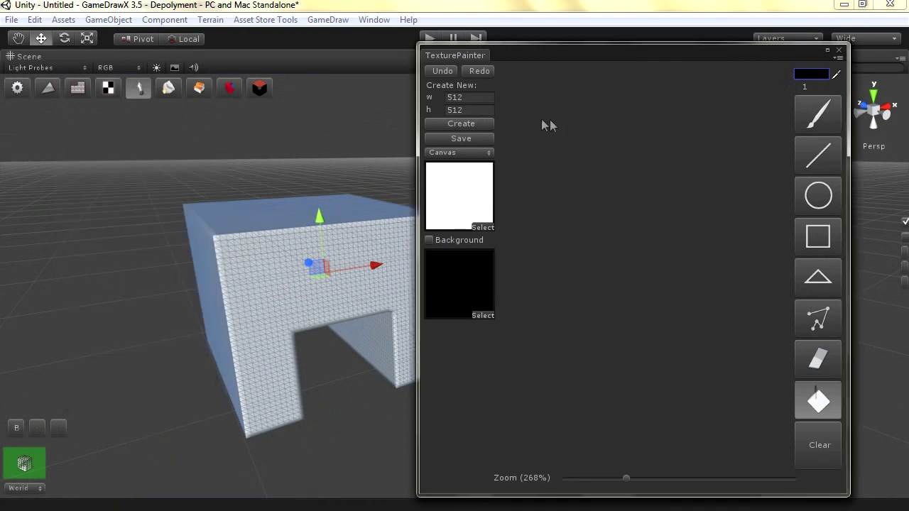
pyautogui.click(429, 240)
# Draw a tall narrow rectangle right of centre, fill it opaque yellow, and close the painter
pyautogui.click(818, 250)
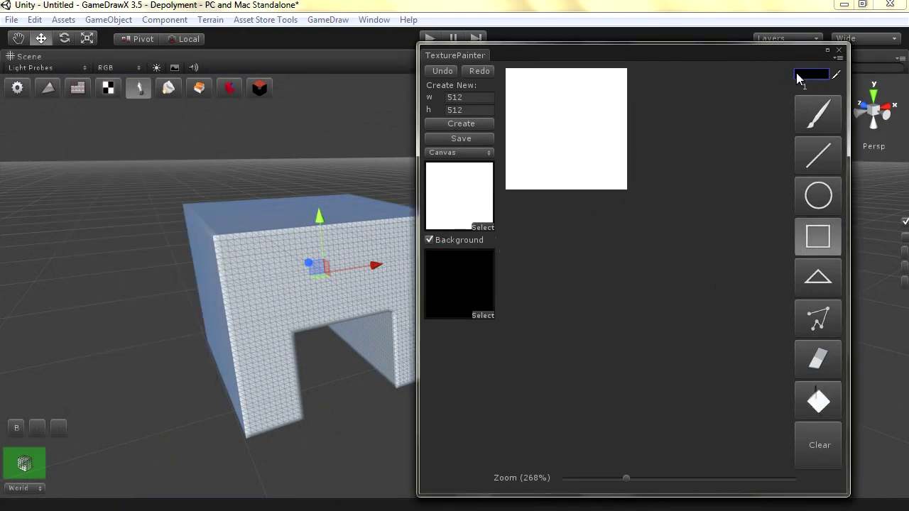
pyautogui.click(811, 74)
pyautogui.click(192, 303)
pyautogui.moveTo(167, 300); pyautogui.dragTo(178, 218)
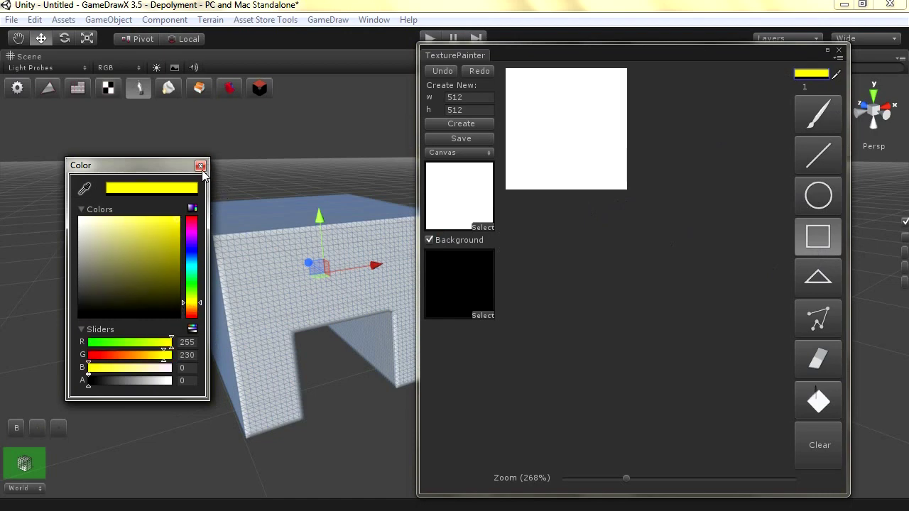
pyautogui.click(150, 382)
pyautogui.moveTo(150, 386); pyautogui.dragTo(201, 393)
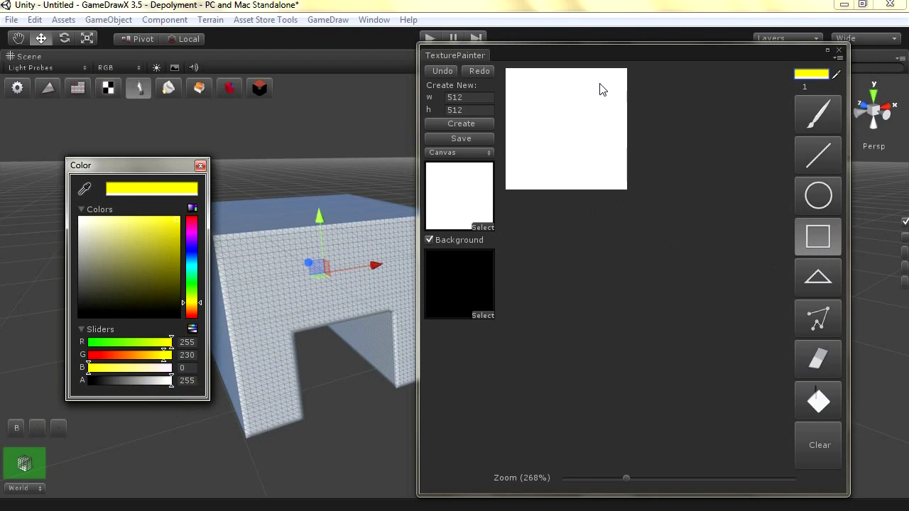
pyautogui.moveTo(606, 80); pyautogui.dragTo(593, 181)
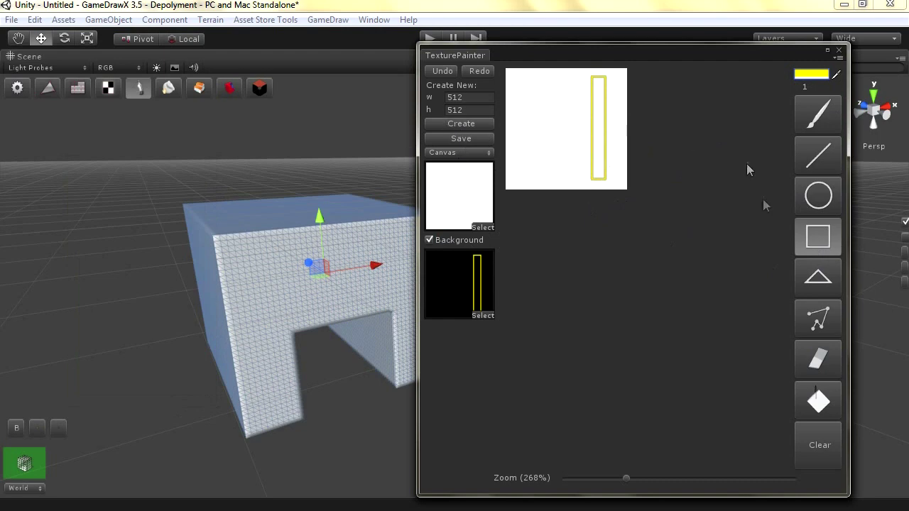
pyautogui.click(804, 384)
pyautogui.click(603, 137)
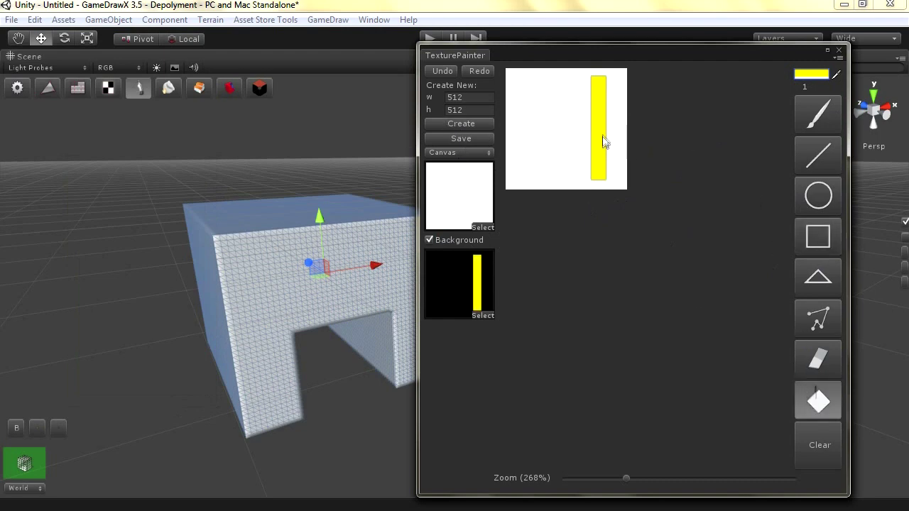
pyautogui.click(838, 52)
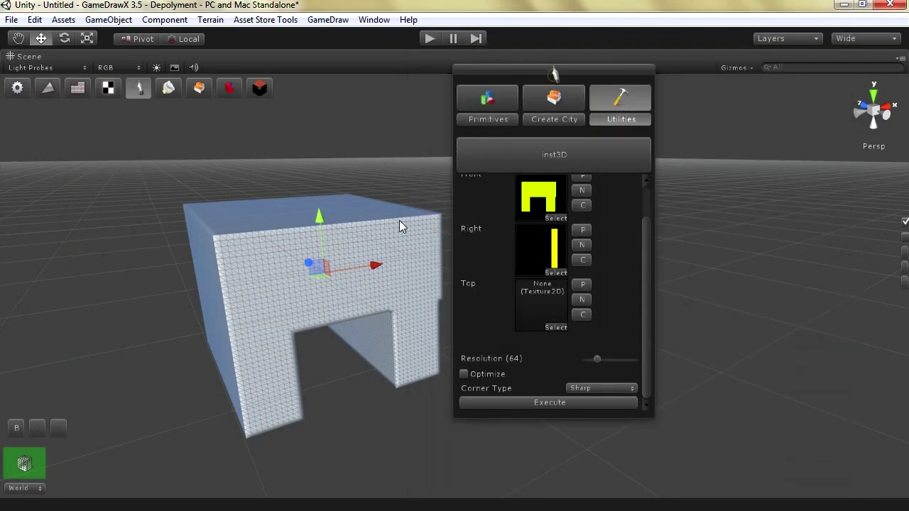
# Delete the old mesh, reselect the Plane, Execute to build the thin arch slab, and enable Optimize
pyautogui.keyDown('alt'); pyautogui.moveTo(106, 237); pyautogui.dragTo(175, 248); pyautogui.keyUp('alt')
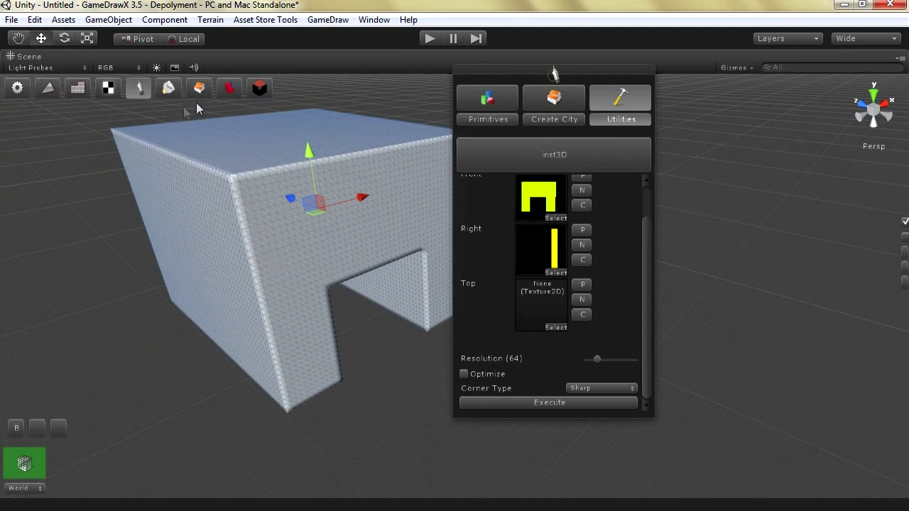
pyautogui.click(259, 89)
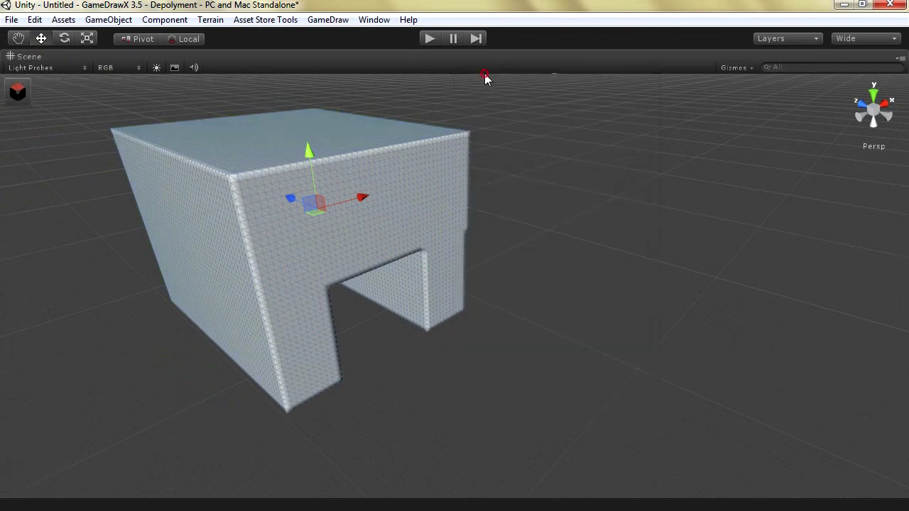
pyautogui.click(313, 208)
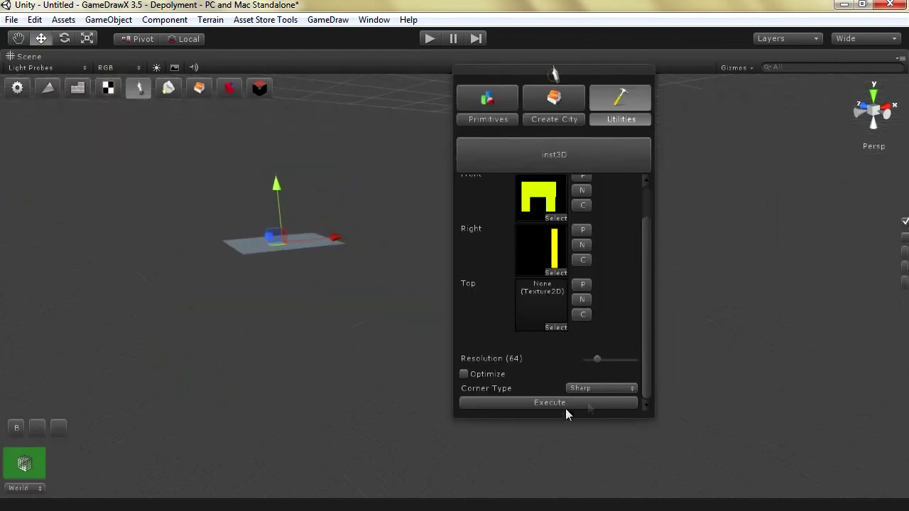
pyautogui.click(536, 402)
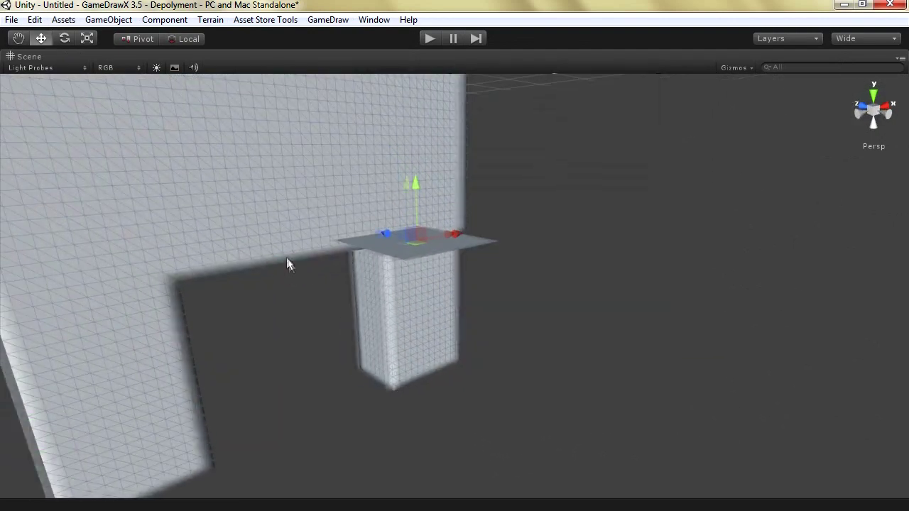
pyautogui.keyDown('alt'); pyautogui.moveTo(277, 257); pyautogui.dragTo(245, 246); pyautogui.keyUp('alt')
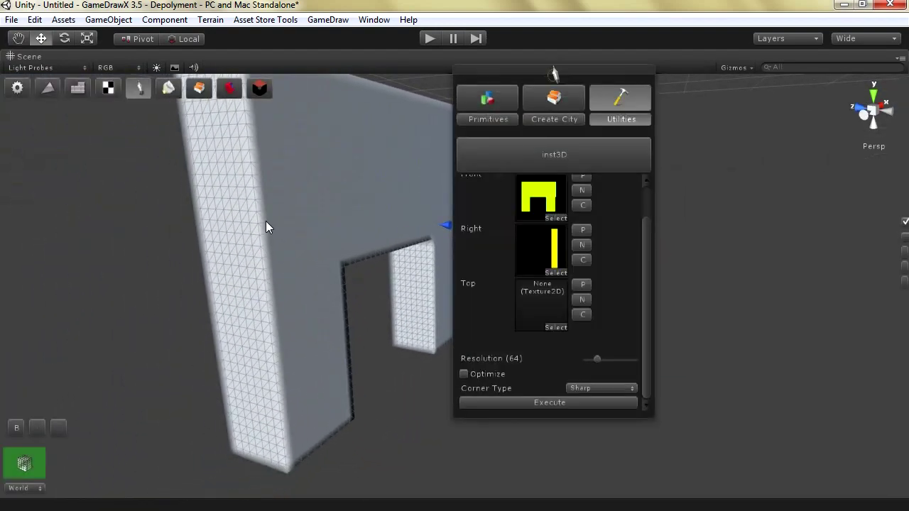
pyautogui.click(490, 374)
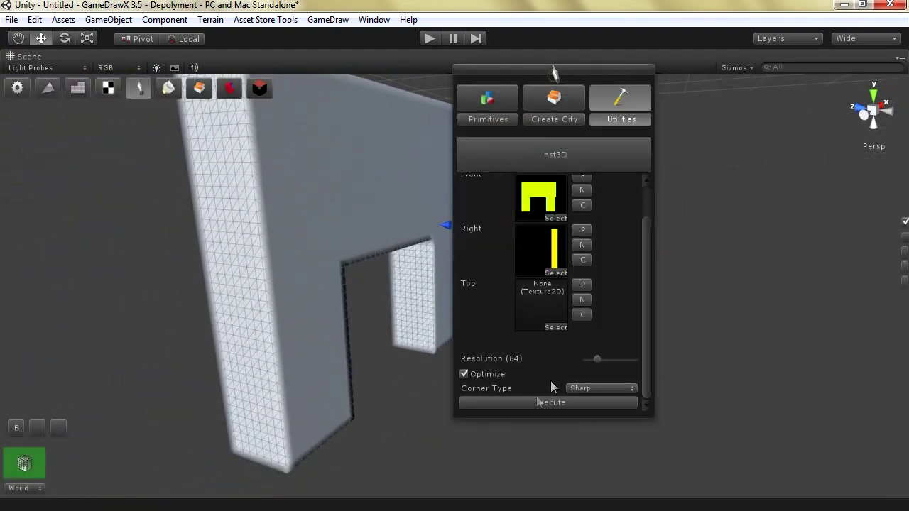
pyautogui.click(529, 402)
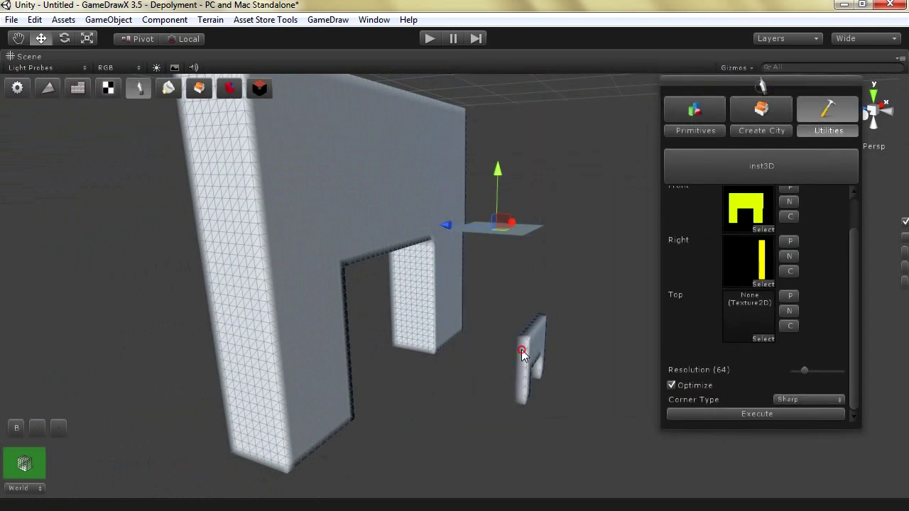
pyautogui.click(526, 358)
pyautogui.keyDown('alt'); pyautogui.moveTo(546, 367); pyautogui.dragTo(124, 268); pyautogui.keyUp('alt')
pyautogui.scroll(5, 322, 401)
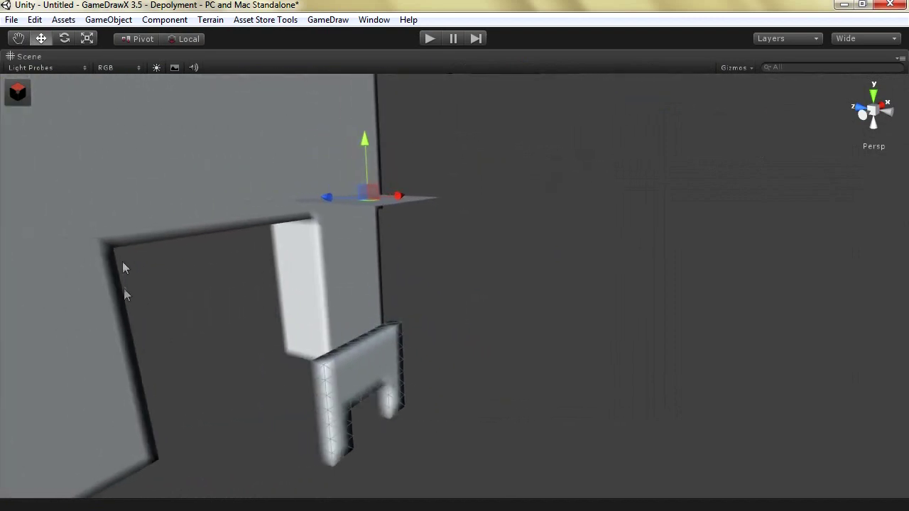
pyautogui.keyDown('alt'); pyautogui.moveTo(252, 333); pyautogui.dragTo(347, 394); pyautogui.keyUp('alt')
pyautogui.scroll(5, 343, 388)
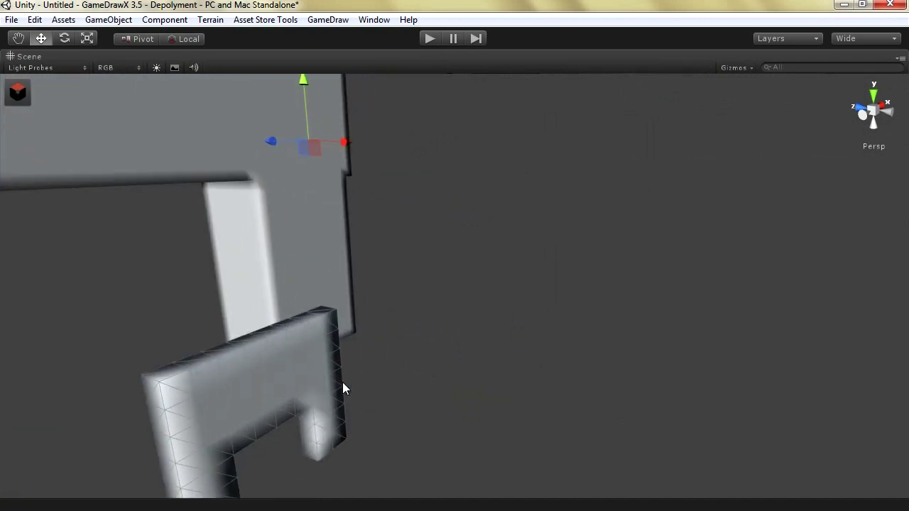
pyautogui.scroll(-6, 343, 388)
pyautogui.keyDown('alt'); pyautogui.moveTo(339, 385); pyautogui.dragTo(150, 203); pyautogui.keyUp('alt')
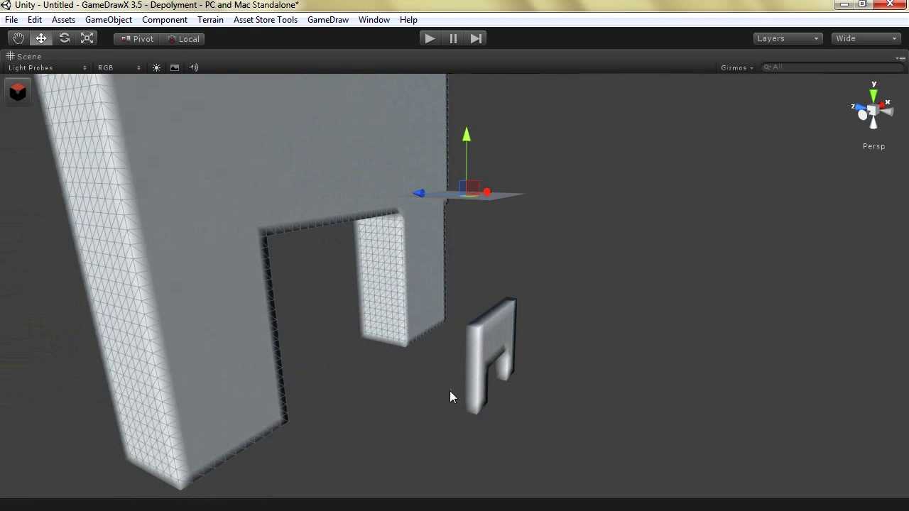
pyautogui.keyDown('alt'); pyautogui.moveTo(478, 291); pyautogui.dragTo(350, 158); pyautogui.keyUp('alt')
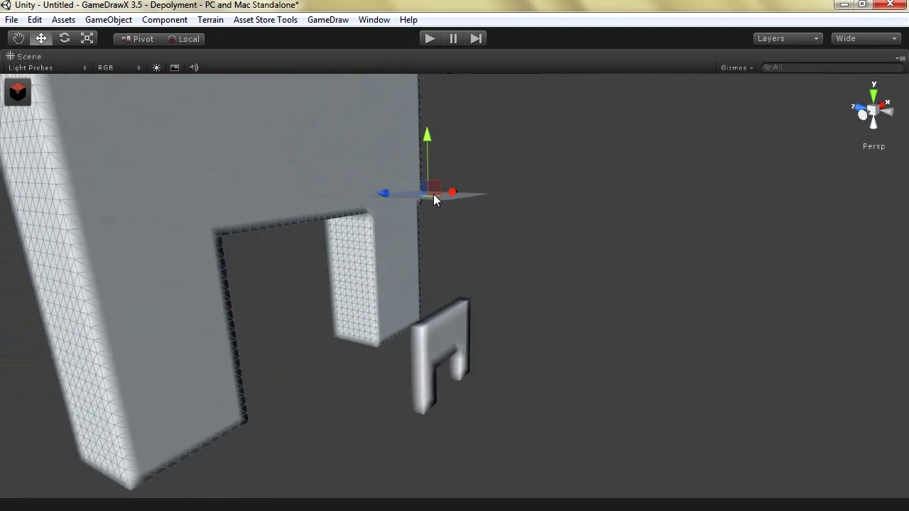
pyautogui.click(457, 211)
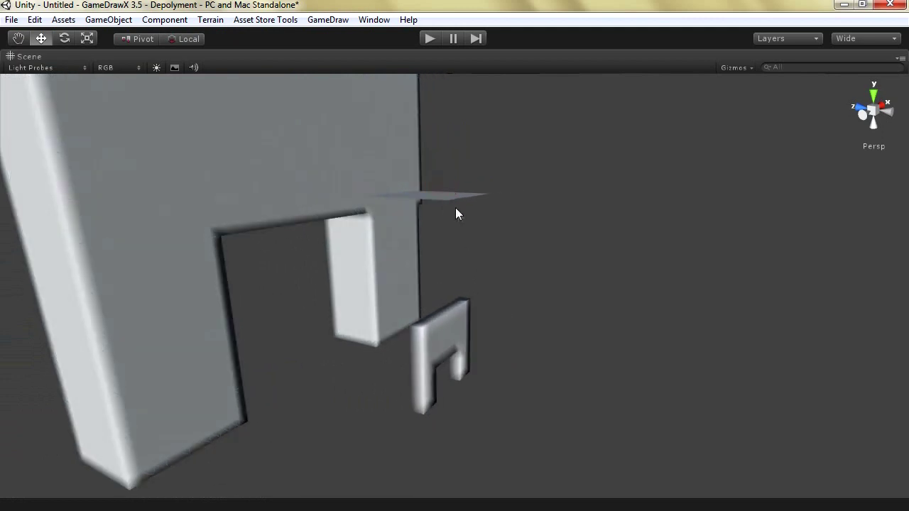
pyautogui.click(432, 203)
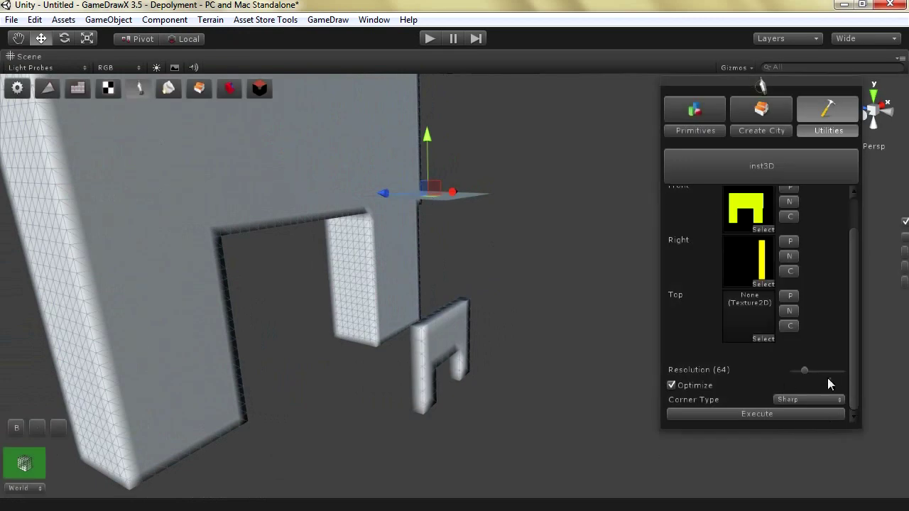
# Turn off Optimize, set Corner Type to Corner, and Execute to build a bevelled wall
pyautogui.click(818, 399)
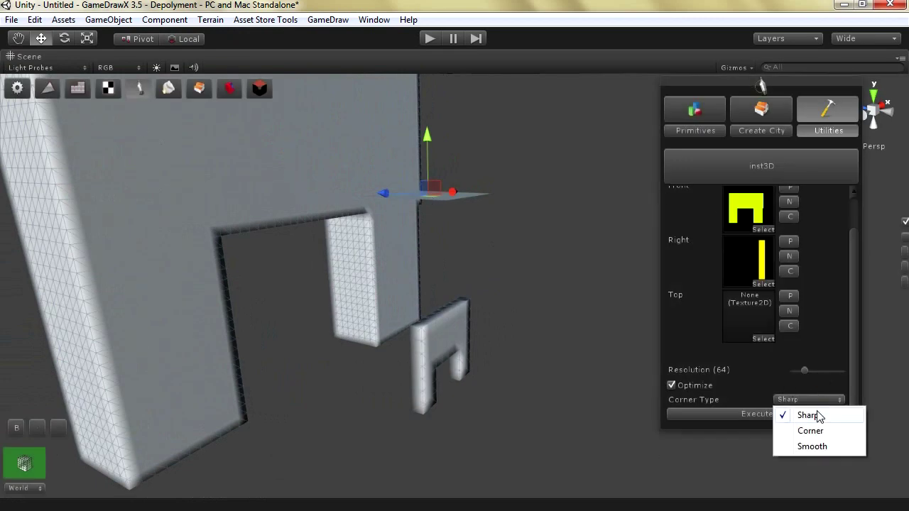
pyautogui.click(699, 385)
pyautogui.click(781, 399)
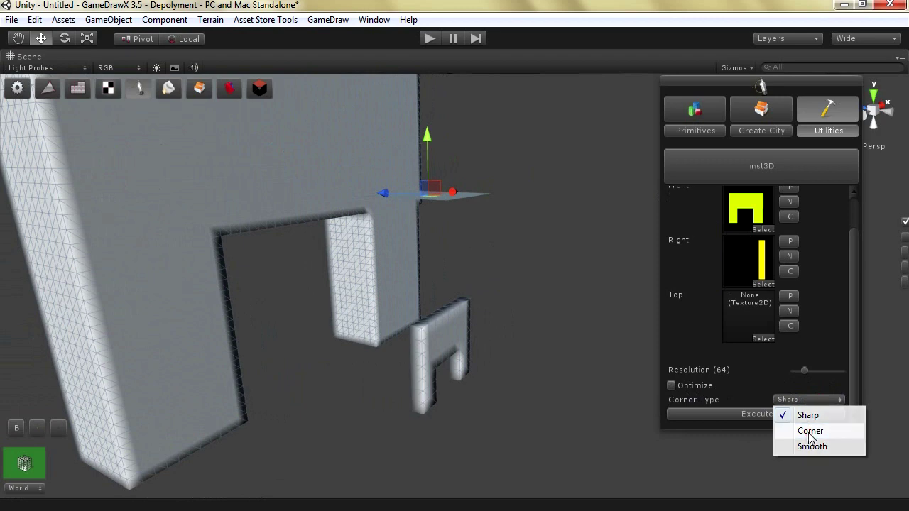
pyautogui.click(803, 431)
pyautogui.click(729, 415)
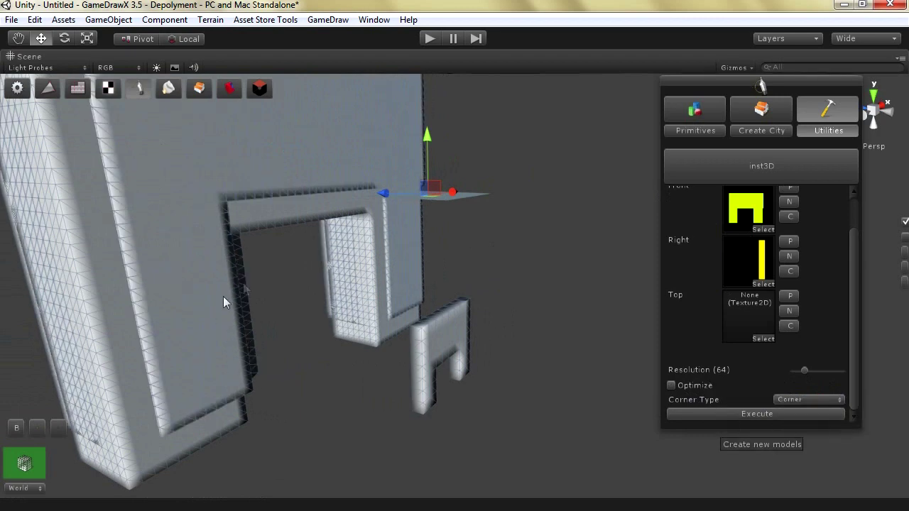
# Inspect the bevelled wall from several angles, then select and delete it
pyautogui.keyDown('alt'); pyautogui.moveTo(385, 198); pyautogui.dragTo(238, 297); pyautogui.keyUp('alt')
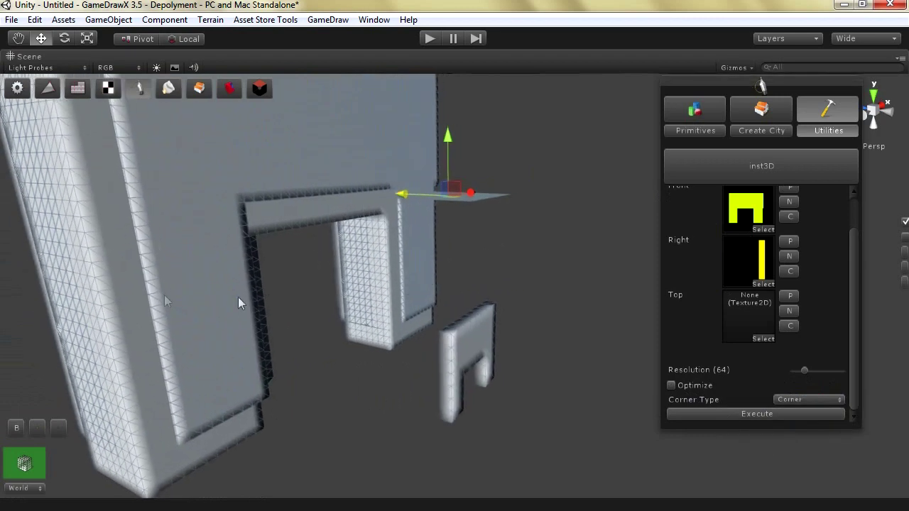
pyautogui.moveTo(395, 191)
pyautogui.mouseDown(button='middle')
pyautogui.moveTo(601, 199)
pyautogui.moveTo(389, 200)
pyautogui.mouseUp(button='middle')
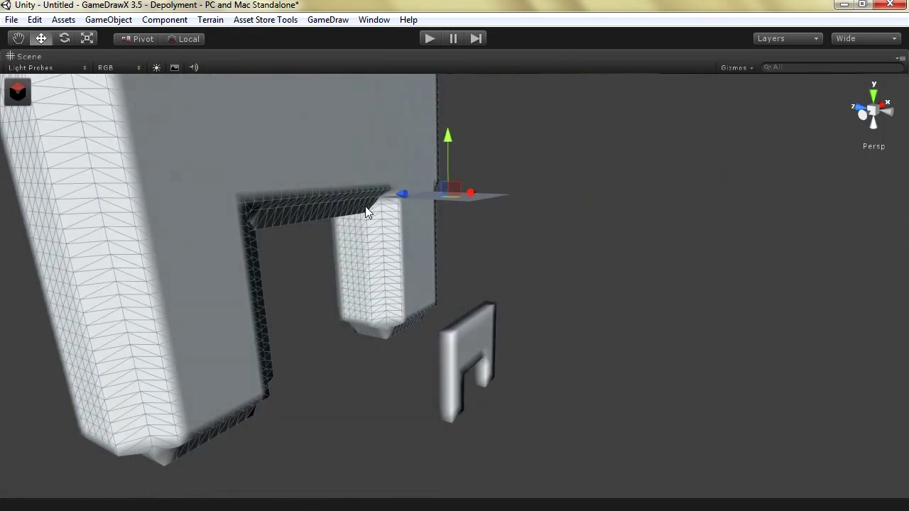
pyautogui.moveTo(404, 192); pyautogui.dragTo(217, 212)
pyautogui.press('Left')
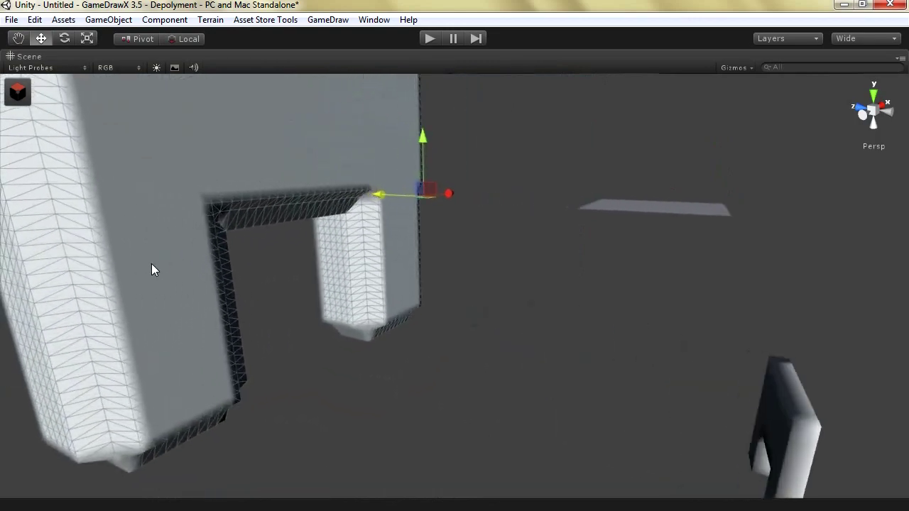
pyautogui.press('Down')
pyautogui.click(412, 394)
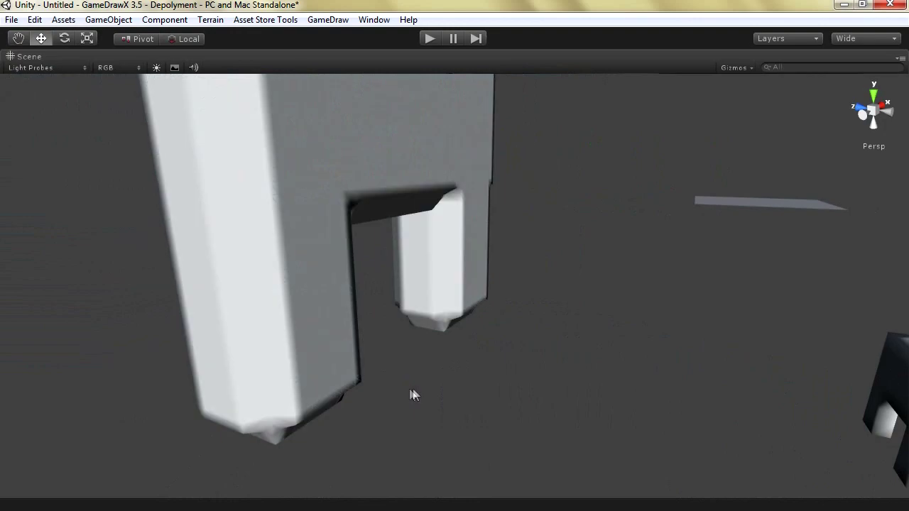
pyautogui.click(368, 280)
pyautogui.keyDown('alt'); pyautogui.moveTo(367, 279); pyautogui.dragTo(280, 282); pyautogui.keyUp('alt')
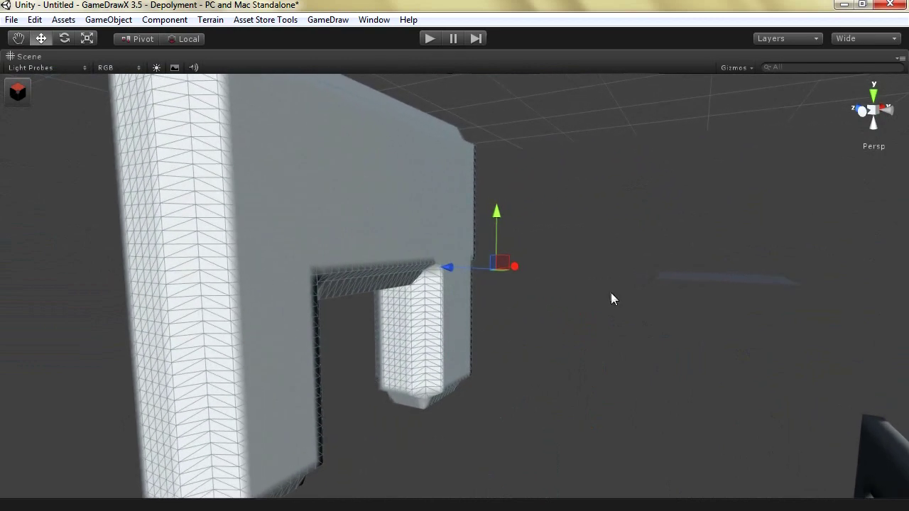
pyautogui.press('Delete')
# Set Corner Type to Smooth and Execute to regenerate the arch wall with rounded edges
pyautogui.click(810, 399)
pyautogui.click(812, 445)
pyautogui.click(764, 415)
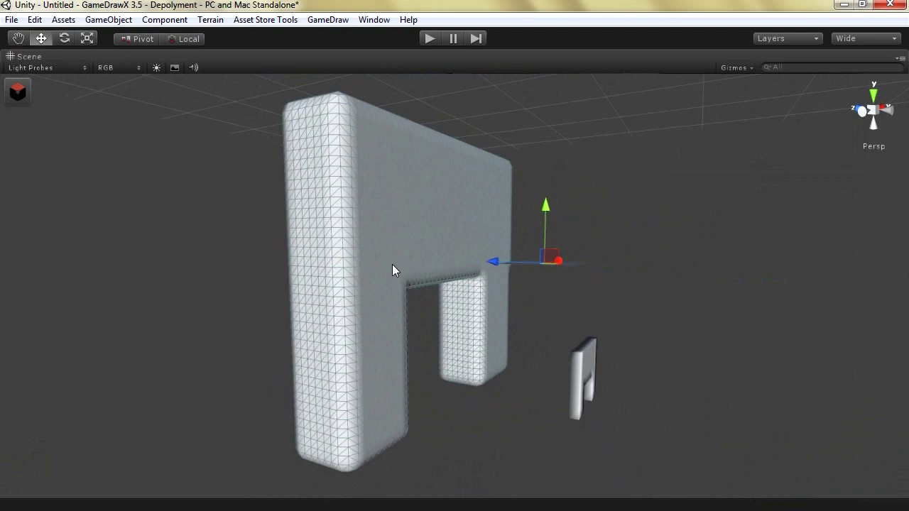
pyautogui.scroll(5, 450, 253)
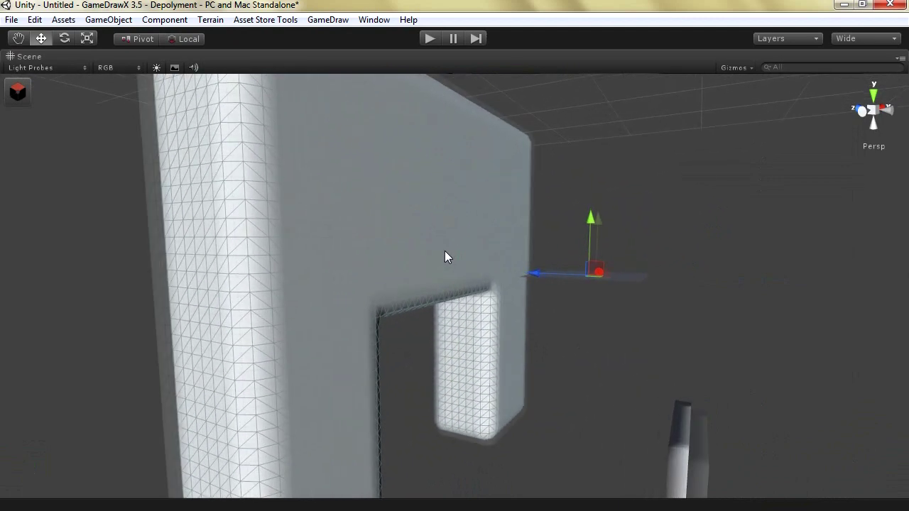
pyautogui.press('Left')
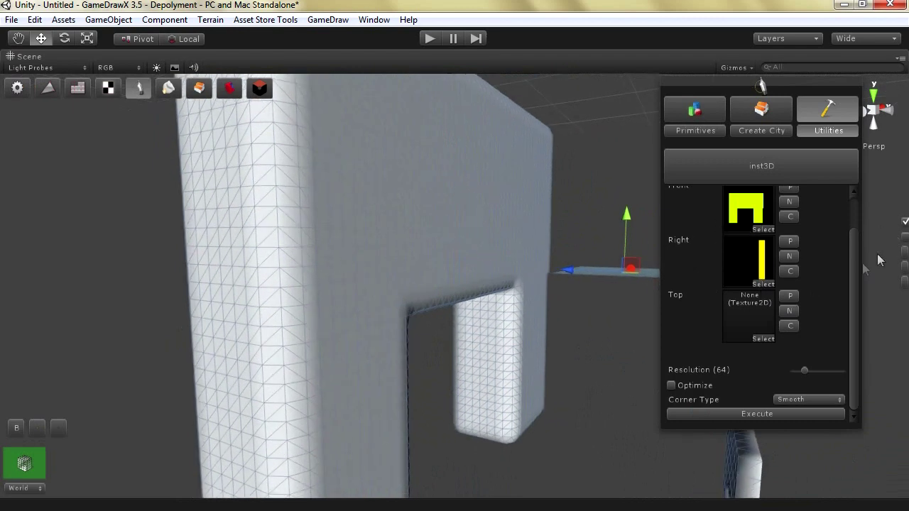
pyautogui.scroll(2, 796, 227)
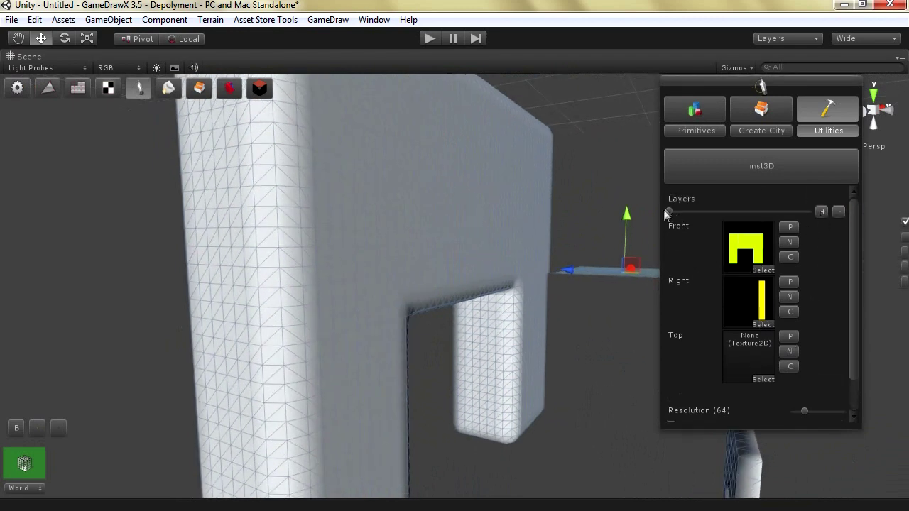
# Start a new Front image on an empty layer with black paint, black background, and Background on
pyautogui.moveTo(764, 216); pyautogui.dragTo(817, 212)
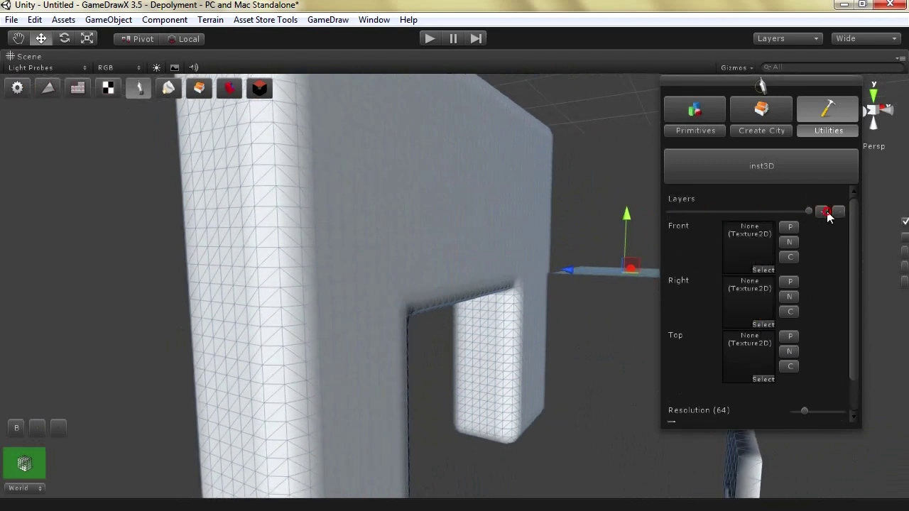
pyautogui.click(788, 242)
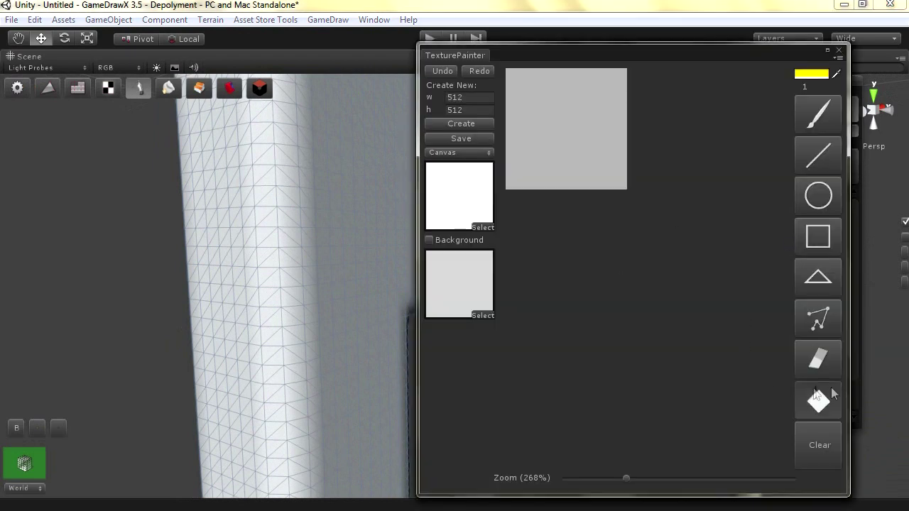
pyautogui.click(810, 73)
pyautogui.moveTo(112, 287); pyautogui.dragTo(118, 381)
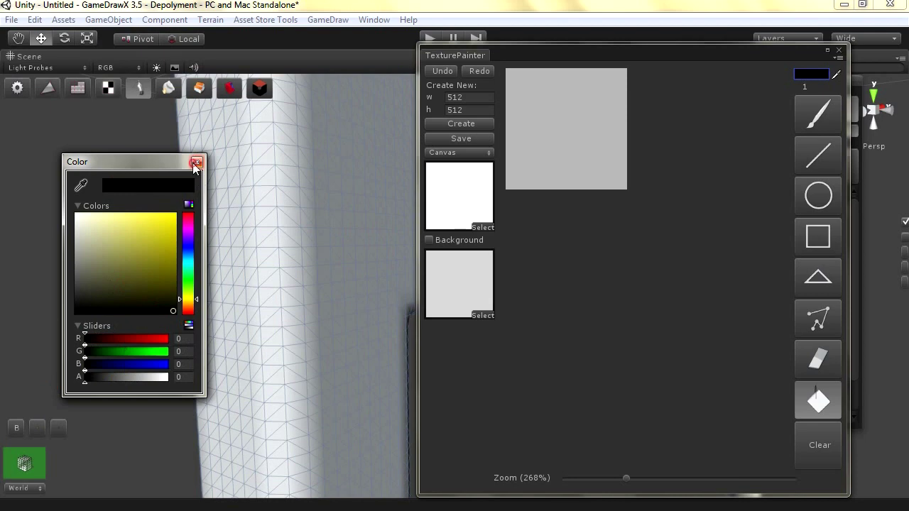
pyautogui.click(197, 162)
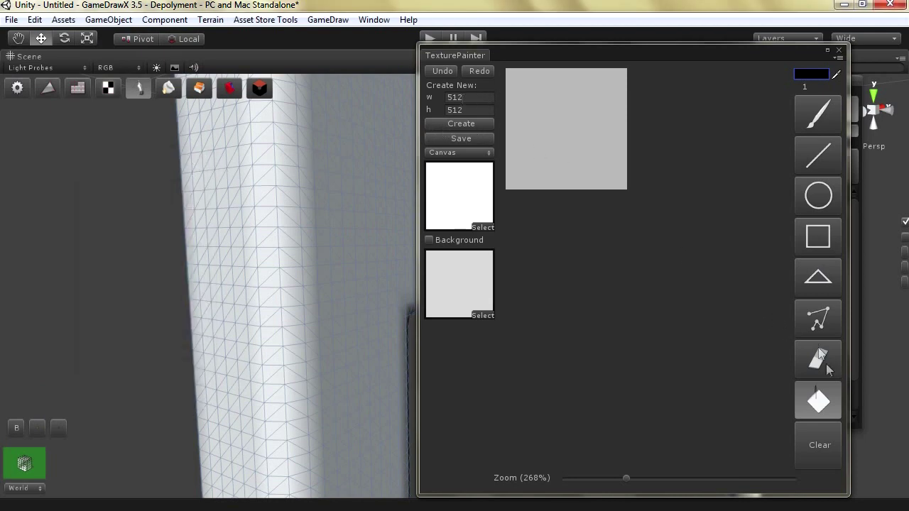
pyautogui.click(606, 160)
pyautogui.click(430, 240)
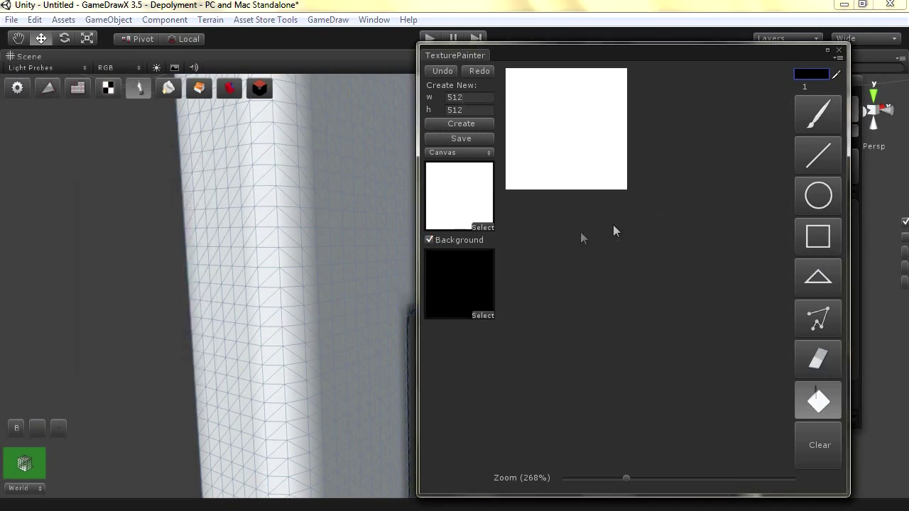
# Enlarge the canvas, draw a rectangle, and set the paint colour to opaque pure red (255, 0, 0)
pyautogui.moveTo(628, 479); pyautogui.dragTo(676, 484)
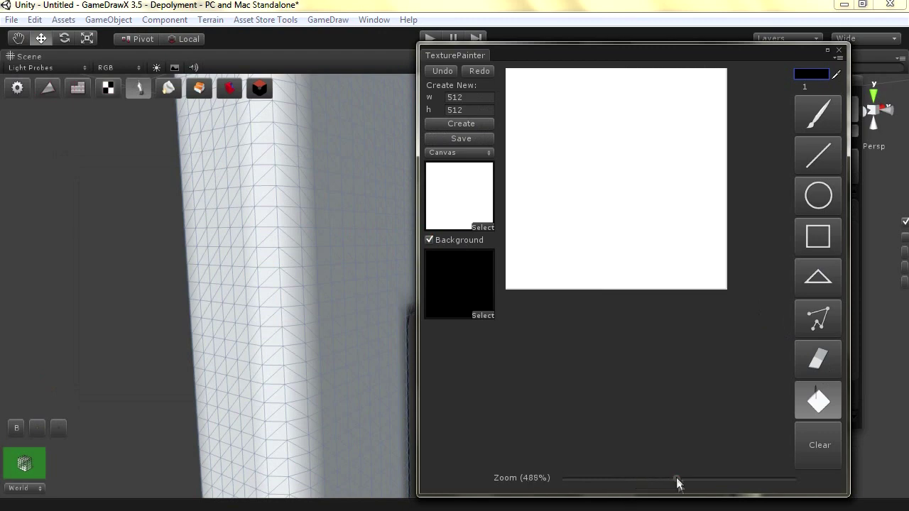
pyautogui.click(817, 237)
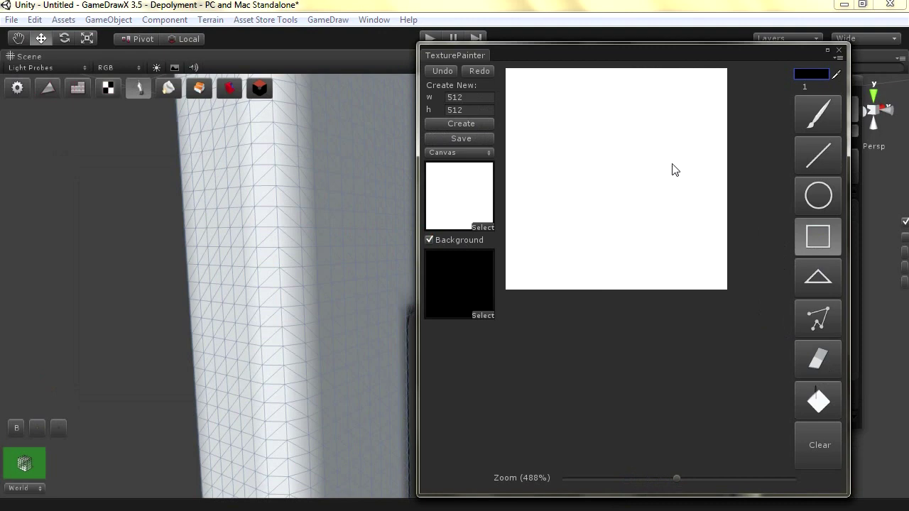
pyautogui.moveTo(677, 159); pyautogui.dragTo(639, 218)
pyautogui.moveTo(640, 218); pyautogui.dragTo(639, 218)
pyautogui.click(813, 76)
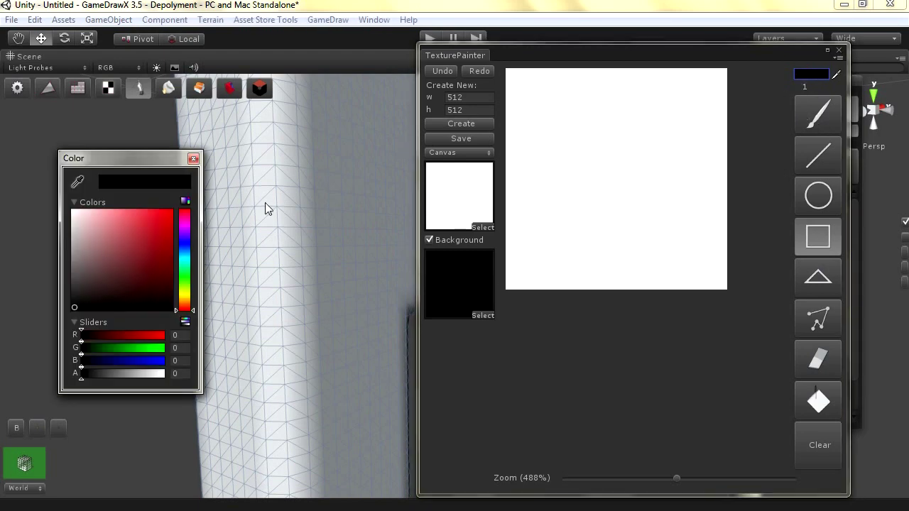
pyautogui.moveTo(139, 296); pyautogui.dragTo(193, 208)
pyautogui.moveTo(81, 377); pyautogui.dragTo(203, 372)
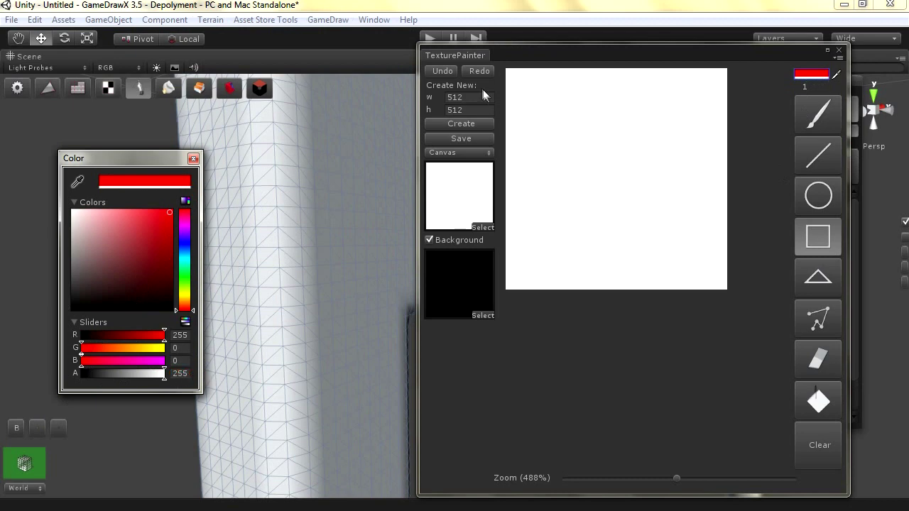
# Sketch a tall rectangle with a thin bar extending left on the Front canvas
pyautogui.click(815, 447)
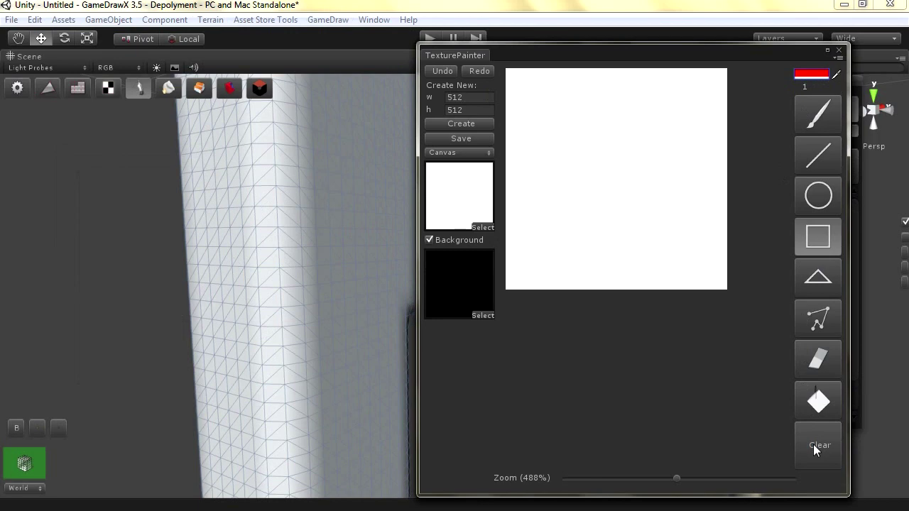
pyautogui.moveTo(702, 134); pyautogui.dragTo(645, 228)
pyautogui.moveTo(644, 178)
pyautogui.mouseDown()
pyautogui.moveTo(605, 197)
pyautogui.moveTo(519, 205)
pyautogui.moveTo(544, 223)
pyautogui.mouseUp()
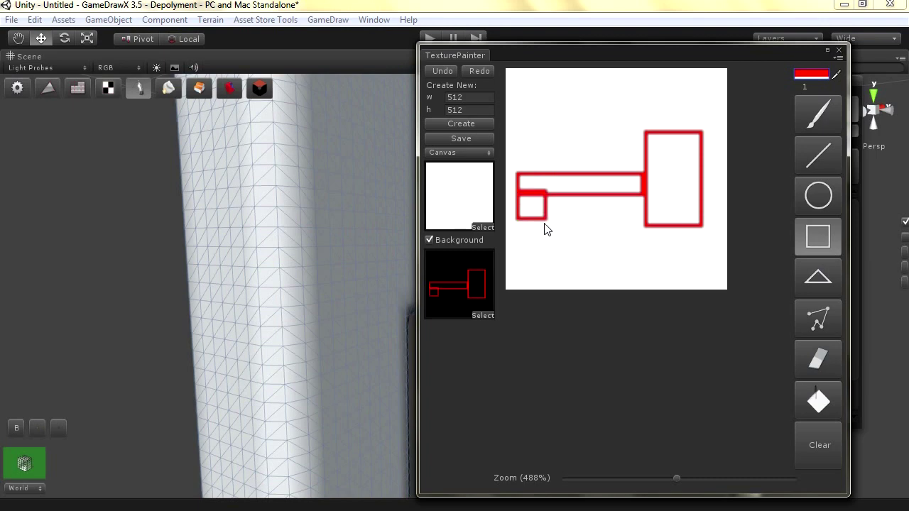
# Clear the canvas, draw a large square filled red, then start a new Right layer canvas
pyautogui.click(821, 434)
pyautogui.moveTo(703, 84); pyautogui.dragTo(517, 274)
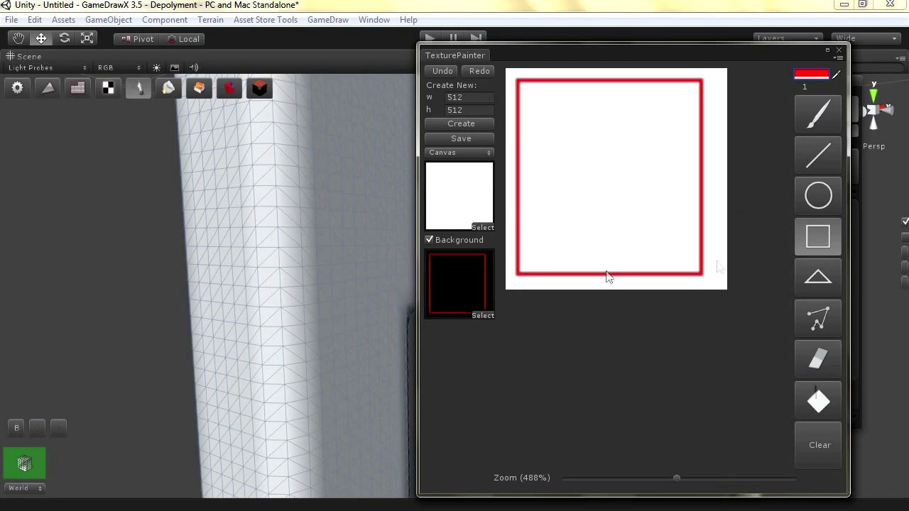
pyautogui.click(815, 398)
pyautogui.click(587, 221)
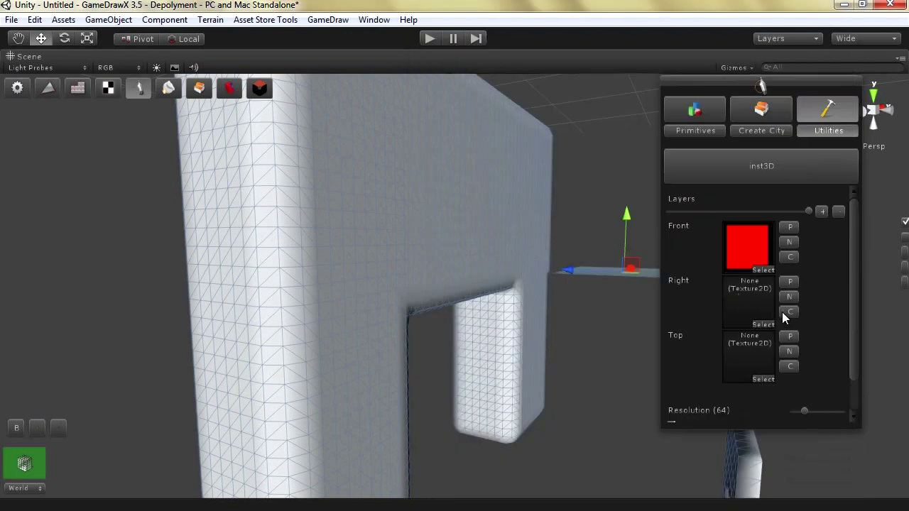
pyautogui.click(789, 296)
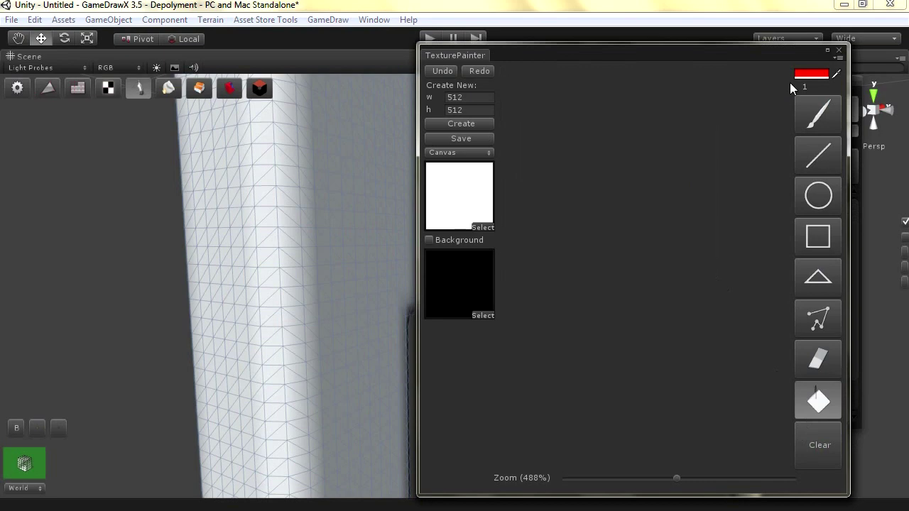
pyautogui.click(810, 231)
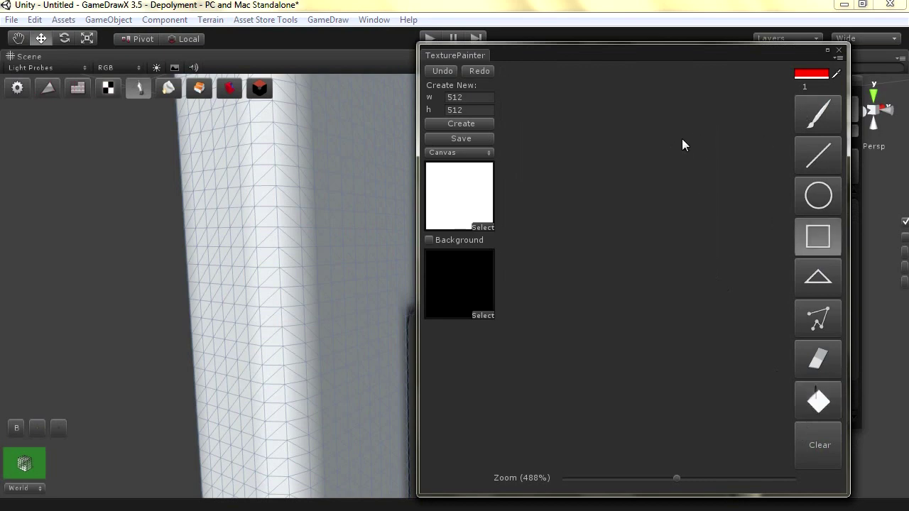
# With Background on, draw a tall back, seat bar and short leg, then bucket-fill each red
pyautogui.click(430, 239)
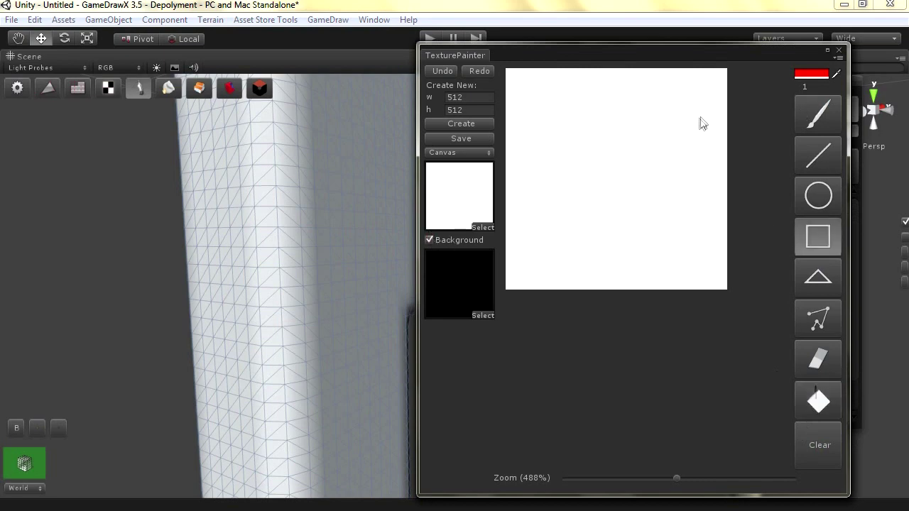
pyautogui.moveTo(689, 110); pyautogui.dragTo(645, 254)
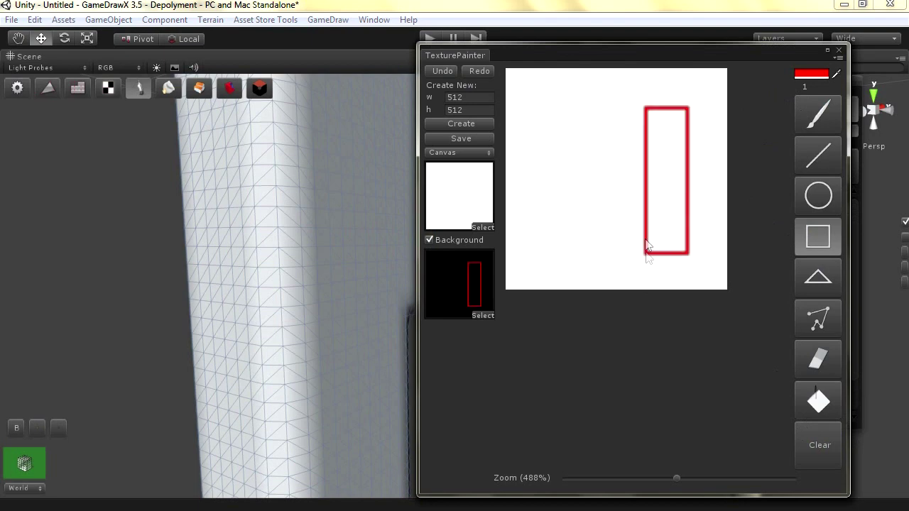
pyautogui.moveTo(644, 181); pyautogui.dragTo(560, 260)
pyautogui.click(813, 364)
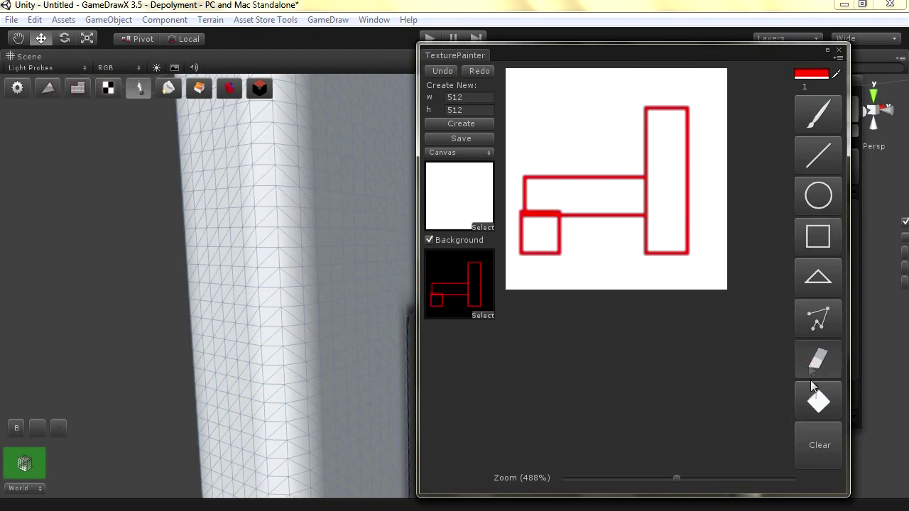
pyautogui.click(819, 401)
pyautogui.click(660, 219)
pyautogui.click(569, 196)
pyautogui.click(543, 234)
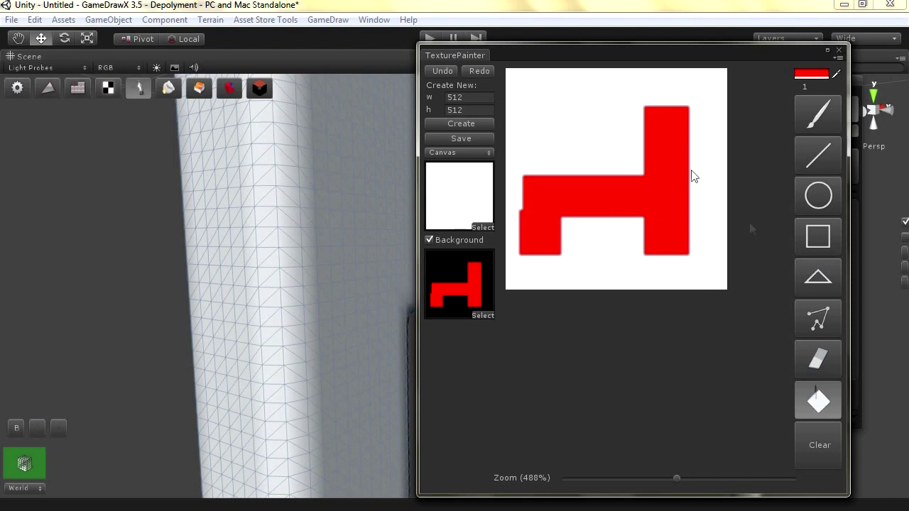
# Generate a chair mesh from the painted Front and Right layers with Optimize turned off
pyautogui.click(838, 51)
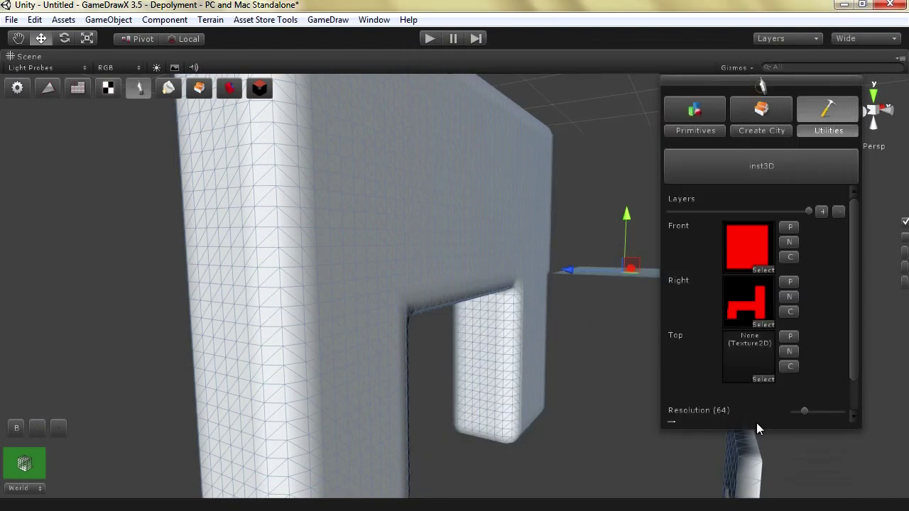
pyautogui.moveTo(854, 365); pyautogui.dragTo(851, 407)
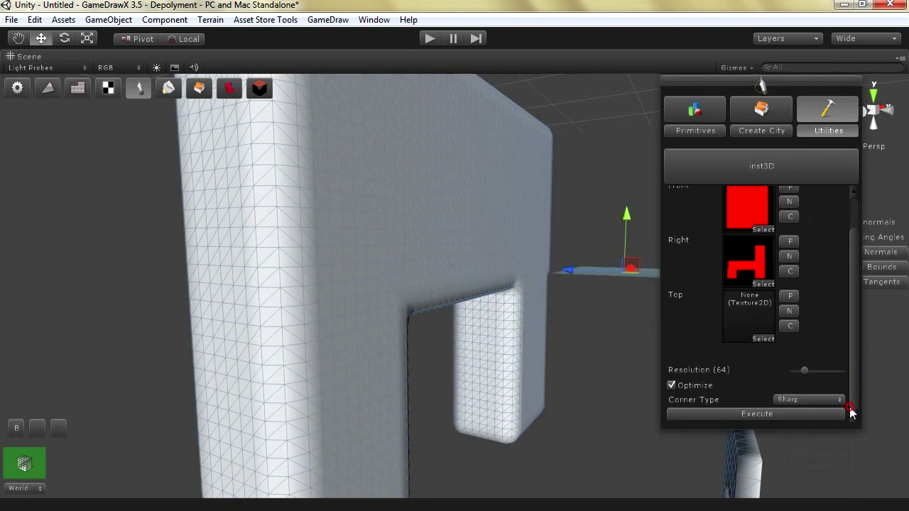
pyautogui.click(692, 386)
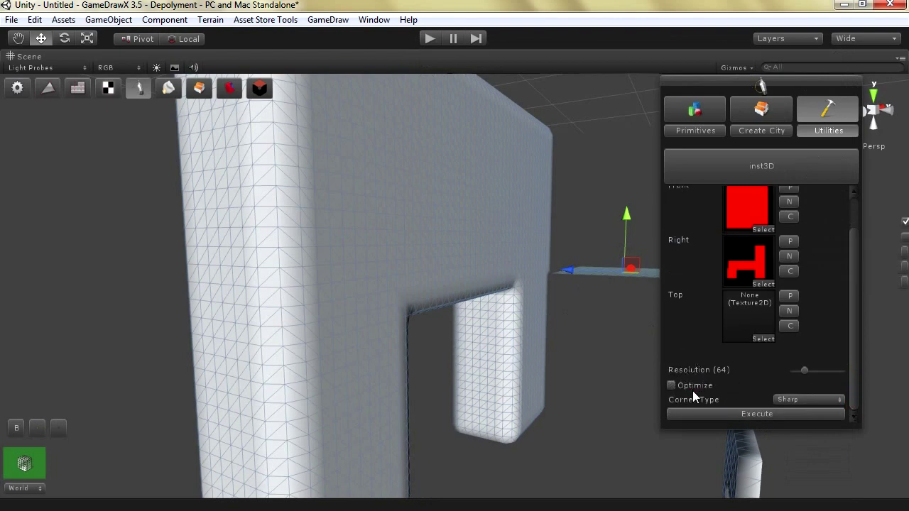
pyautogui.click(773, 414)
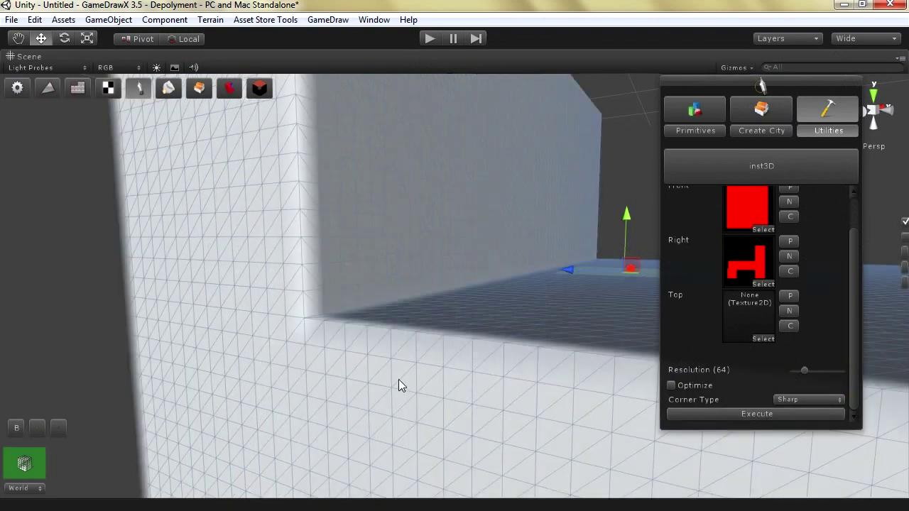
pyautogui.scroll(-5, 402, 353)
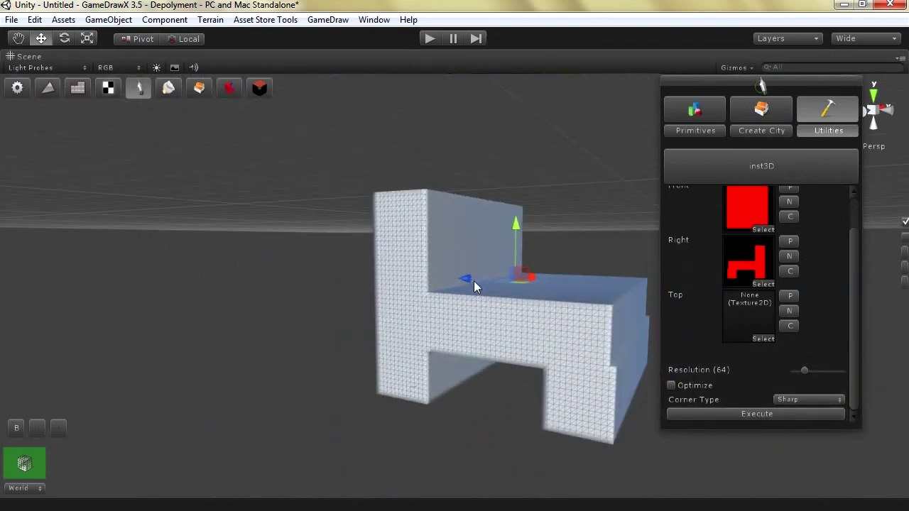
# Move the new chair aside and delete the old rounded H-shaped model
pyautogui.moveTo(479, 282); pyautogui.dragTo(508, 315)
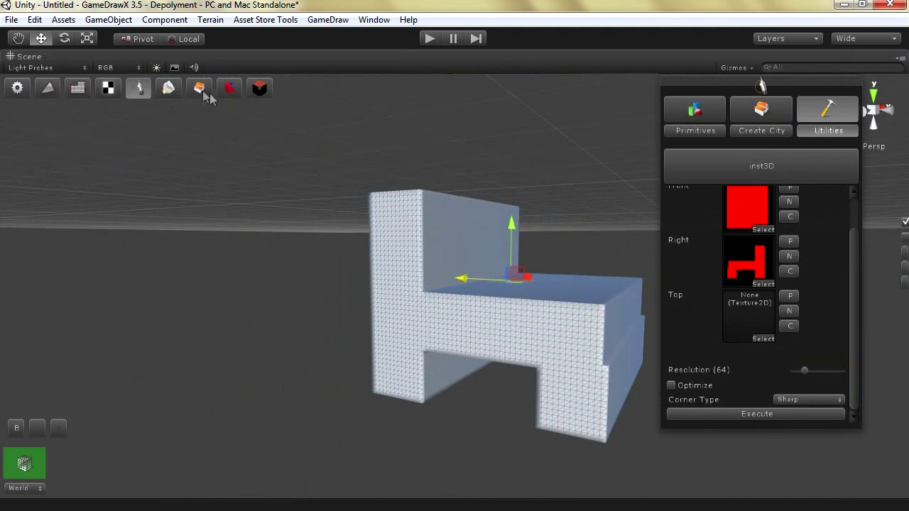
pyautogui.click(259, 87)
pyautogui.moveTo(469, 284); pyautogui.dragTo(309, 315)
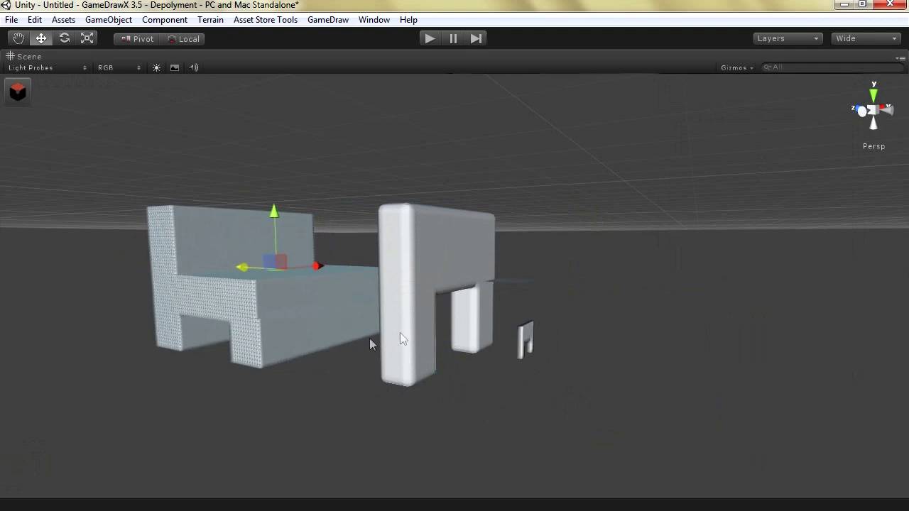
pyautogui.click(408, 279)
pyautogui.keyDown('alt'); pyautogui.moveTo(386, 304); pyautogui.dragTo(558, 352); pyautogui.keyUp('alt')
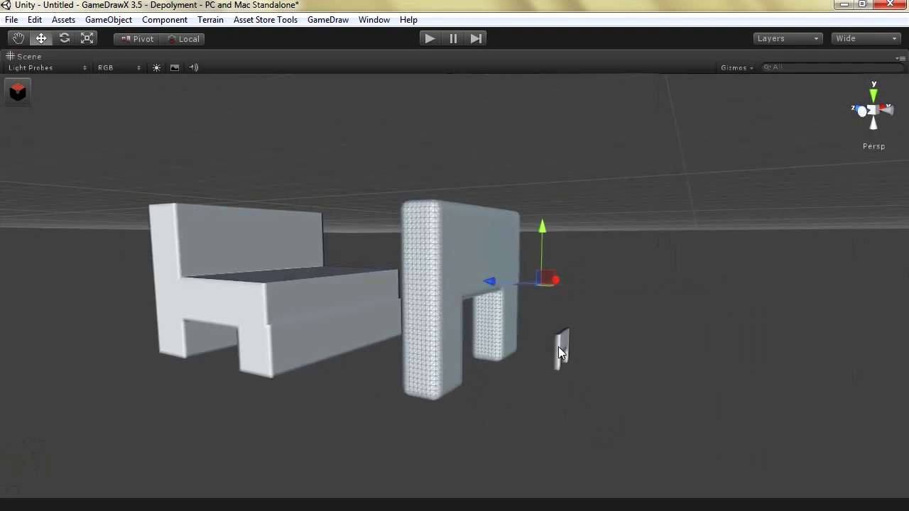
pyautogui.click(558, 347)
pyautogui.click(501, 312)
pyautogui.press('Delete')
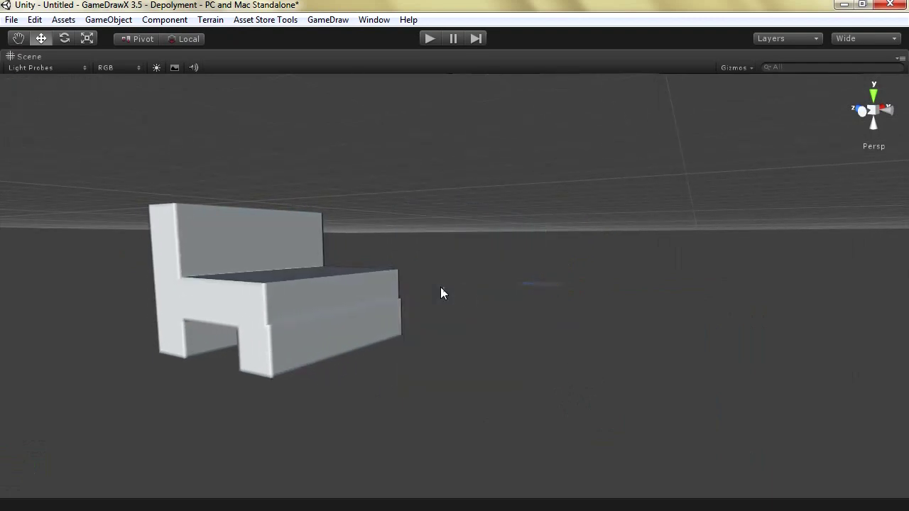
# Select the new chair mesh, orbit around it, and bring back the GameDraw tools
pyautogui.click(284, 319)
pyautogui.keyDown('alt'); pyautogui.moveTo(285, 319); pyautogui.dragTo(265, 282); pyautogui.keyUp('alt')
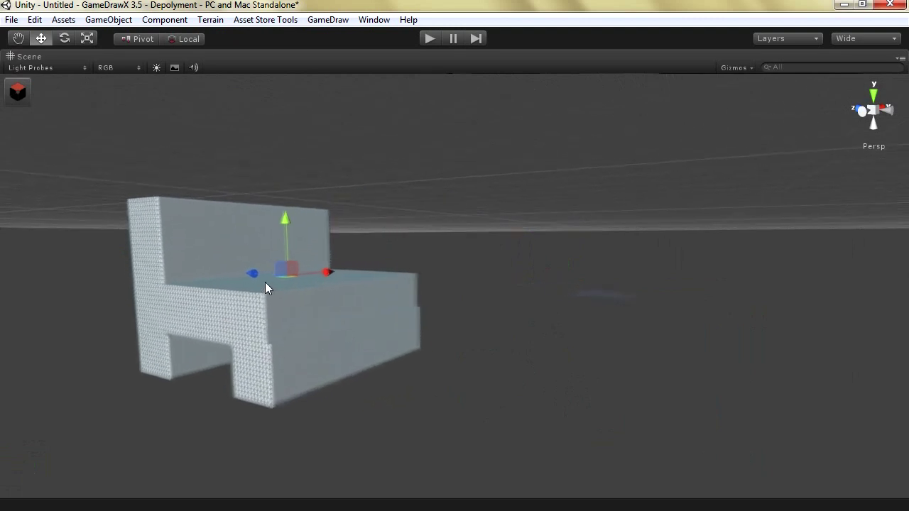
pyautogui.scroll(5, 264, 282)
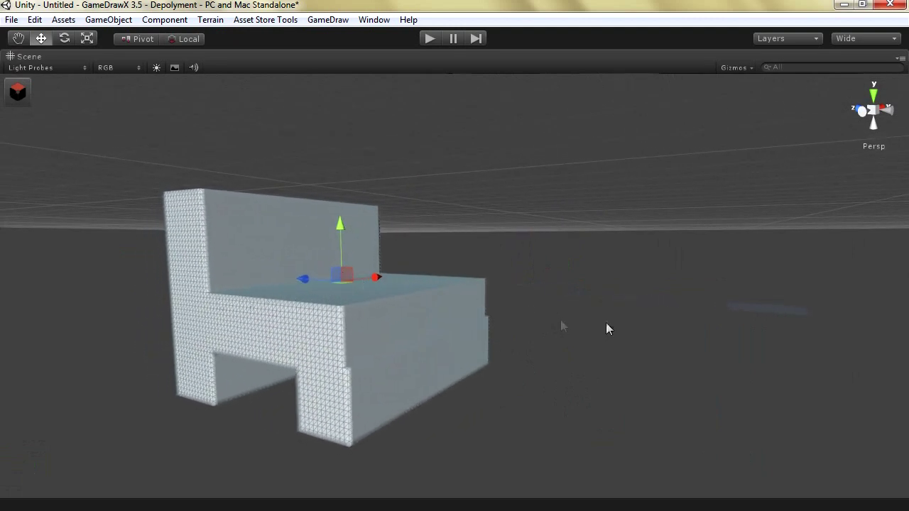
pyautogui.press('g')
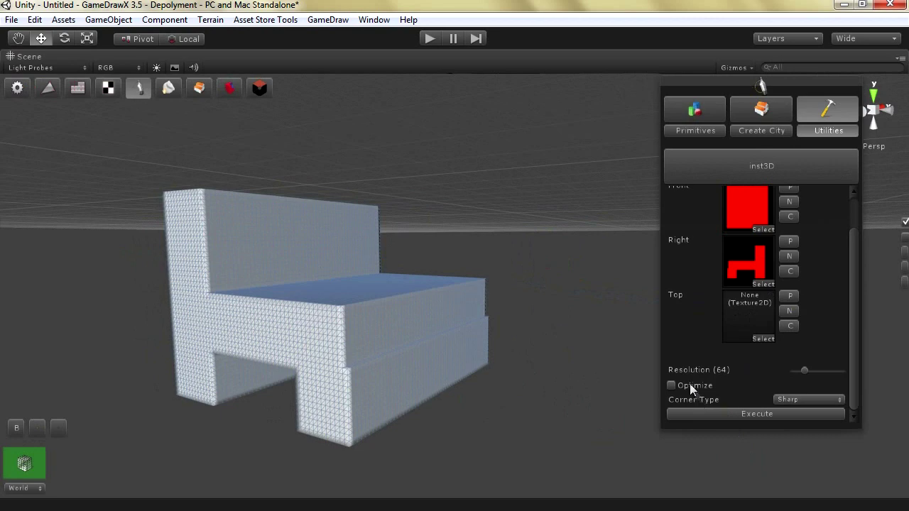
# Generate a second chair mesh with Optimize on and select it
pyautogui.scroll(3, 855, 335)
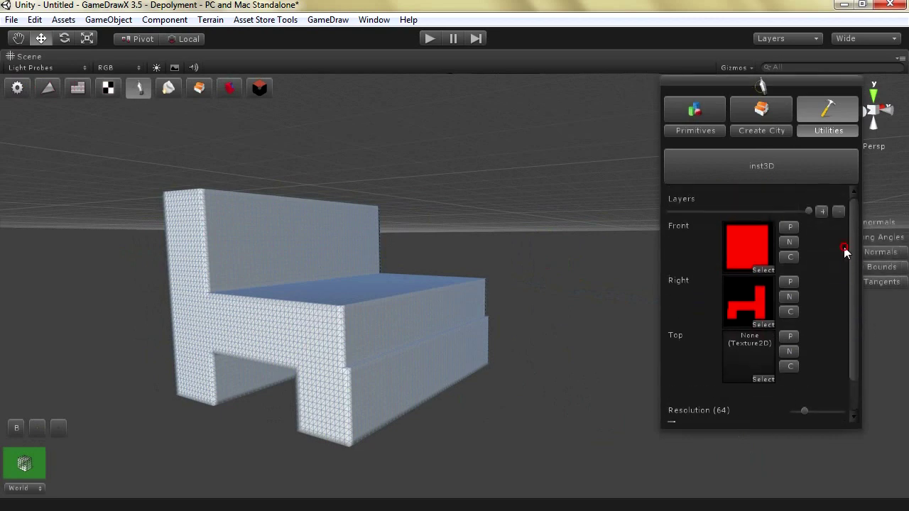
pyautogui.scroll(-2, 848, 282)
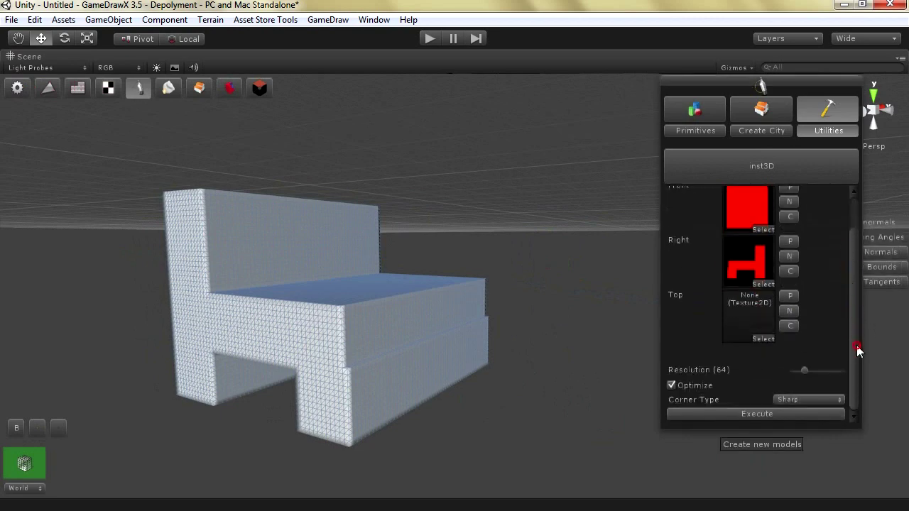
pyautogui.click(755, 414)
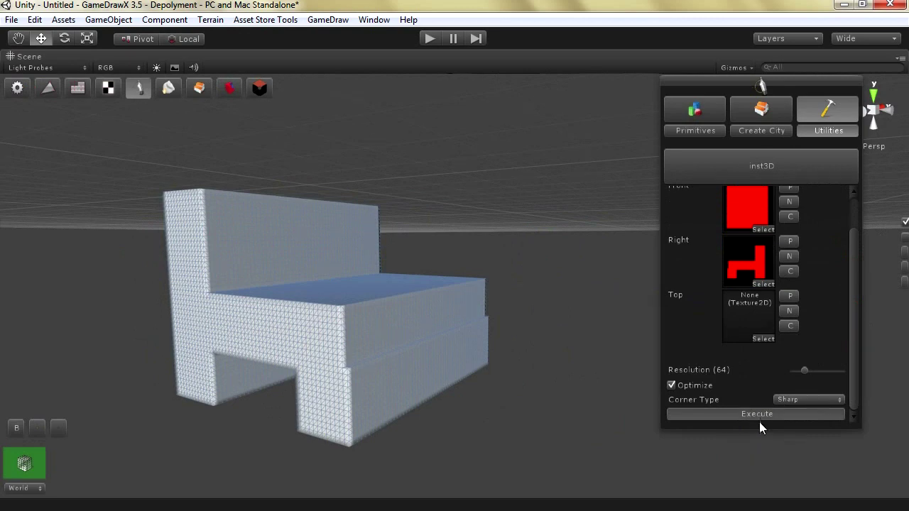
pyautogui.scroll(-3, 532, 349)
pyautogui.click(522, 328)
# Show GameDraw's General Info for the chair: 368 vertices and 732 faces
pyautogui.scroll(-2, 522, 327)
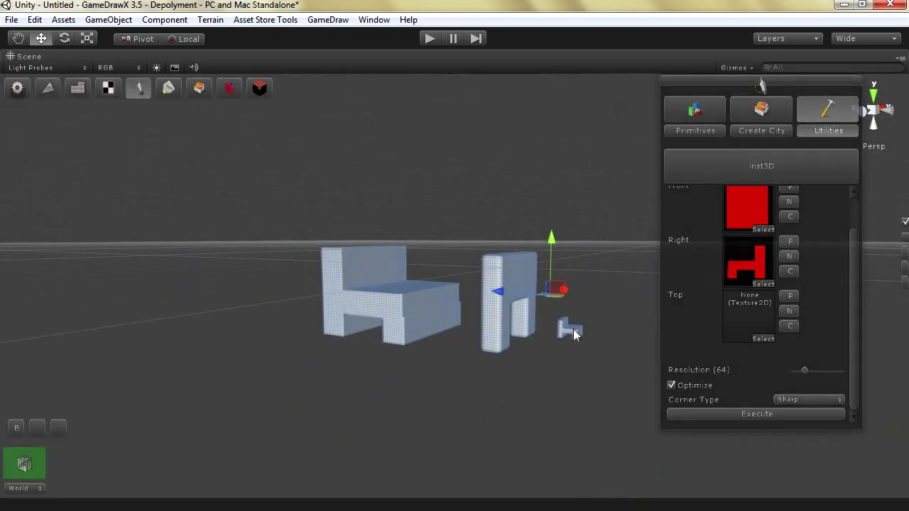
pyautogui.scroll(6, 568, 337)
pyautogui.scroll(5, 563, 339)
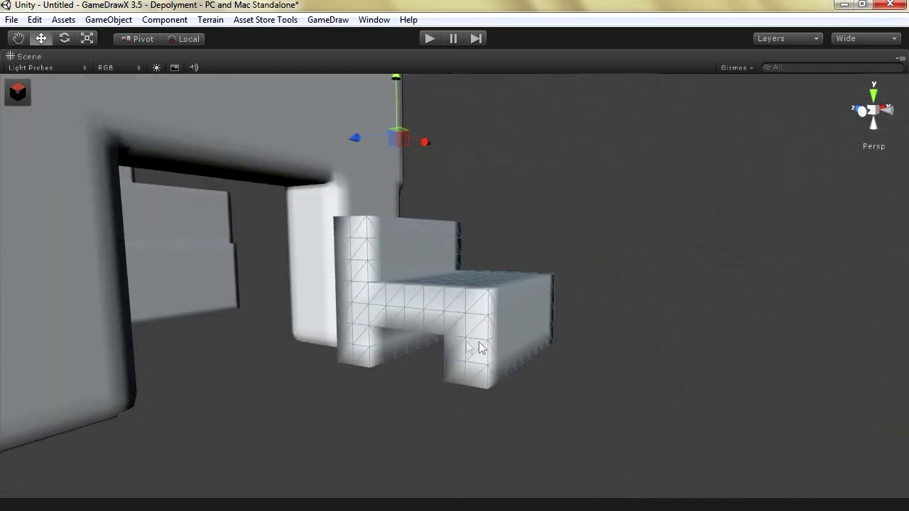
pyautogui.scroll(-1, 448, 324)
pyautogui.scroll(6, 441, 283)
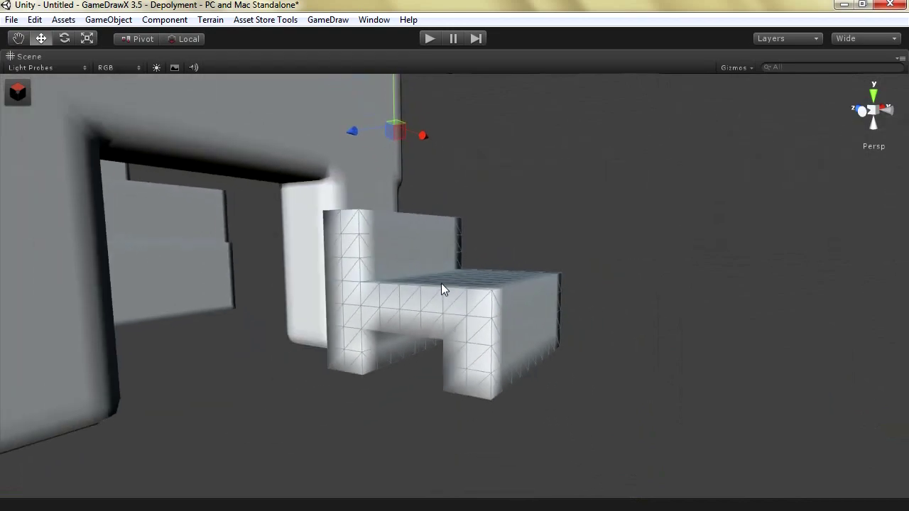
pyautogui.scroll(-8, 402, 287)
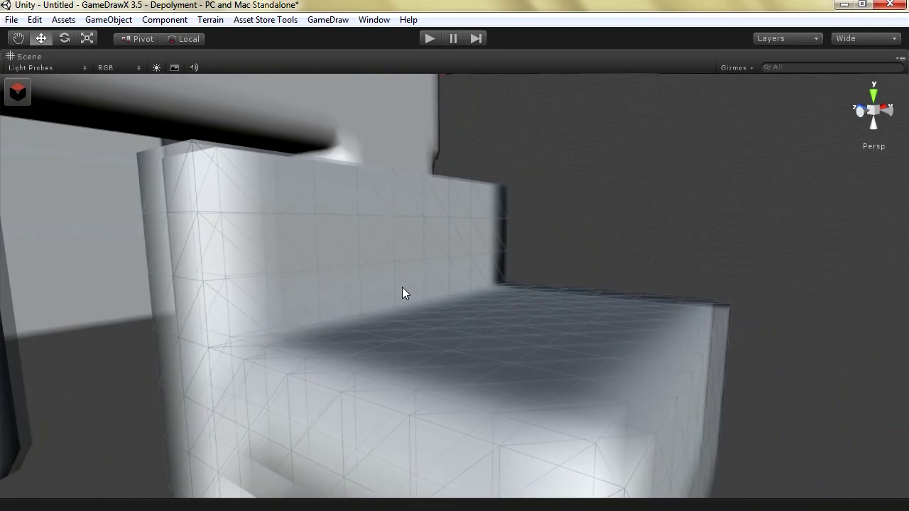
pyautogui.click(17, 97)
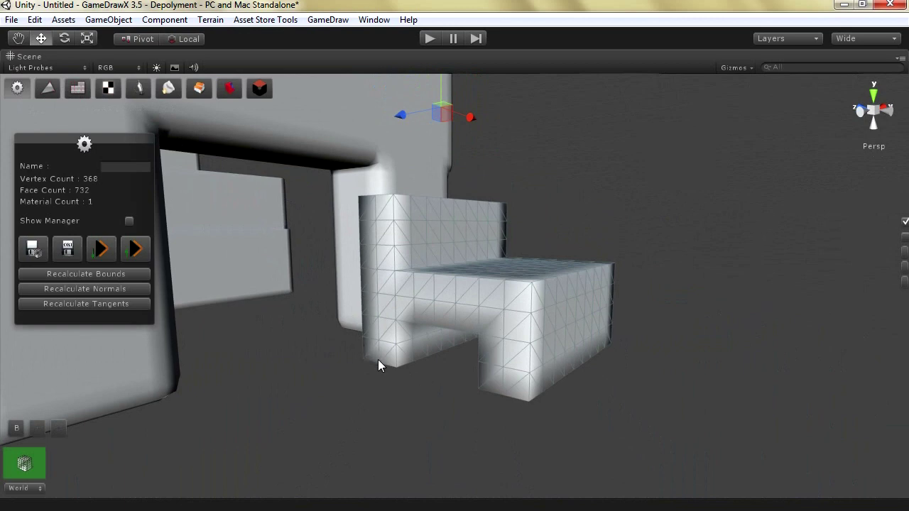
# Open GameDraw's mesh Optimize options
pyautogui.click(79, 90)
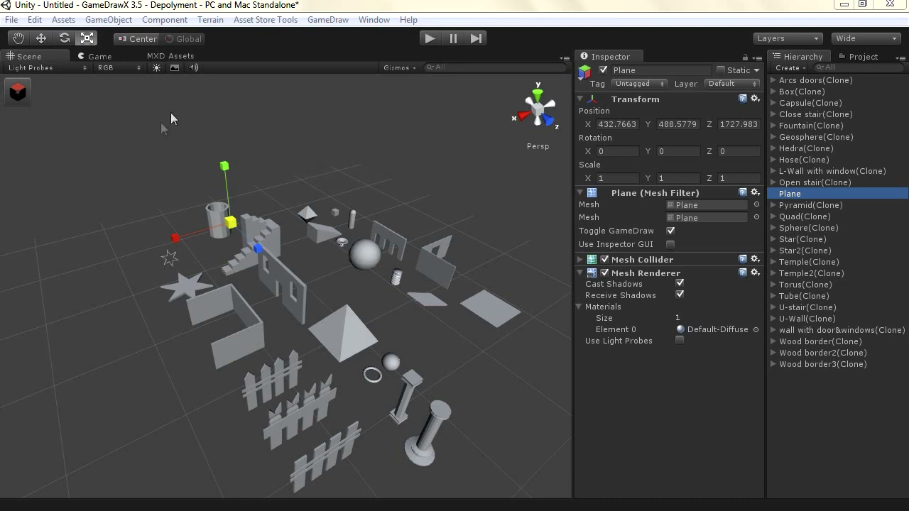
# Float the primitives tool panel on the right and re-angle the maximised scene view
pyautogui.click(17, 93)
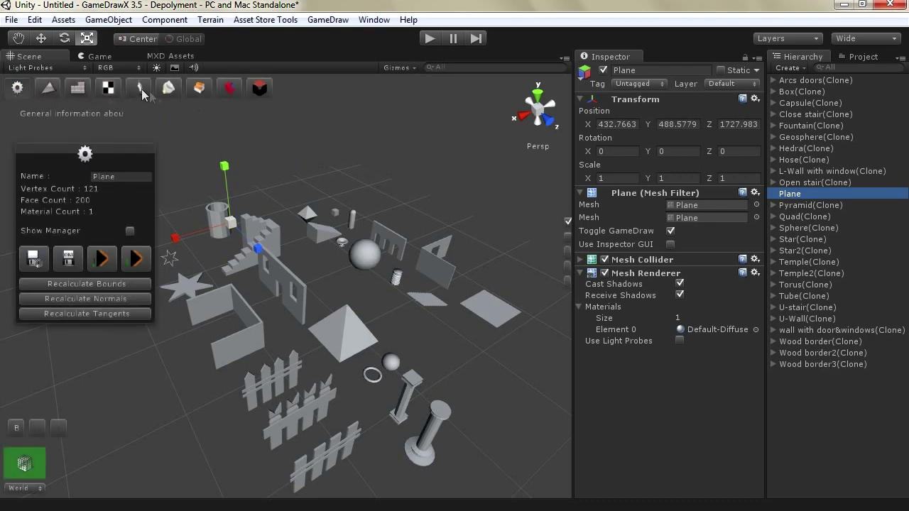
pyautogui.click(140, 88)
pyautogui.moveTo(102, 121)
pyautogui.mouseDown()
pyautogui.moveTo(284, 142)
pyautogui.moveTo(651, 142)
pyautogui.moveTo(699, 134)
pyautogui.mouseUp()
pyautogui.hotkey('shift', 'space')
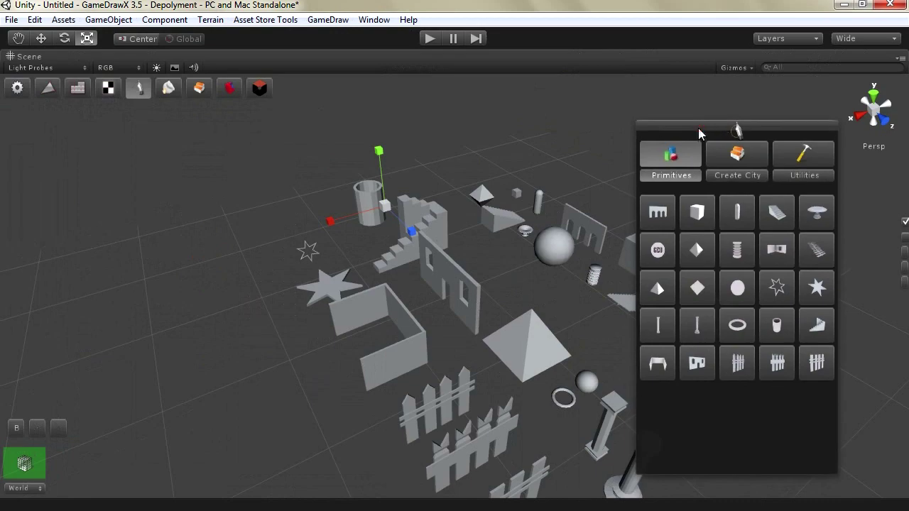
pyautogui.press('q')
pyautogui.keyDown('alt'); pyautogui.moveTo(278, 266); pyautogui.dragTo(318, 281); pyautogui.keyUp('alt')
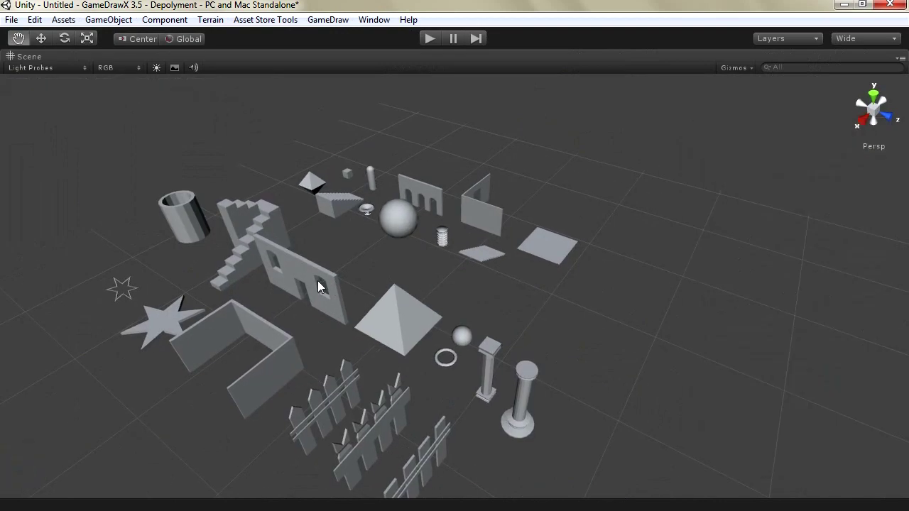
pyautogui.keyDown('alt'); pyautogui.moveTo(284, 305); pyautogui.dragTo(344, 262); pyautogui.keyUp('alt')
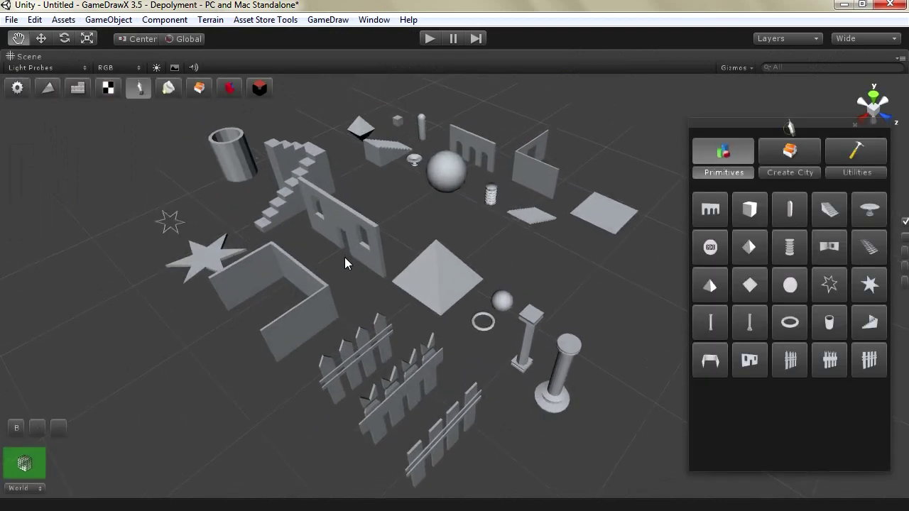
pyautogui.scroll(1, 344, 263)
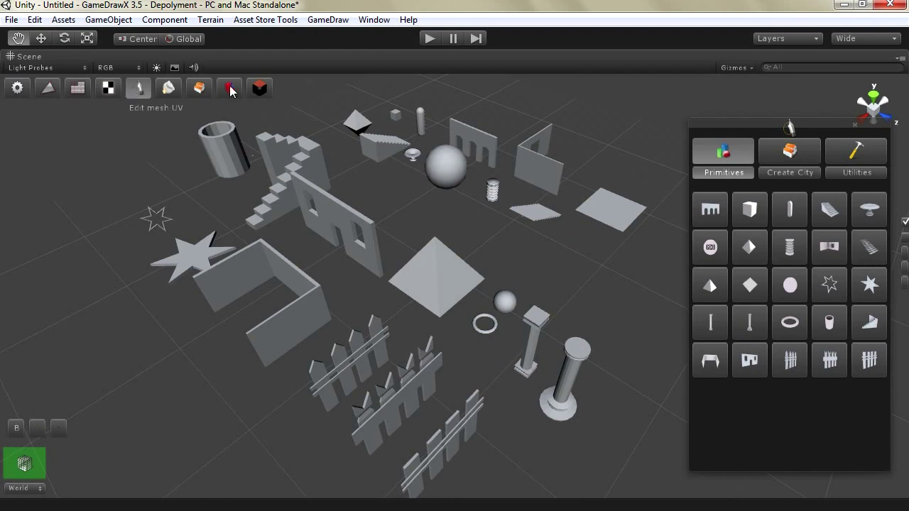
# Dock the Primshop Primitives window beside the Inspector, widen it, and reposition the GameDraw panel
pyautogui.click(327, 19)
pyautogui.click(335, 83)
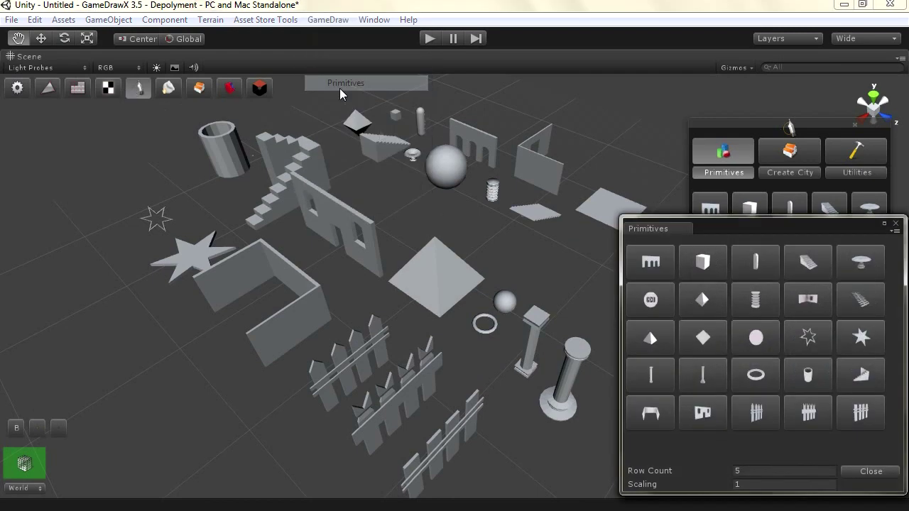
pyautogui.moveTo(711, 228); pyautogui.dragTo(657, 136)
pyautogui.hotkey('shift', 'space')
pyautogui.moveTo(587, 142); pyautogui.dragTo(667, 64)
pyautogui.moveTo(124, 145); pyautogui.dragTo(178, 182)
pyautogui.moveTo(575, 124); pyautogui.dragTo(556, 124)
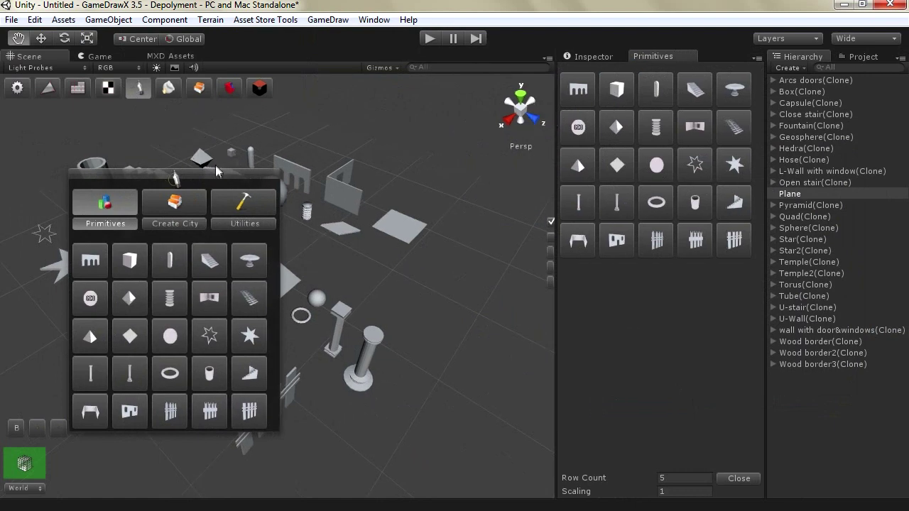
pyautogui.moveTo(215, 177); pyautogui.dragTo(216, 176)
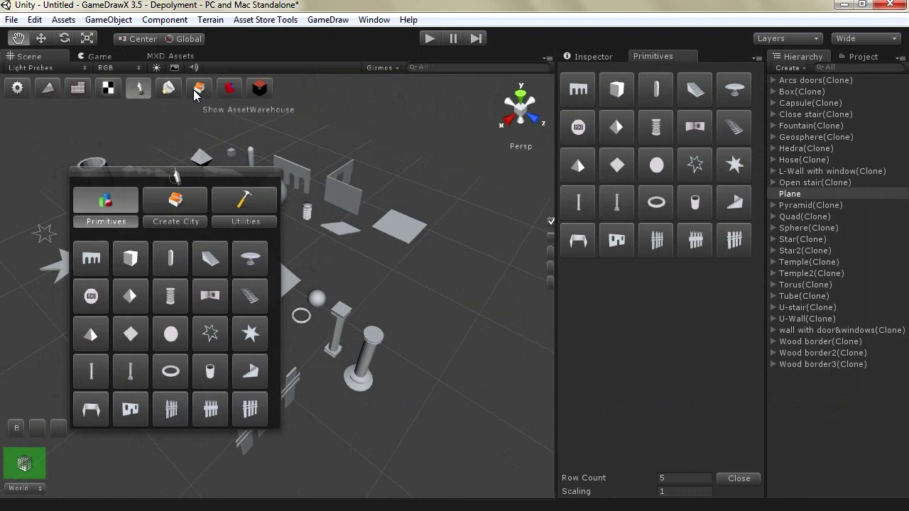
# Open the MXD Assets browser and close the docked Primitives tab
pyautogui.click(193, 91)
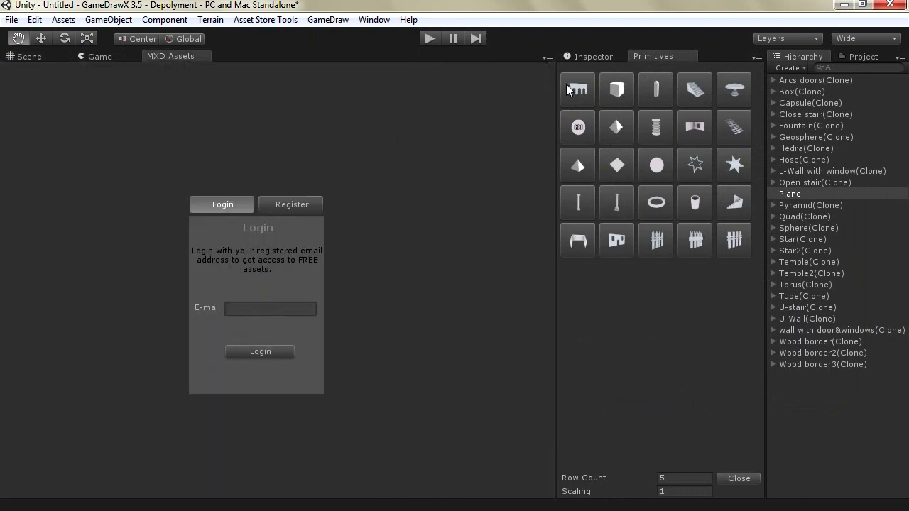
pyautogui.rightClick(666, 56)
pyautogui.click(699, 83)
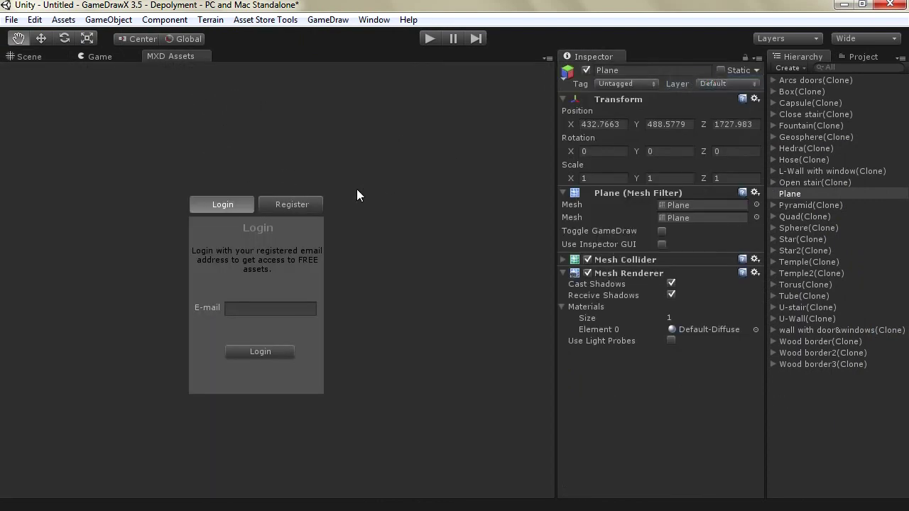
# Register for GameDraw's free assets with the user's name and e-mail address
pyautogui.click(299, 210)
pyautogui.click(240, 298)
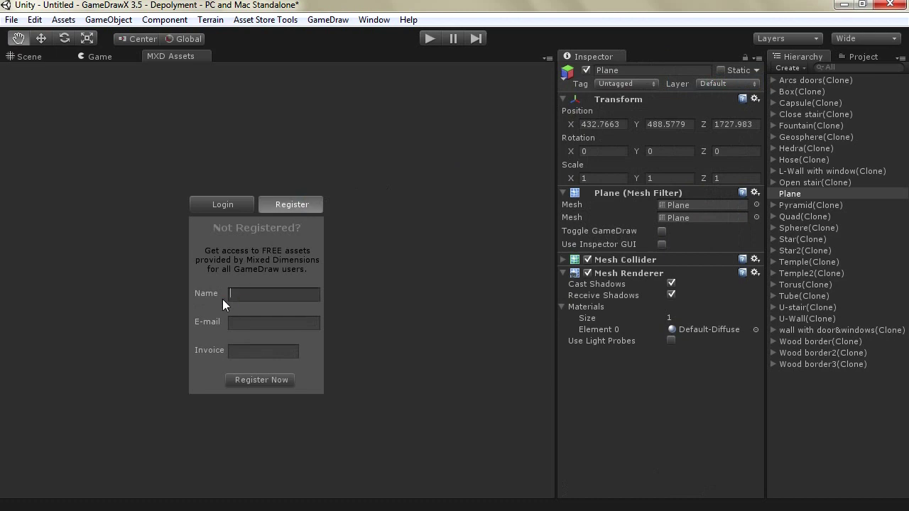
pyautogui.write('Bahaa')
pyautogui.press('Tab')
pyautogui.click(244, 383)
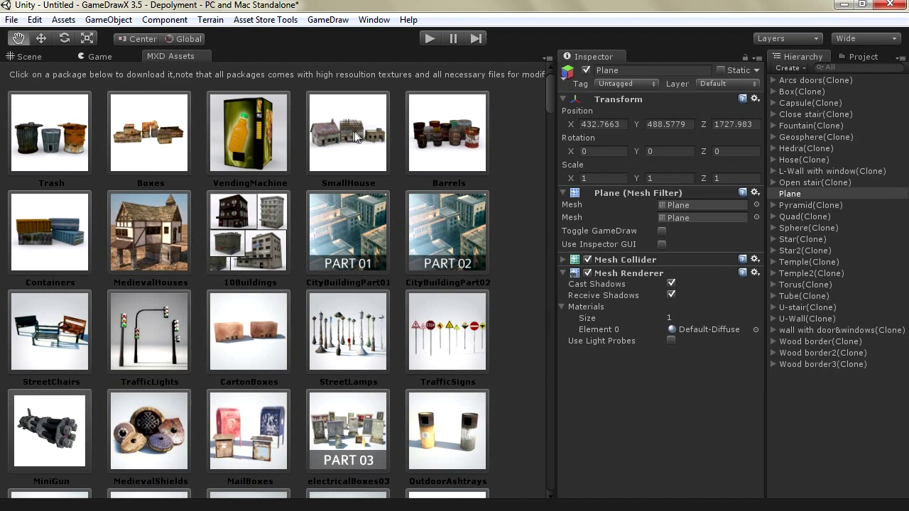
pyautogui.scroll(-3, 41, 190)
pyautogui.scroll(-2, 41, 185)
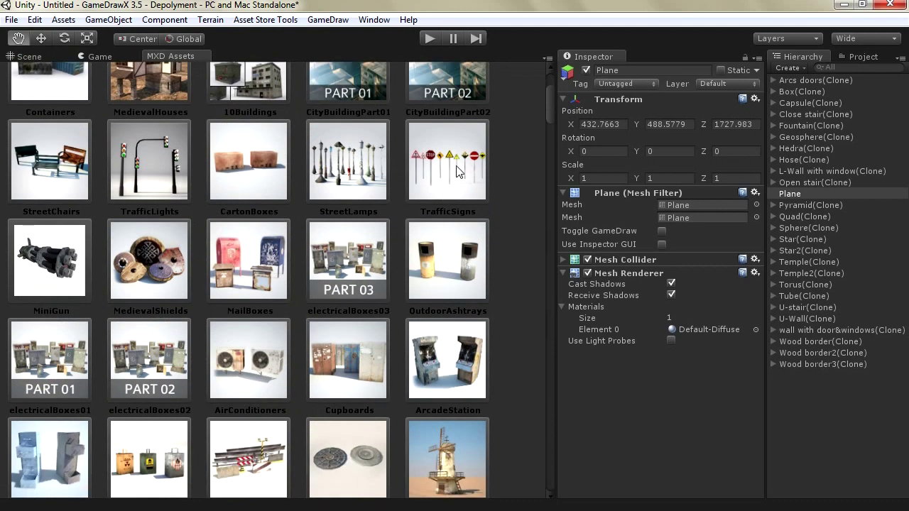
pyautogui.scroll(-5, 470, 301)
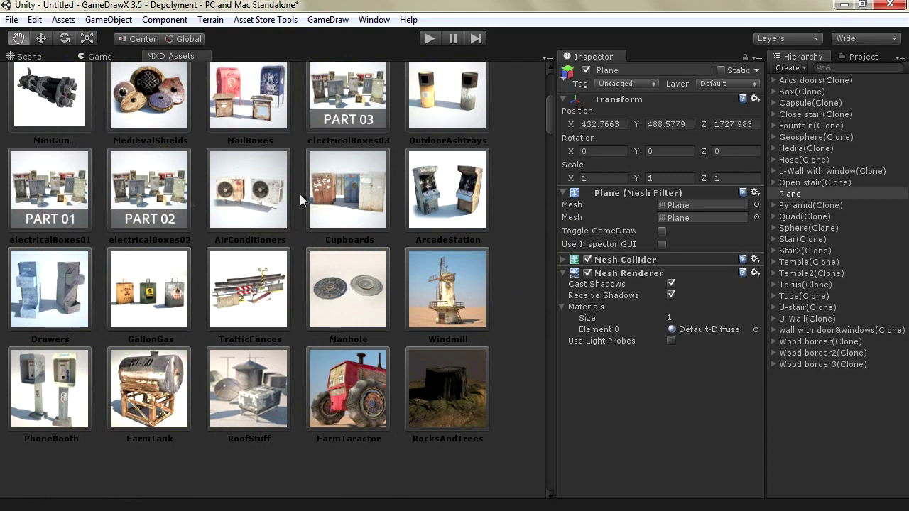
pyautogui.scroll(5, 380, 228)
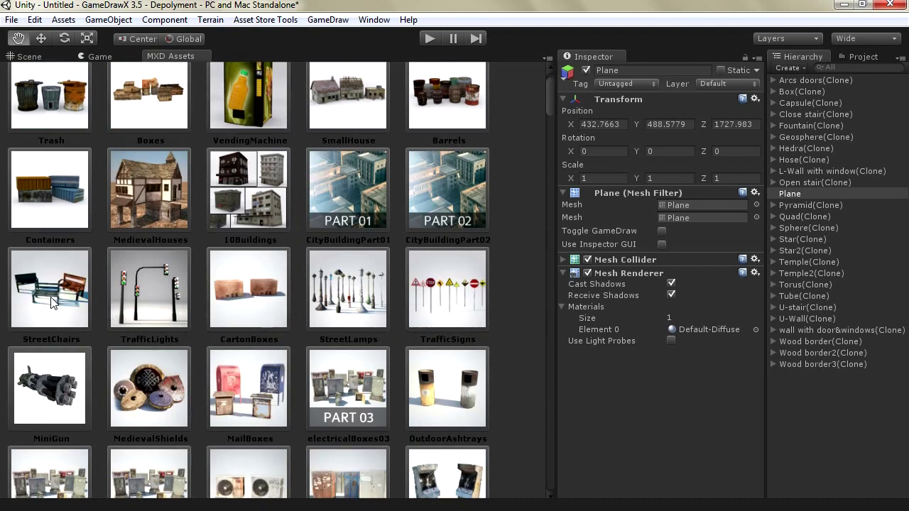
pyautogui.scroll(2, 288, 312)
pyautogui.scroll(-10, 288, 324)
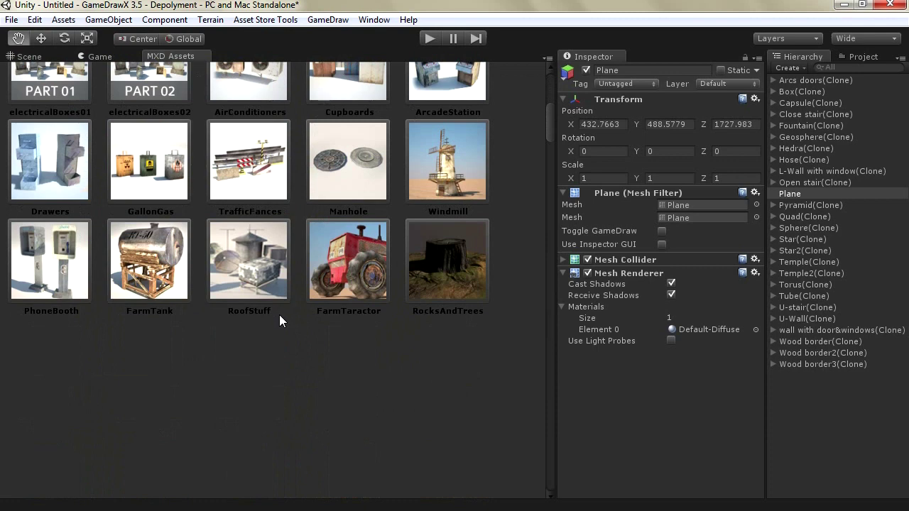
pyautogui.scroll(10, 279, 321)
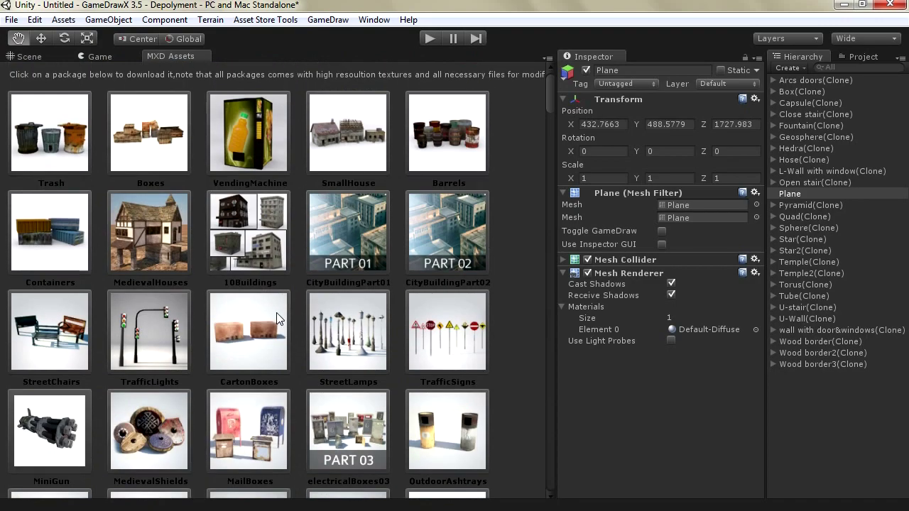
pyautogui.scroll(-10, 279, 321)
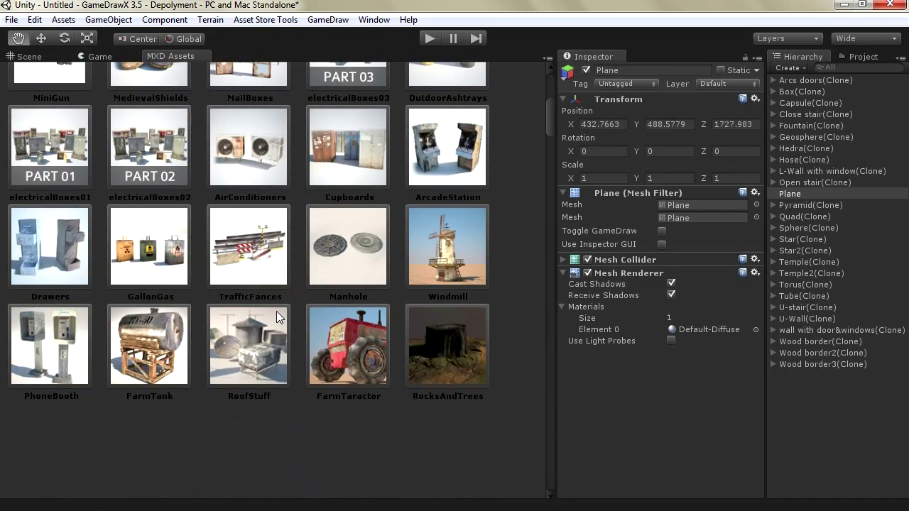